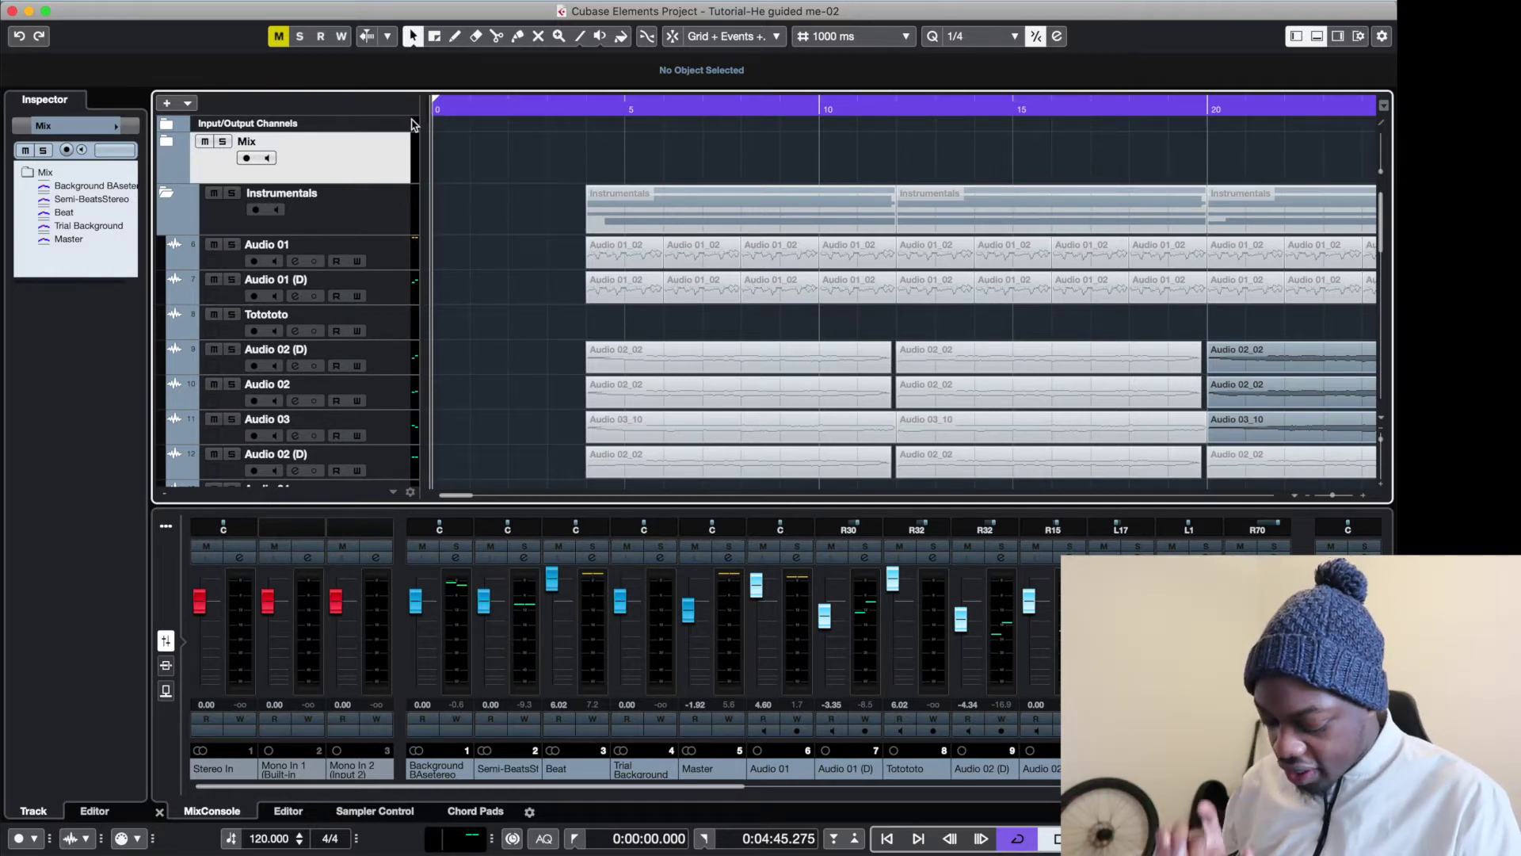
Play back the full arrangement from shortly after the 5 mark on the ruler.
{"action": "key", "text": "space"}
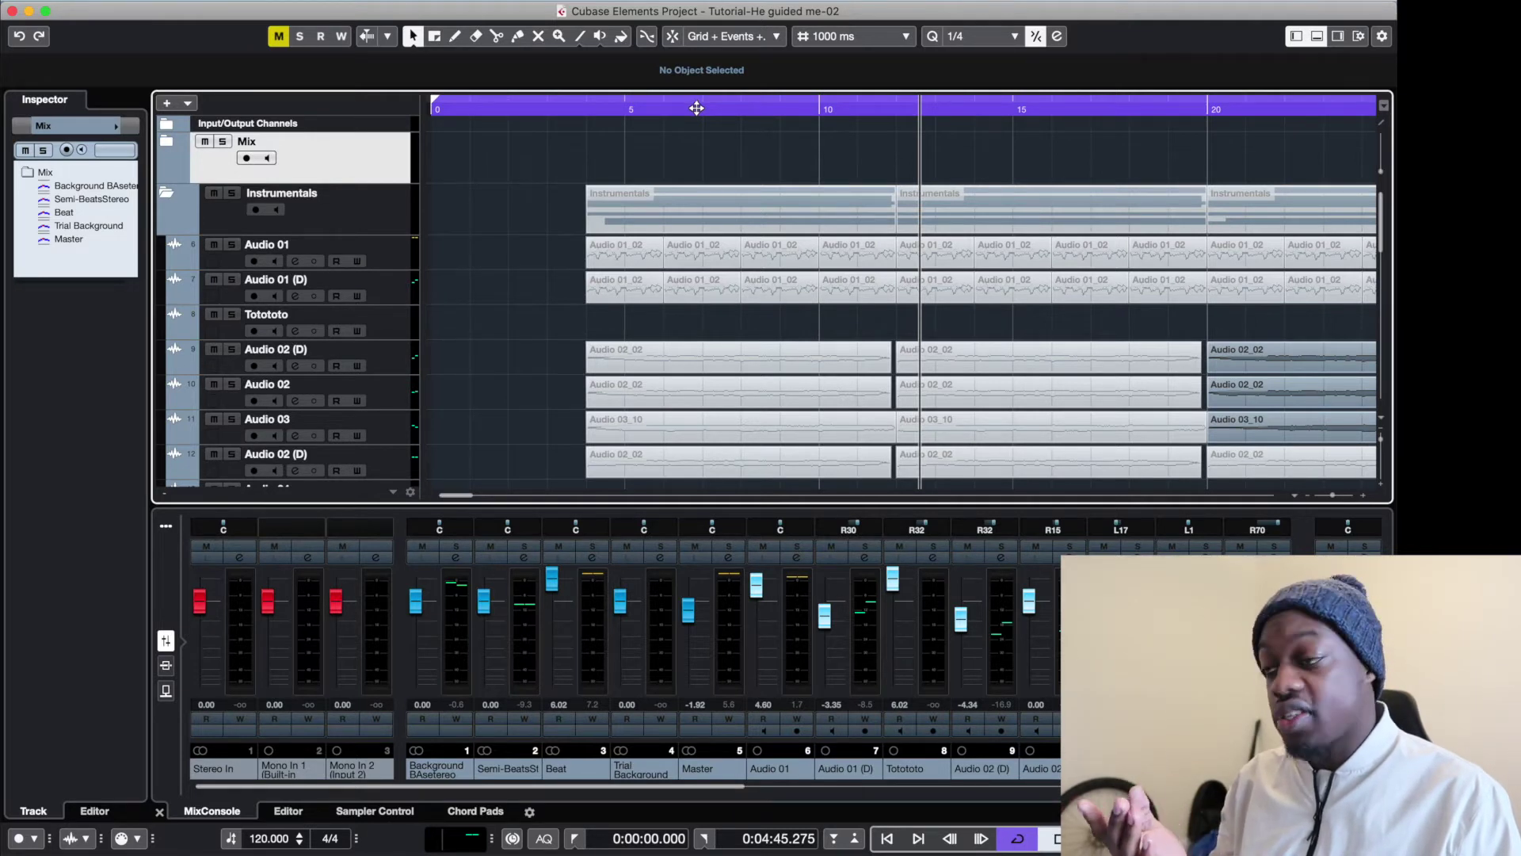
{"action": "scroll", "coordinate": [709, 176], "scroll_direction": "down", "scroll_amount": 5}
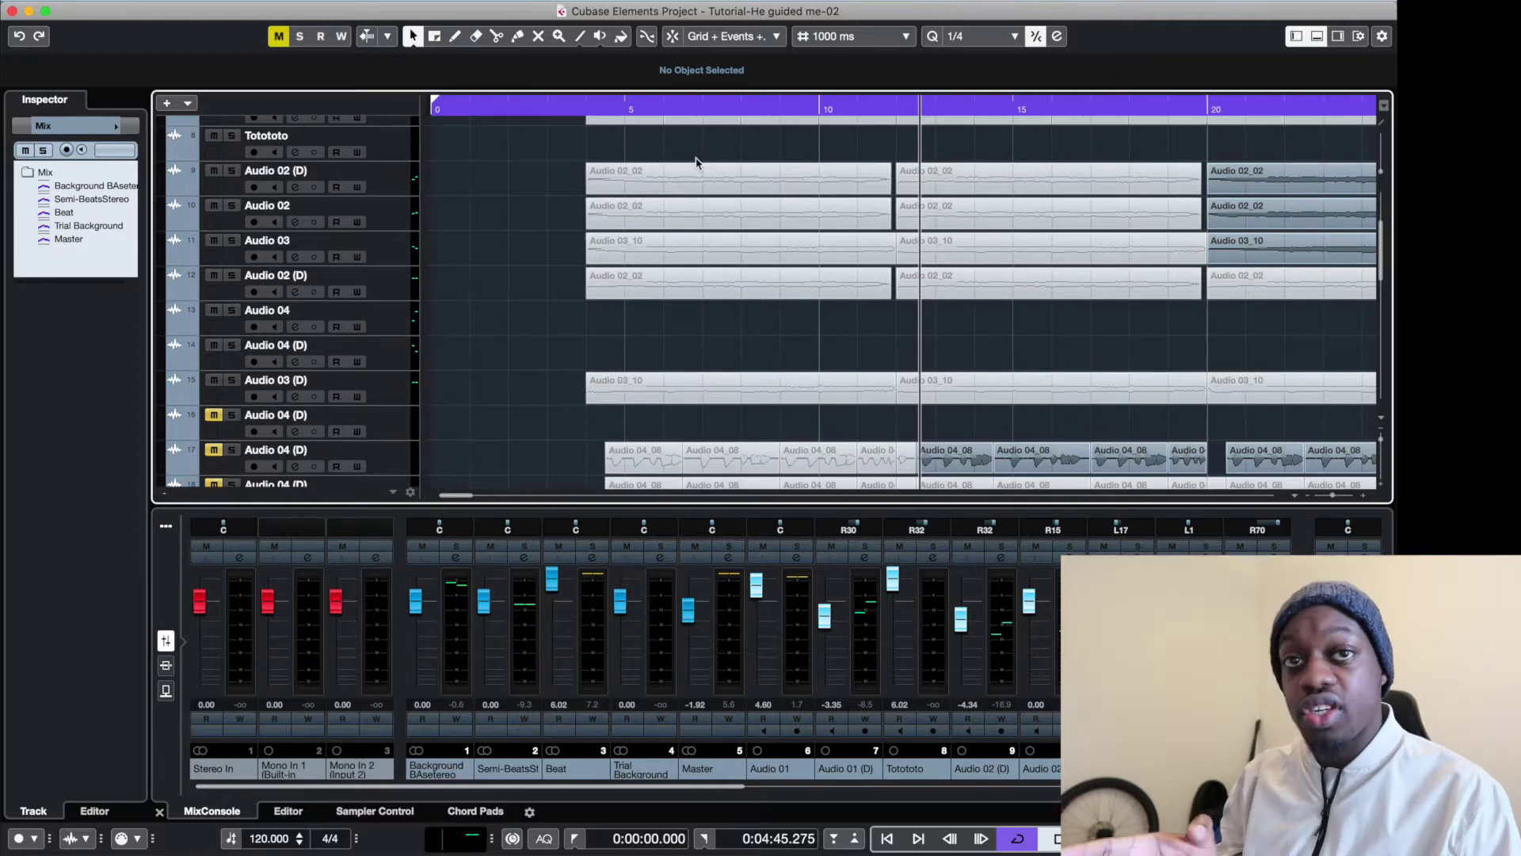
{"action": "left_click", "coordinate": [635, 107]}
{"action": "key", "text": "space"}
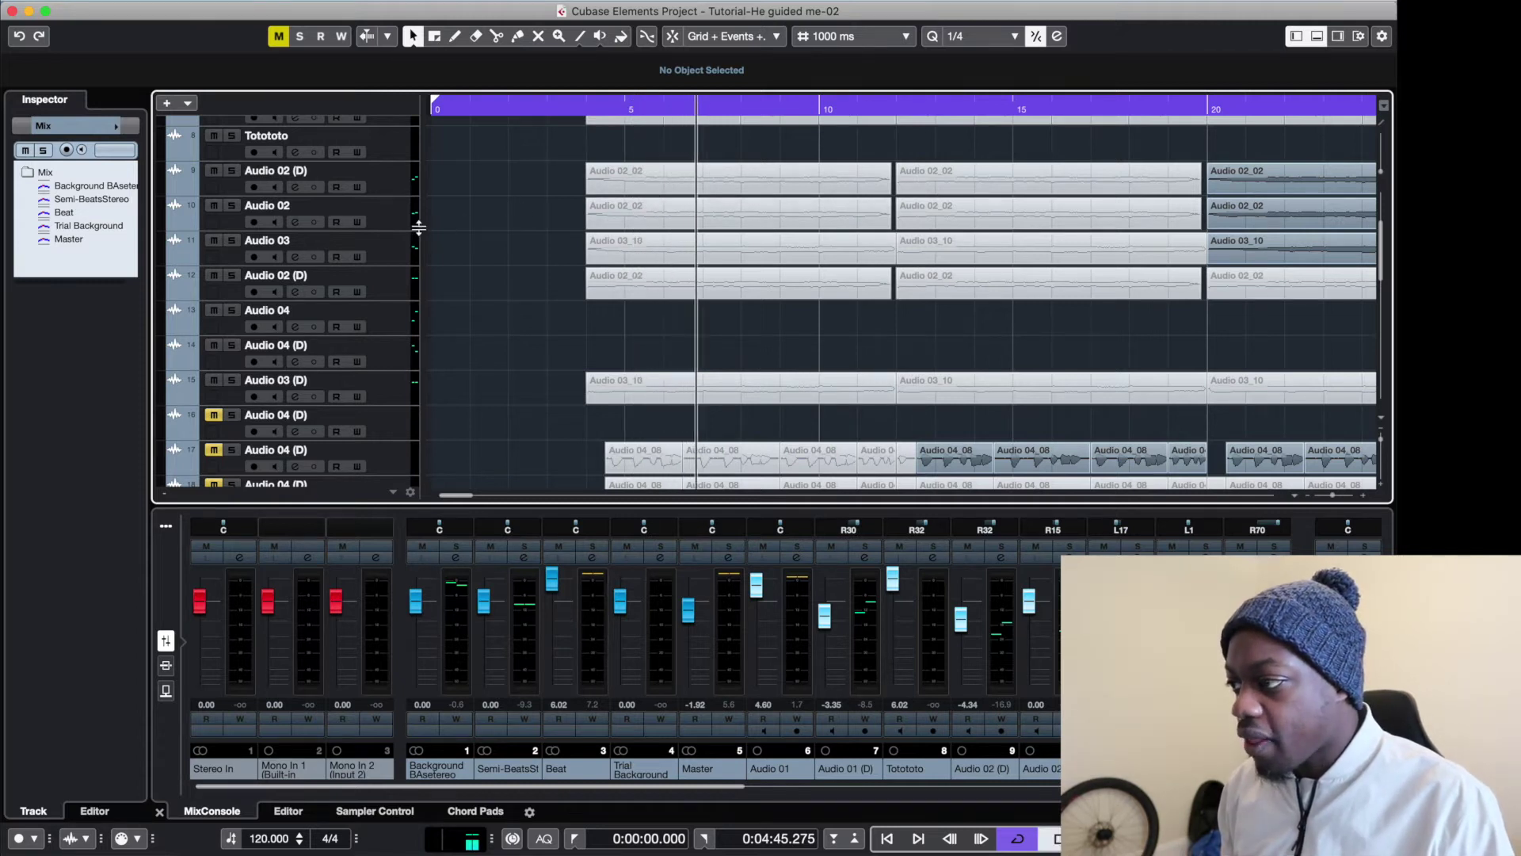
Bypass the equalizer and all inserts on the Audio 02 track.
{"action": "left_click", "coordinate": [407, 225]}
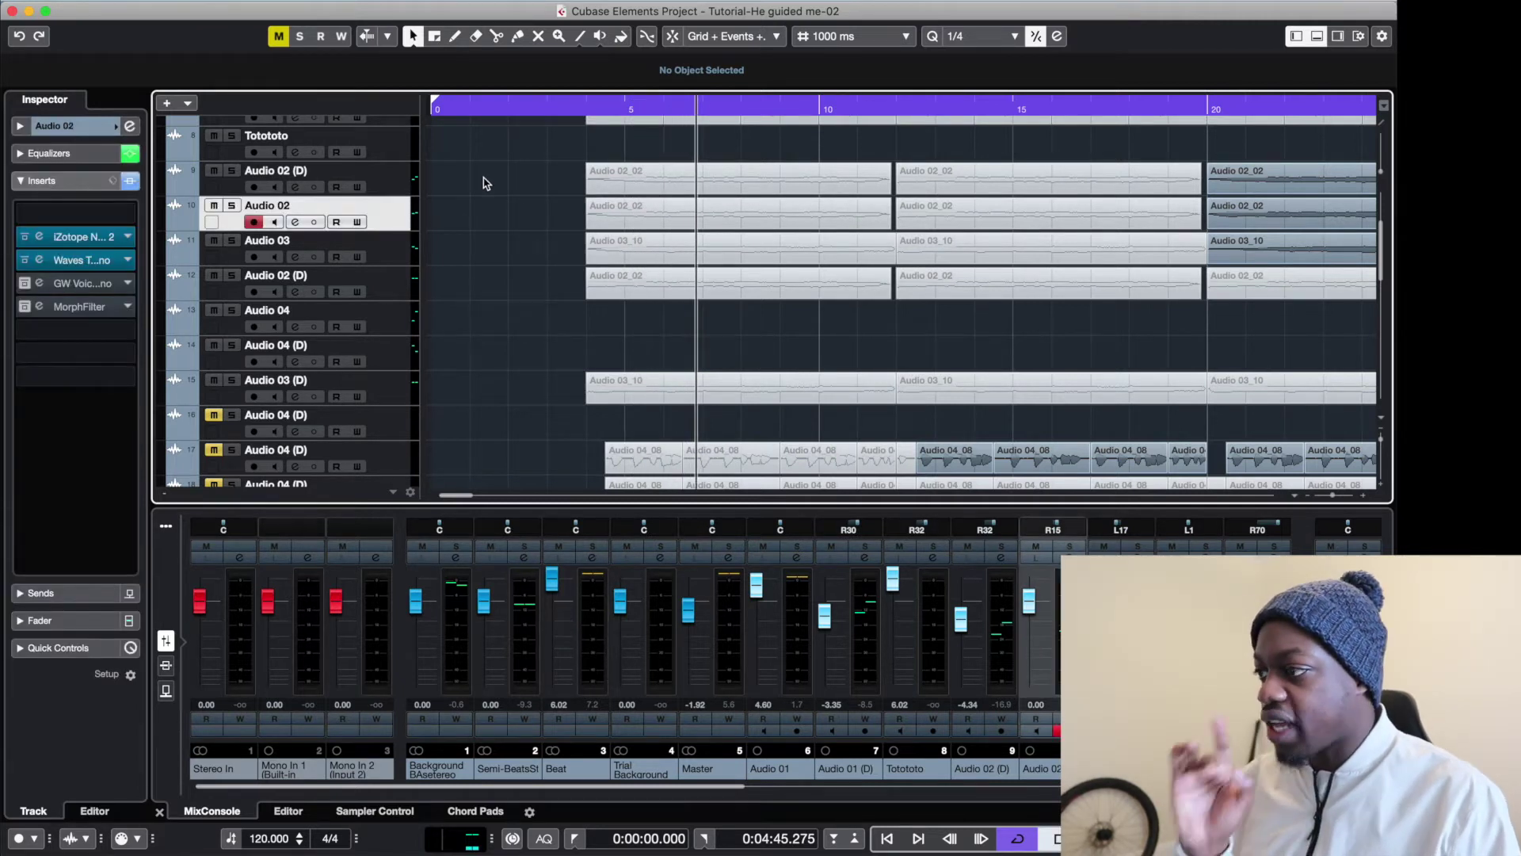
{"action": "left_click", "coordinate": [129, 153]}
{"action": "left_click", "coordinate": [130, 181]}
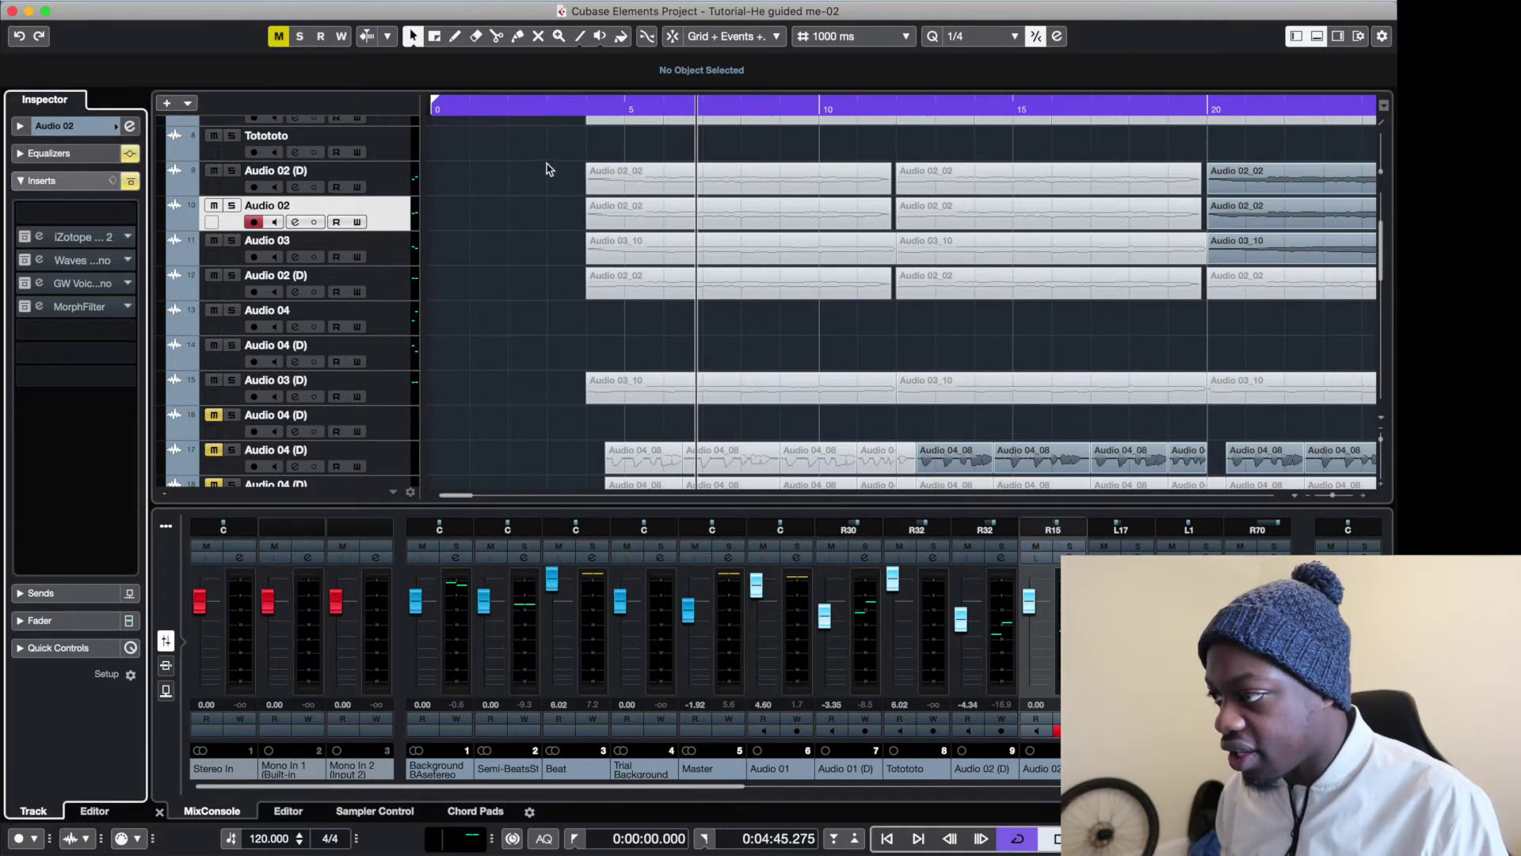
Solo Audio 02 and play it from around the 10 mark to hear it unprocessed.
{"action": "left_click", "coordinate": [233, 206]}
{"action": "left_click", "coordinate": [747, 104]}
{"action": "left_click", "coordinate": [832, 110]}
{"action": "key", "text": "space"}
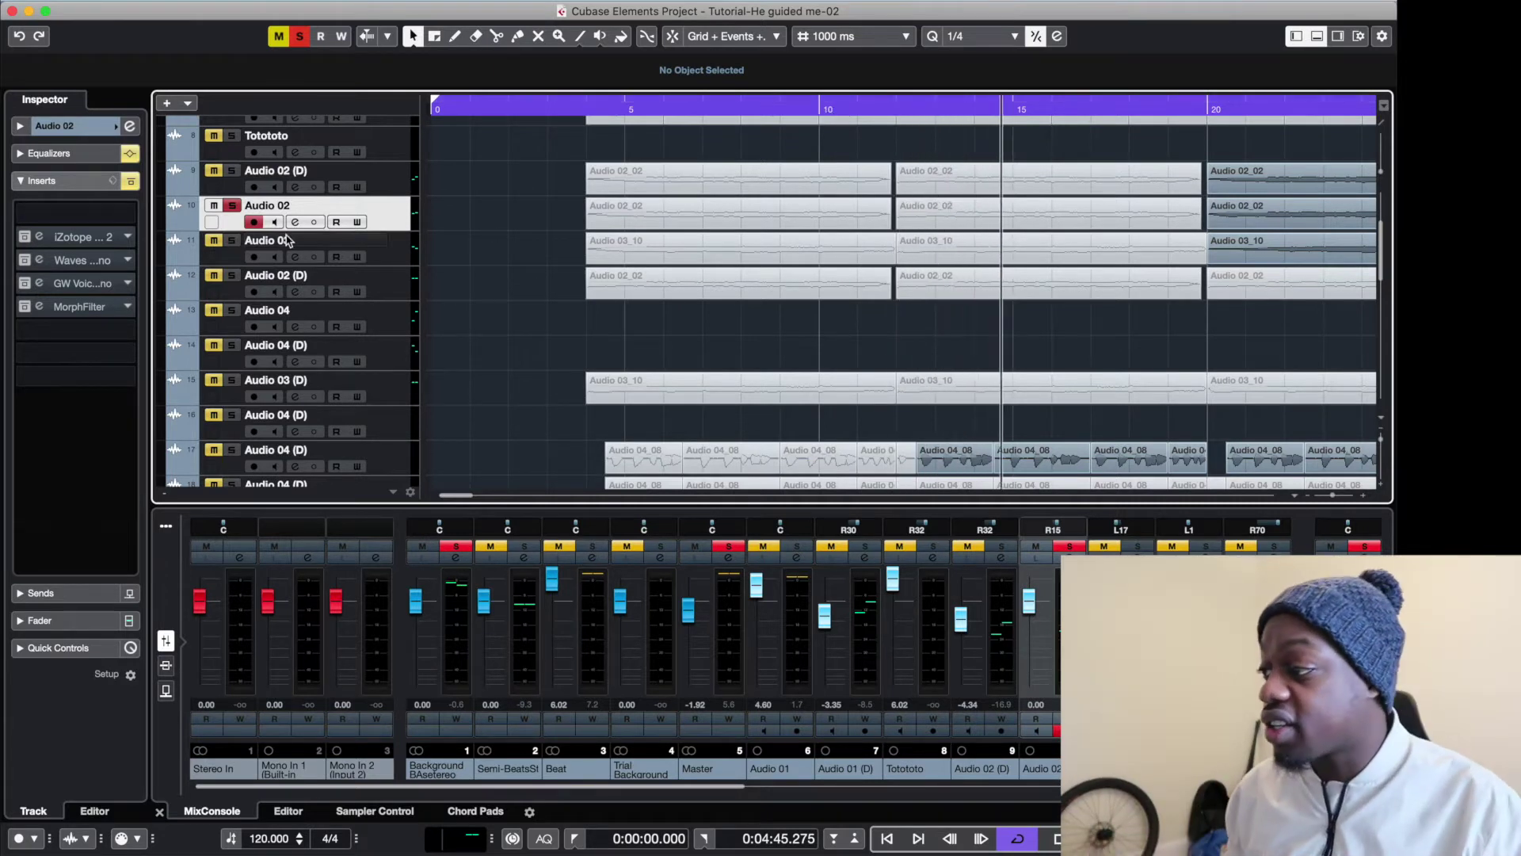
Add Audio 03 and the Audio 02 (D) track above Audio 02 to the solo, bypassing the equalizer and inserts on both.
{"action": "left_click", "coordinate": [233, 243]}
{"action": "left_click", "coordinate": [234, 251]}
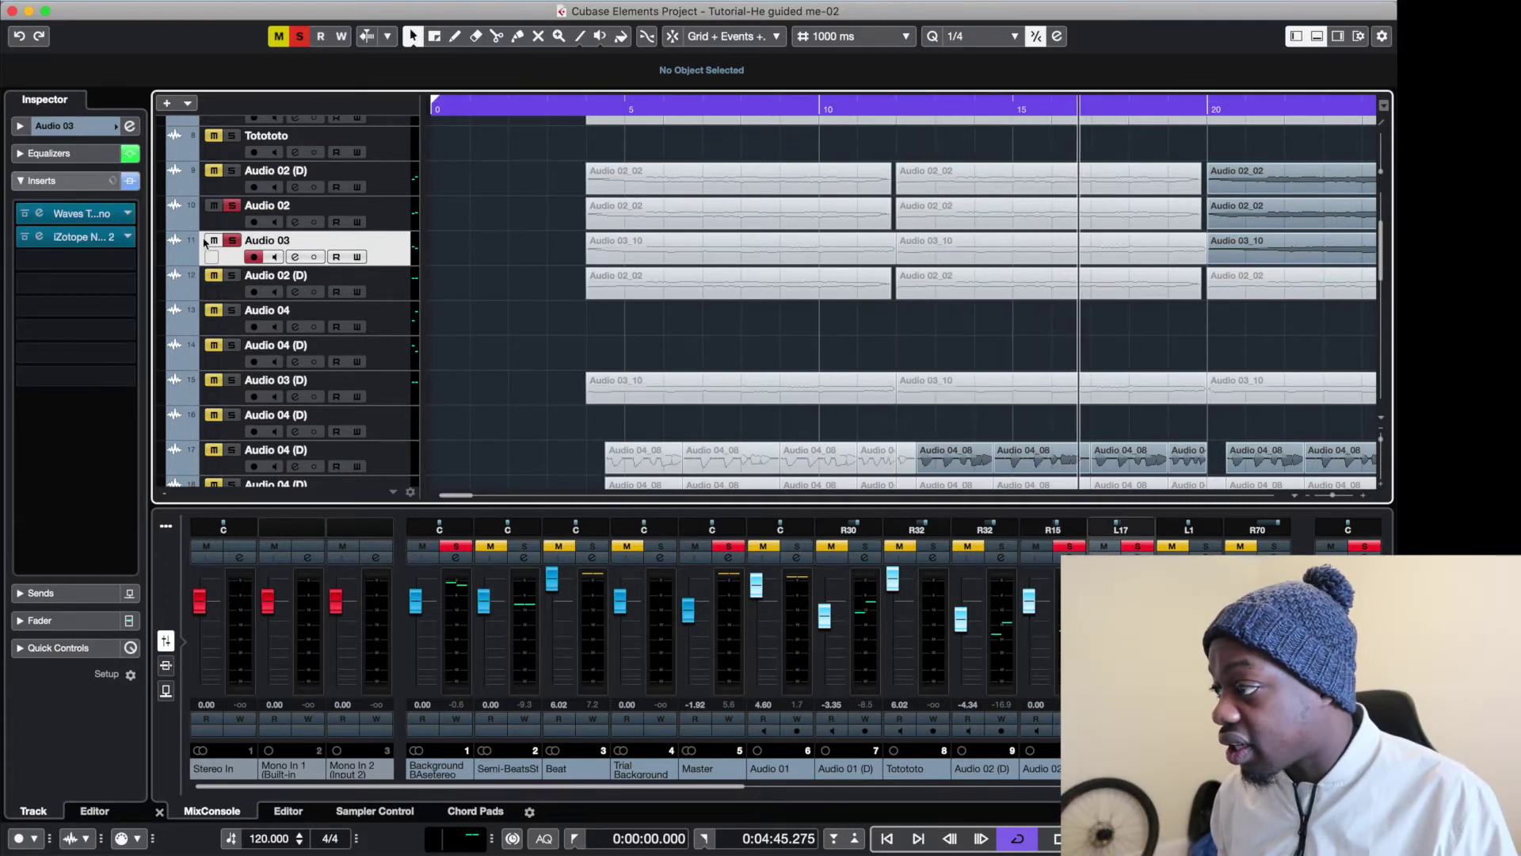
{"action": "left_click", "coordinate": [232, 170]}
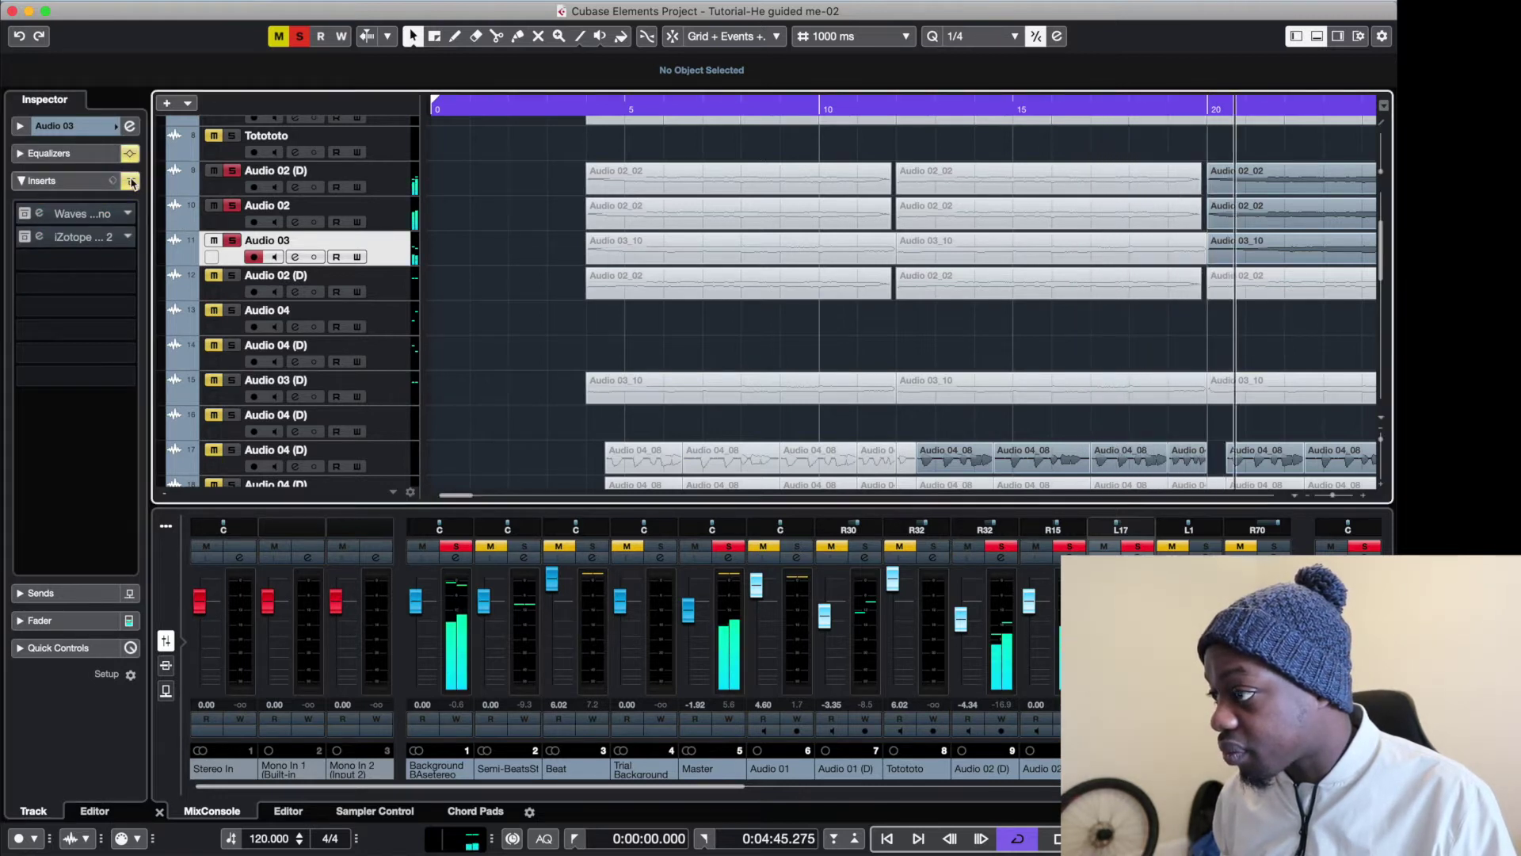
{"action": "left_click", "coordinate": [178, 172]}
{"action": "left_click", "coordinate": [129, 181]}
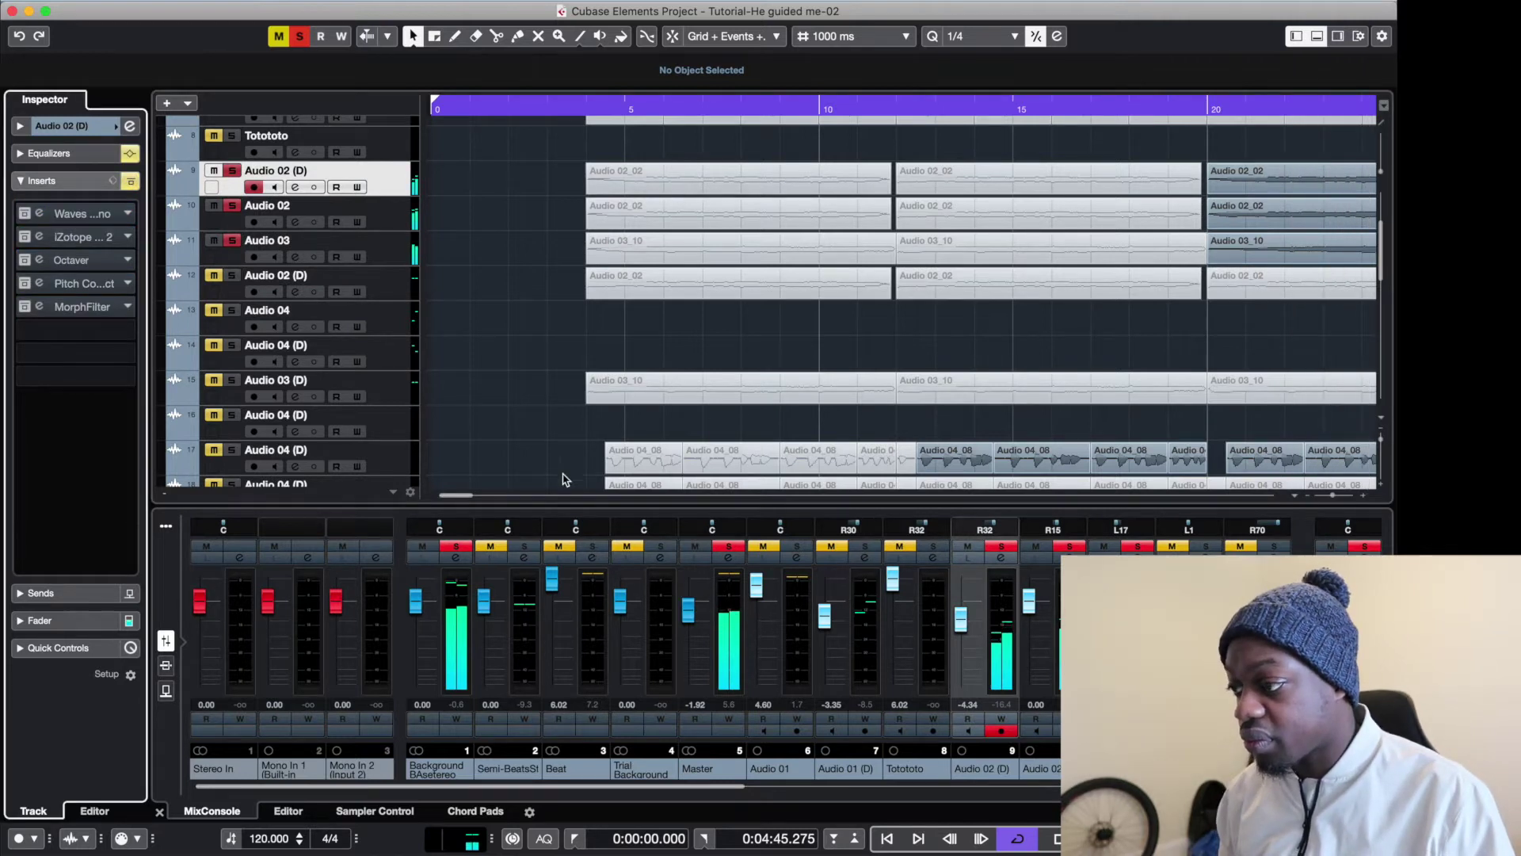
Solo only Audio 02 and play it from just before the 20 mark.
{"action": "scroll", "coordinate": [459, 501], "scroll_direction": "right", "scroll_amount": 5}
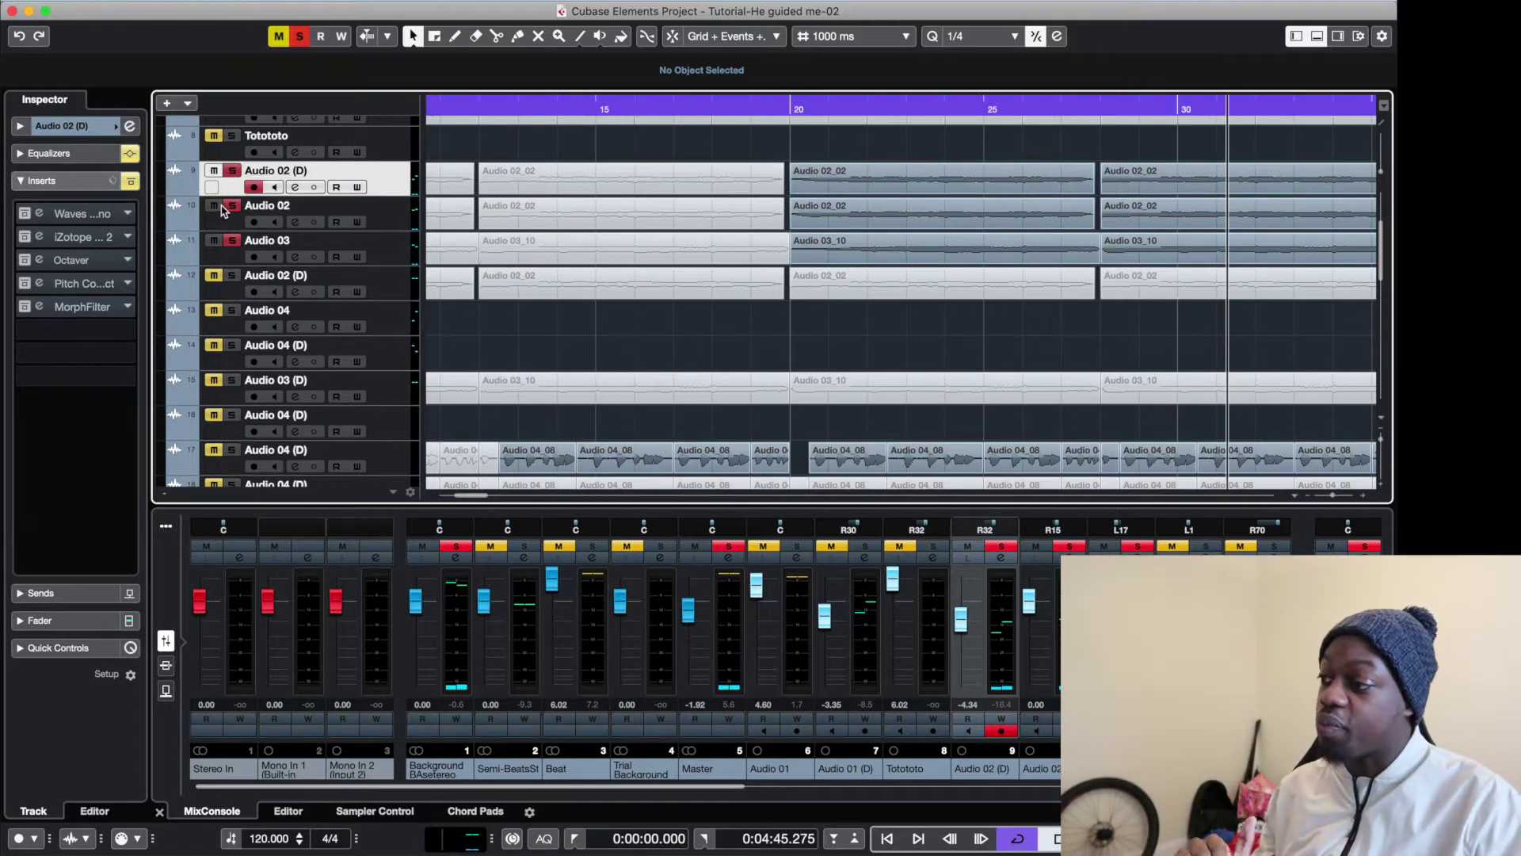
{"action": "left_click", "coordinate": [231, 171]}
{"action": "left_click", "coordinate": [233, 206]}
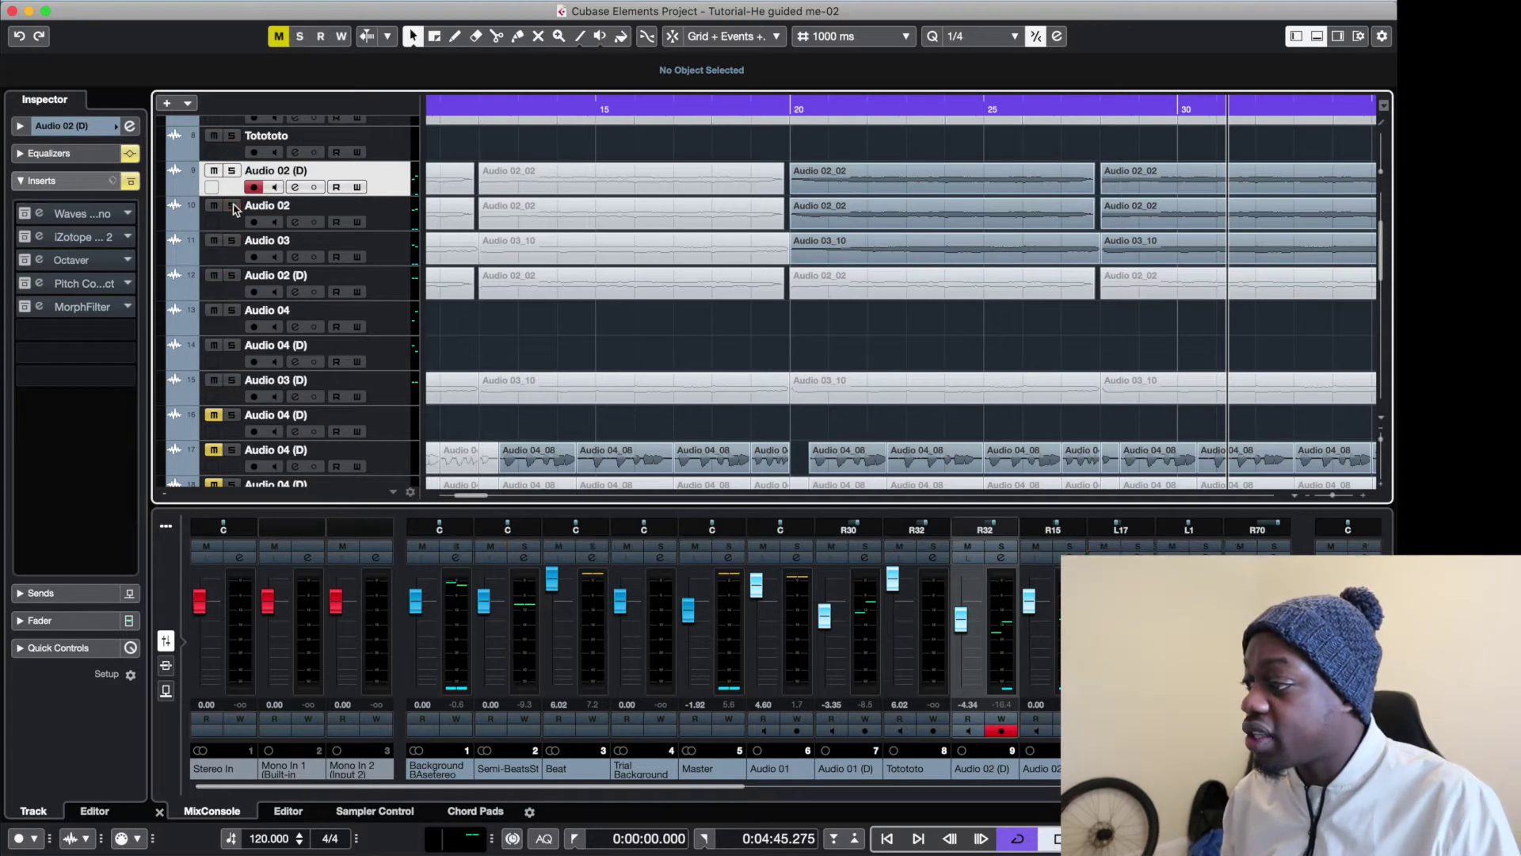
{"action": "left_click", "coordinate": [232, 206]}
{"action": "left_click", "coordinate": [780, 115]}
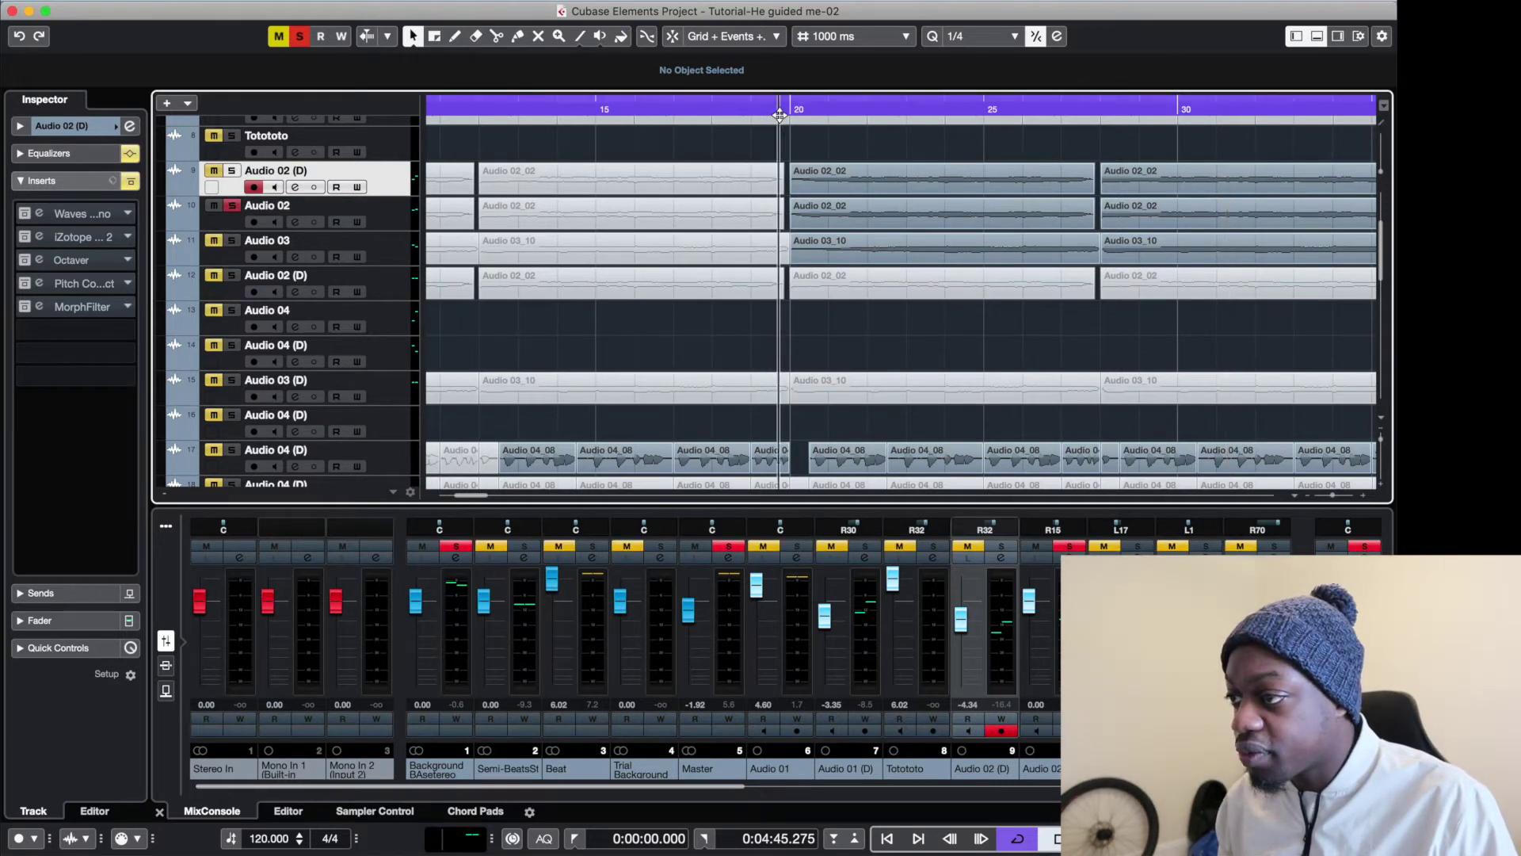
{"action": "key", "text": "space"}
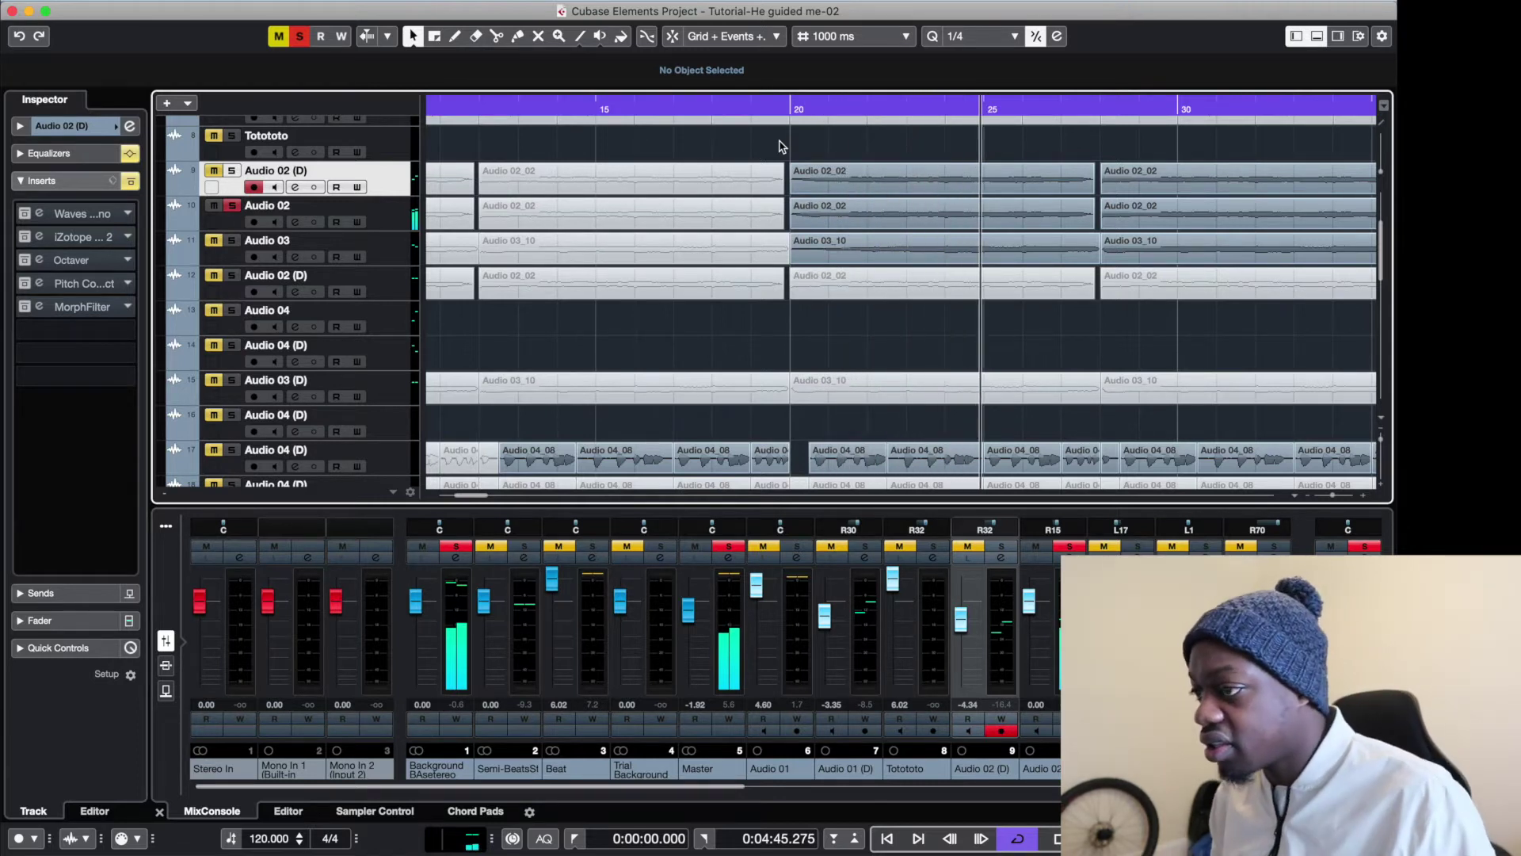
Switch the solo from Audio 02 to Audio 03 and listen to it alone.
{"action": "key", "text": "space"}
{"action": "left_click", "coordinate": [232, 205]}
{"action": "left_click", "coordinate": [231, 240]}
{"action": "key", "text": "space"}
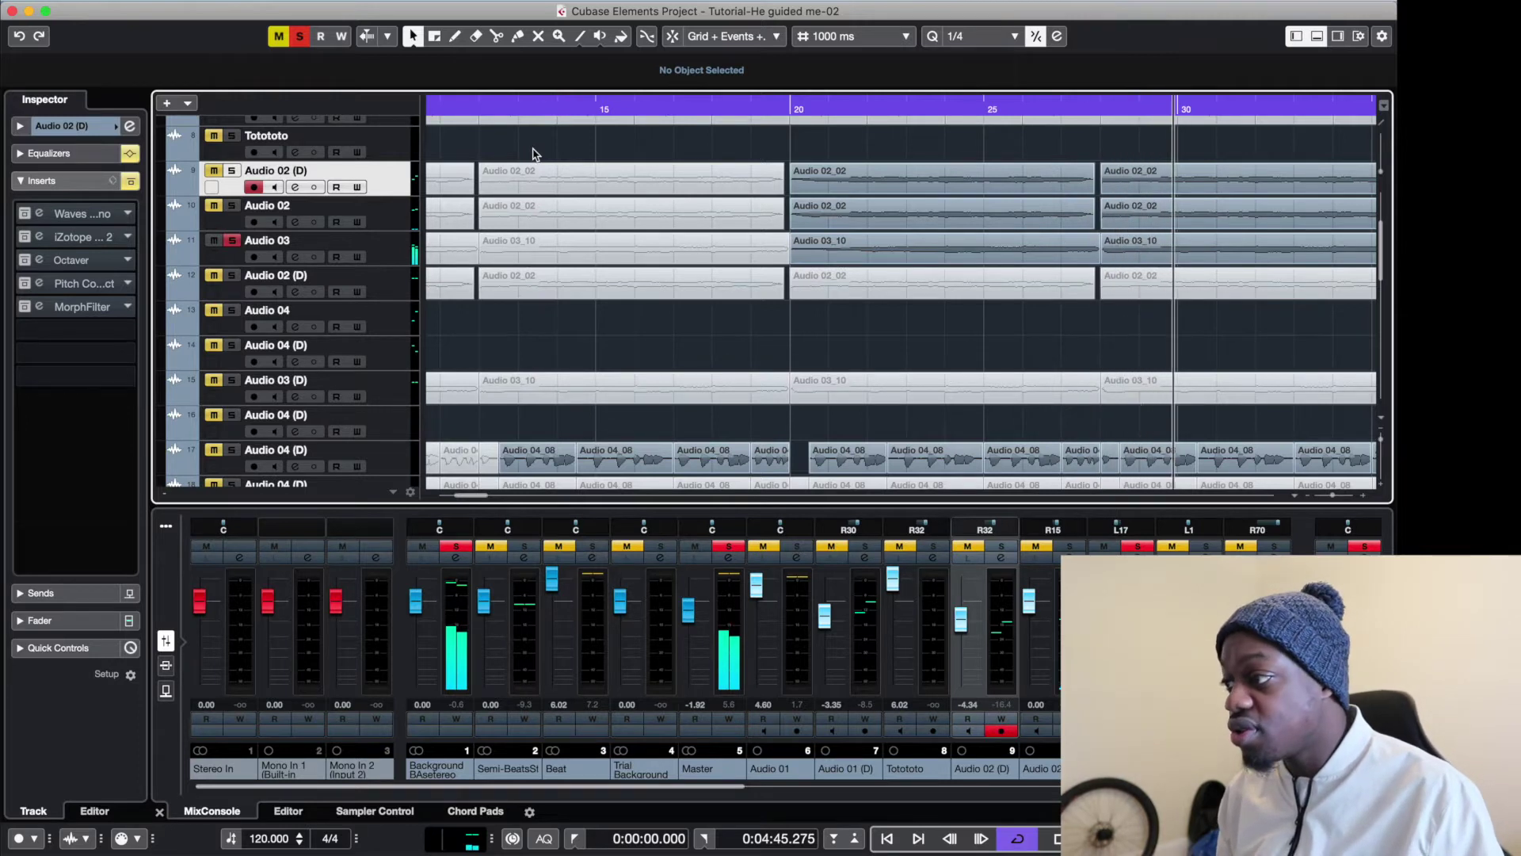
Switch the solo to the Audio 02 (D) track above Audio 02 and play it from just before the 20 mark.
{"action": "left_click", "coordinate": [231, 240]}
{"action": "key", "text": "space"}
{"action": "left_click", "coordinate": [773, 108]}
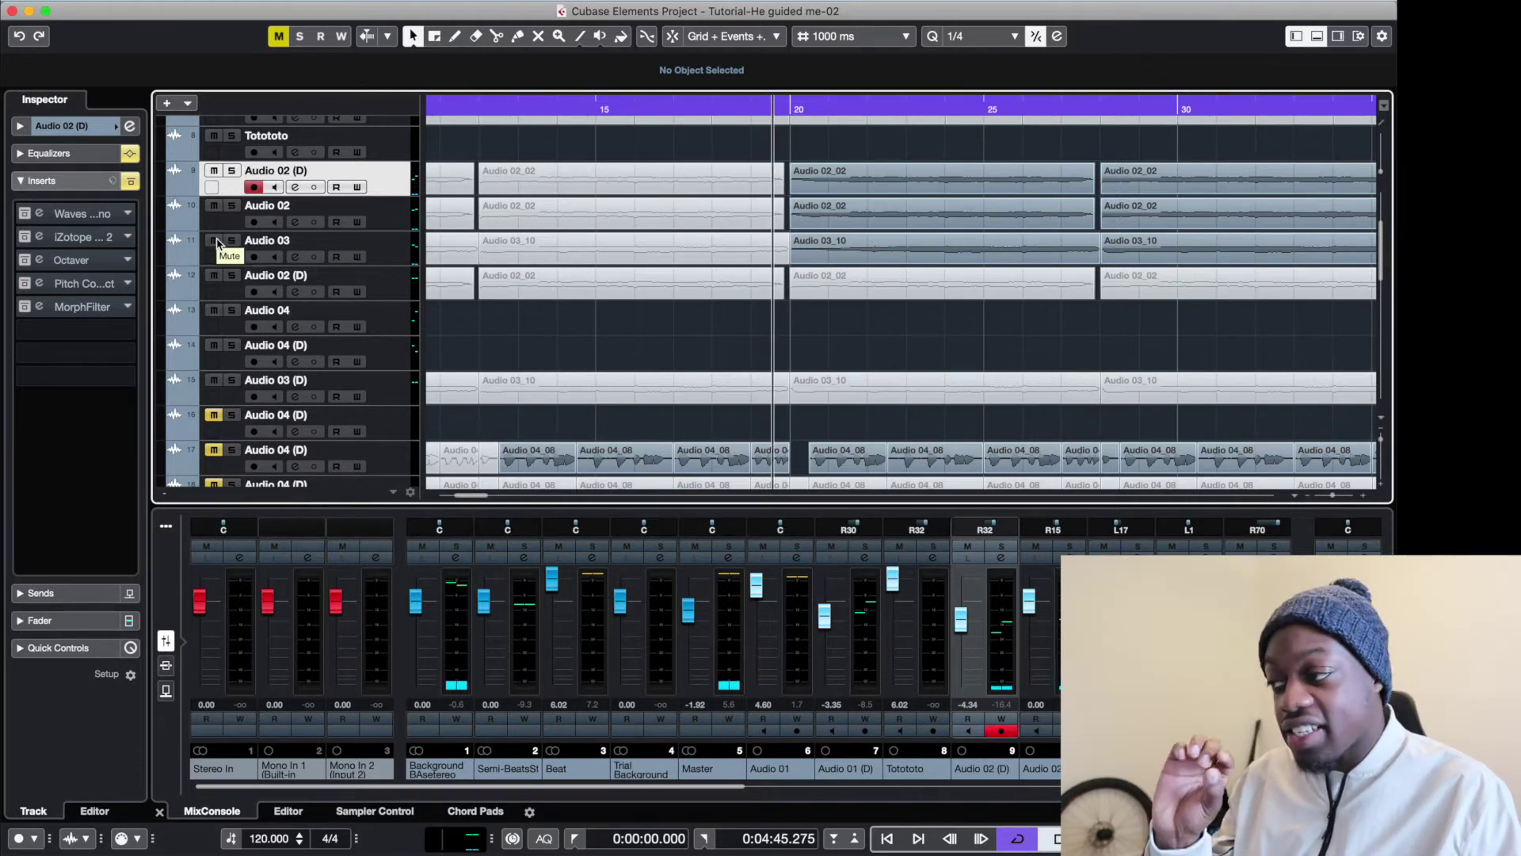
{"action": "left_click", "coordinate": [231, 171]}
{"action": "key", "text": "space"}
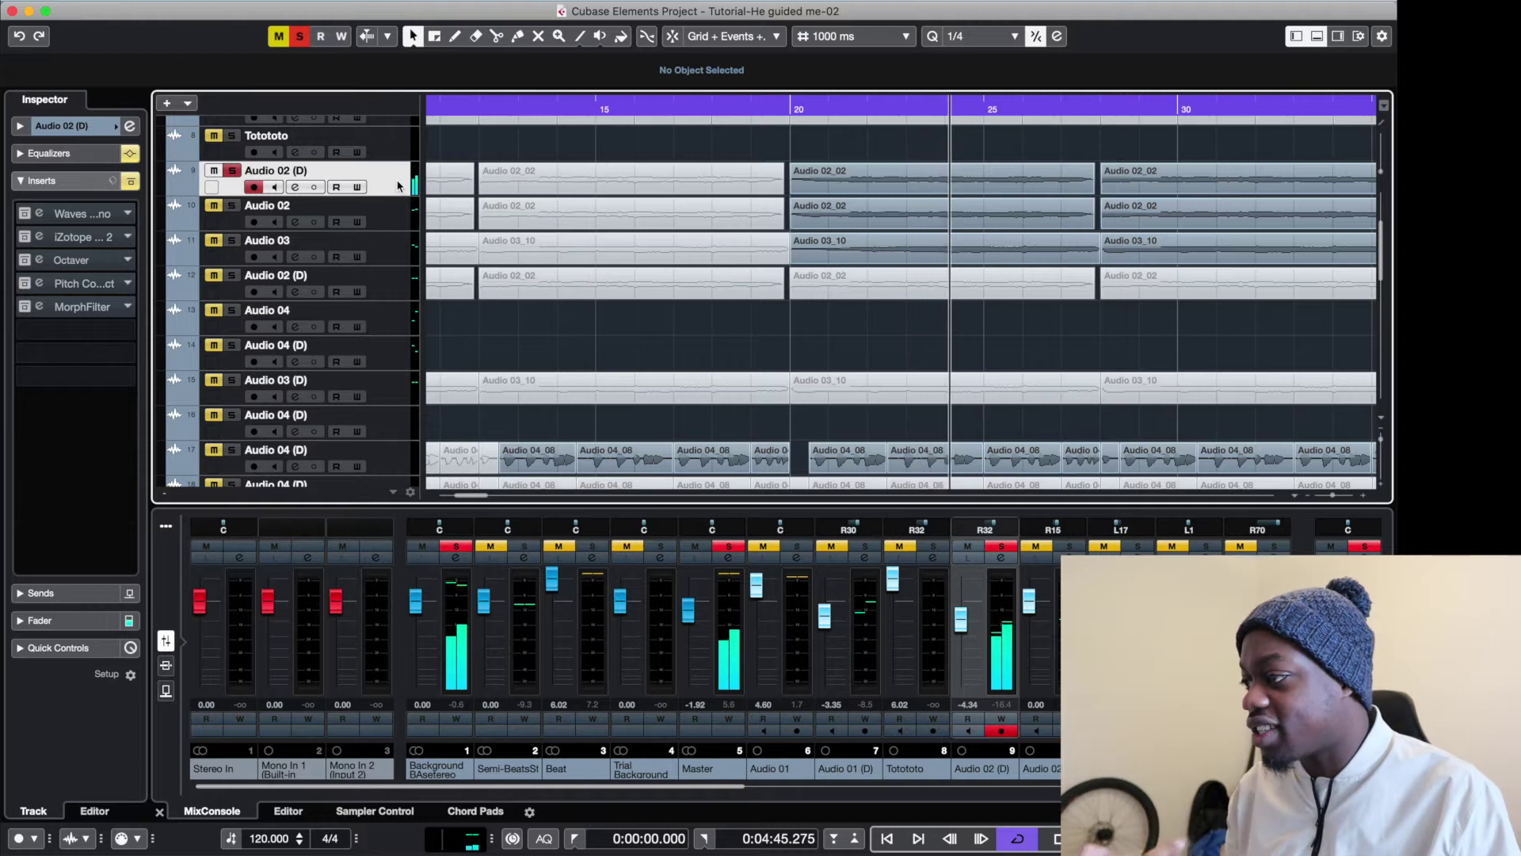
Add Audio 02 and Audio 03 to the solo and play all three background tracks together.
{"action": "key", "text": "space"}
{"action": "left_click", "coordinate": [231, 205]}
{"action": "left_click", "coordinate": [232, 240]}
{"action": "key", "text": "space"}
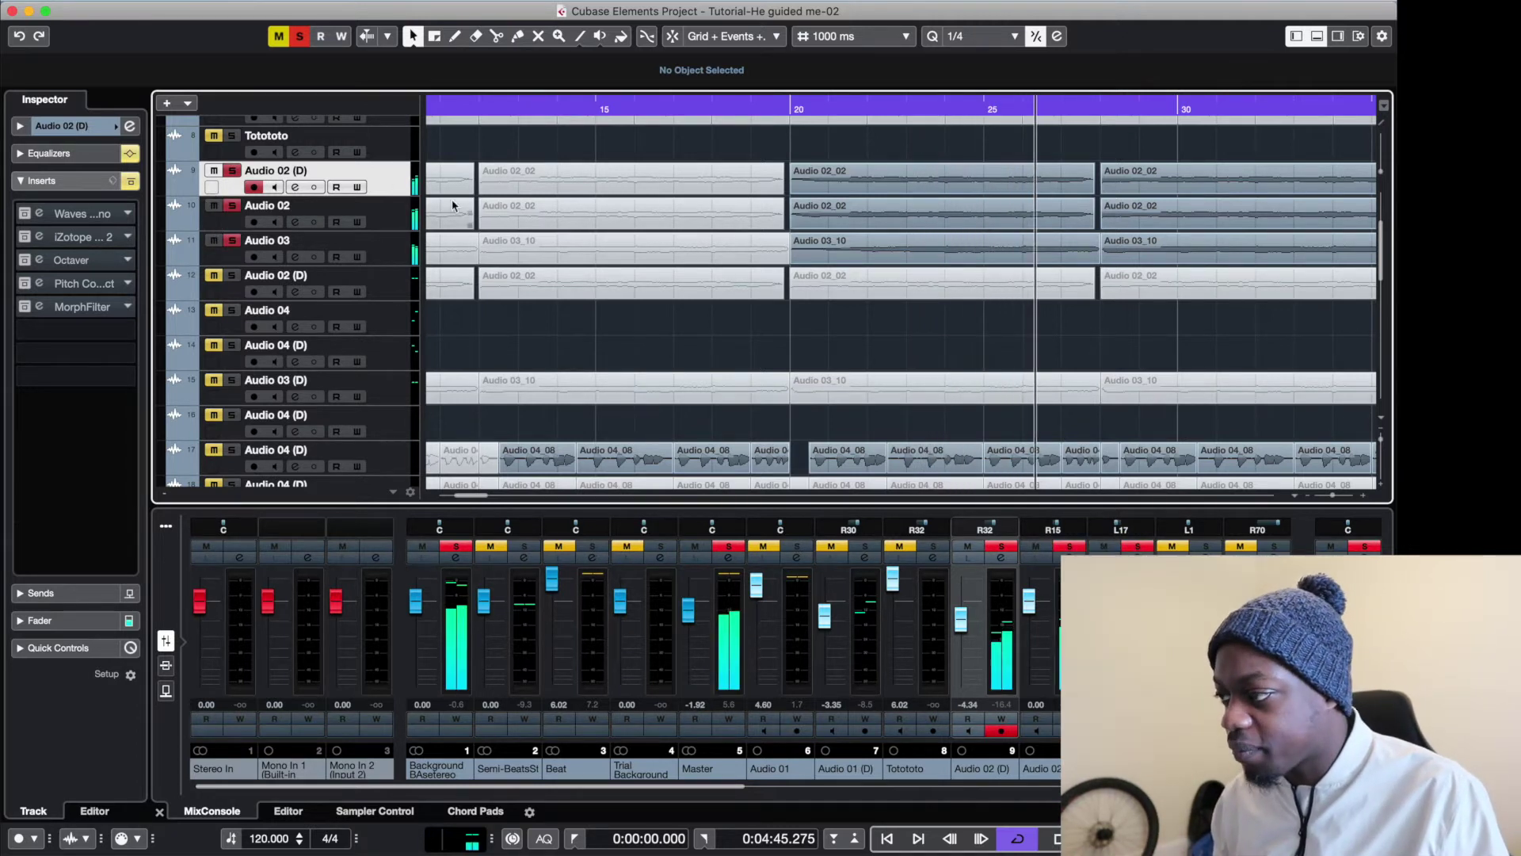
Leave only Audio 02 soloed, reactivate its inserts and open its iZotope Nectar 2 plug-in.
{"action": "left_click", "coordinate": [232, 205], "text": "super"}
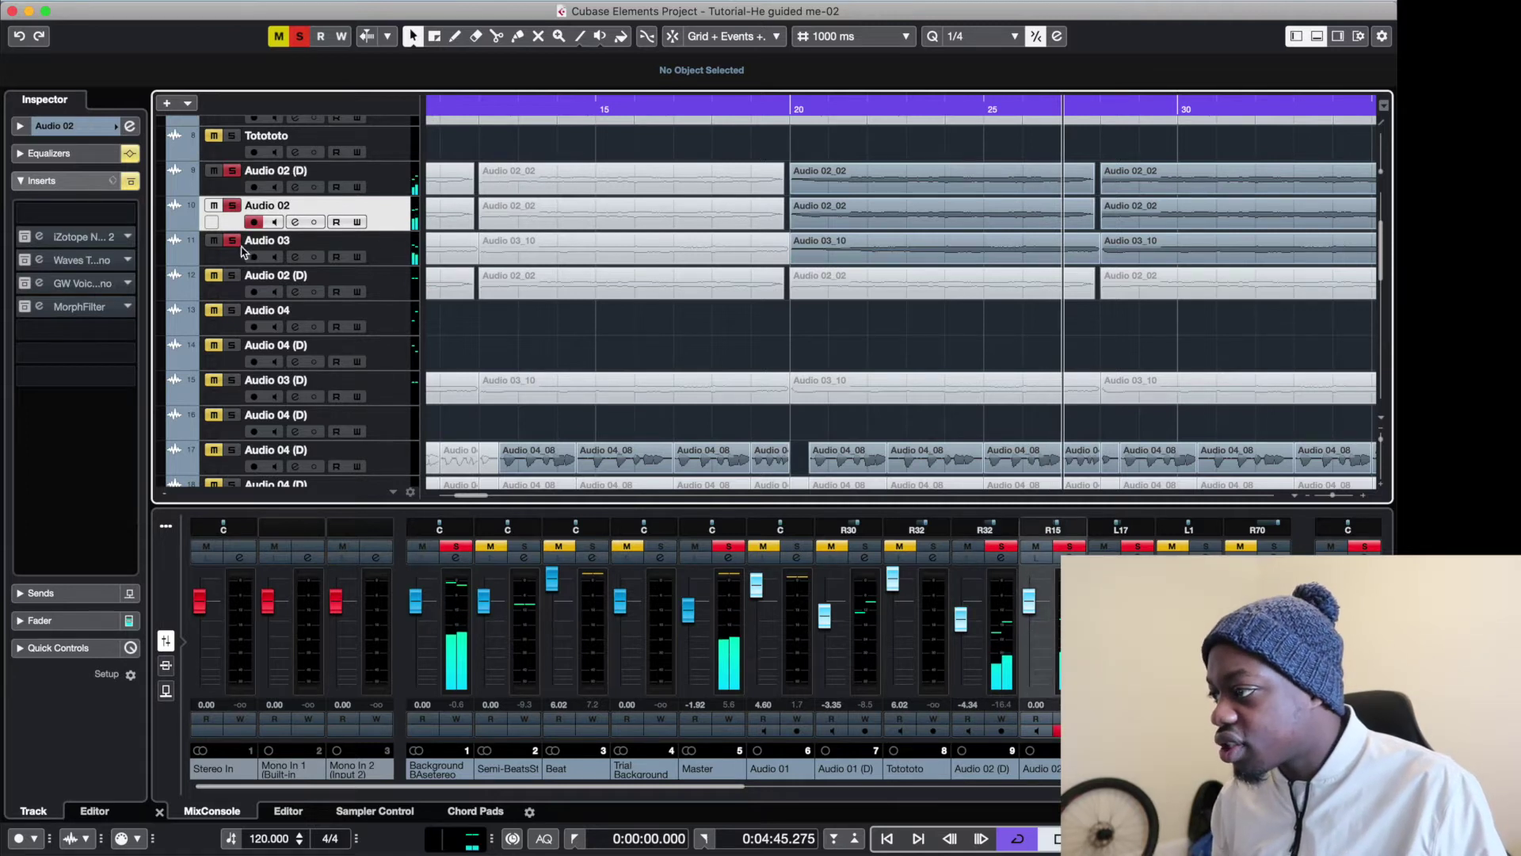
{"action": "left_click", "coordinate": [132, 184]}
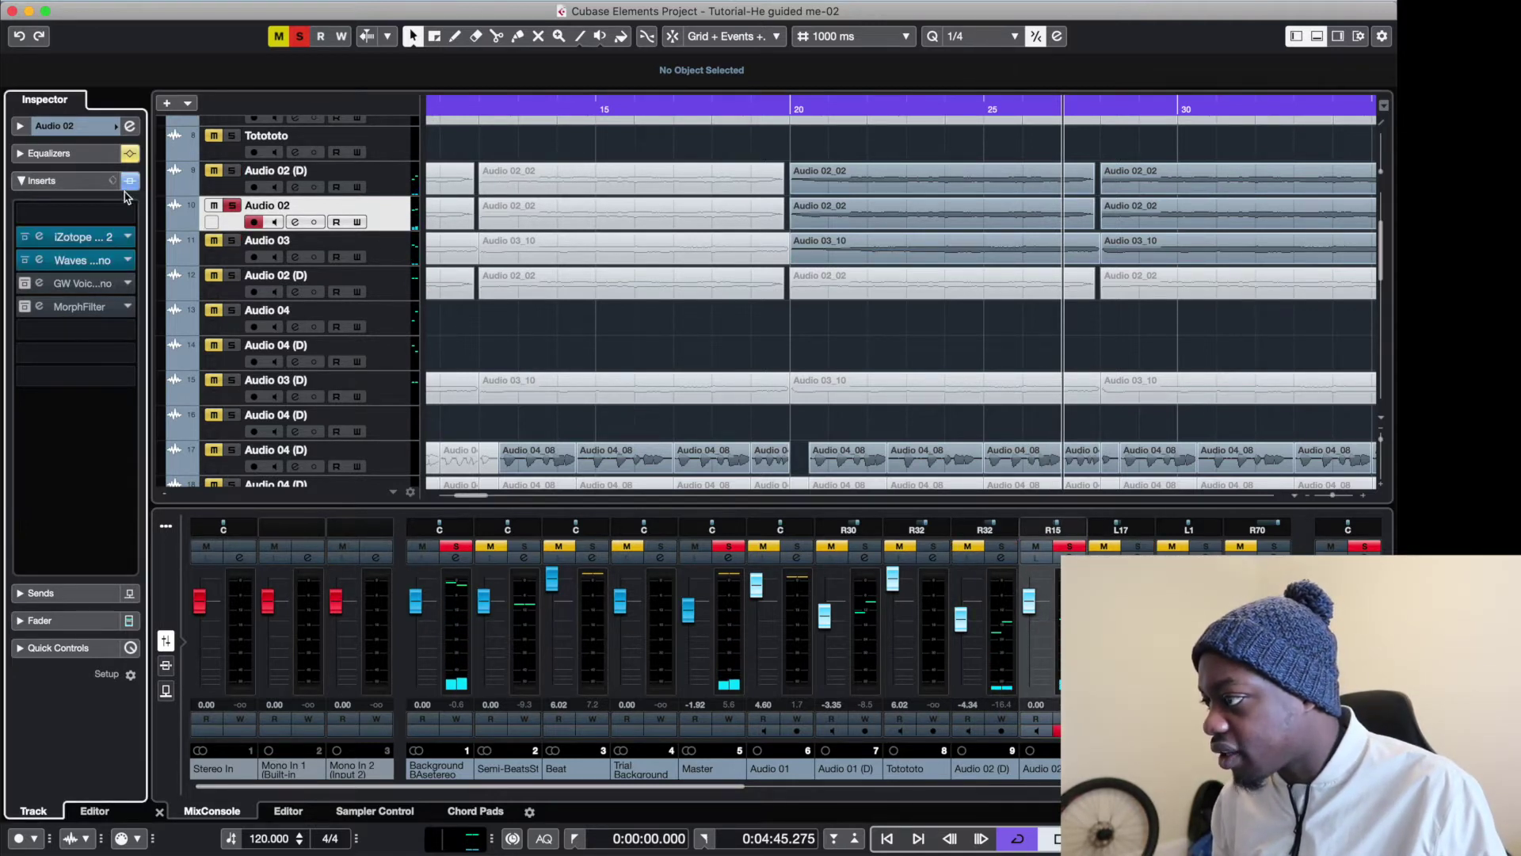
{"action": "left_click", "coordinate": [42, 241]}
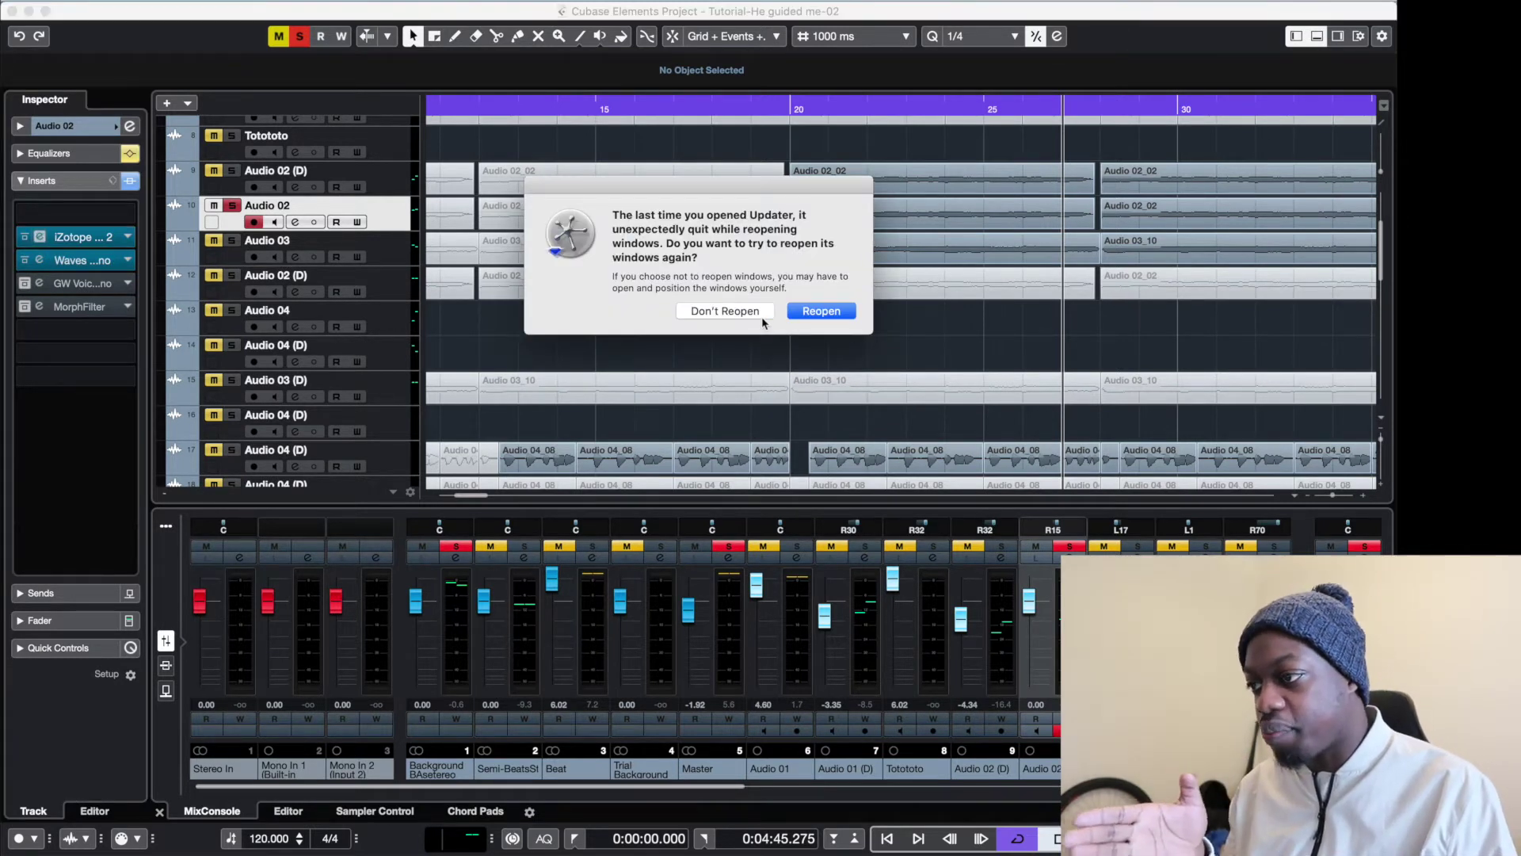
{"action": "left_click", "coordinate": [821, 312]}
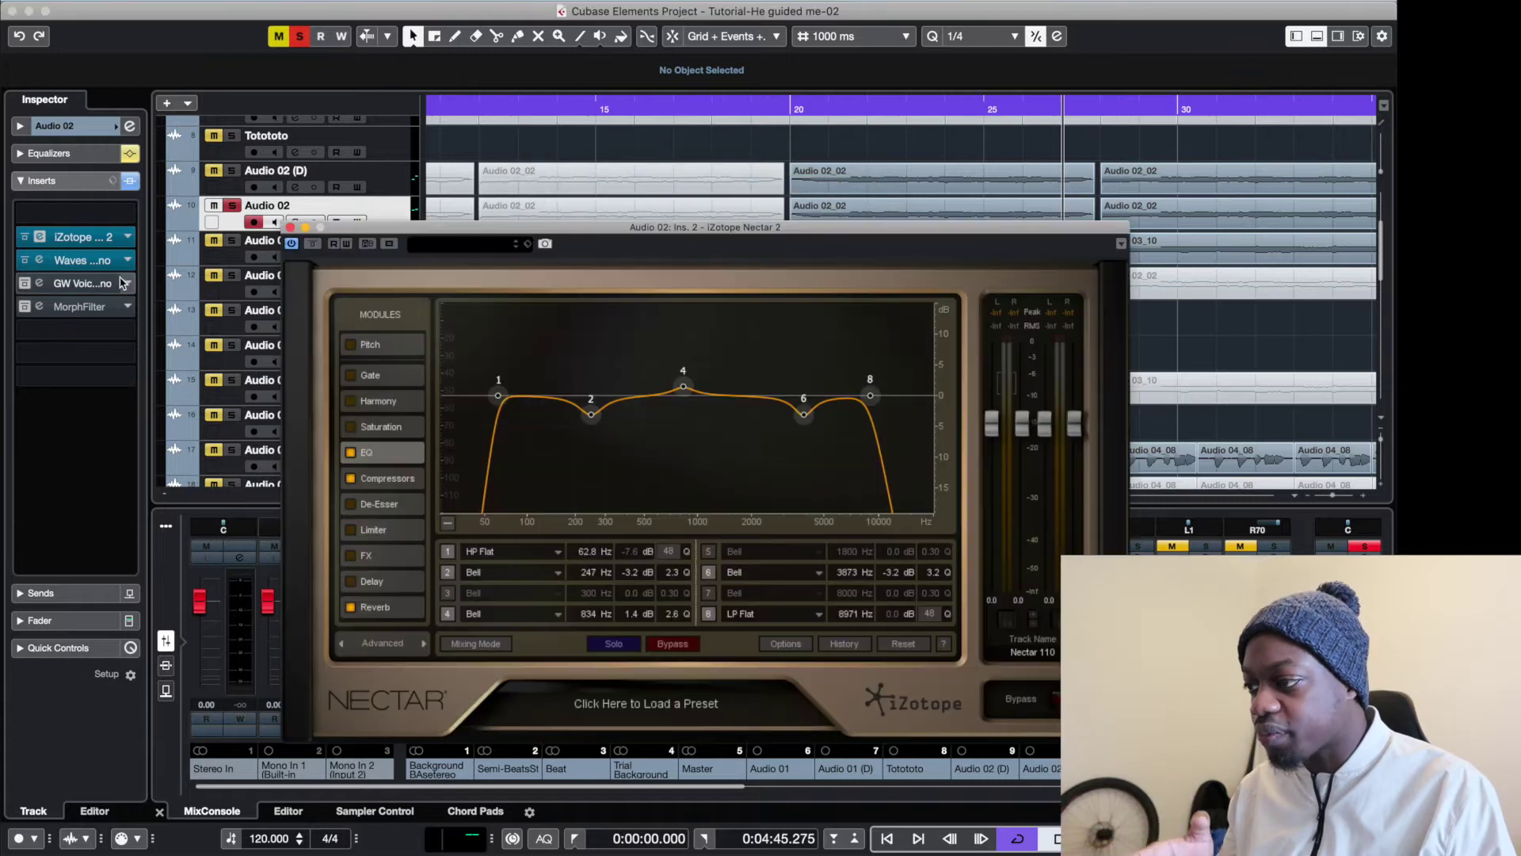
Review the EQ, Compressors and Reverb module settings in Audio 02's Nectar 2 plug-in.
{"action": "left_click", "coordinate": [377, 479]}
{"action": "left_click", "coordinate": [371, 450]}
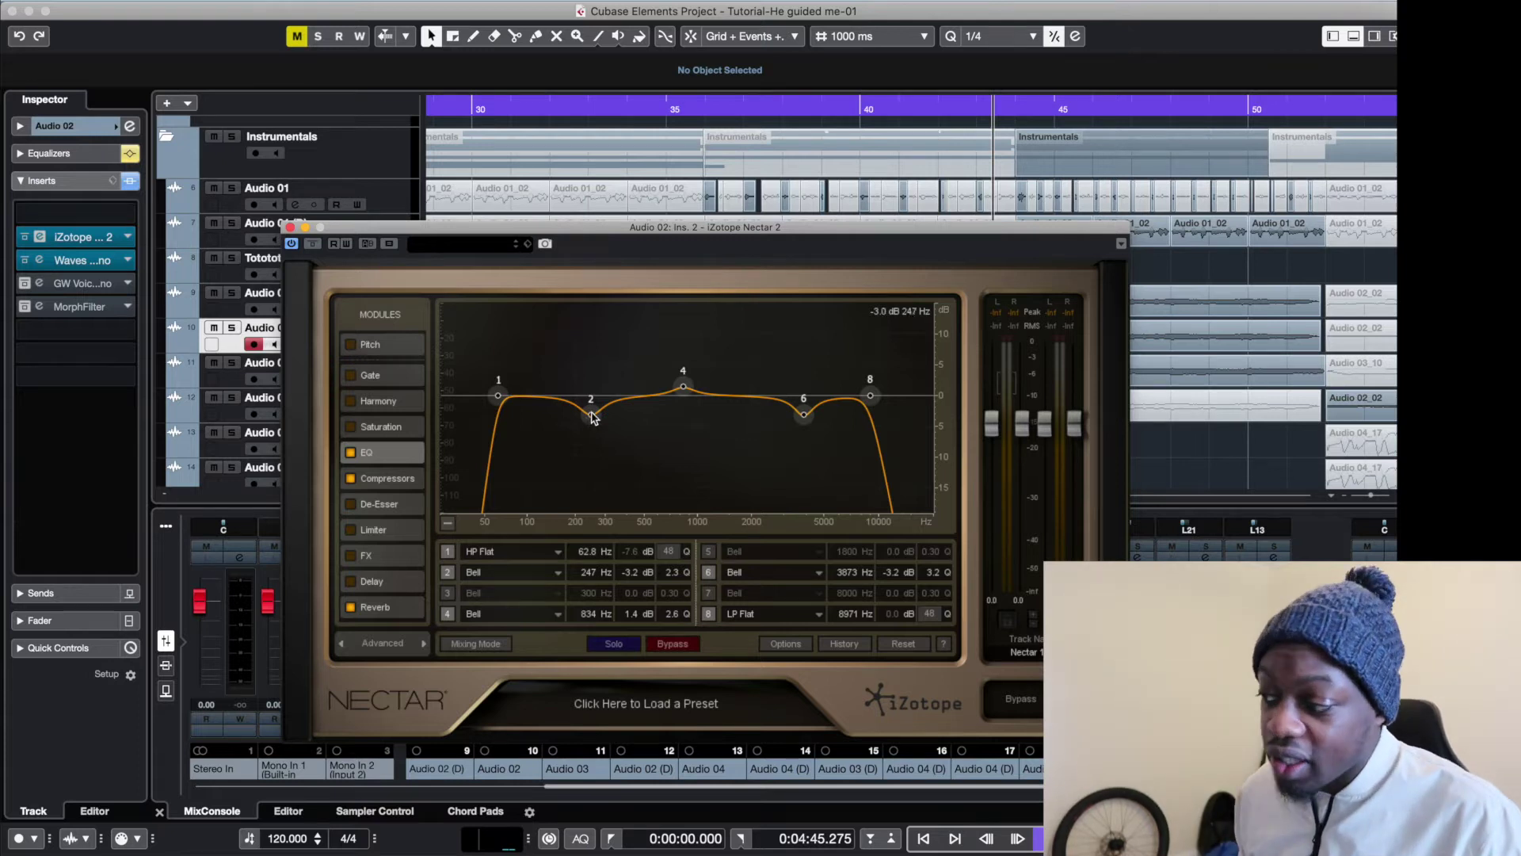
{"action": "left_click", "coordinate": [372, 480]}
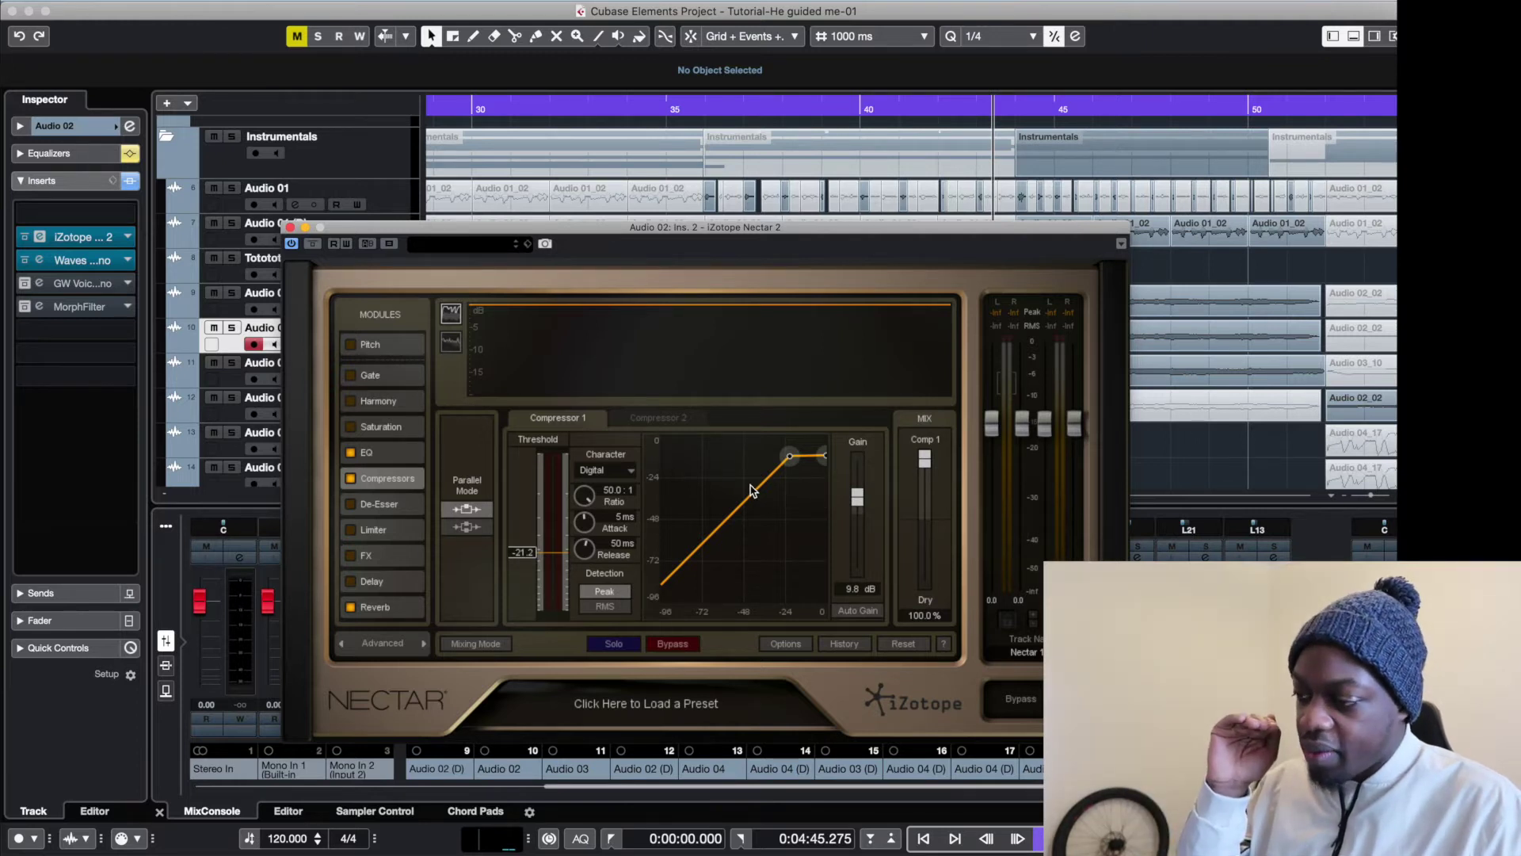
{"action": "left_click", "coordinate": [387, 613]}
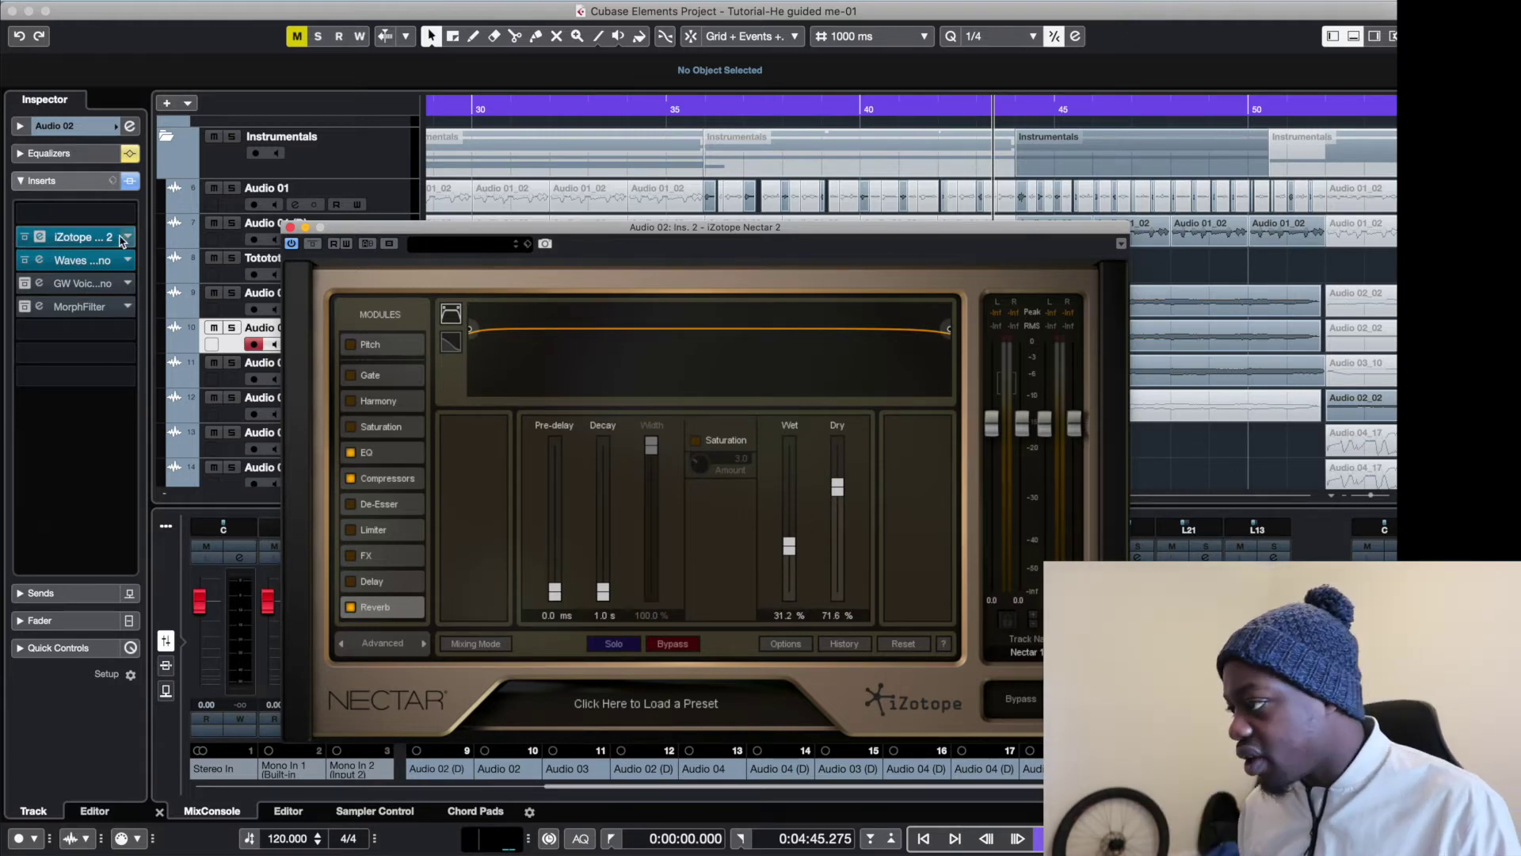
Close Nectar 2, then show and reactivate the channel equalizer on Audio 02.
{"action": "left_click", "coordinate": [290, 228]}
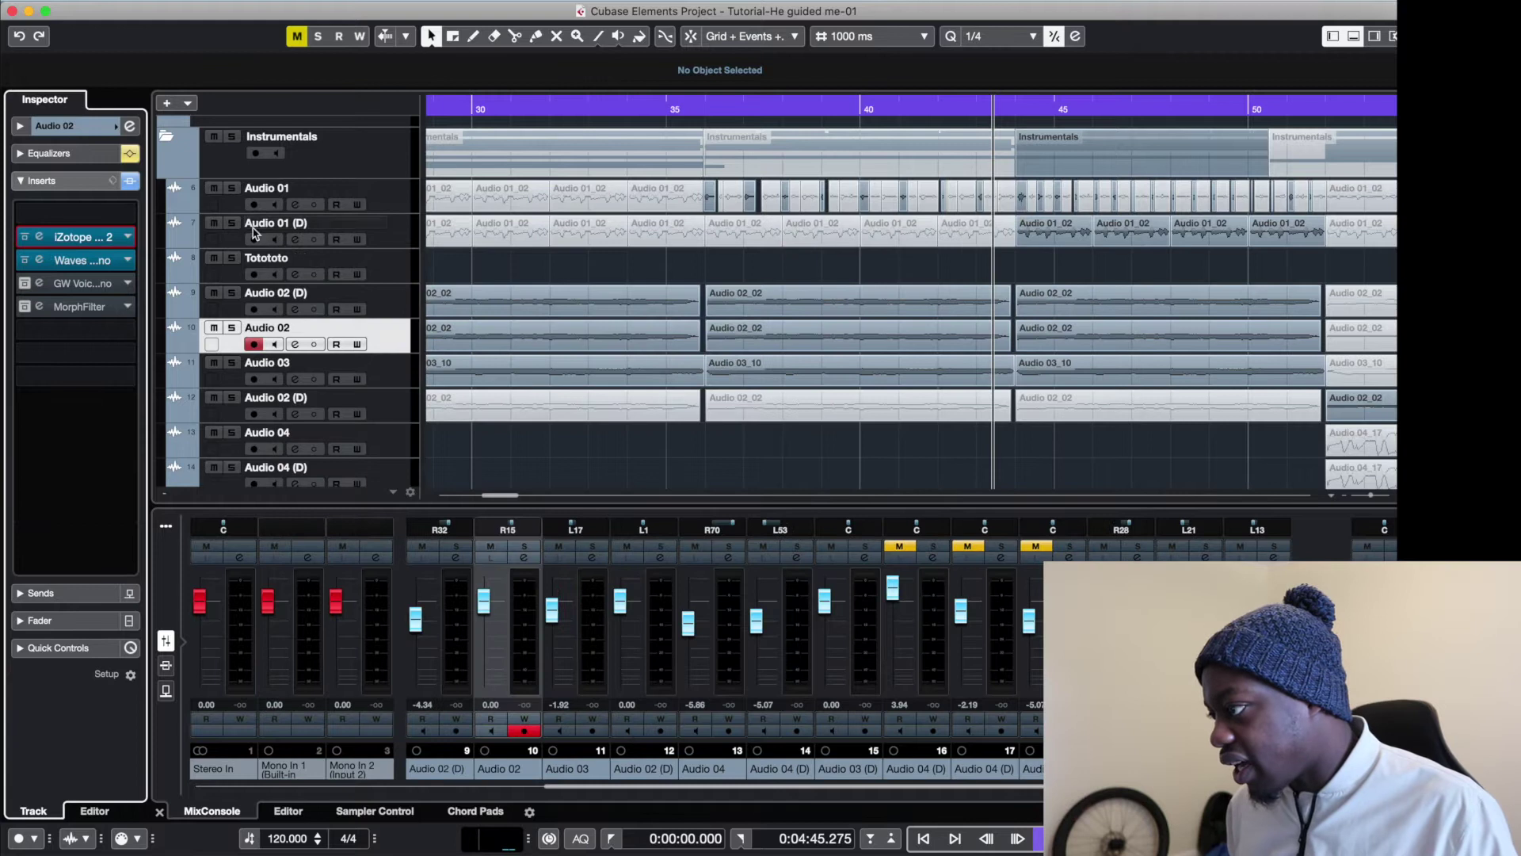
{"action": "left_click", "coordinate": [117, 156]}
{"action": "left_click", "coordinate": [130, 155]}
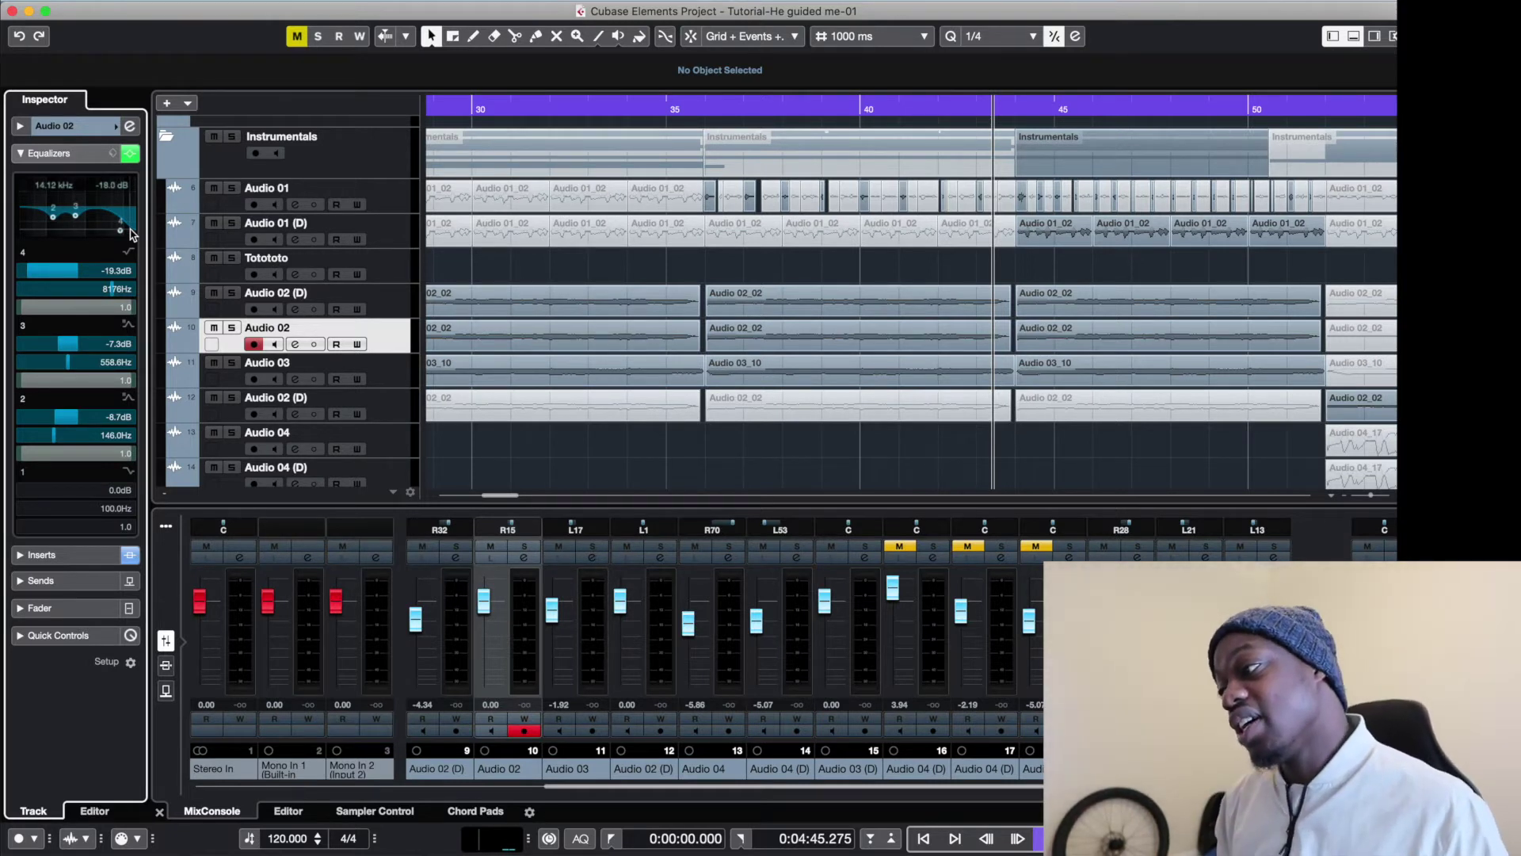
Play the section from just before the 30 mark with Audio 02 soloed and its processing active.
{"action": "mouse_move", "coordinate": [436, 116]}
{"action": "left_mouse_down"}
{"action": "mouse_move", "coordinate": [418, 112]}
{"action": "mouse_move", "coordinate": [444, 127]}
{"action": "left_mouse_up"}
{"action": "key", "text": "space"}
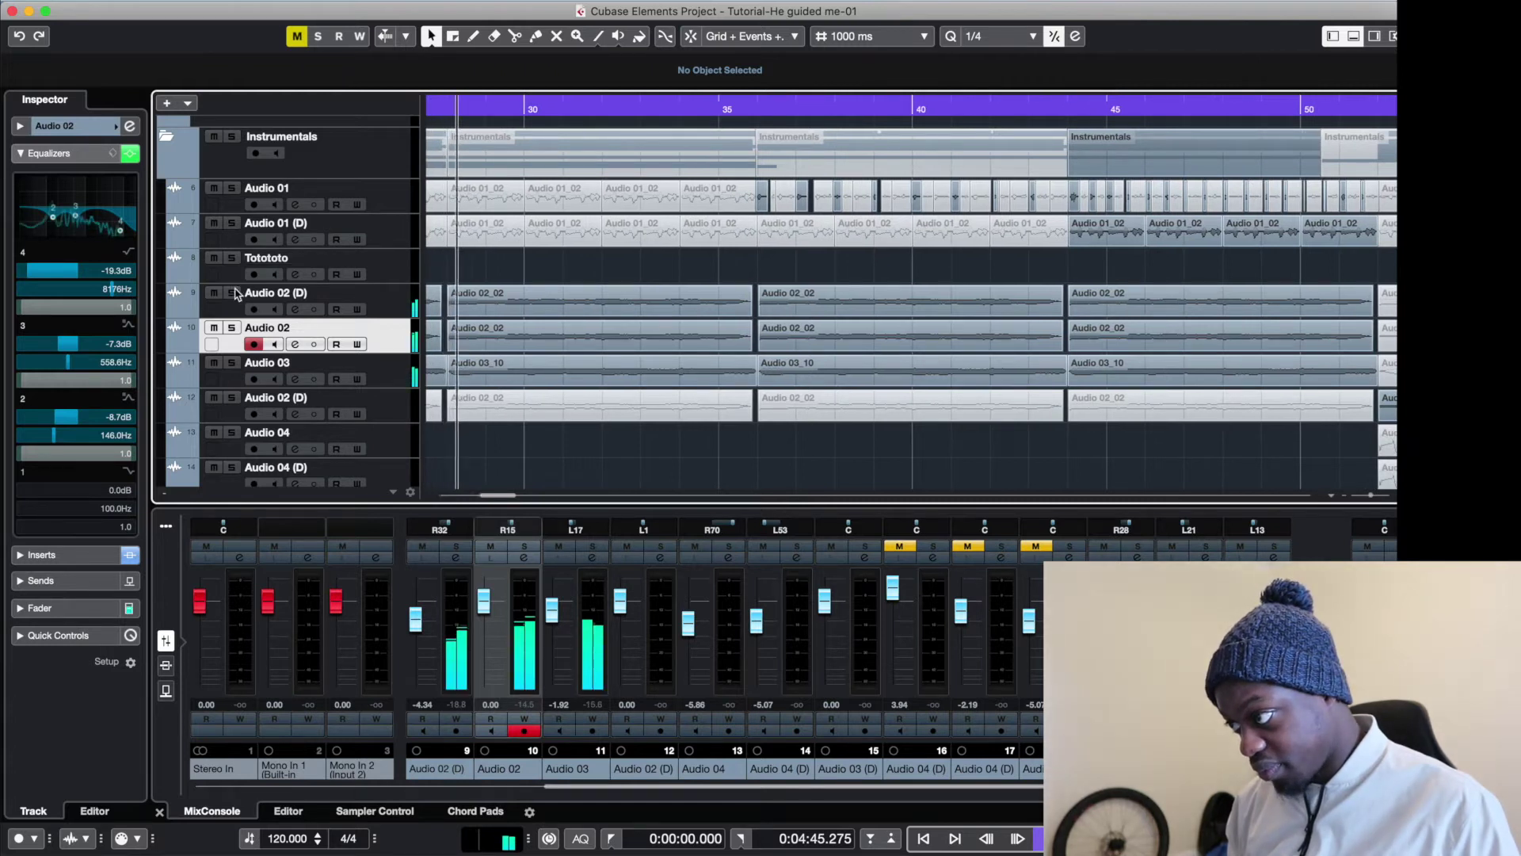
{"action": "left_click", "coordinate": [231, 327]}
{"action": "left_click", "coordinate": [480, 365]}
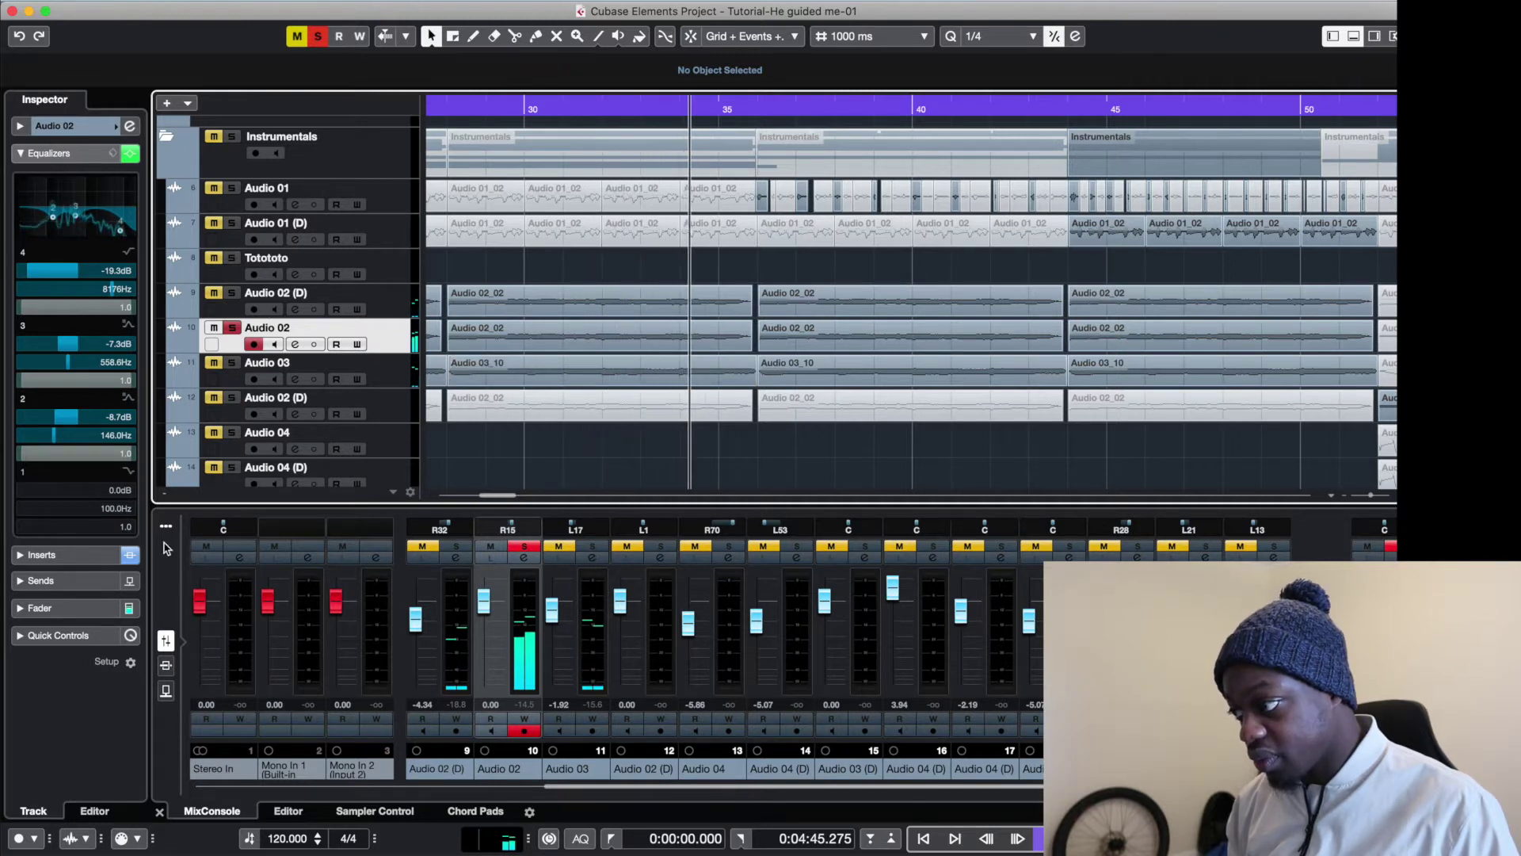
Compare Audio 02 during playback with its inserts and equalizer bypassed and reactivated.
{"action": "left_click", "coordinate": [130, 555]}
{"action": "left_click", "coordinate": [131, 154]}
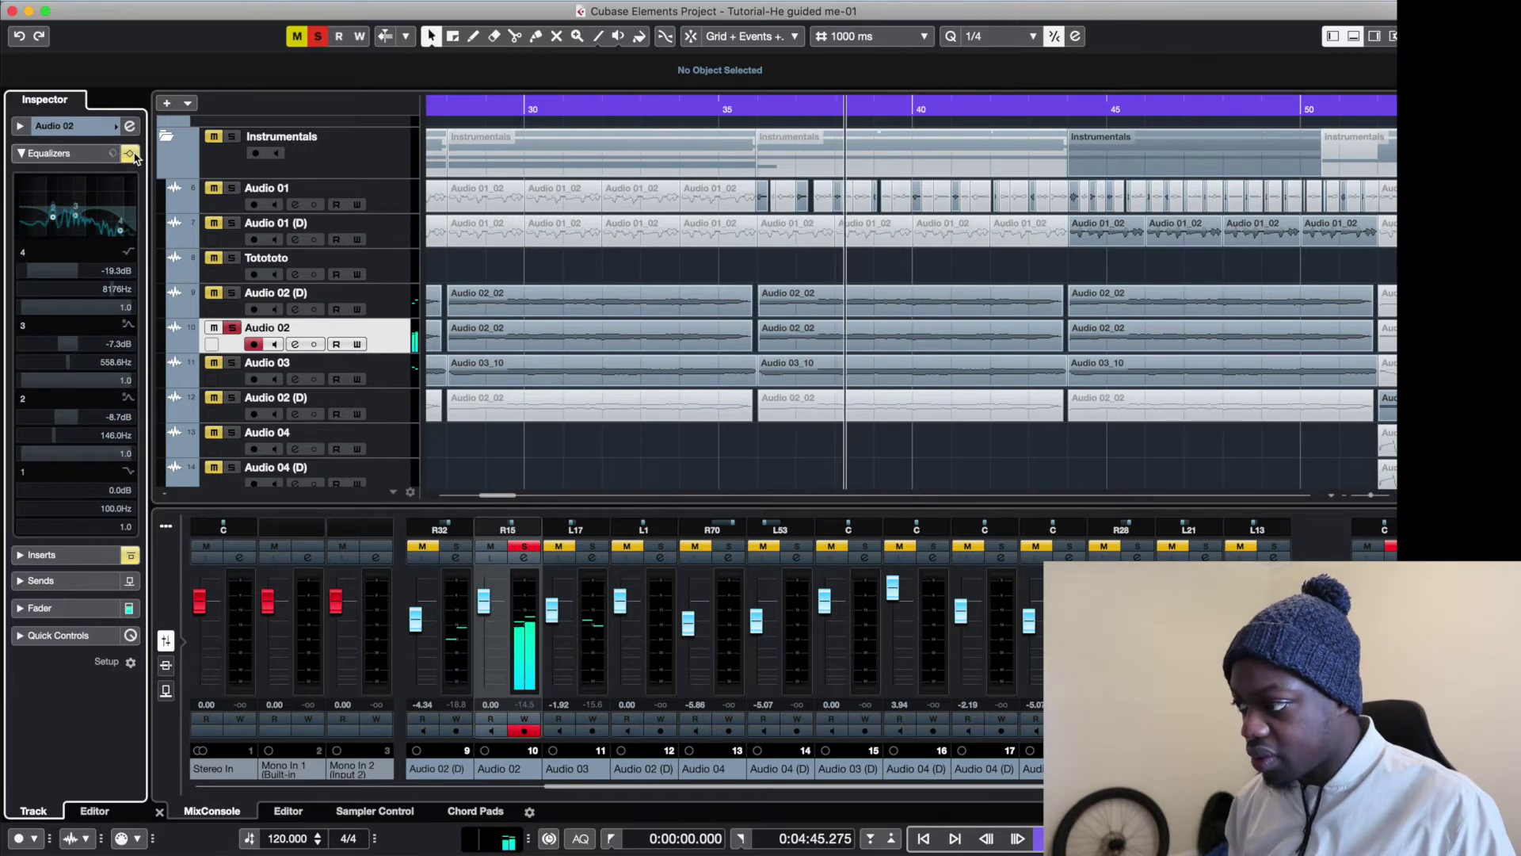
{"action": "left_click", "coordinate": [130, 154]}
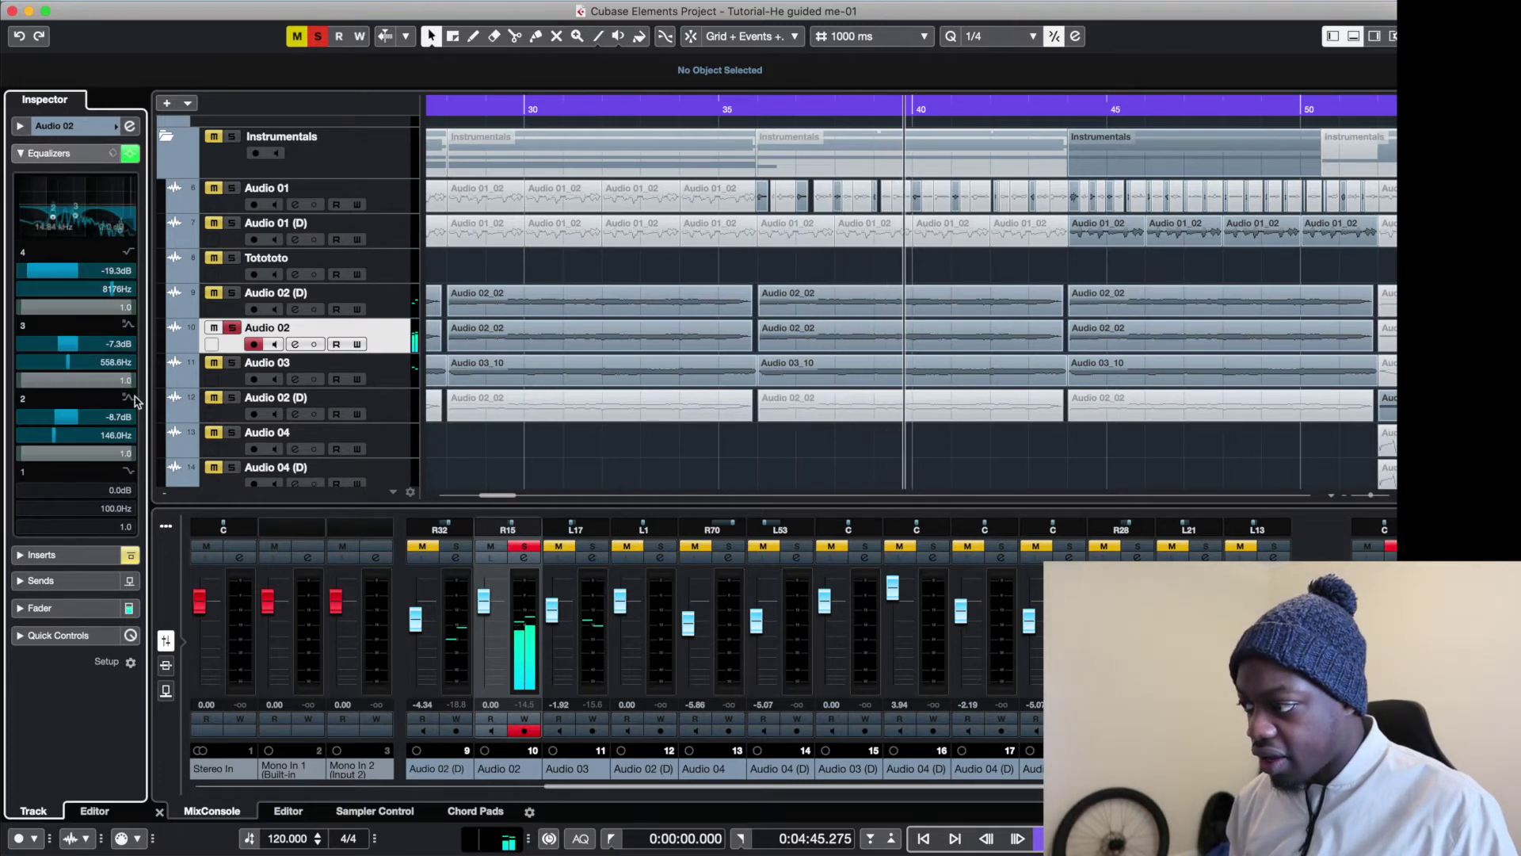
{"action": "left_click", "coordinate": [131, 555]}
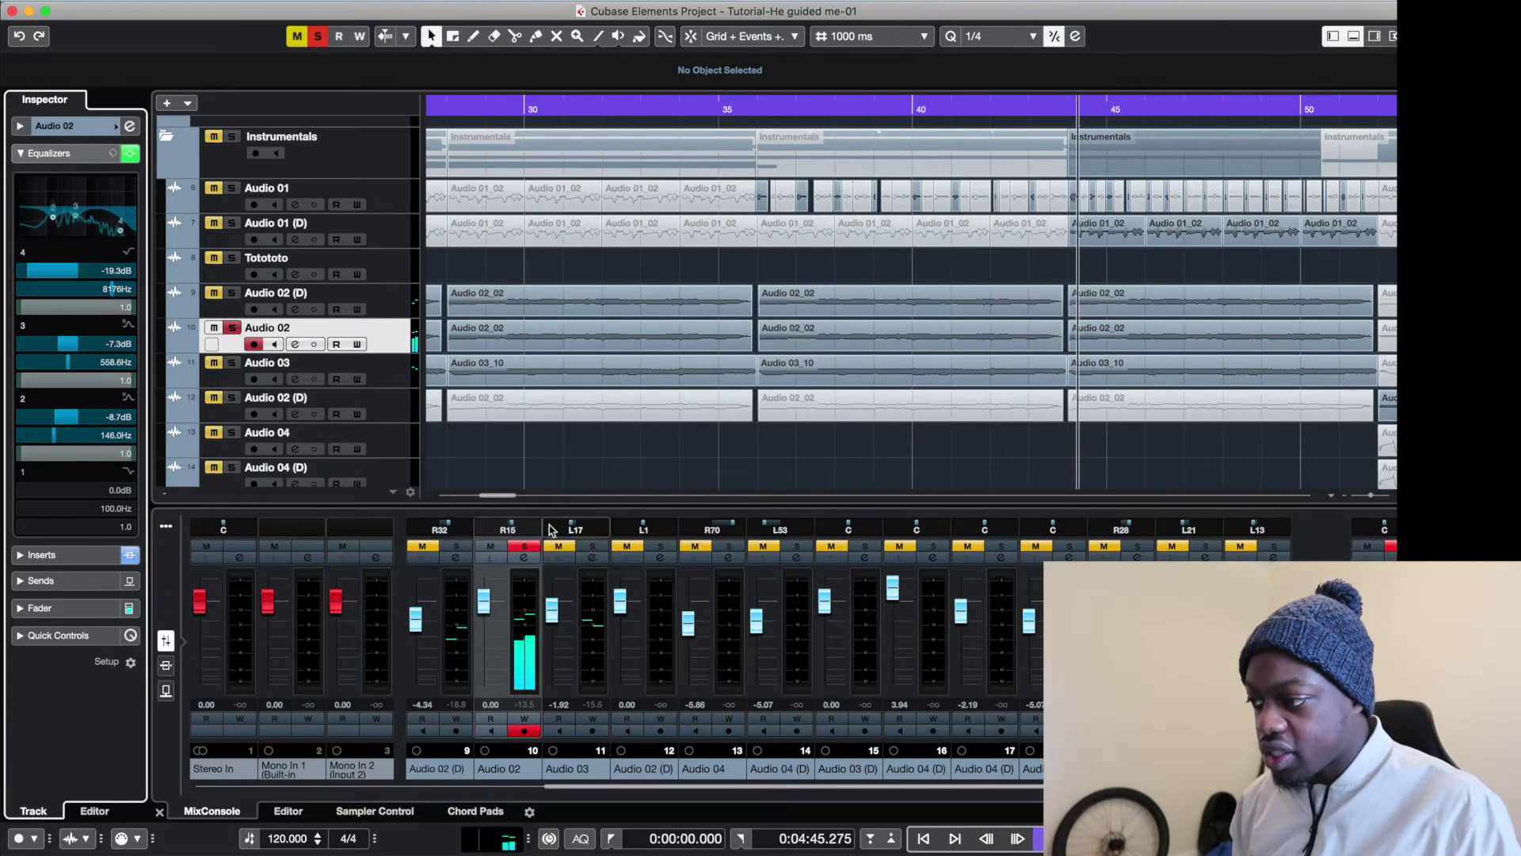
Solo Audio 03 and the Audio 02 (D) track above Audio 02 as well, and reactivate Audio 03's equalizer.
{"action": "left_click_drag", "start_coordinate": [500, 495], "coordinate": [490, 495]}
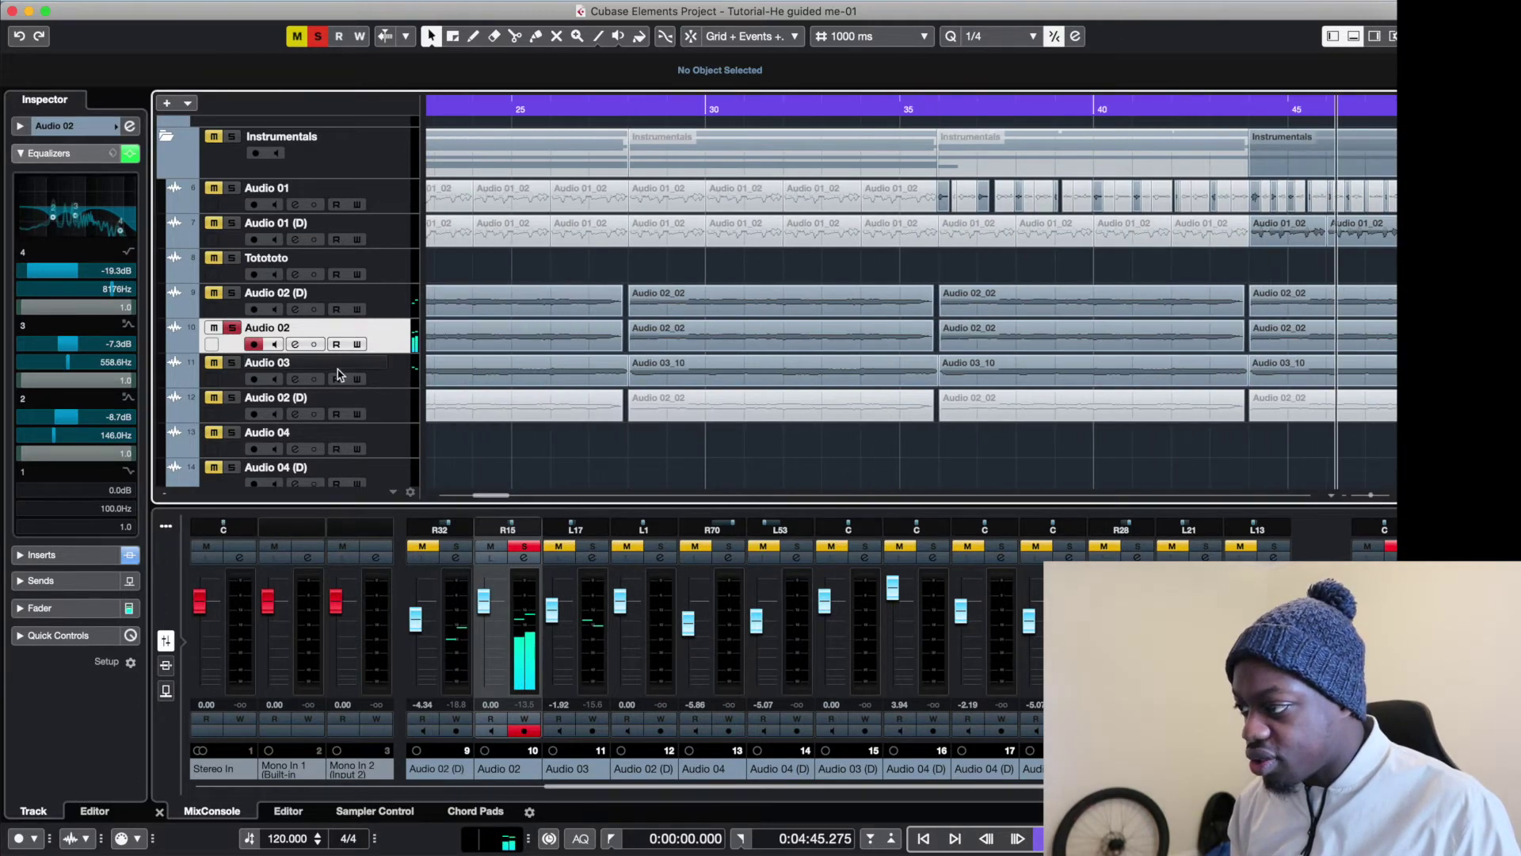
{"action": "left_click", "coordinate": [396, 386]}
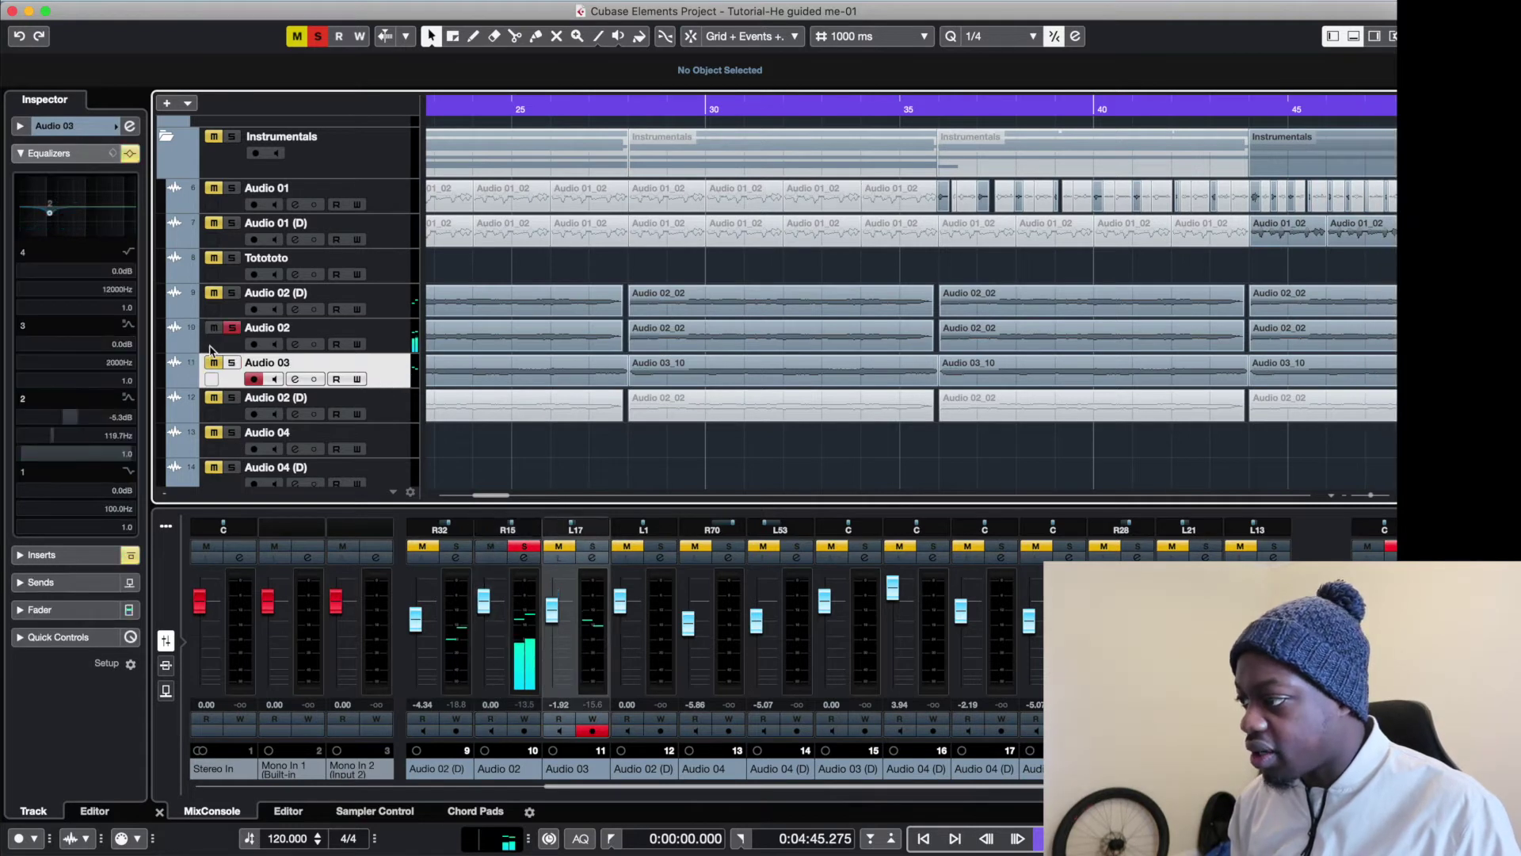
{"action": "left_click", "coordinate": [232, 362]}
{"action": "left_click", "coordinate": [232, 293]}
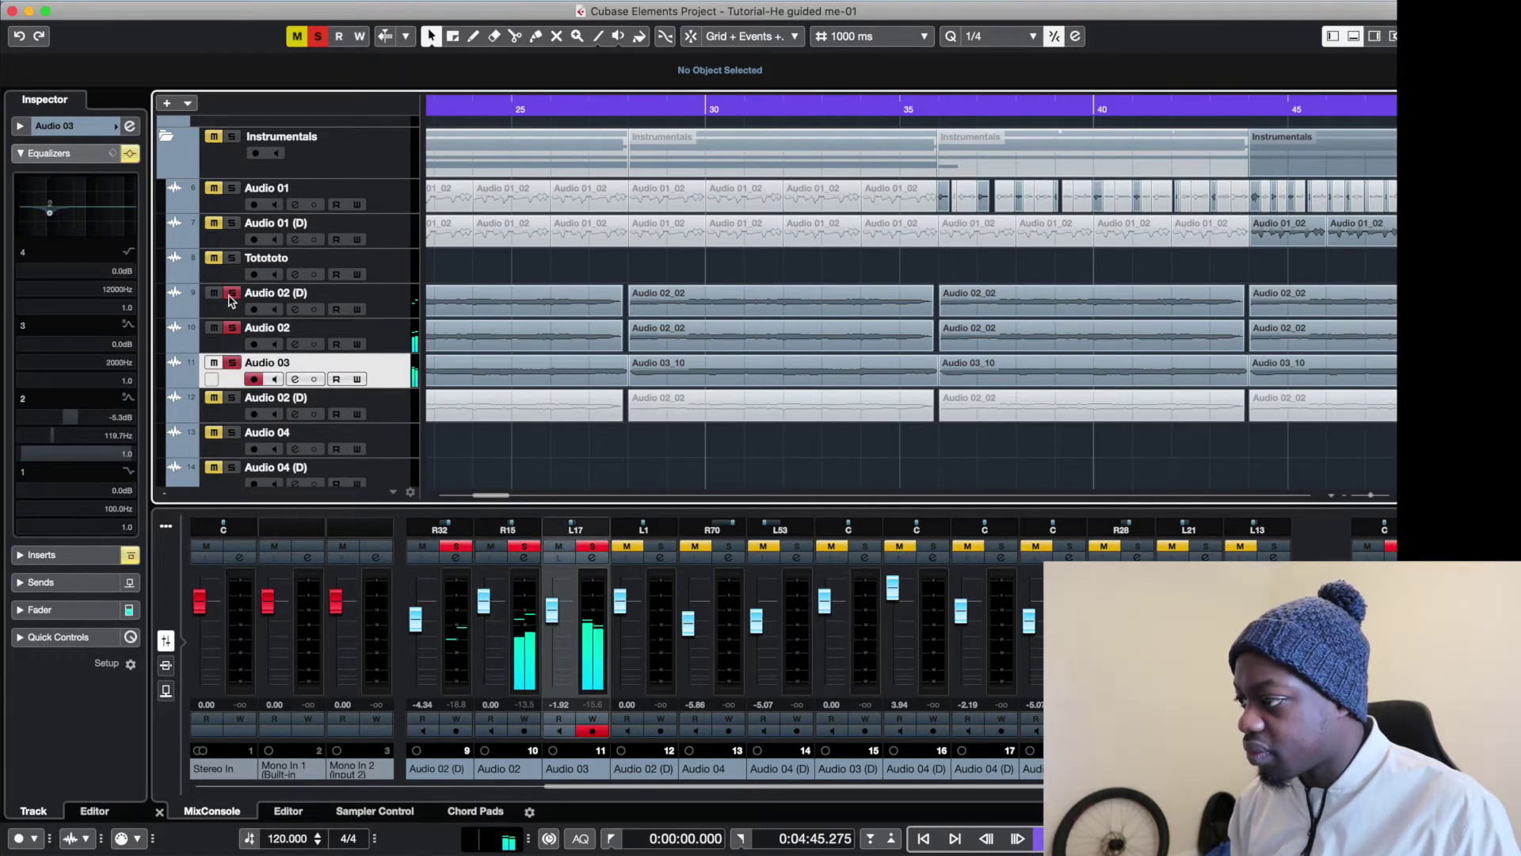
{"action": "left_click", "coordinate": [130, 153]}
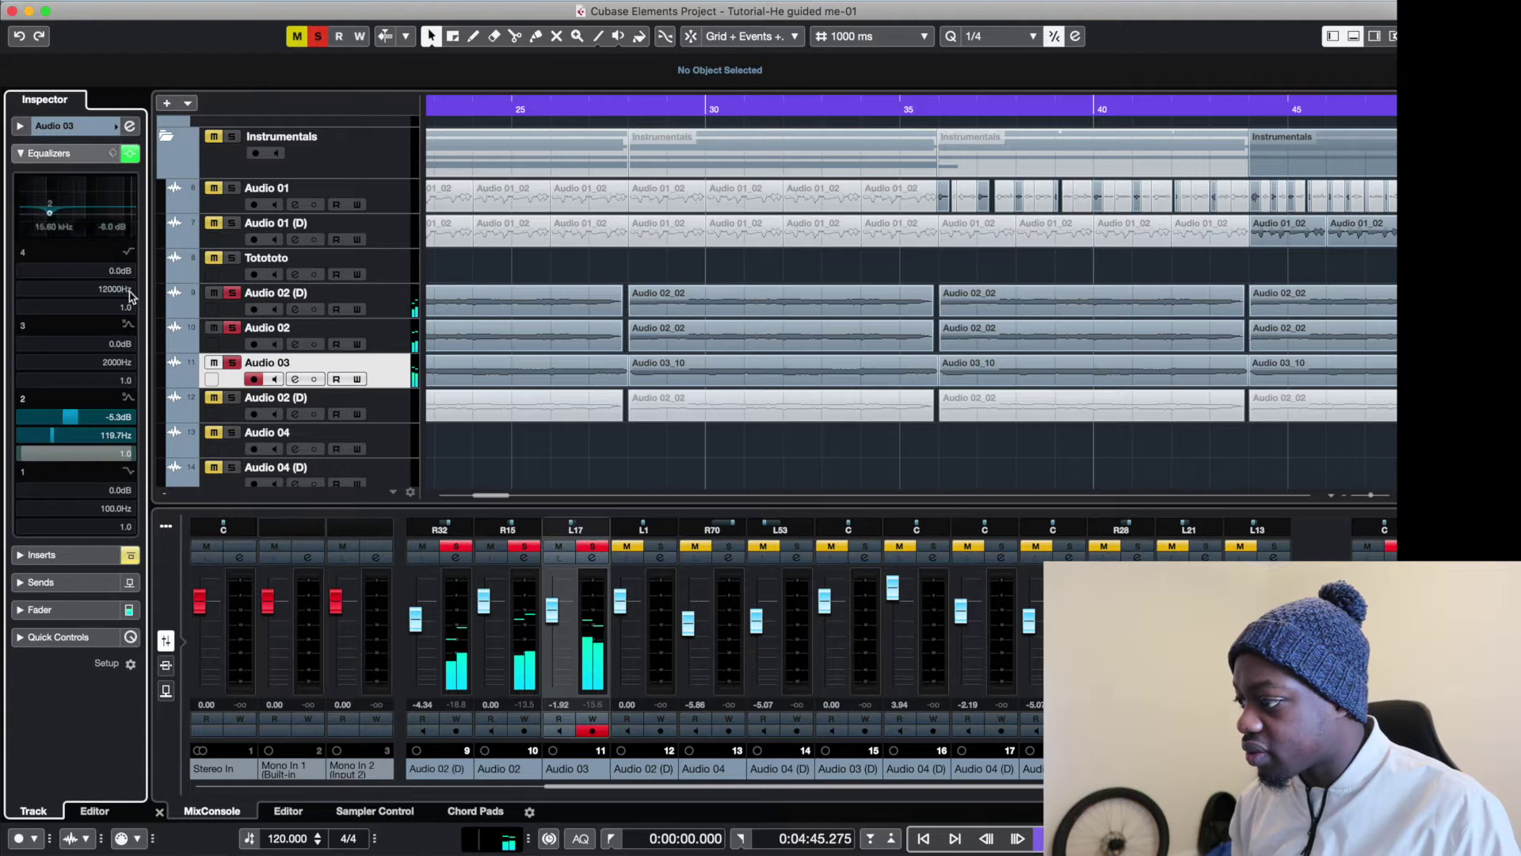
Reactivate Audio 03's inserts and review the processing on the Audio 02 (D) track above Audio 02 and on Audio 03.
{"action": "left_click", "coordinate": [130, 555]}
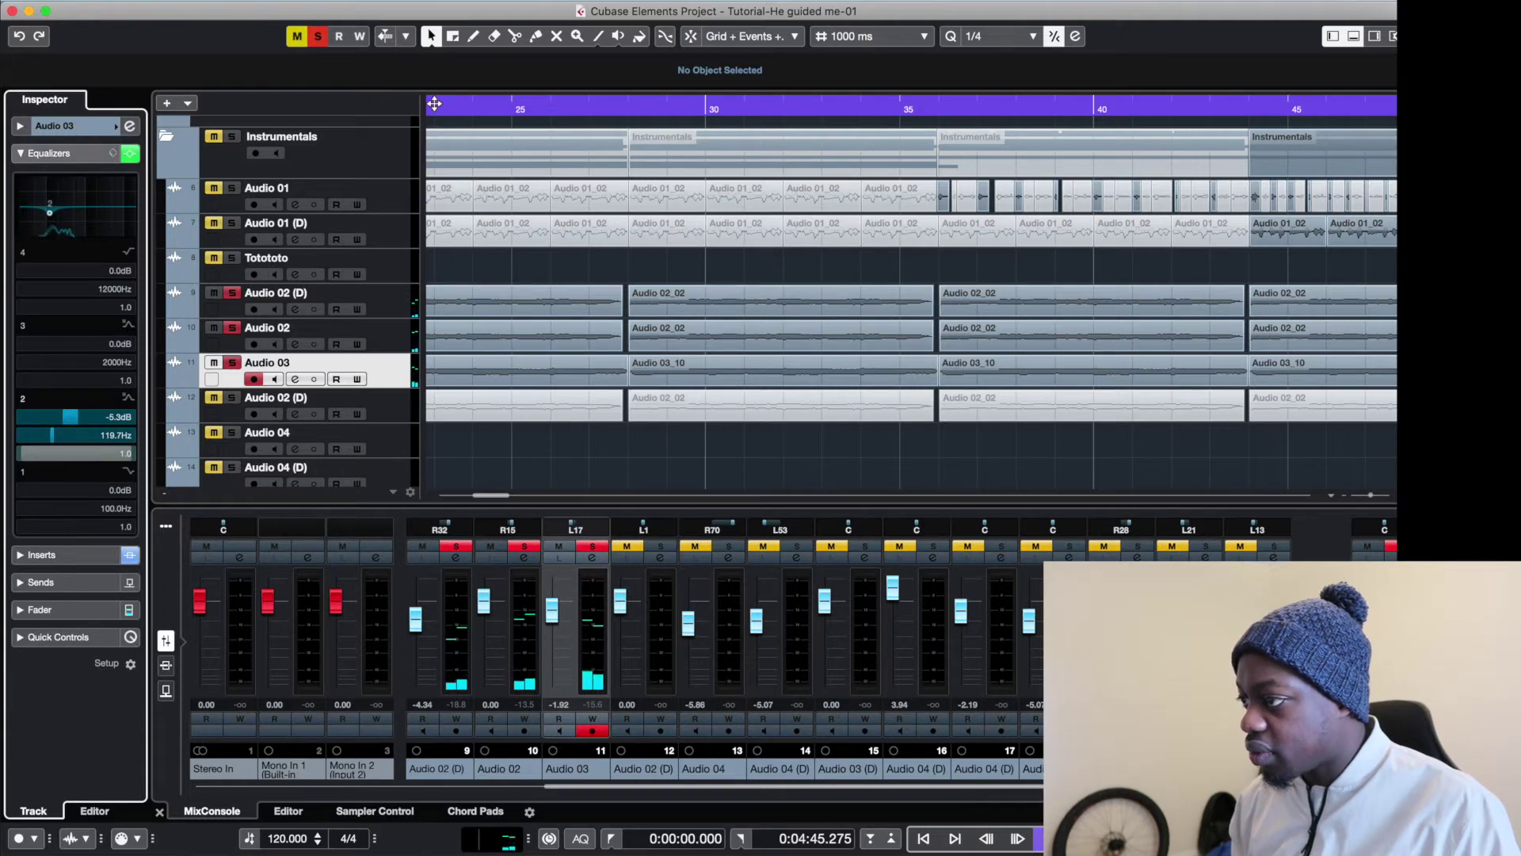
{"action": "left_click", "coordinate": [420, 300]}
{"action": "left_click", "coordinate": [404, 307]}
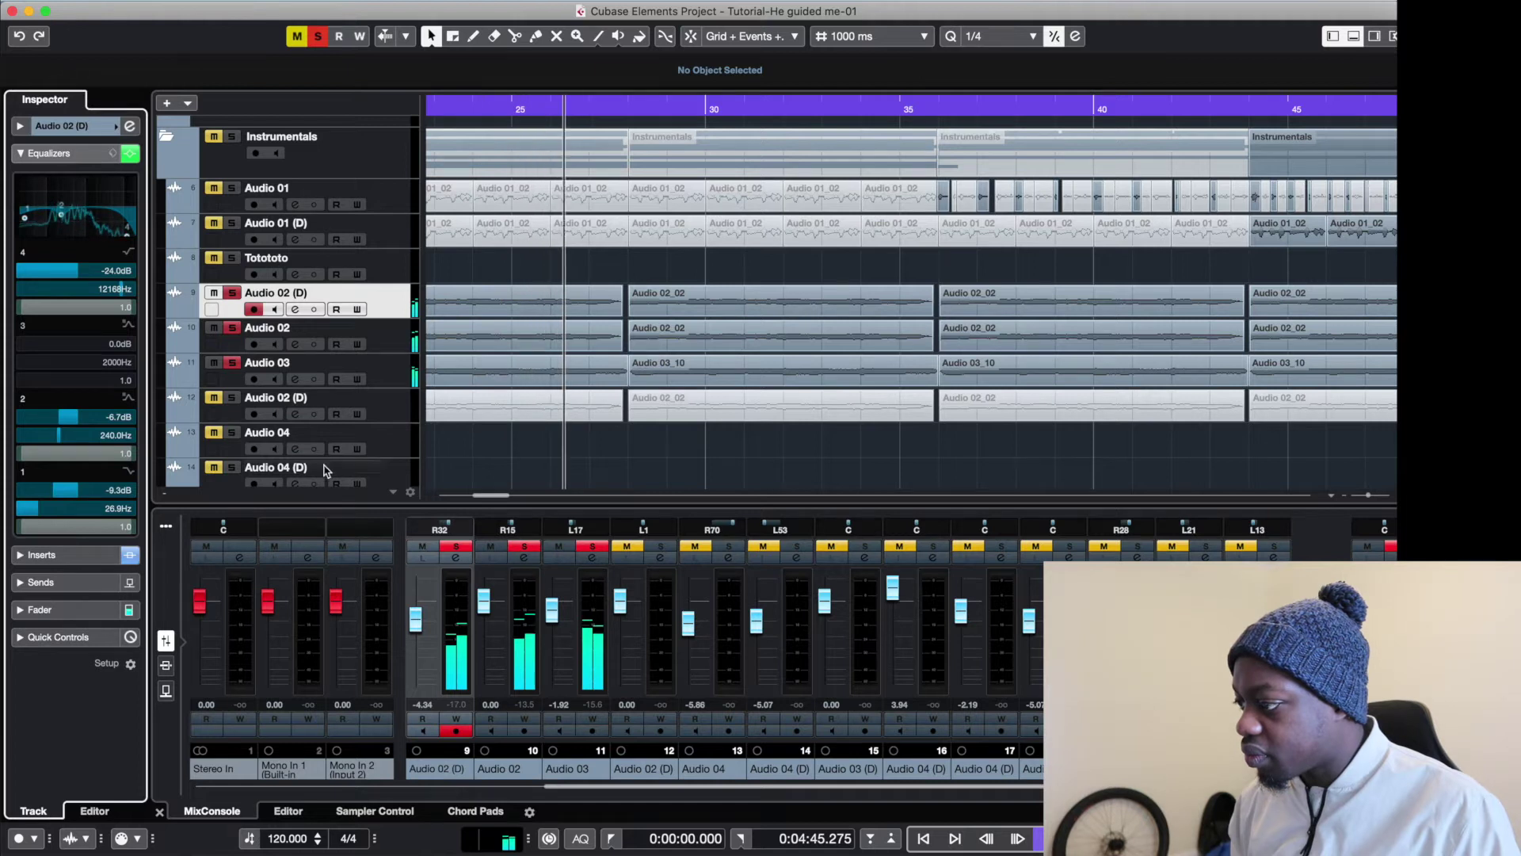
{"action": "left_click", "coordinate": [67, 556]}
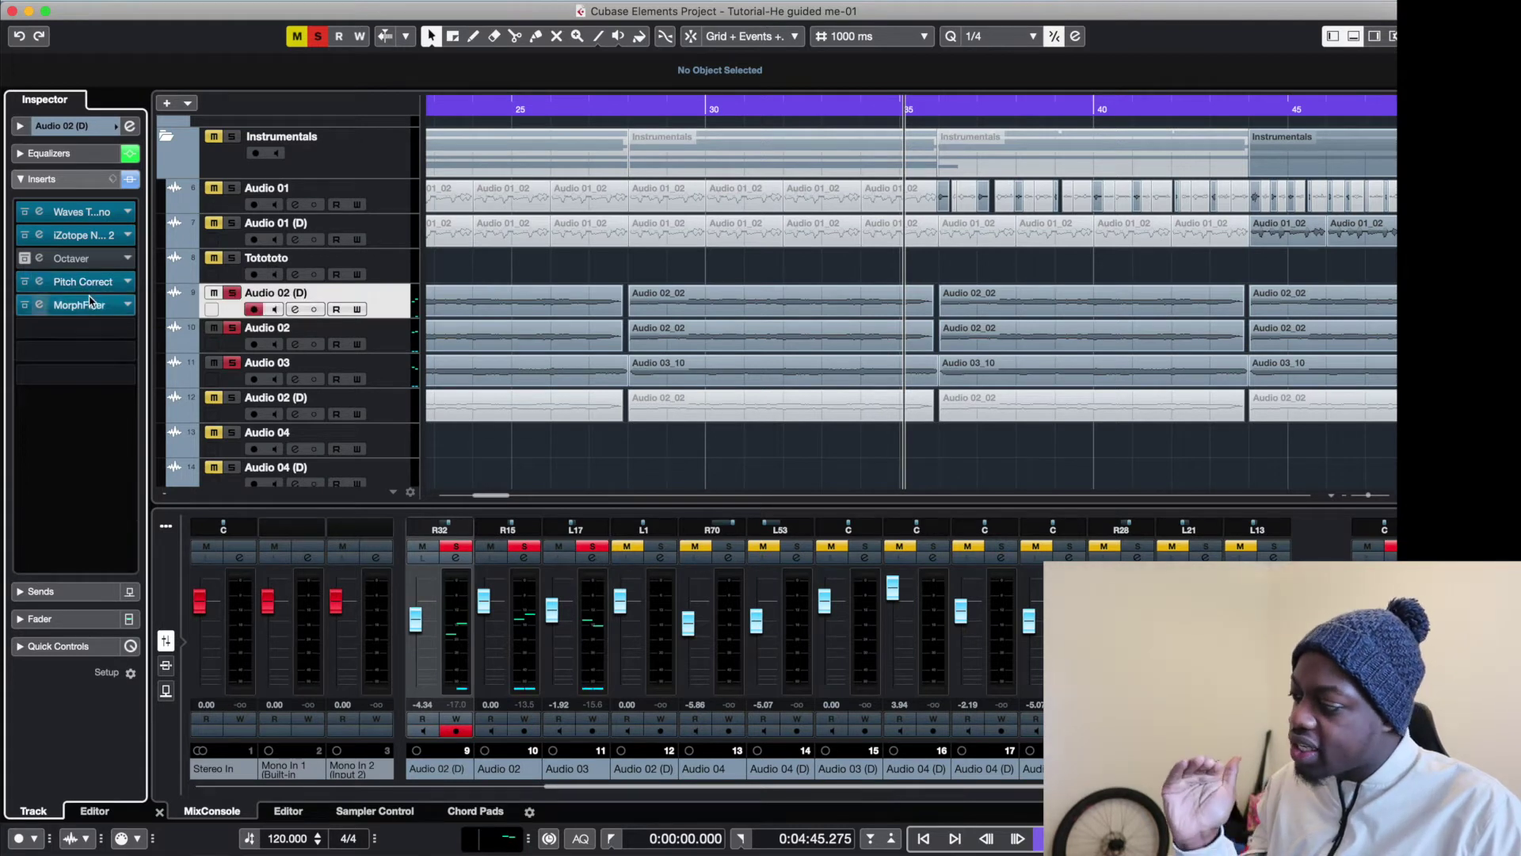
{"action": "left_click", "coordinate": [99, 153]}
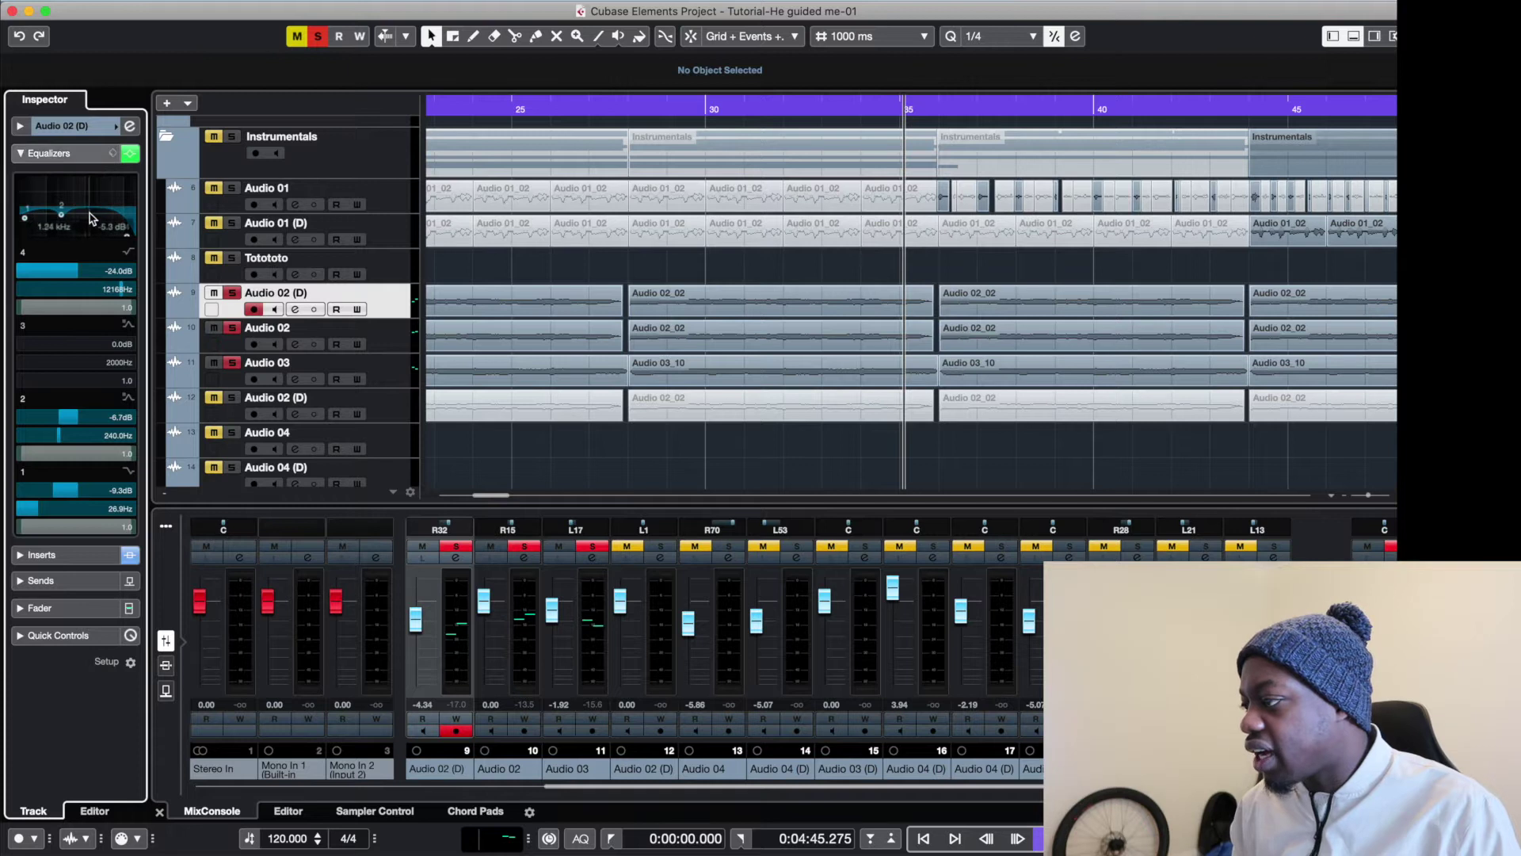
{"action": "left_click", "coordinate": [384, 371]}
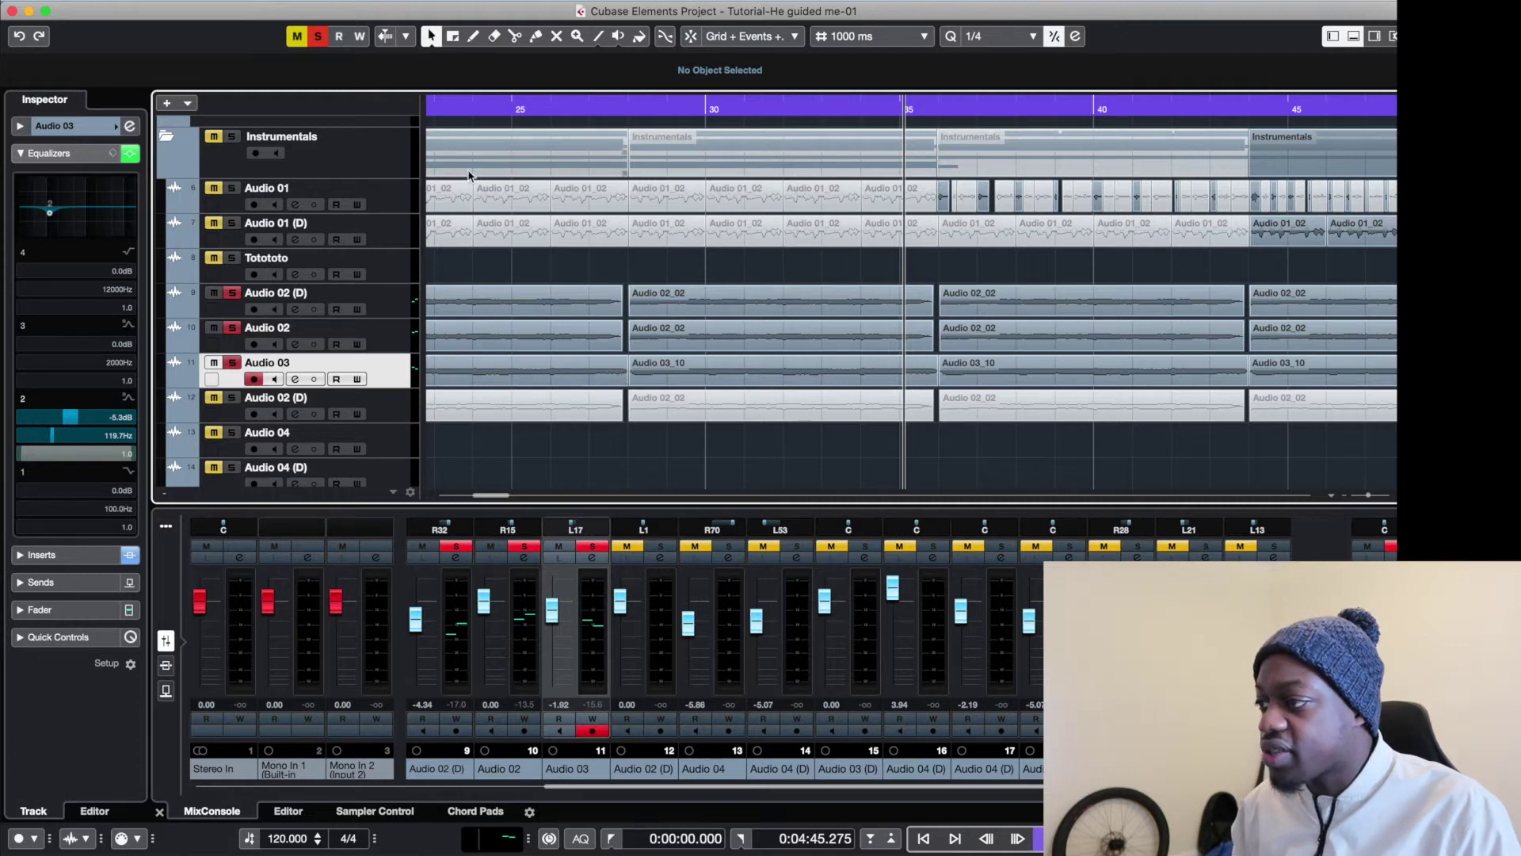
Play the three soloed backing tracks together from just before the 35 mark with their processing active.
{"action": "left_click", "coordinate": [439, 108]}
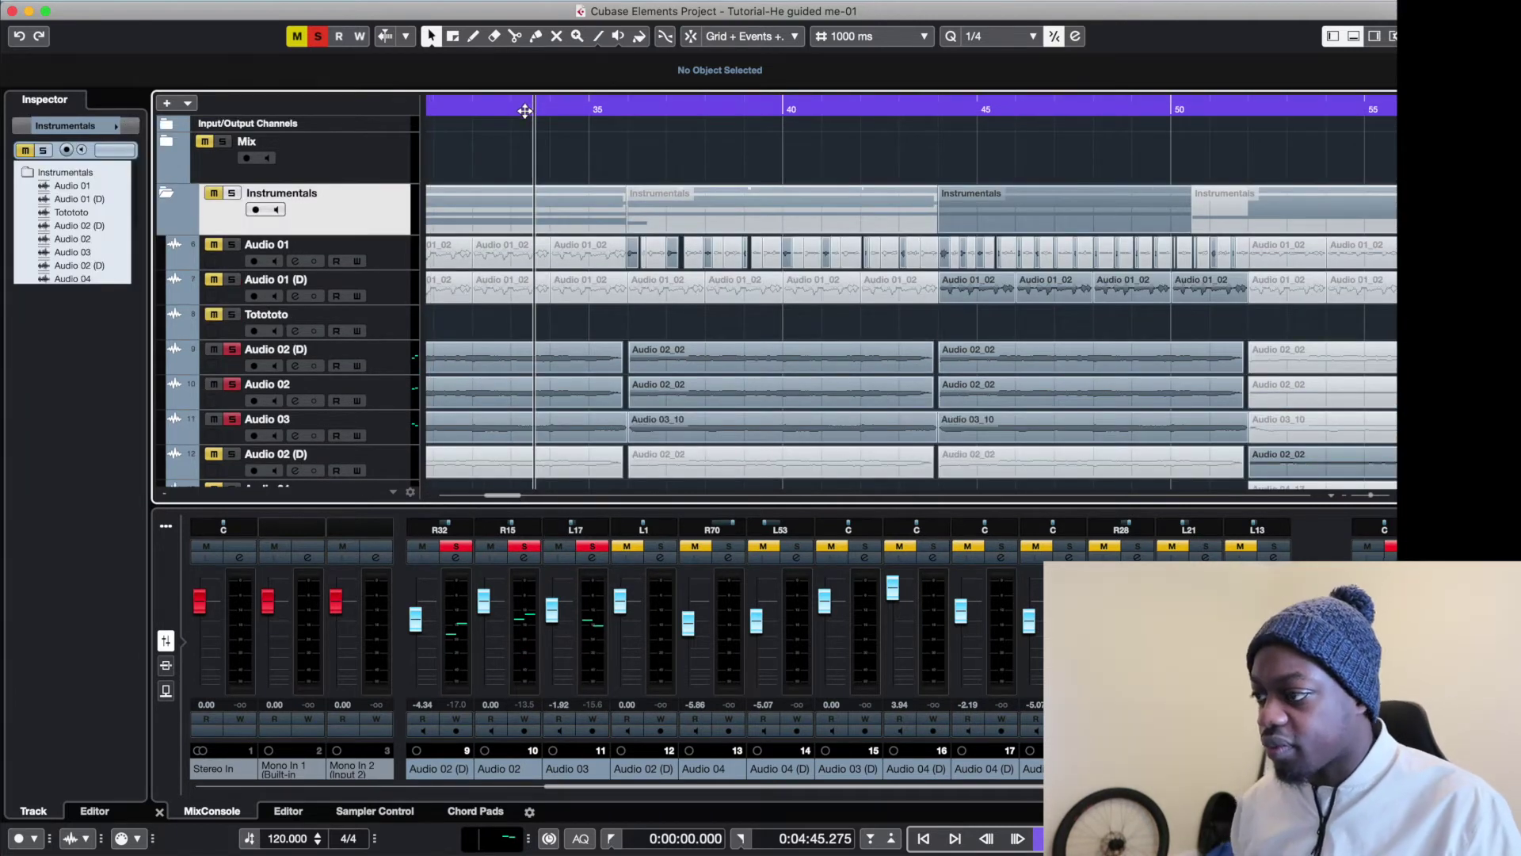
{"action": "key", "text": "space"}
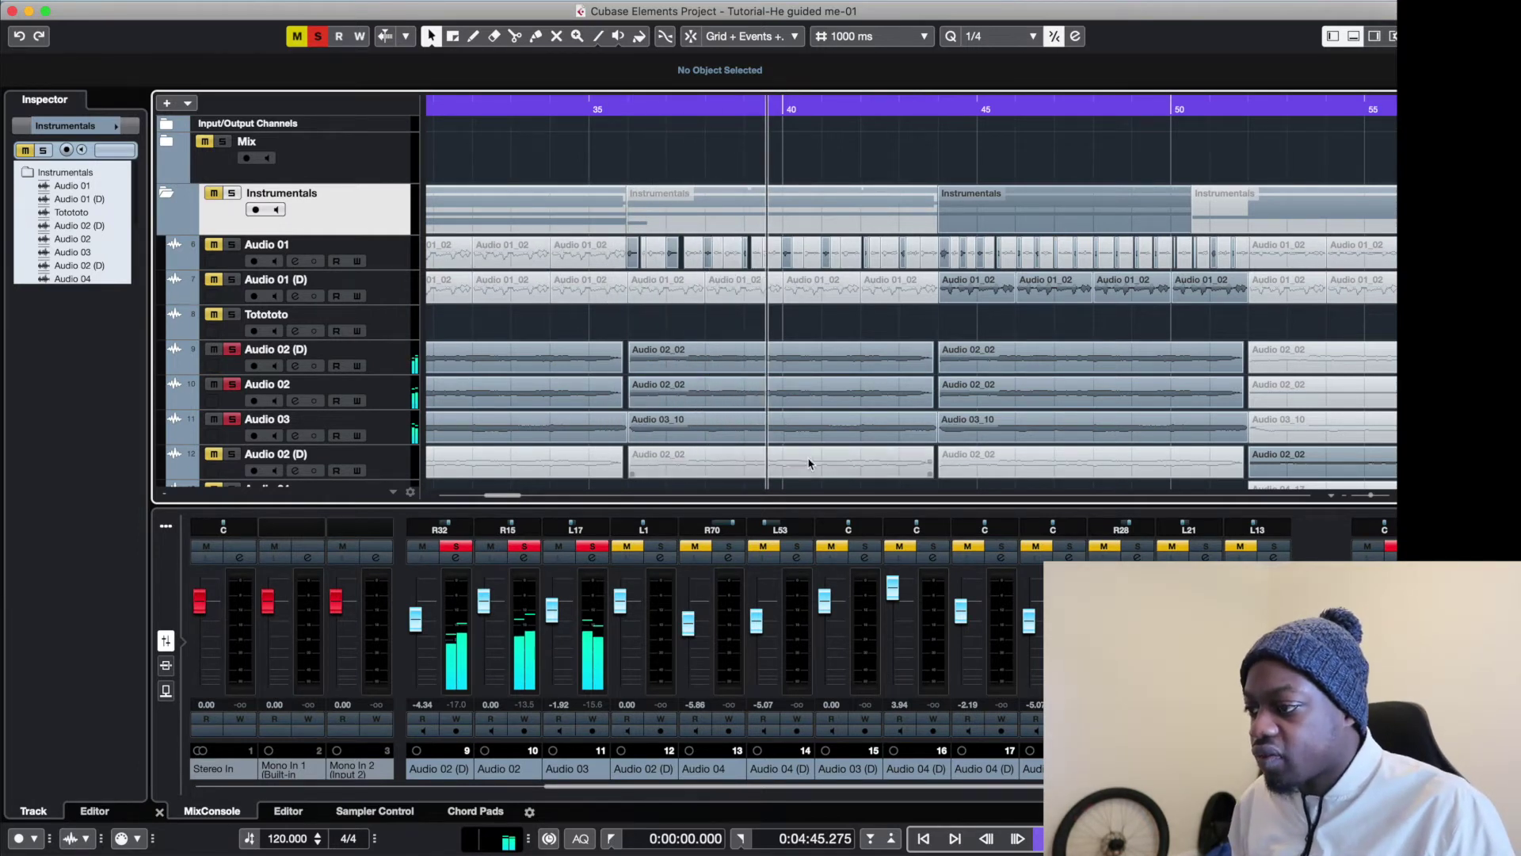
{"action": "left_click_drag", "start_coordinate": [516, 495], "coordinate": [516, 498]}
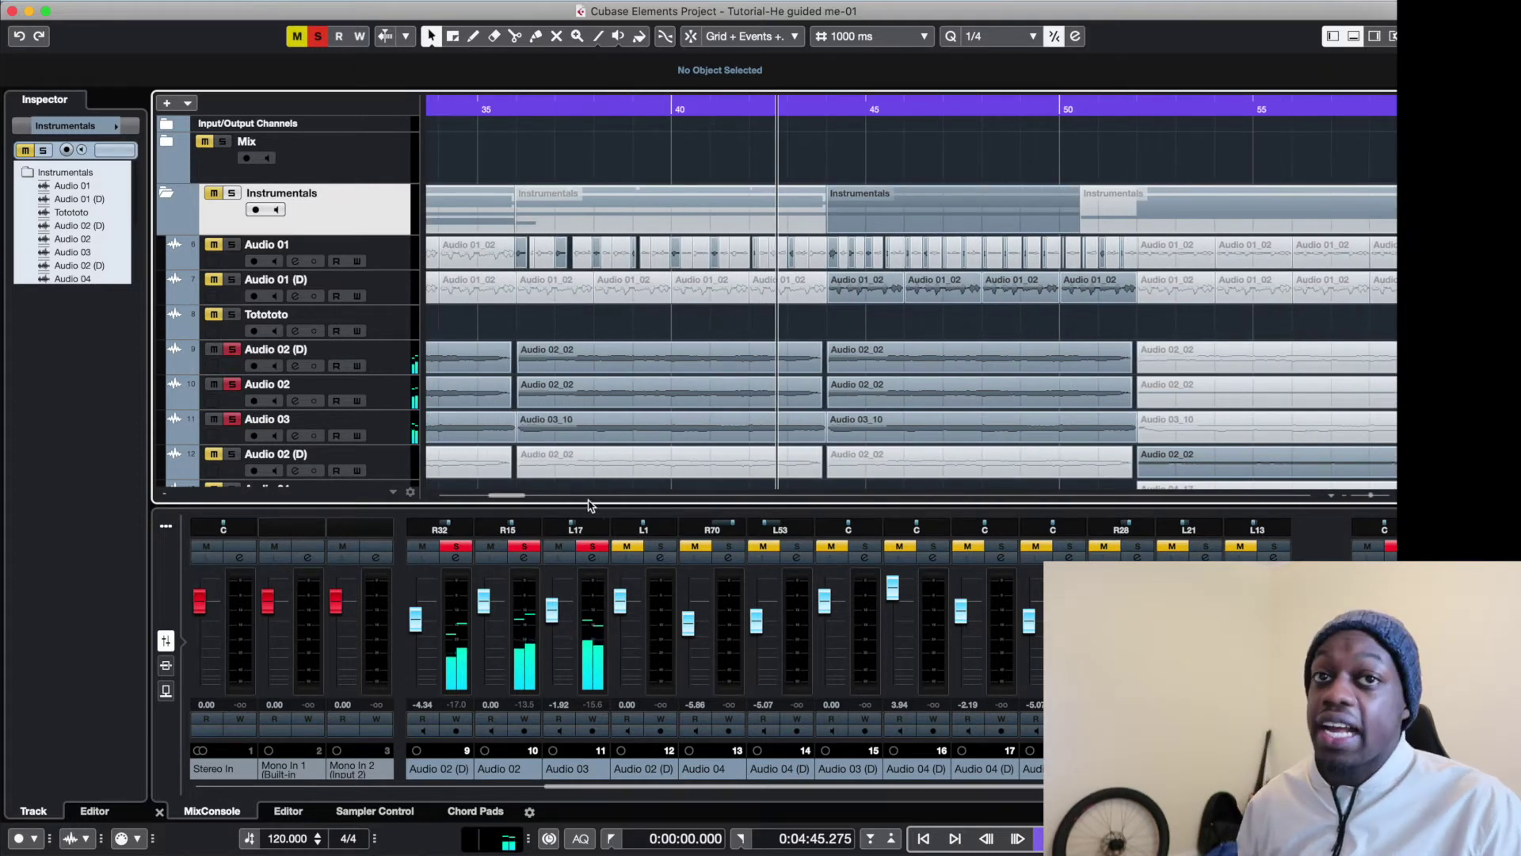
Solo Audio 01 (D) alongside the backing tracks and show its inserts.
{"action": "left_click", "coordinate": [216, 282]}
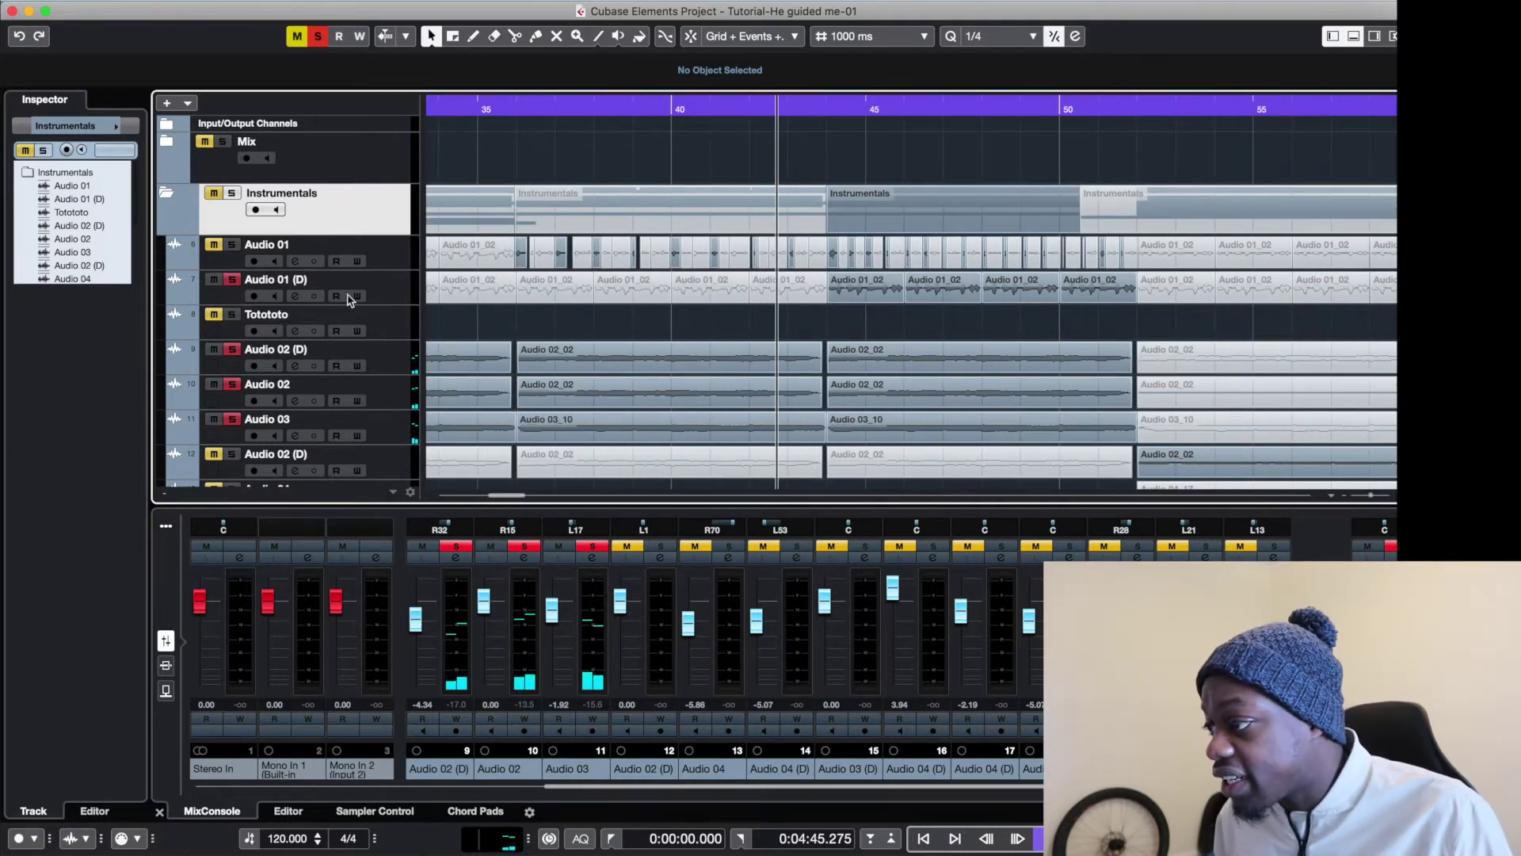
{"action": "left_click", "coordinate": [231, 279]}
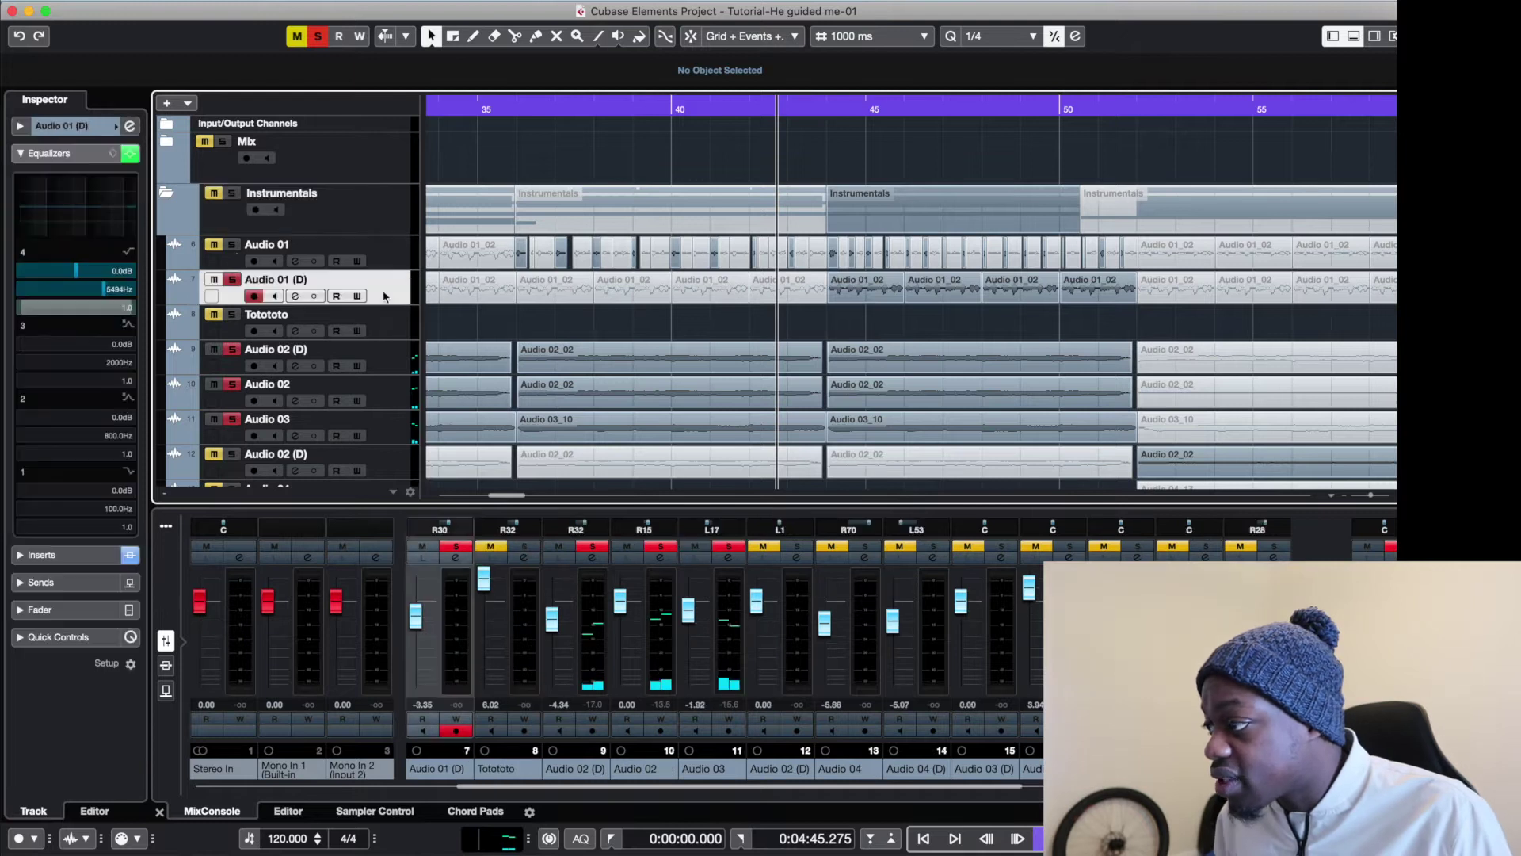
{"action": "left_click", "coordinate": [61, 548]}
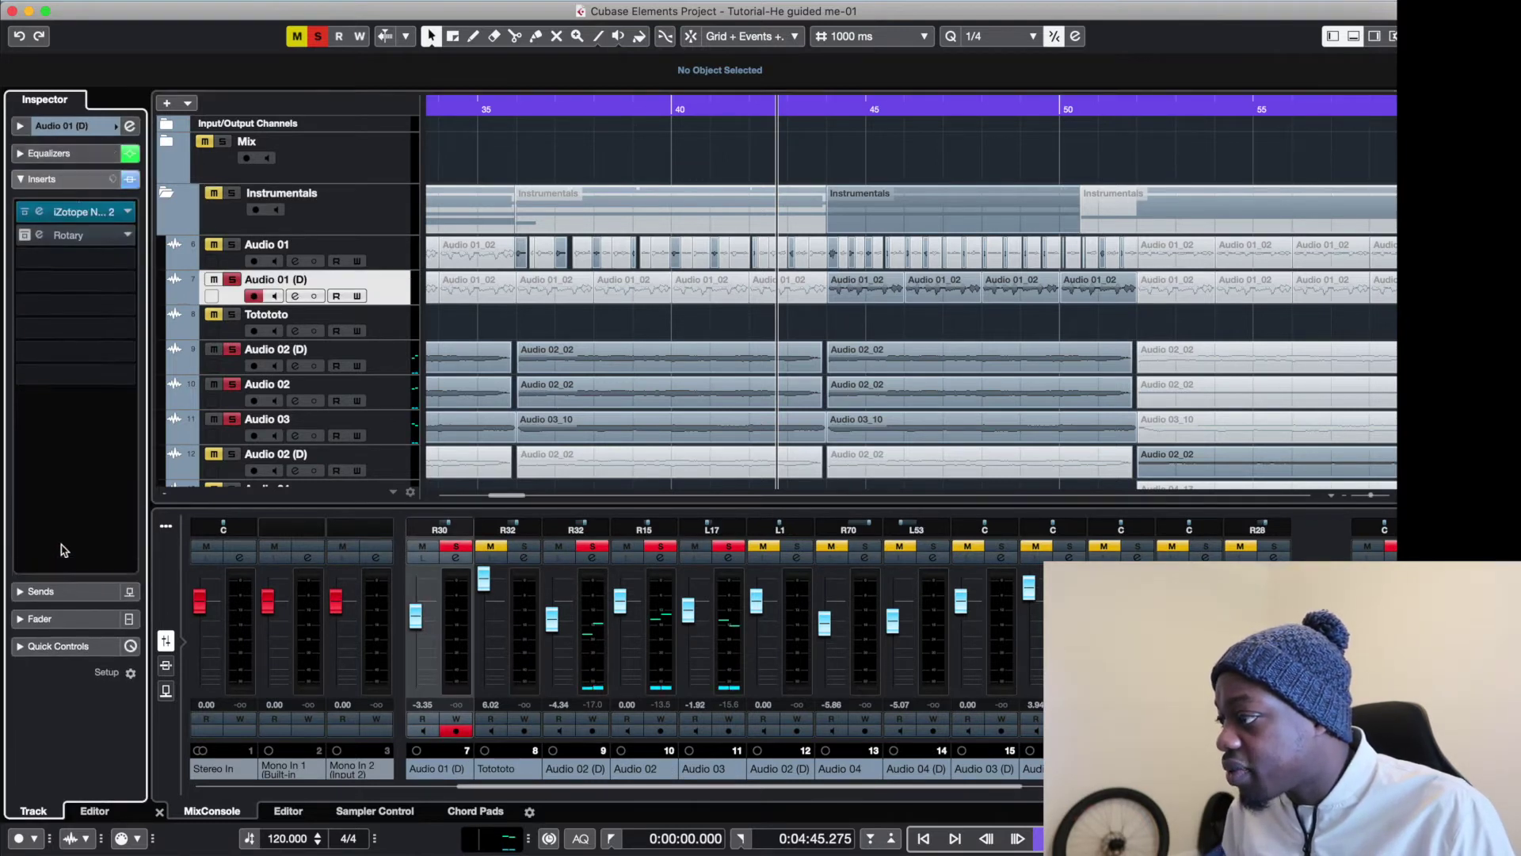
Inspect the EQ, Compressors and Gate modules of Nectar 2 on Audio 01 (D), dismissing the updater dialogs, and close the plug-in.
{"action": "left_click", "coordinate": [49, 208]}
{"action": "left_click", "coordinate": [723, 312]}
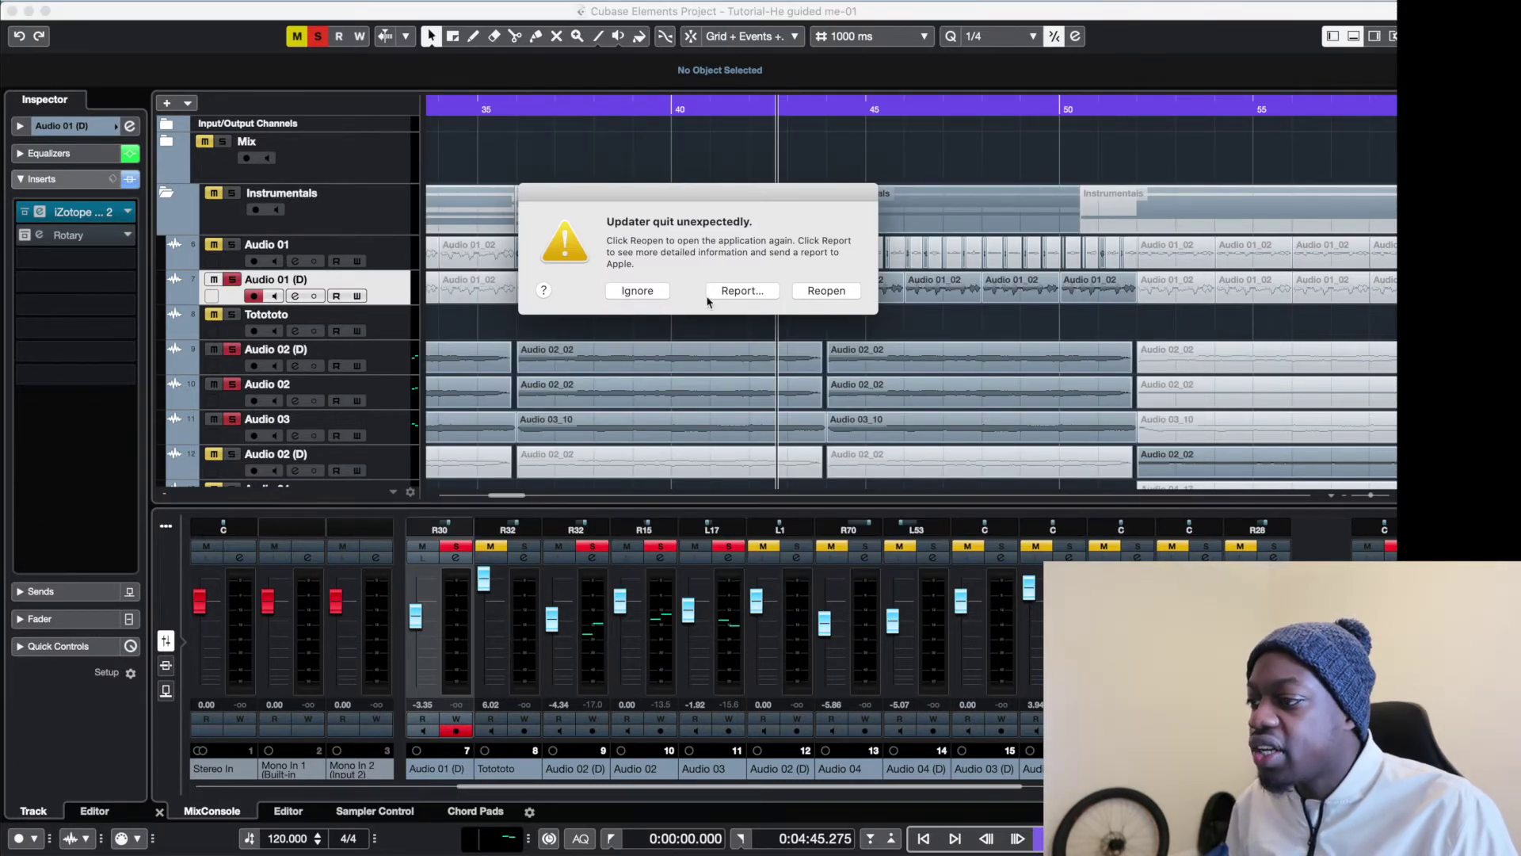
{"action": "left_click", "coordinate": [631, 295]}
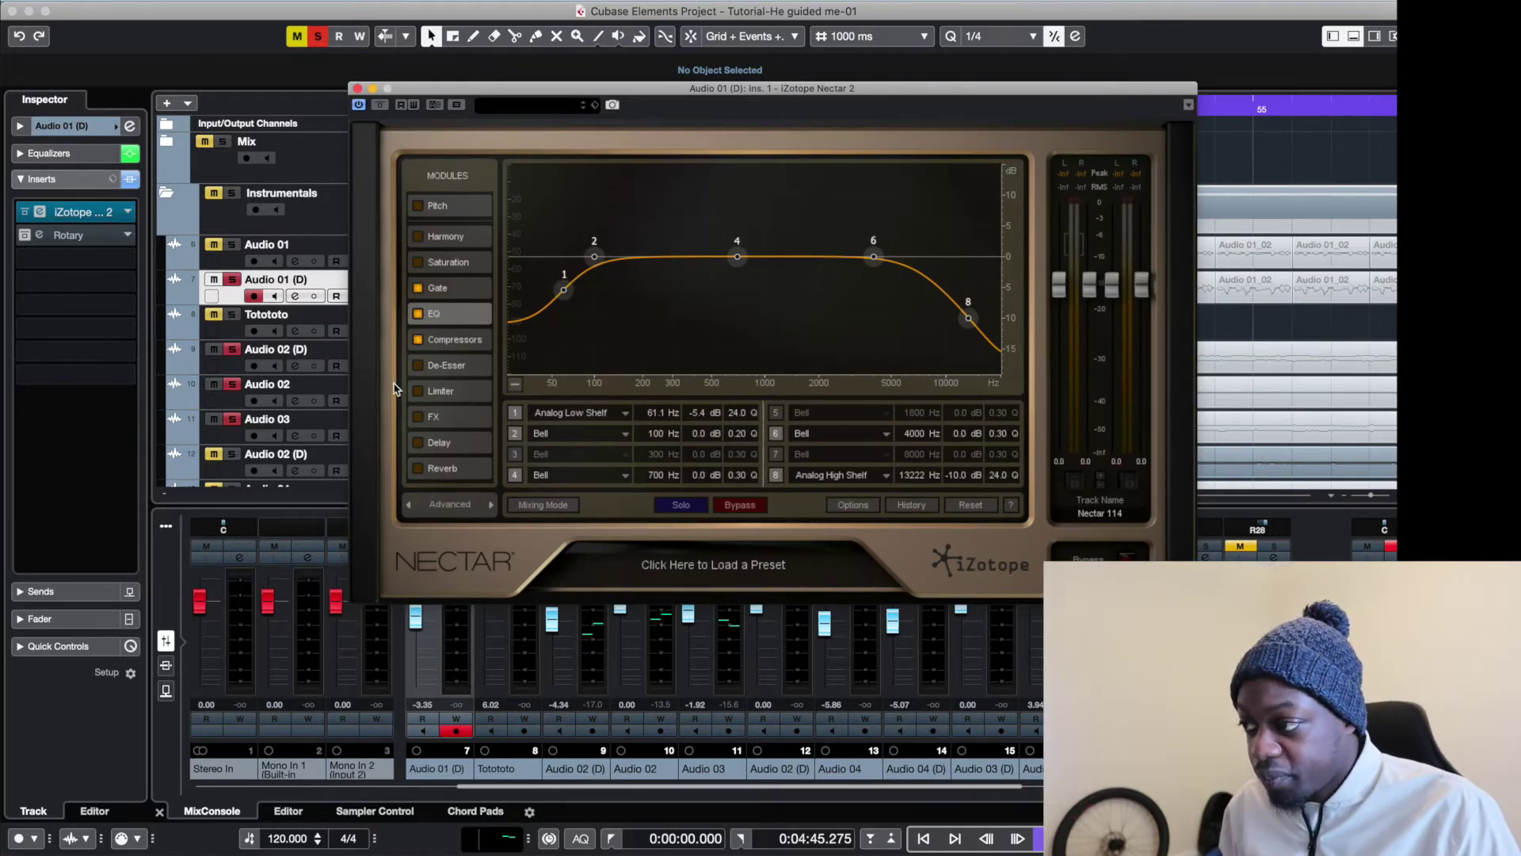
{"action": "left_click", "coordinate": [454, 342]}
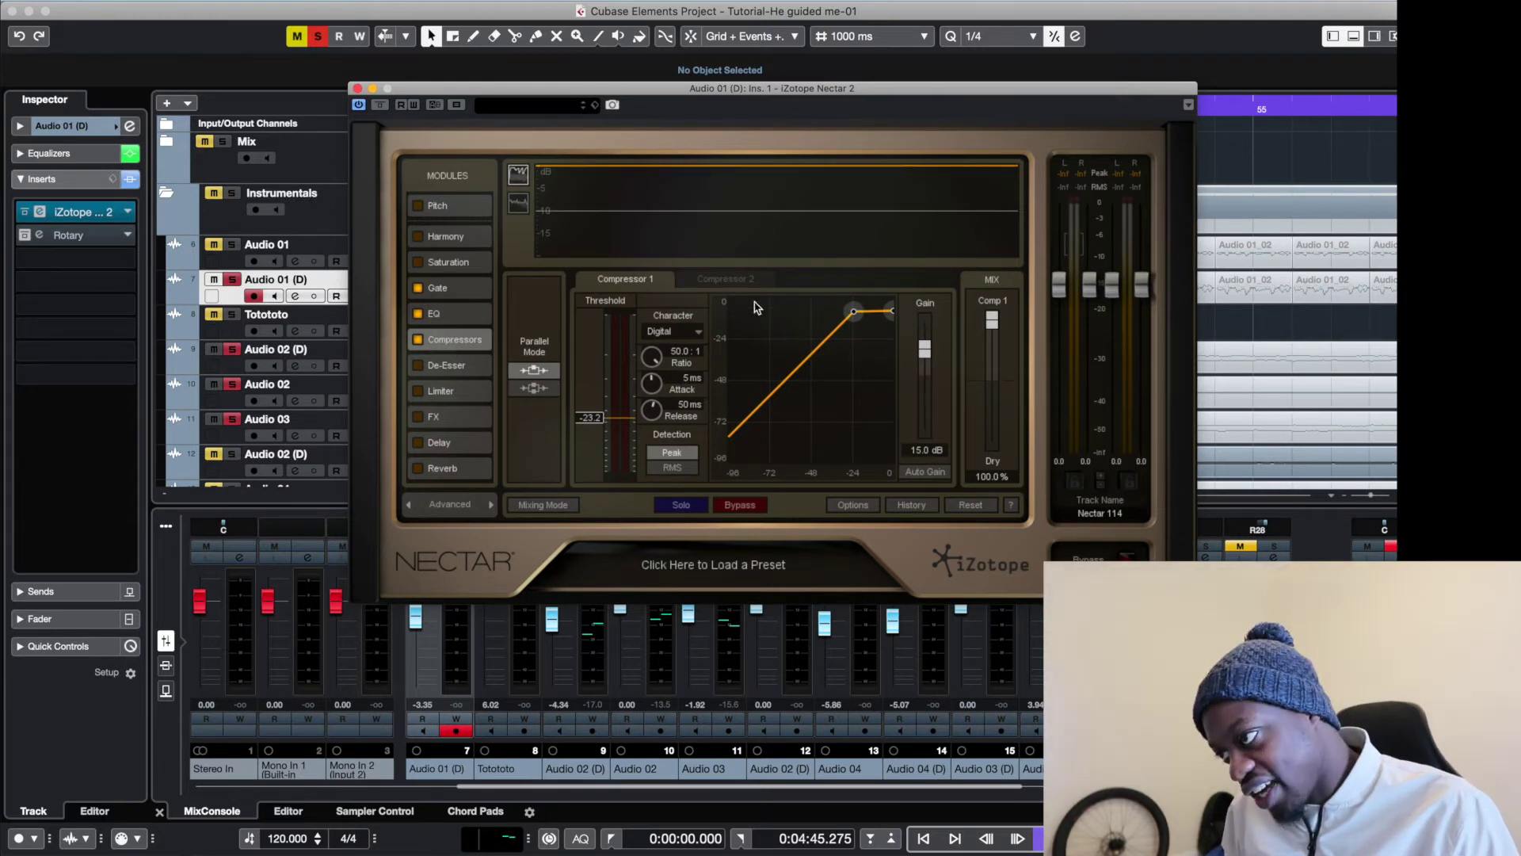
{"action": "left_click", "coordinate": [453, 286]}
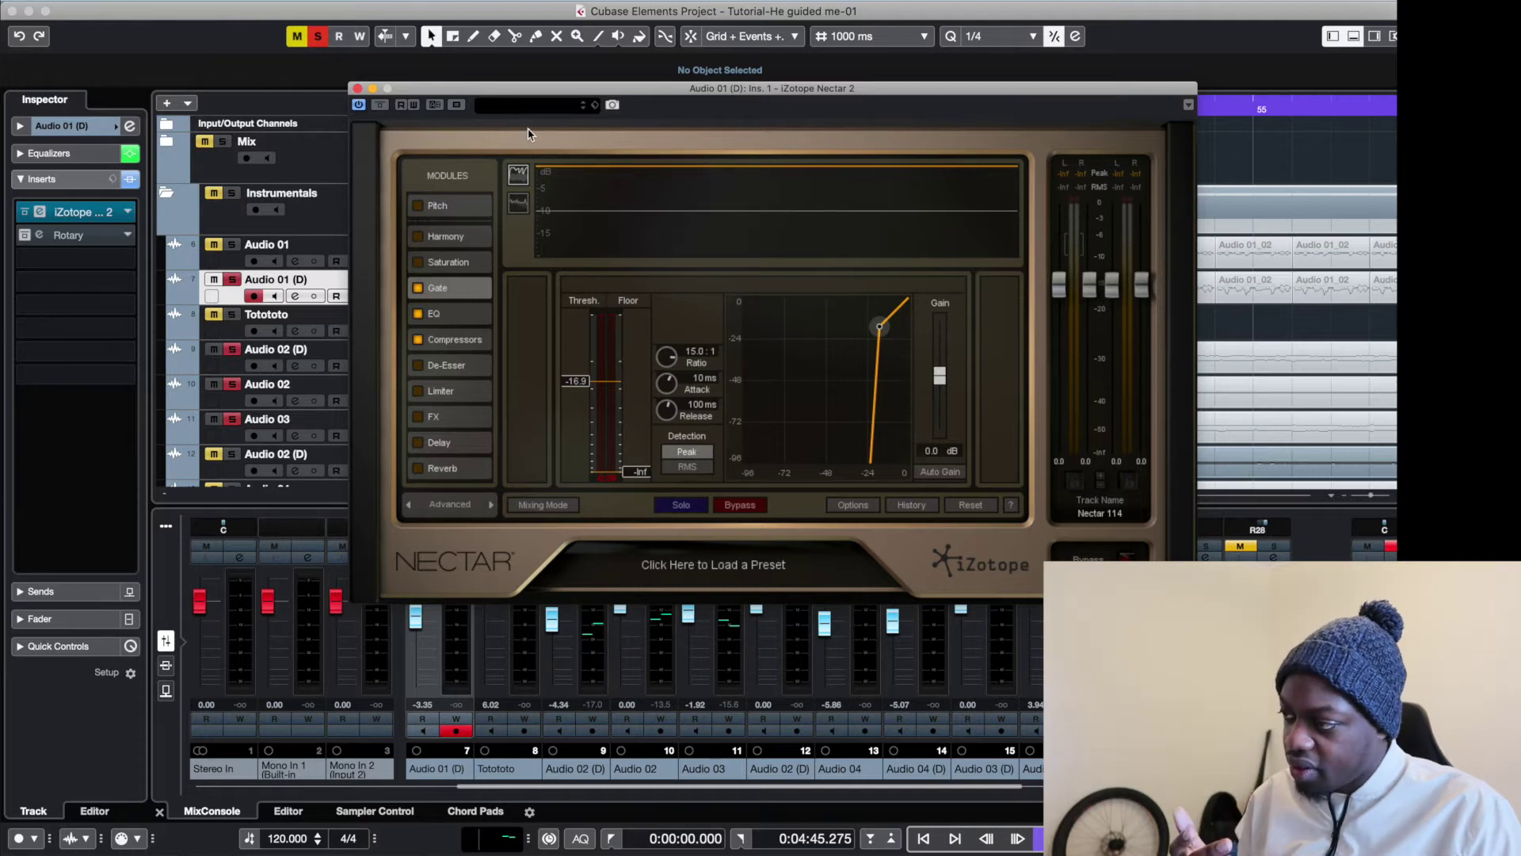
{"action": "left_click", "coordinate": [357, 88]}
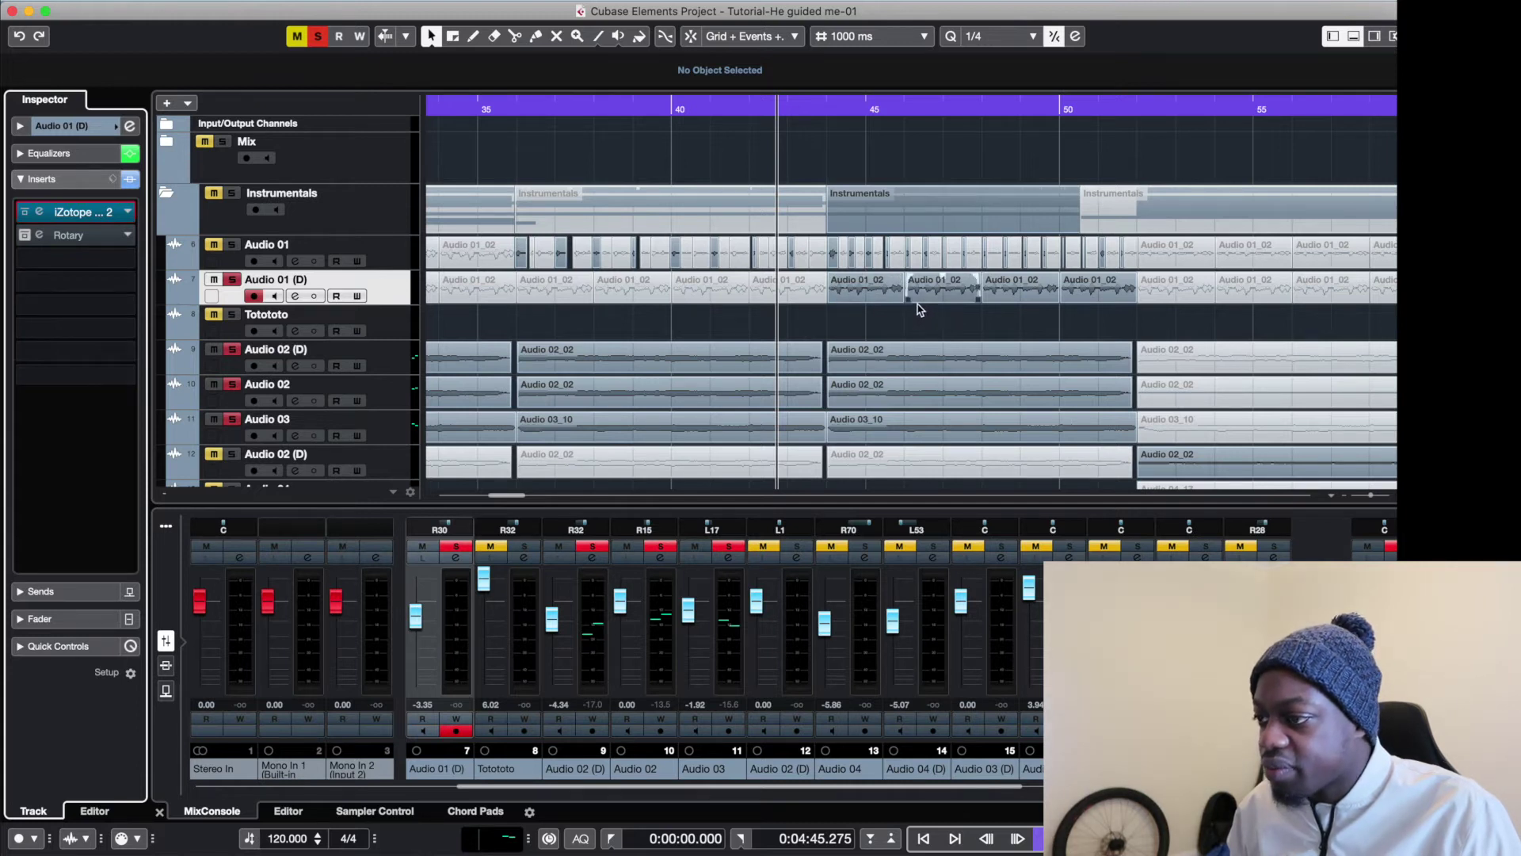
Play the section where Audio 01 (D) joins the soloed tracks, and return the playhead to just before the 35 mark.
{"action": "key", "text": "space"}
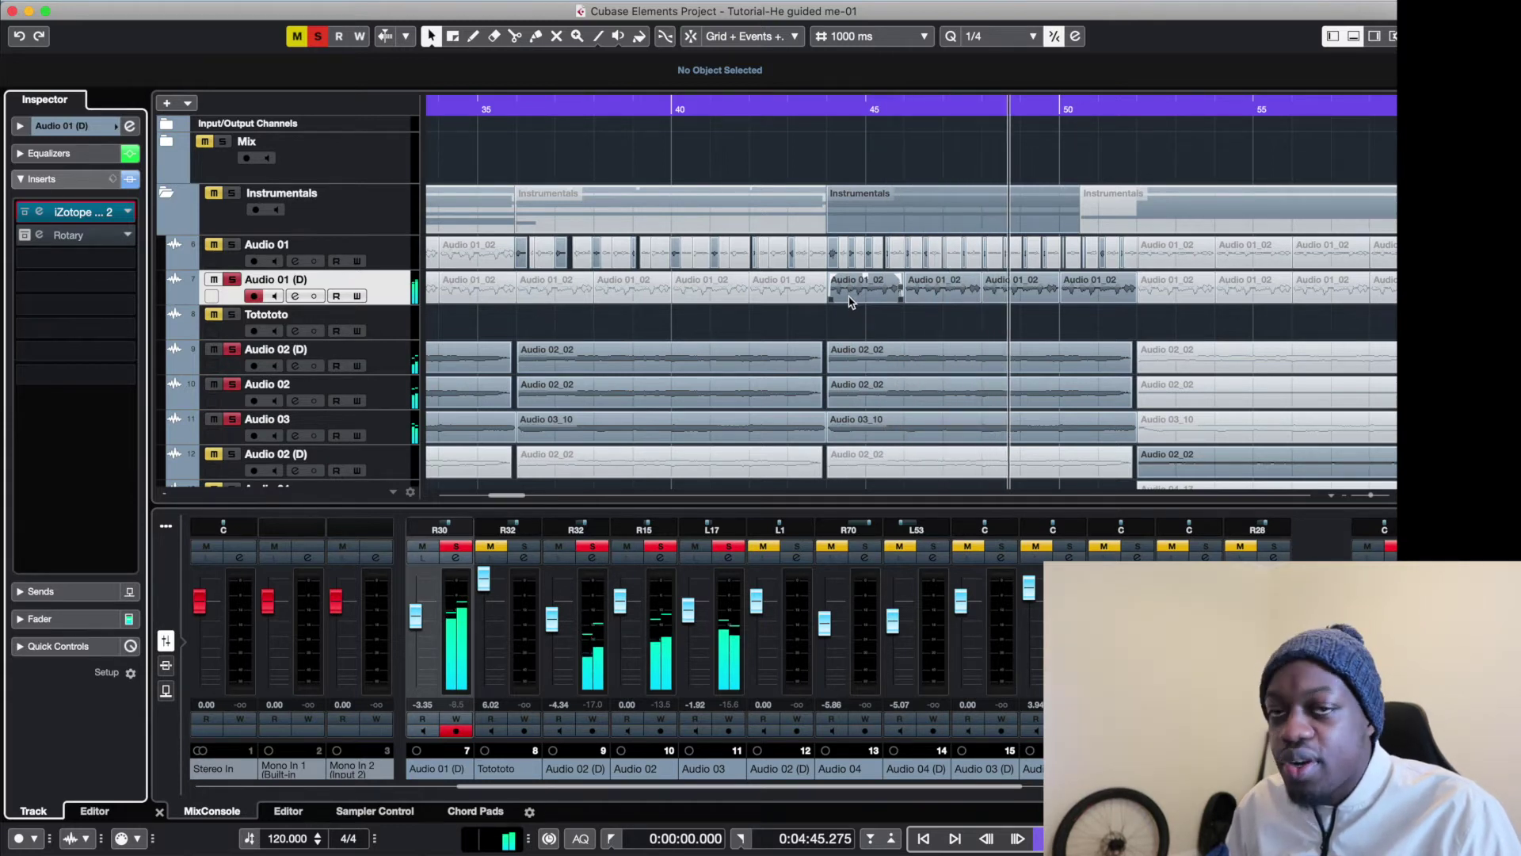
{"action": "key", "text": "space"}
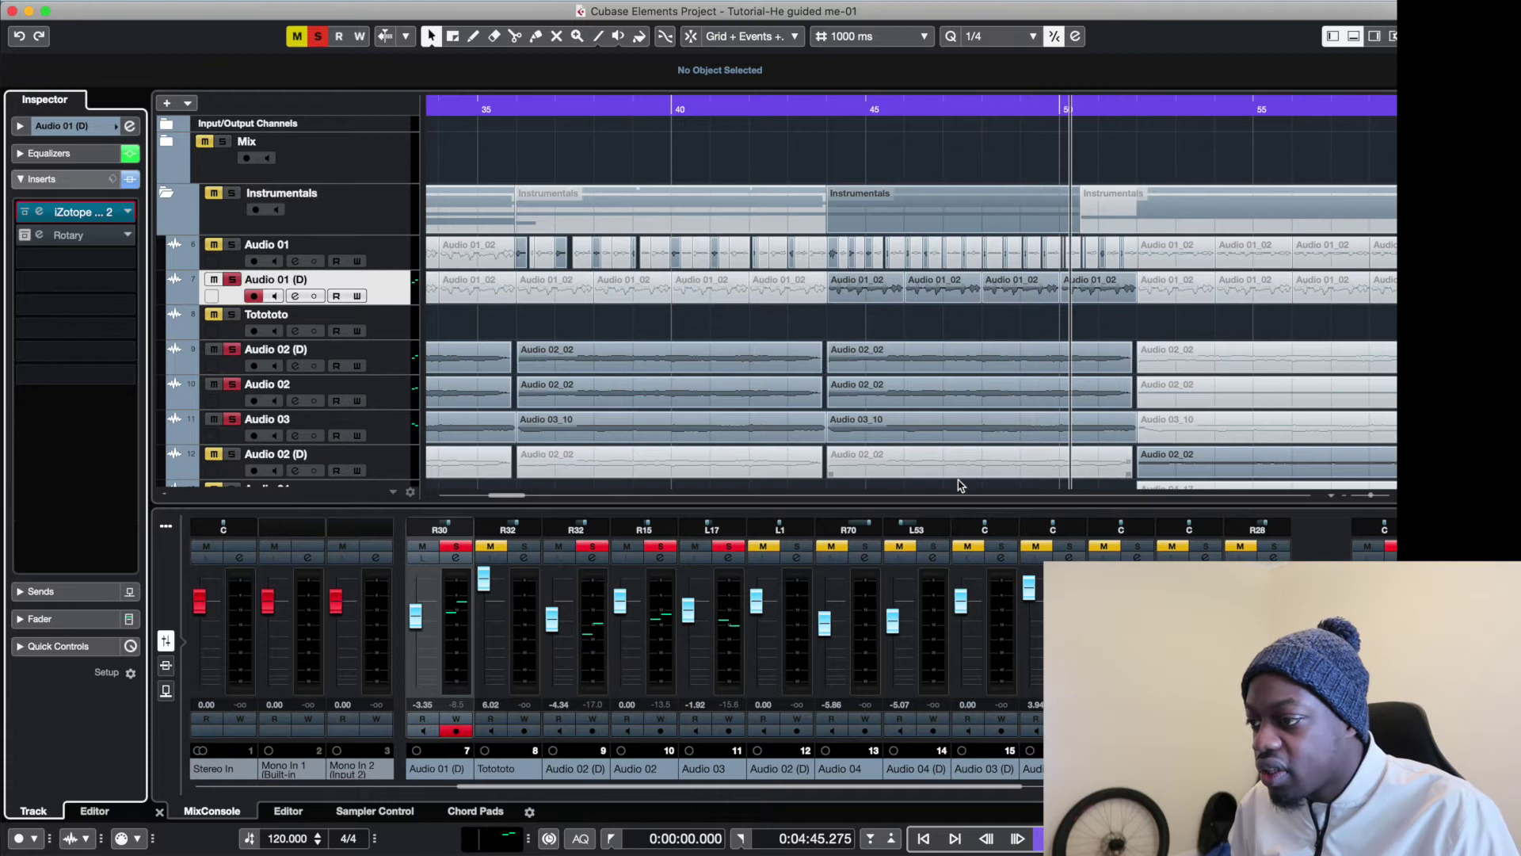
{"action": "left_click_drag", "start_coordinate": [511, 496], "coordinate": [503, 497]}
{"action": "left_click", "coordinate": [742, 111]}
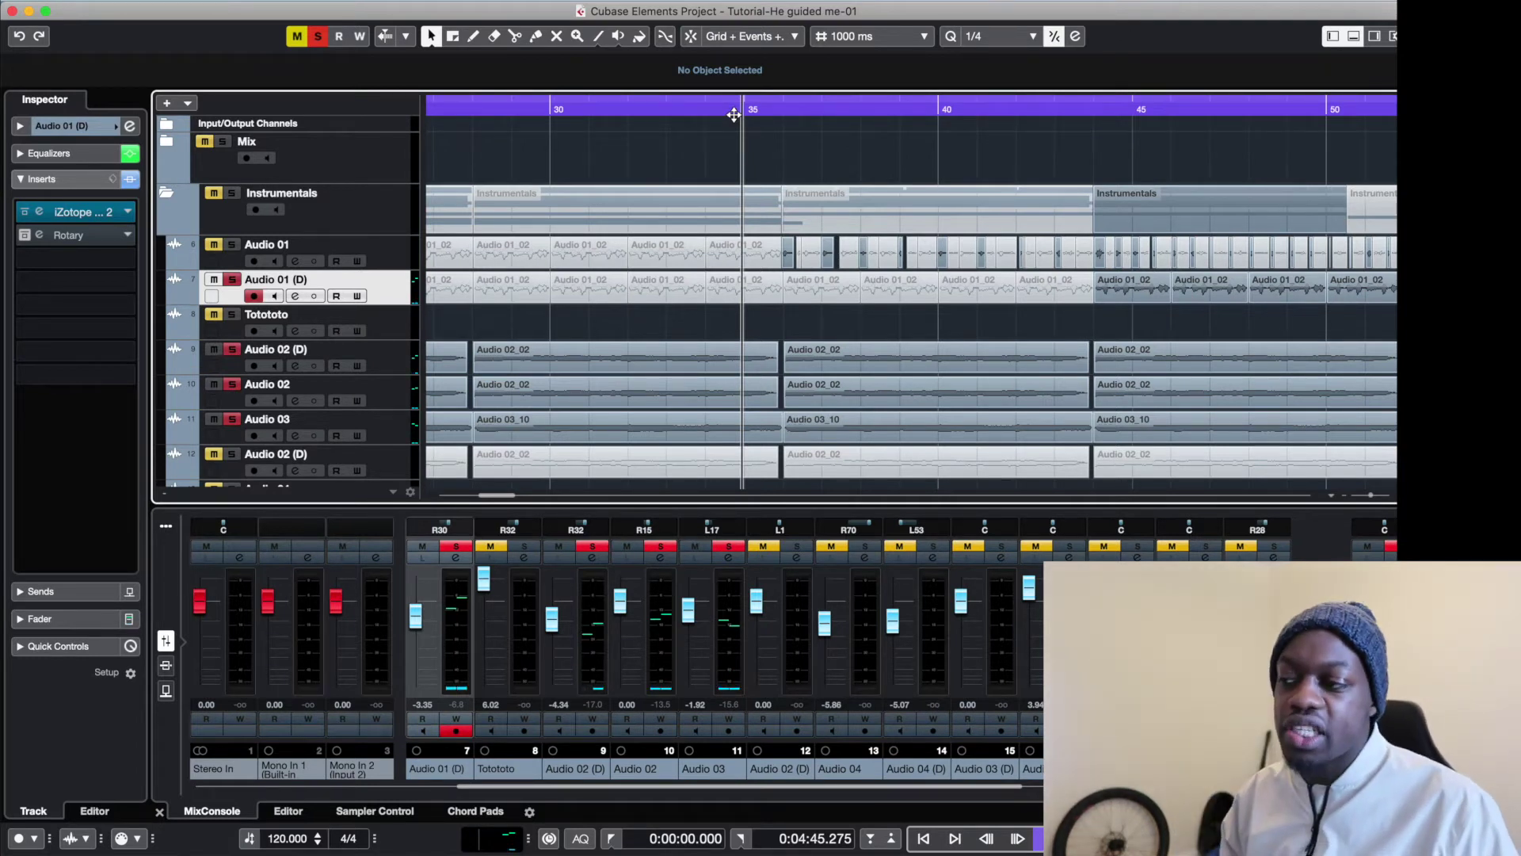
Solo Audio 01 as well and open its Nectar 2 insert, declining to reopen the updater's windows.
{"action": "left_click", "coordinate": [401, 252]}
{"action": "left_click", "coordinate": [232, 245]}
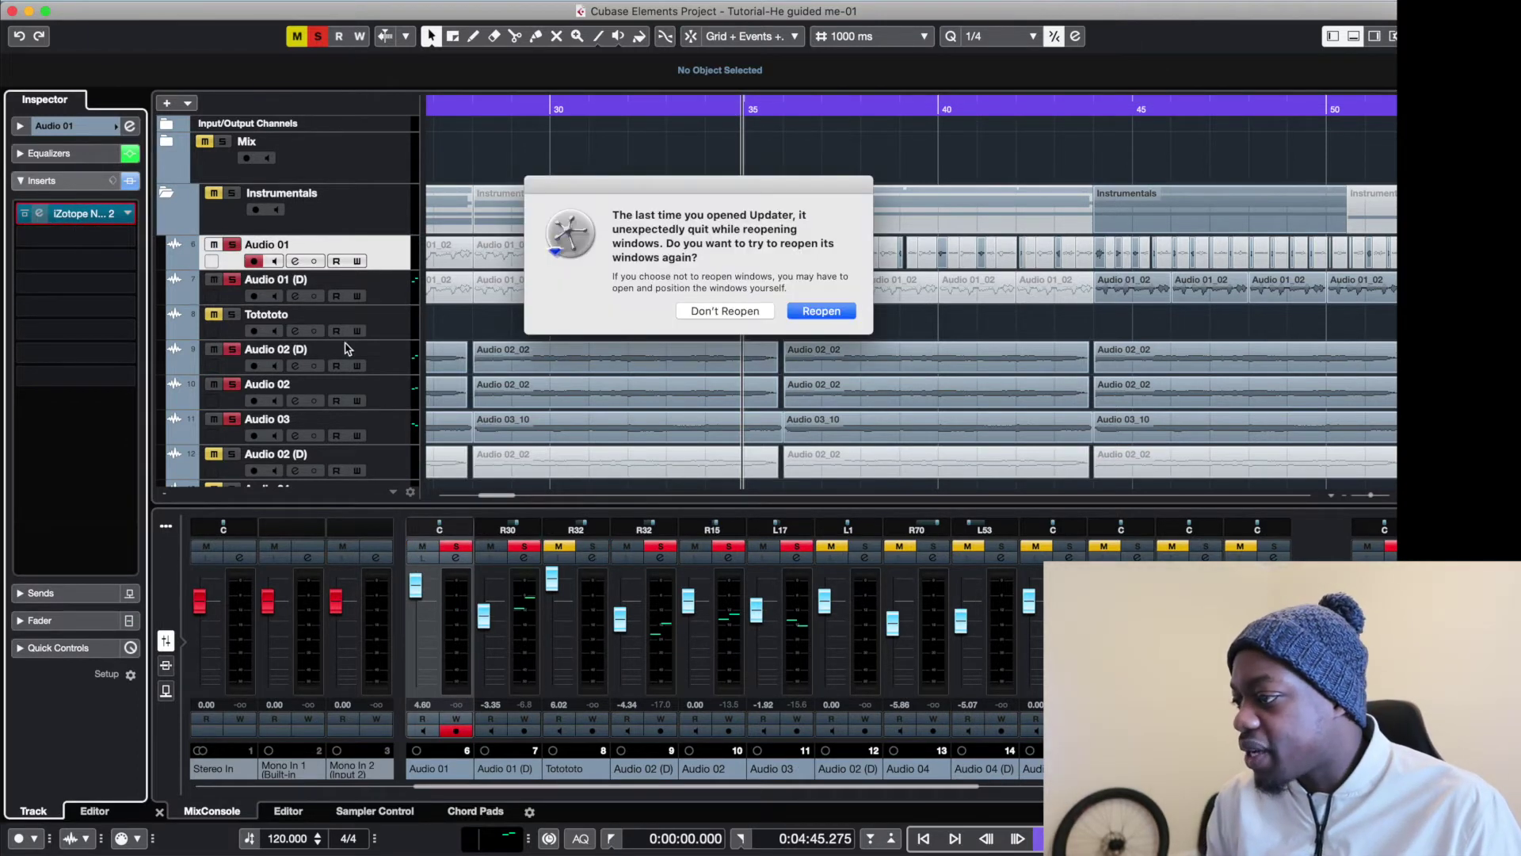
{"action": "left_click", "coordinate": [735, 311]}
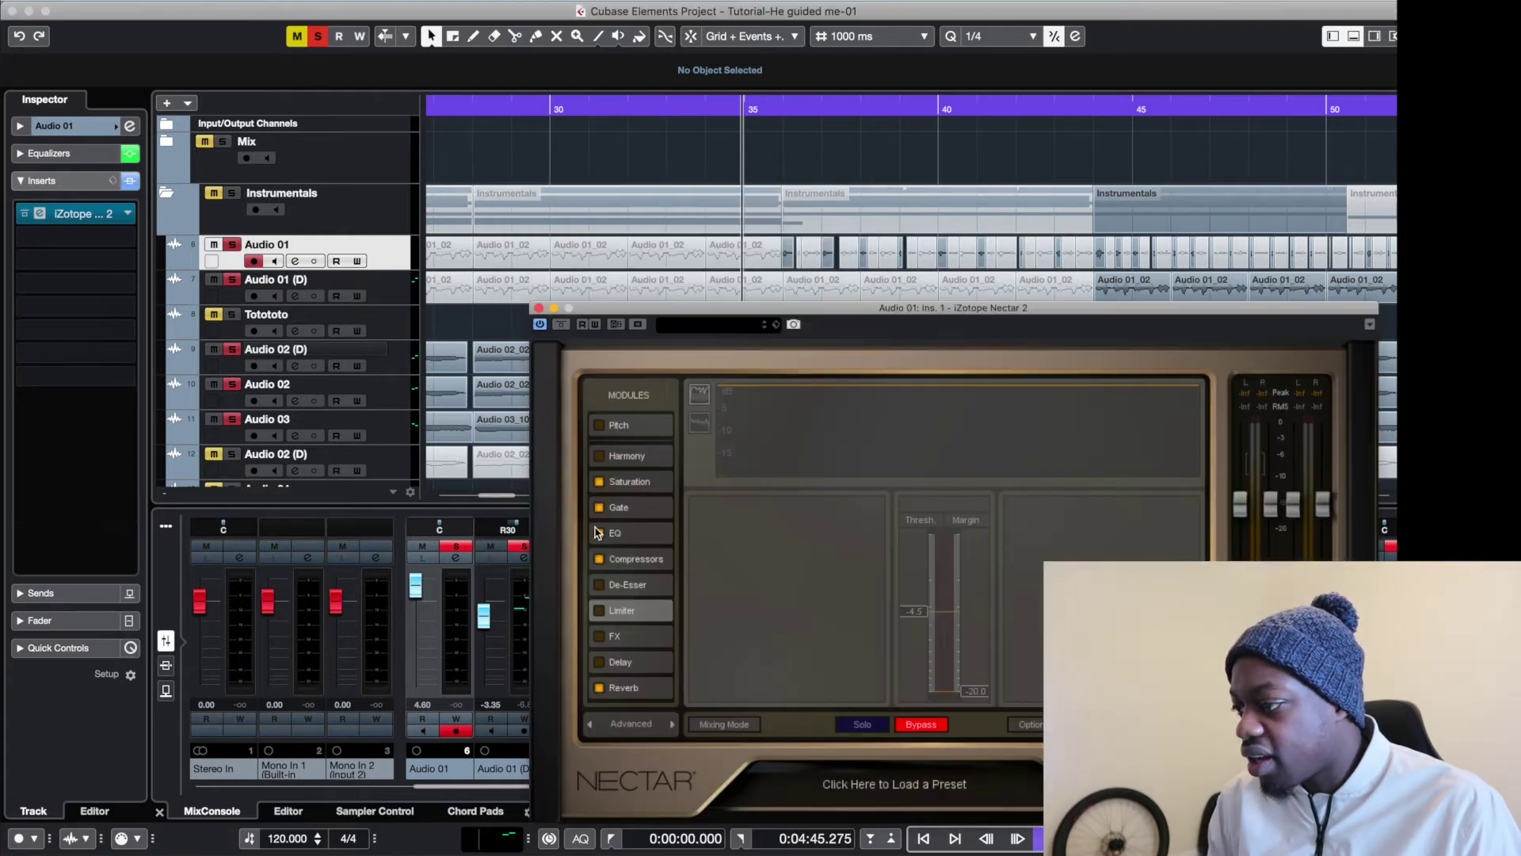
Inspect Nectar 2's Compressors, EQ, Saturation and Reverb modules on Audio 01, ignoring the updater crash dialog, and close the plug-in.
{"action": "left_click", "coordinate": [638, 560]}
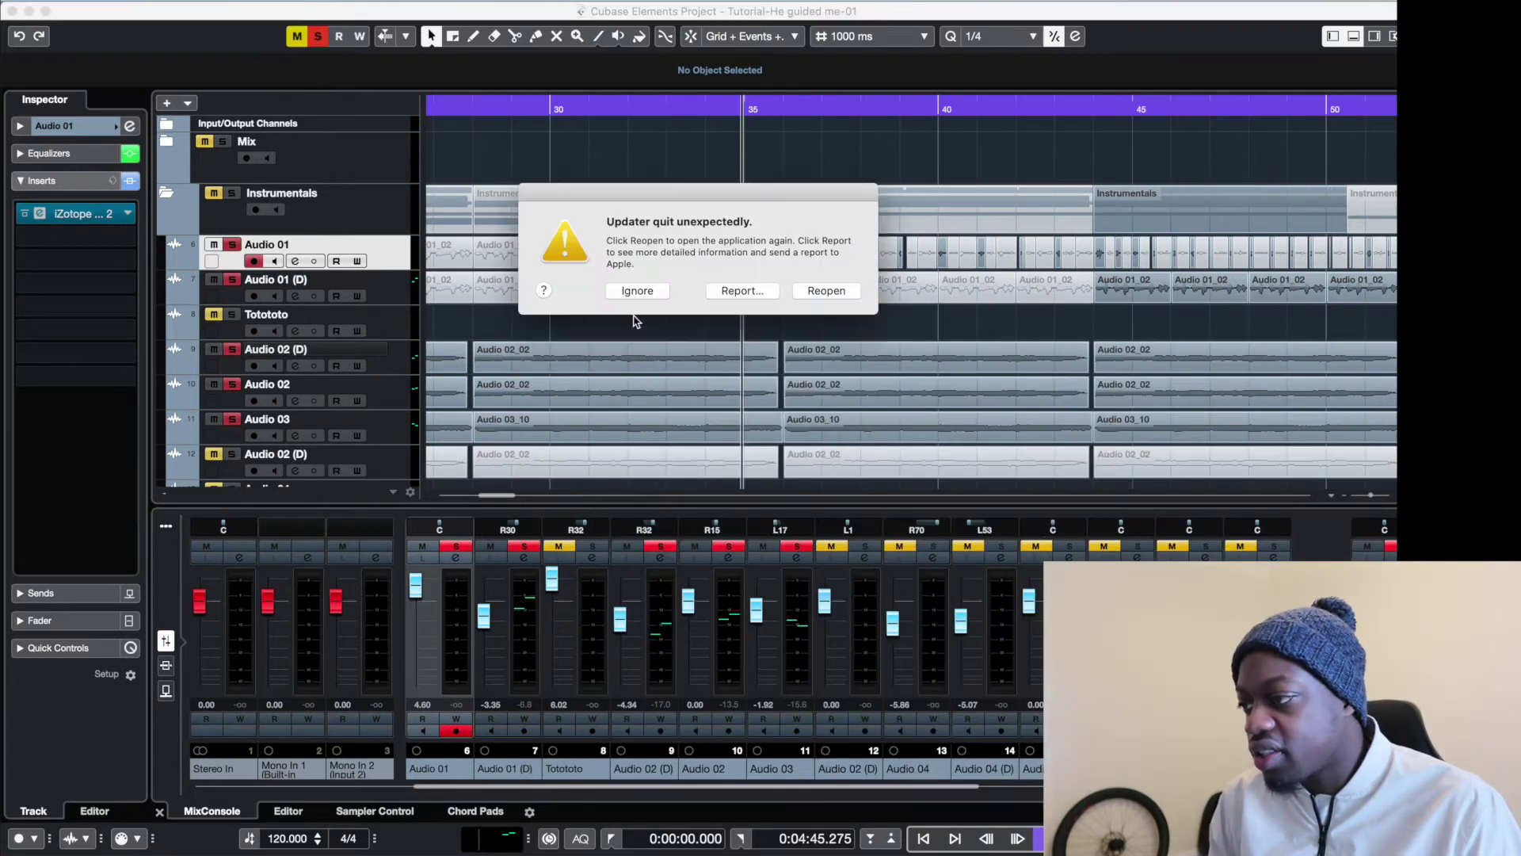
{"action": "left_click", "coordinate": [628, 292]}
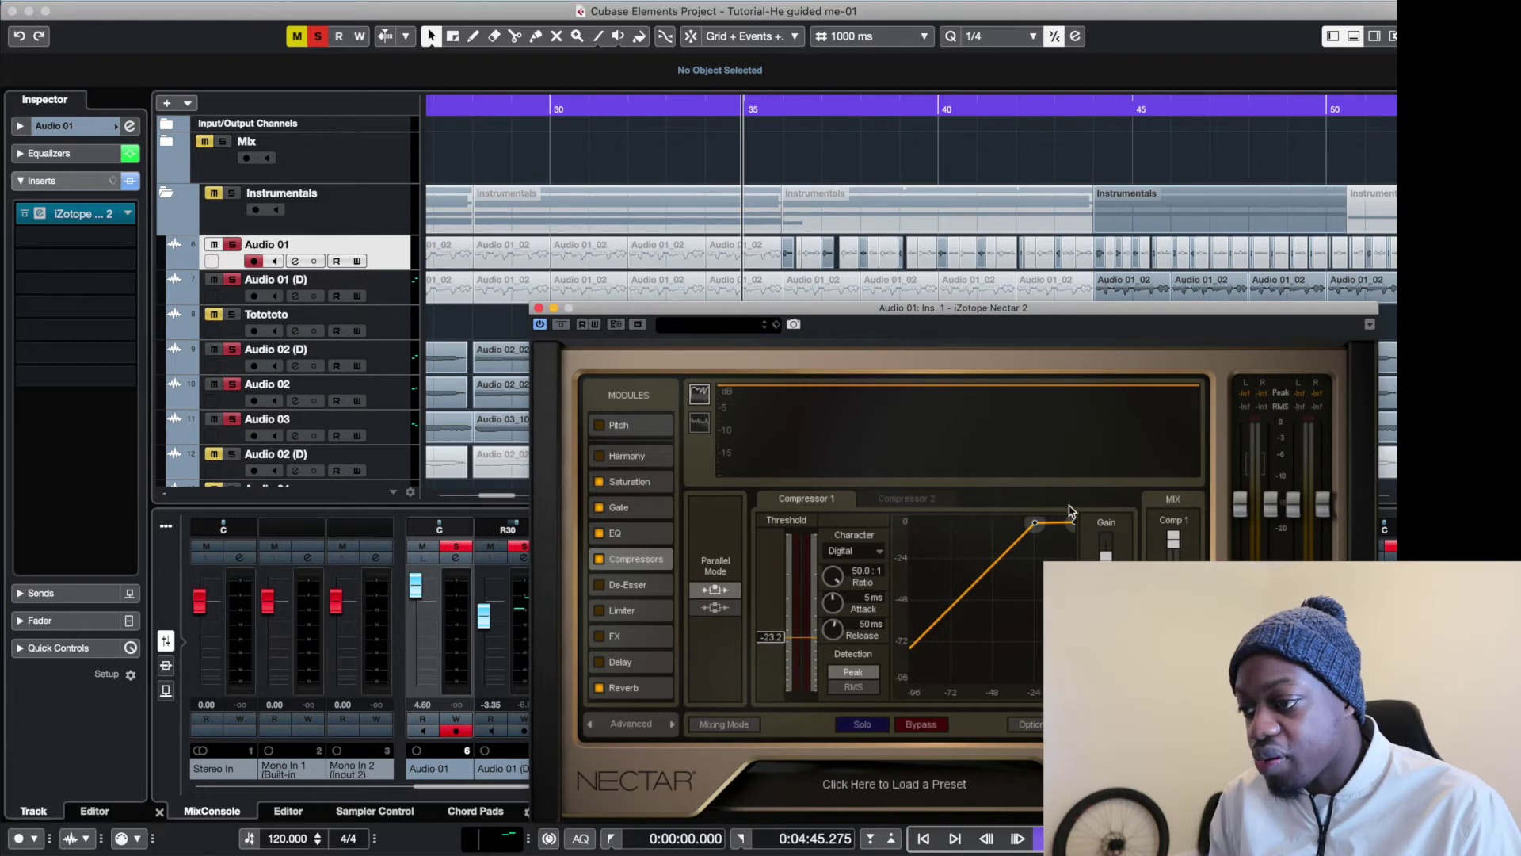
{"action": "left_click", "coordinate": [648, 534]}
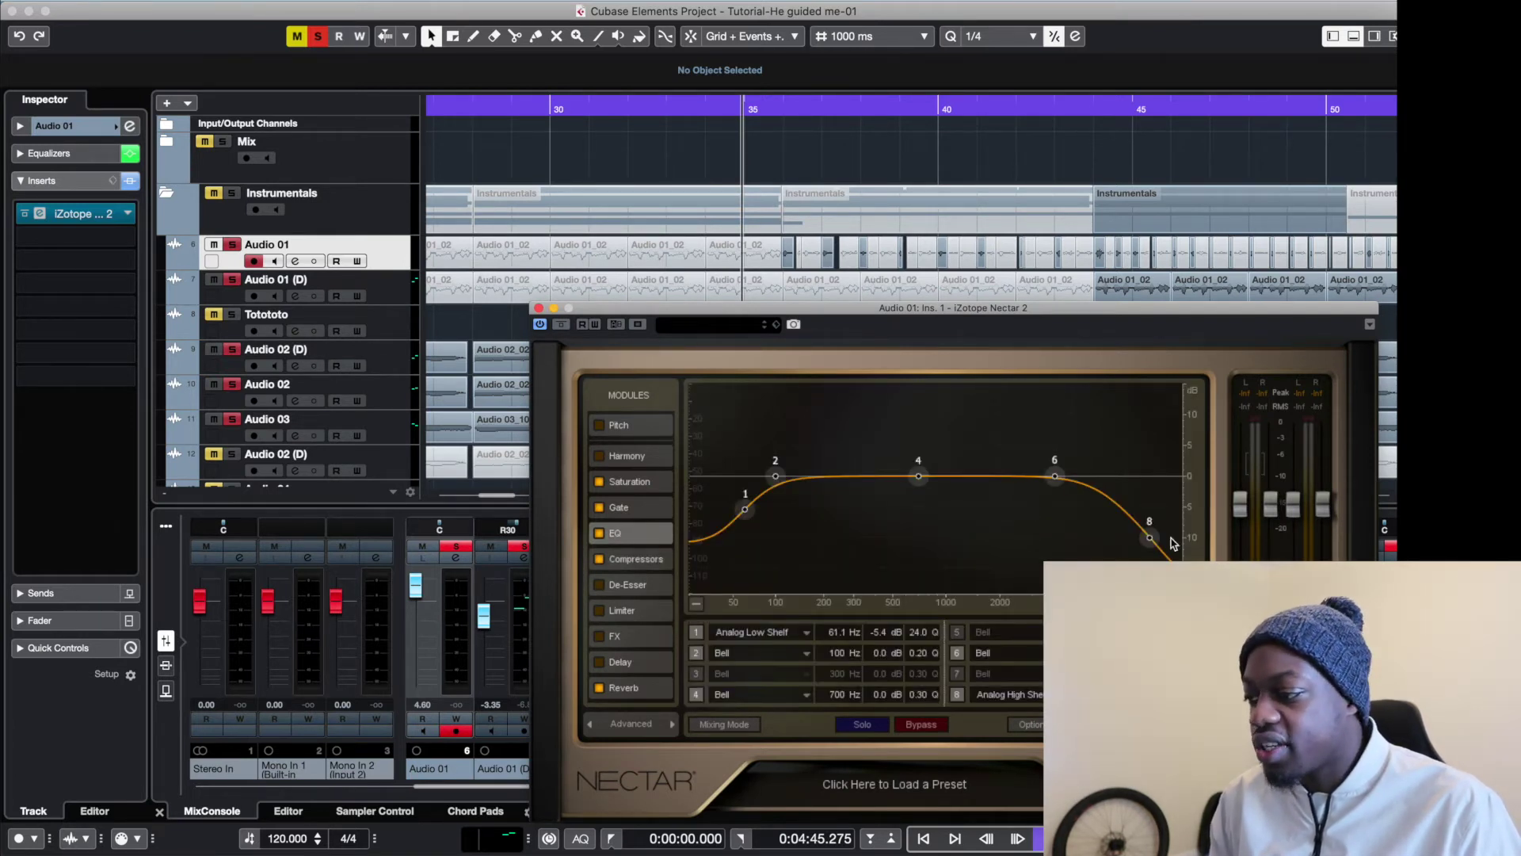
{"action": "left_click", "coordinate": [654, 483]}
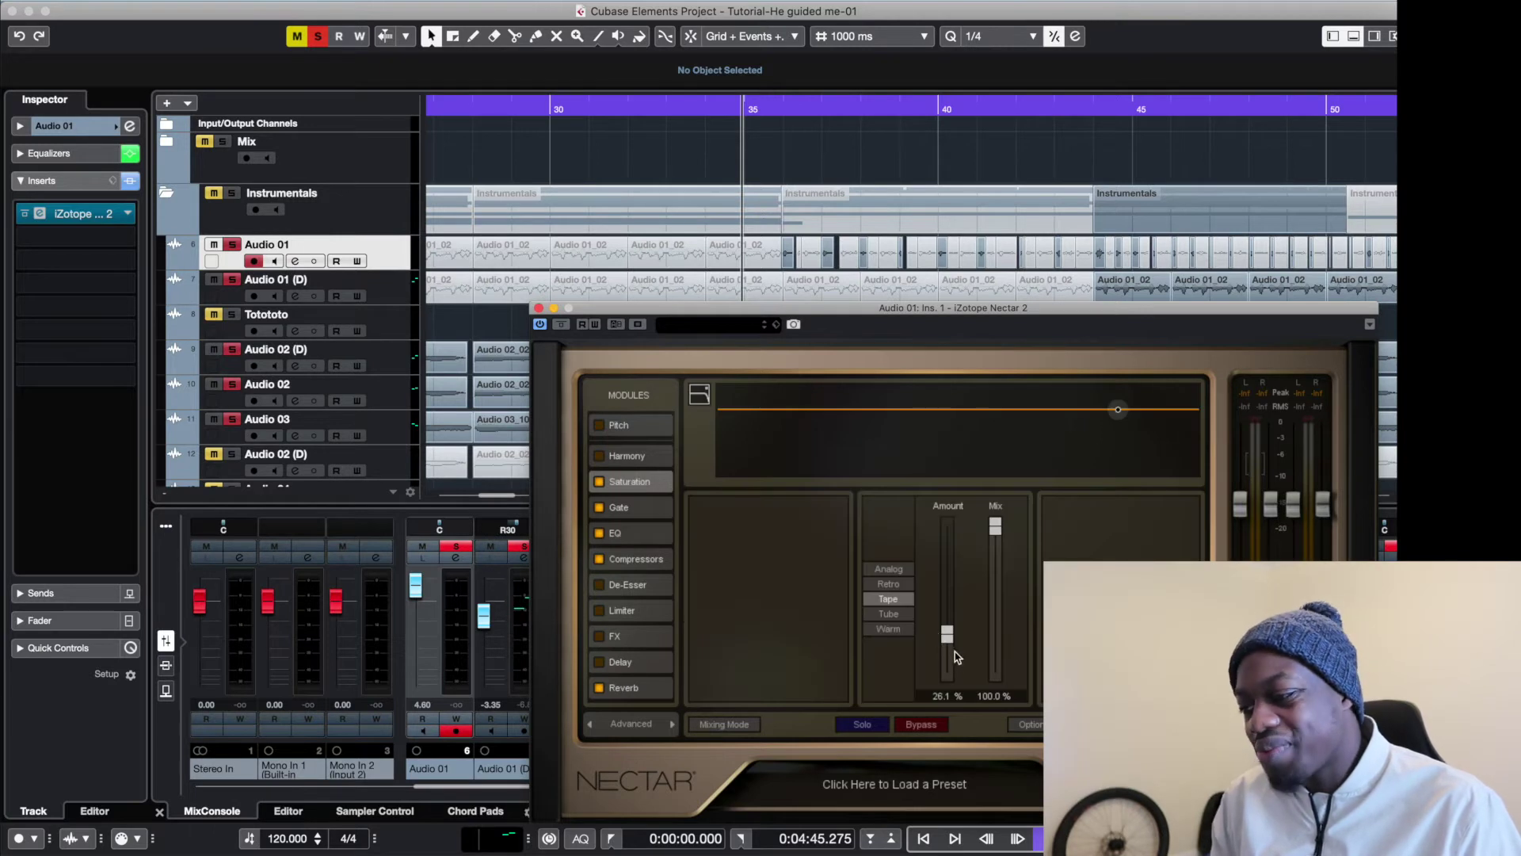
{"action": "left_click", "coordinate": [628, 690]}
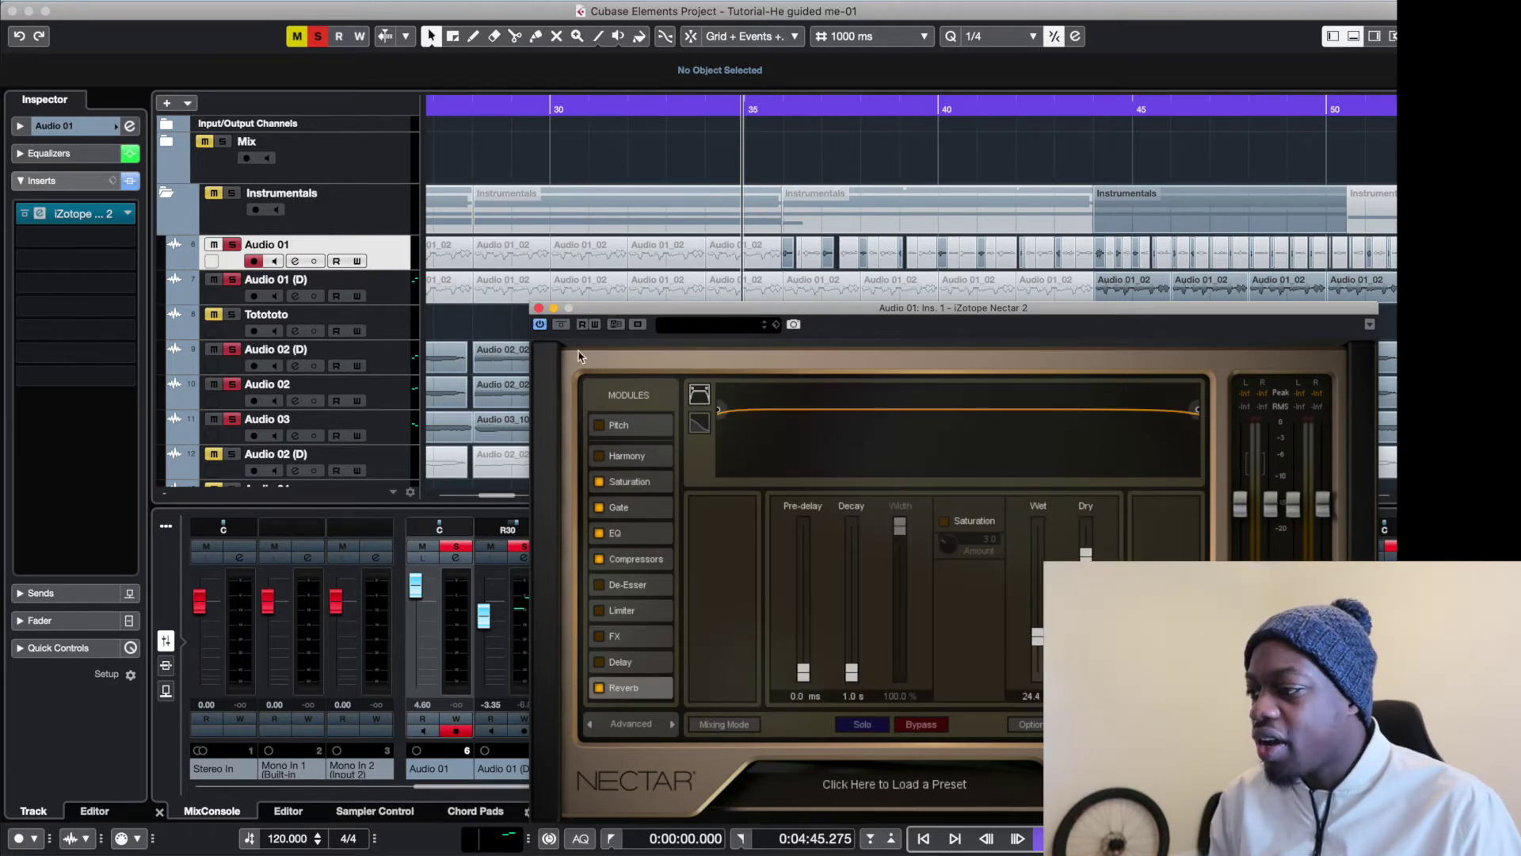
{"action": "left_click", "coordinate": [538, 308]}
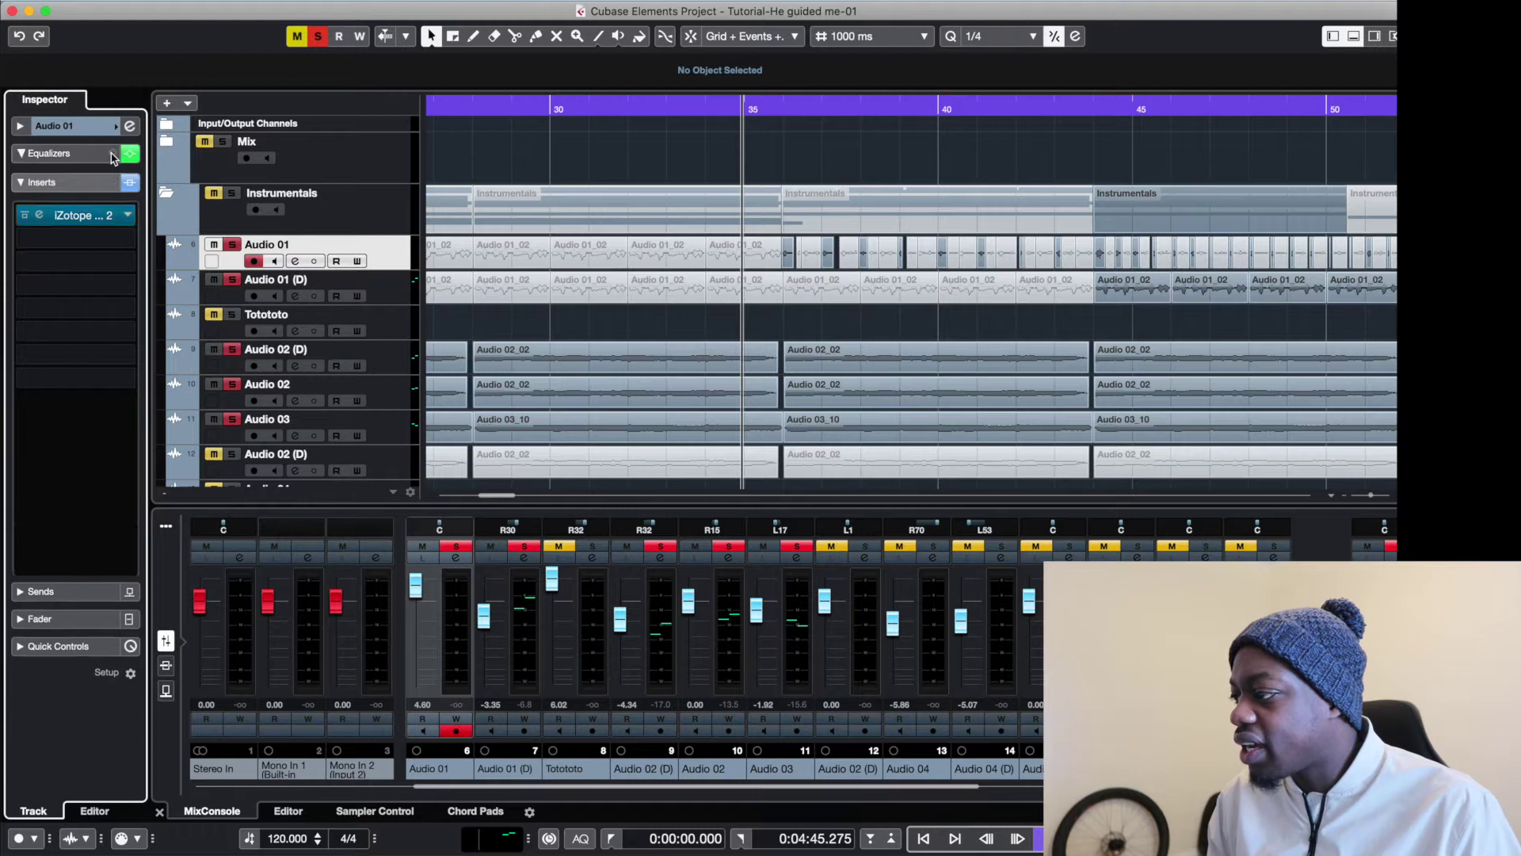
View the channel equalizer curve on Audio 01 and collapse it again.
{"action": "left_click", "coordinate": [50, 153]}
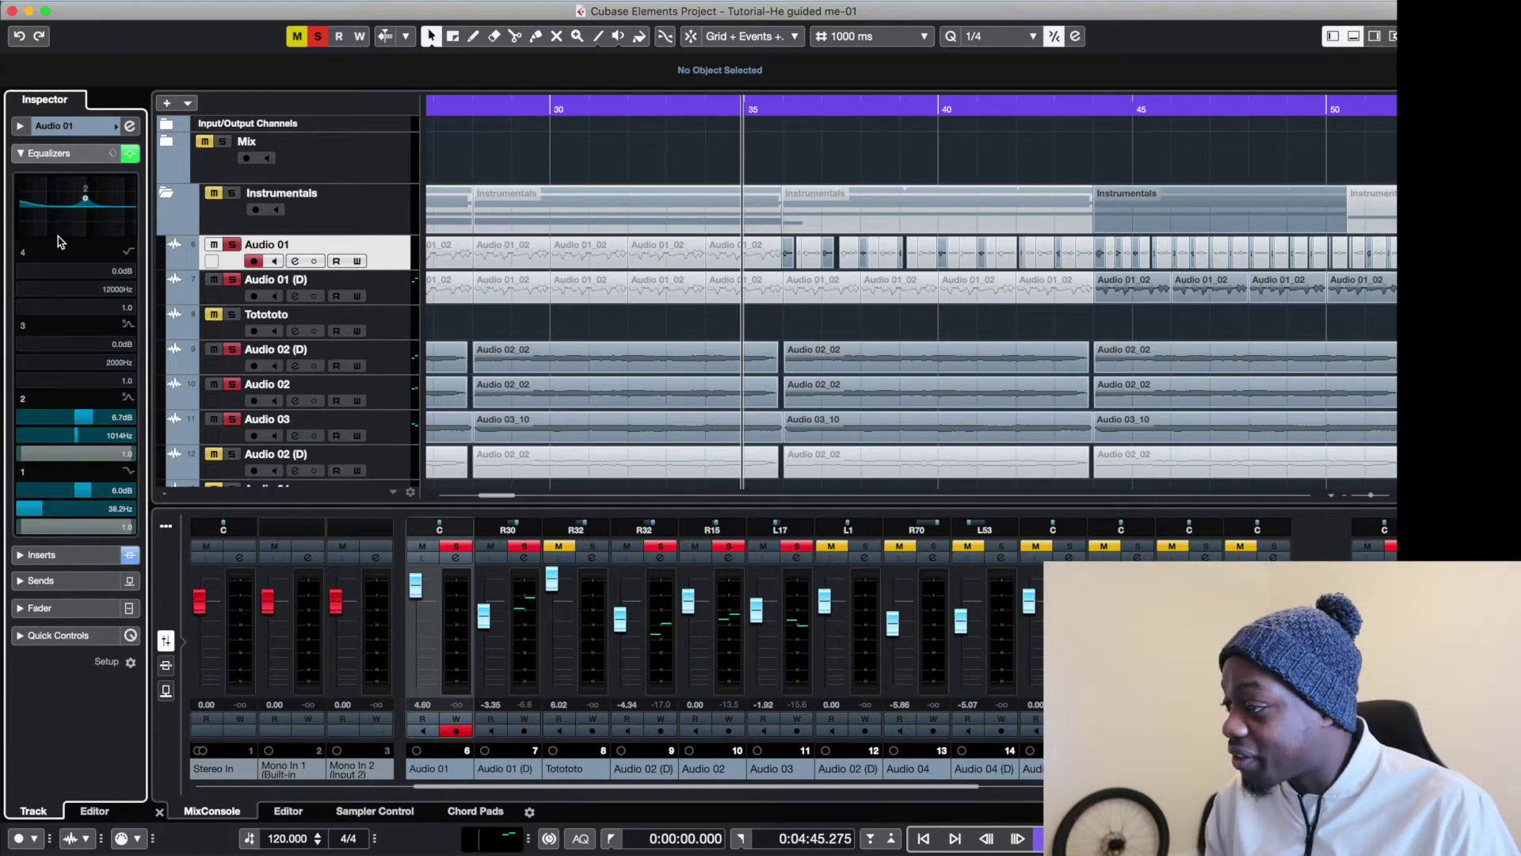
{"action": "left_click", "coordinate": [71, 158]}
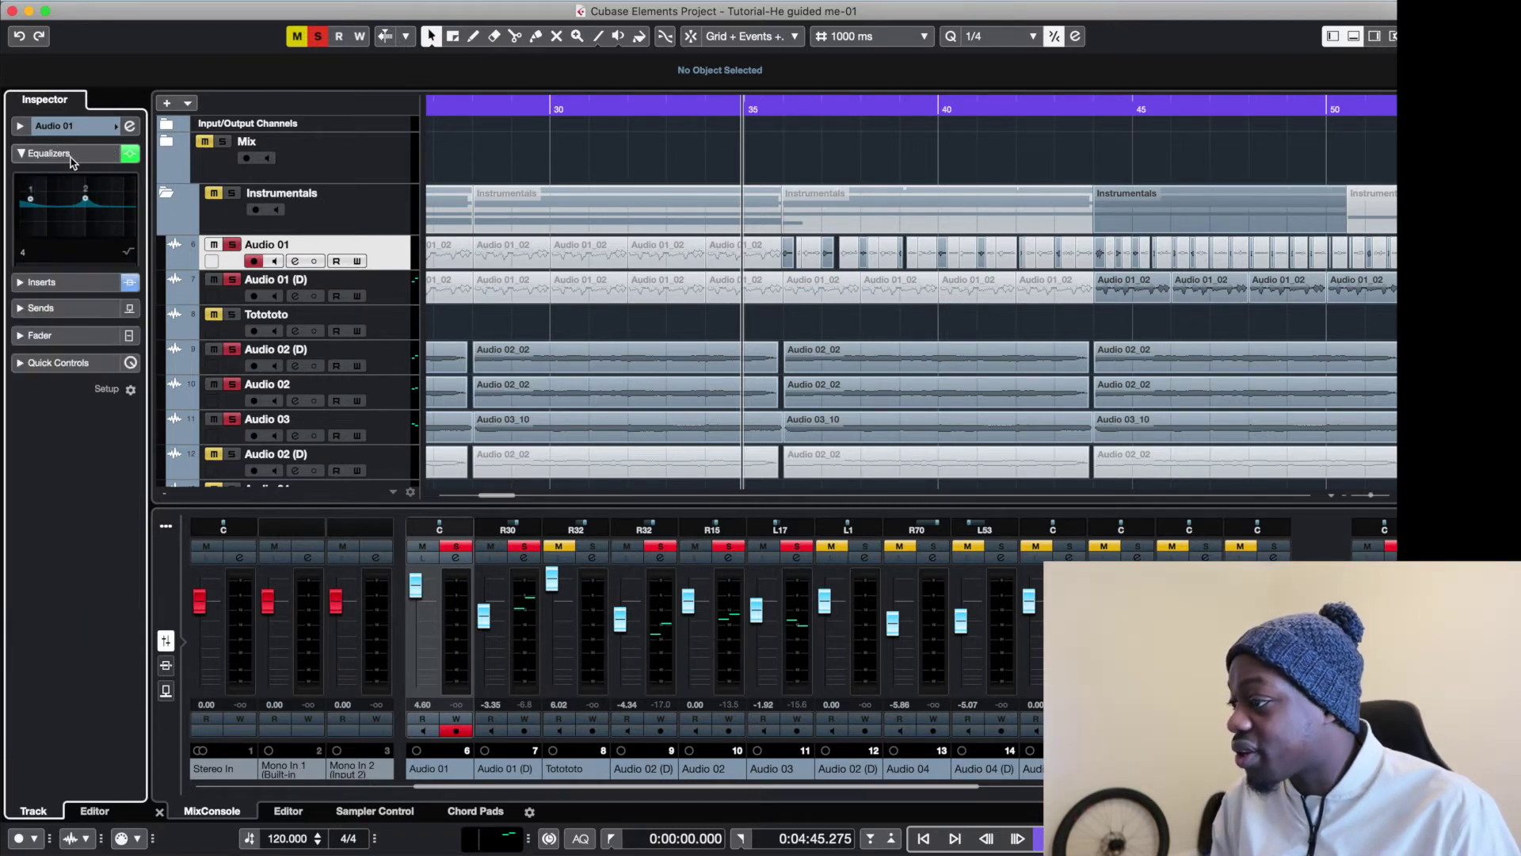
{"action": "left_click", "coordinate": [71, 156]}
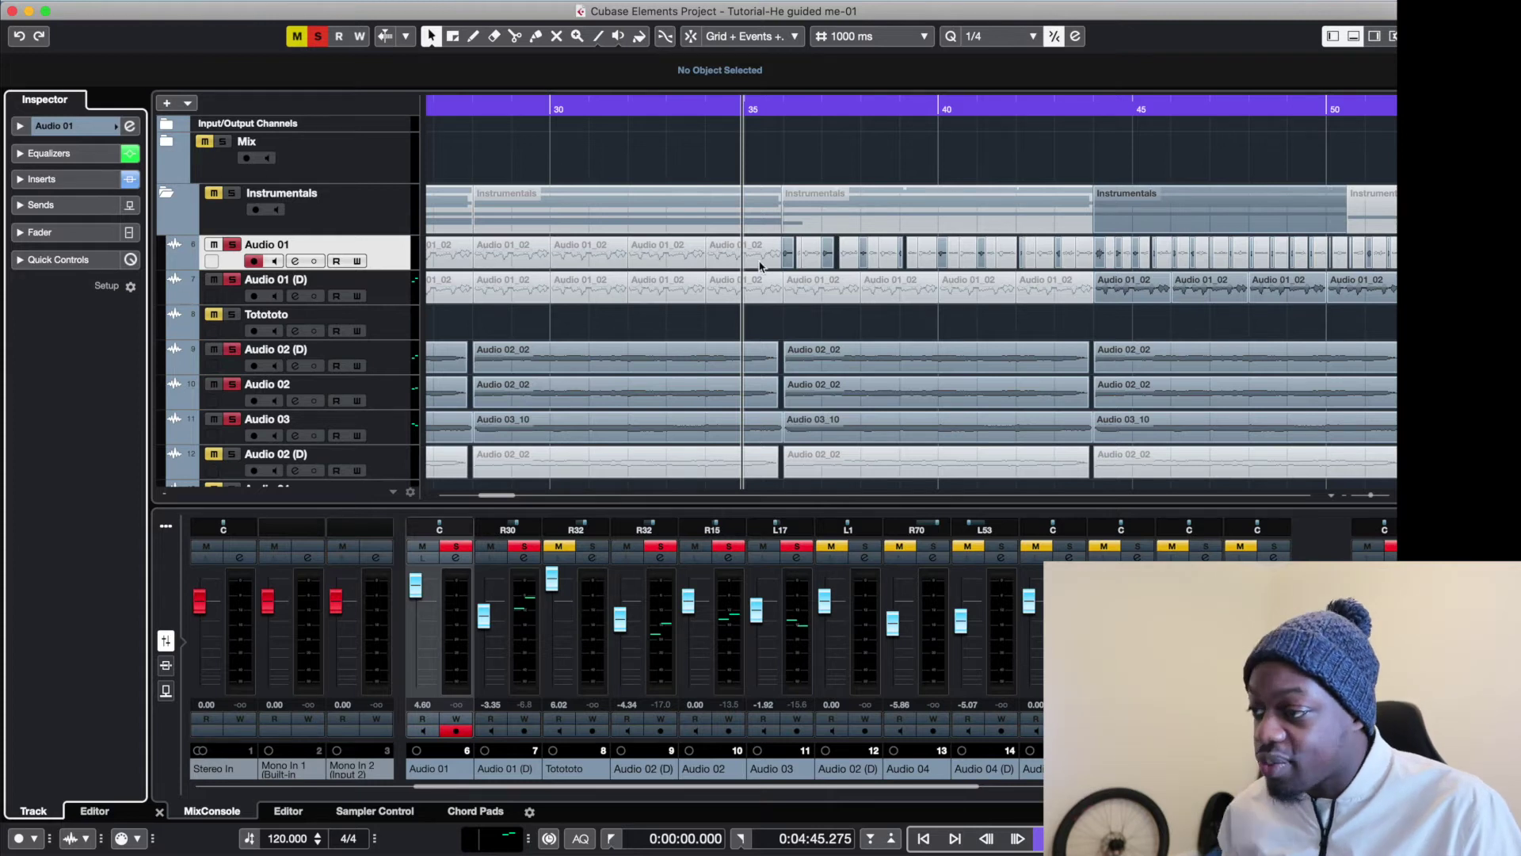
Play all soloed tracks including Audio 01 from just before the 35 mark, showing Audio 01's inserts during playback.
{"action": "key", "text": "space"}
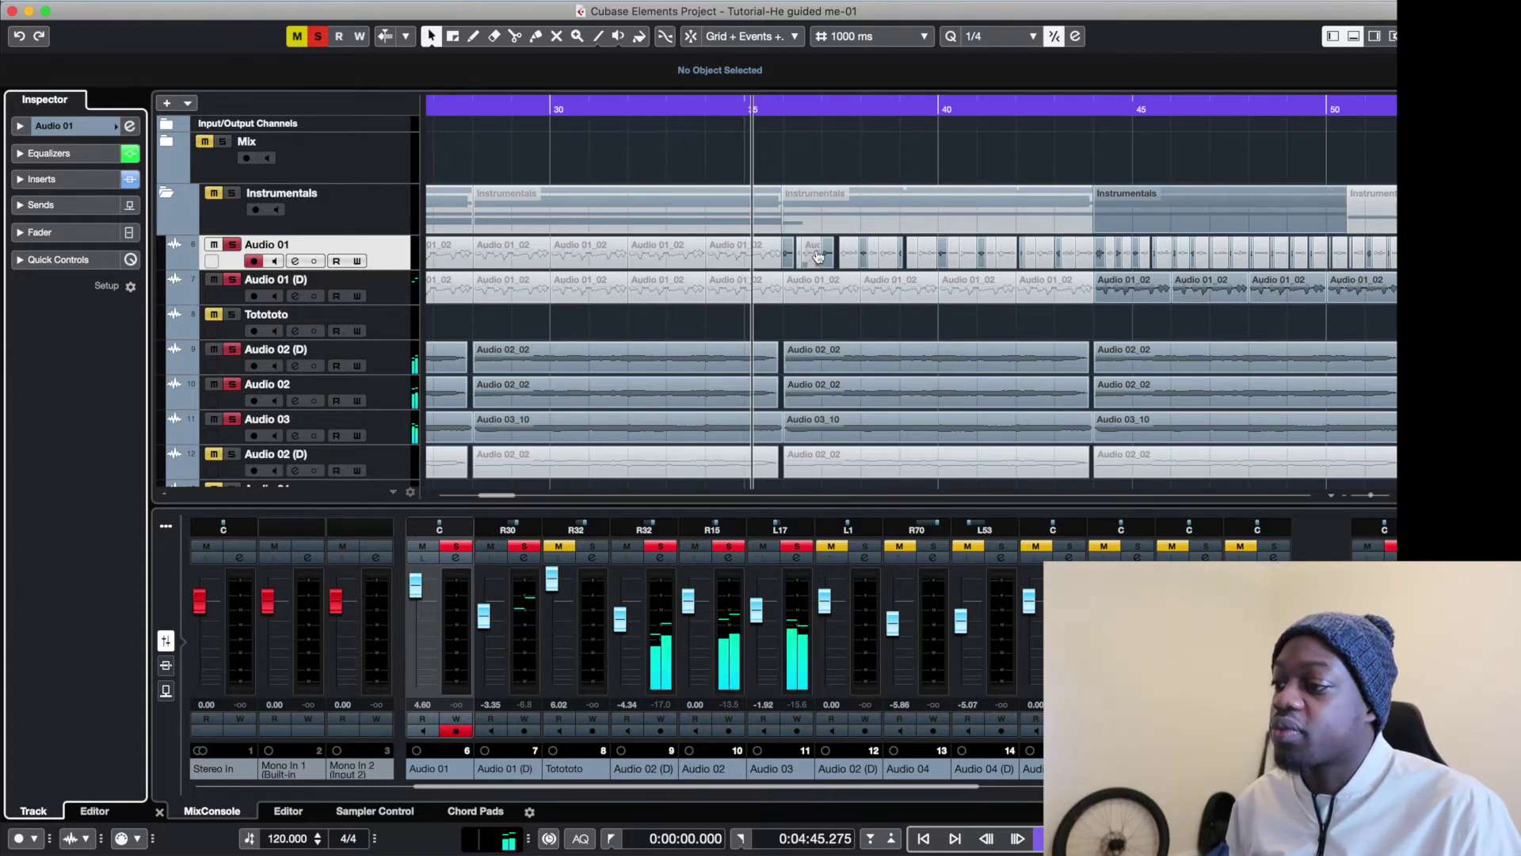
{"action": "left_click", "coordinate": [70, 179]}
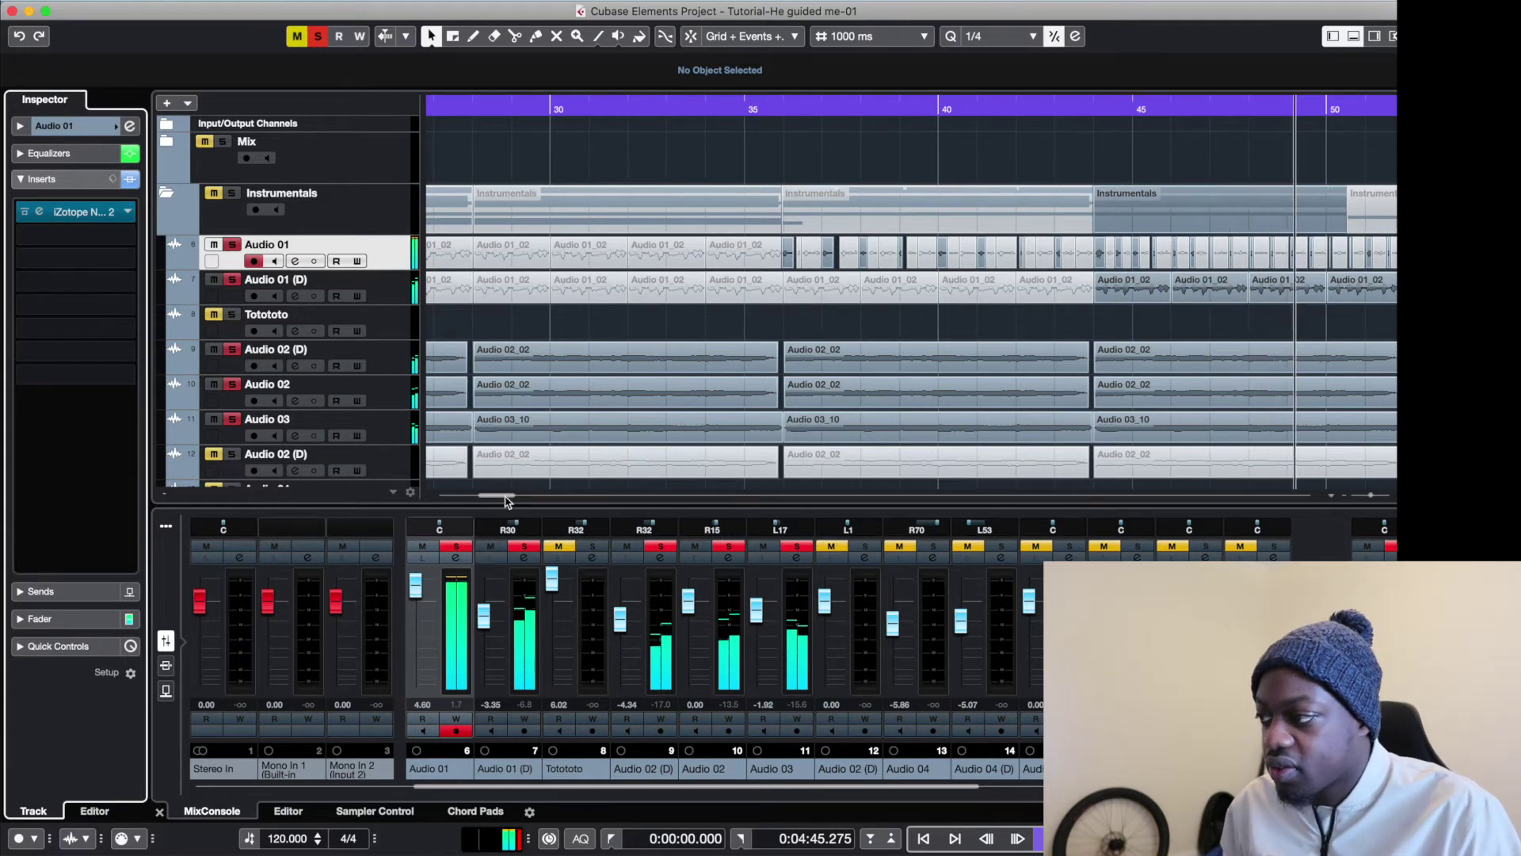
{"action": "left_click_drag", "start_coordinate": [505, 503], "coordinate": [517, 502]}
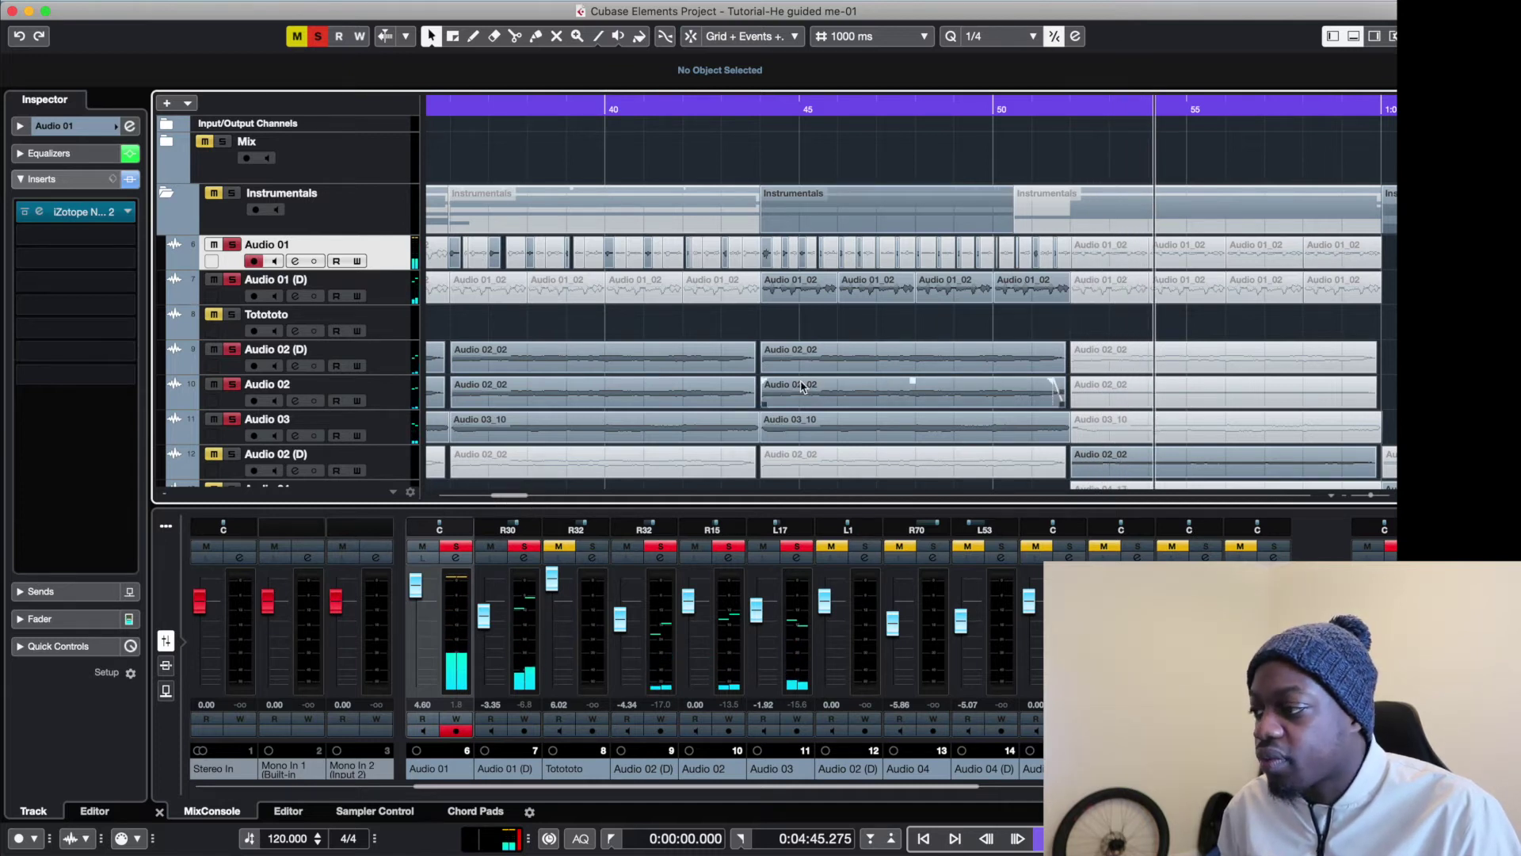
Examine the backing tracks arranged below Audio 03 in the section after the 50 mark.
{"action": "scroll", "coordinate": [774, 381], "scroll_direction": "down", "scroll_amount": 3}
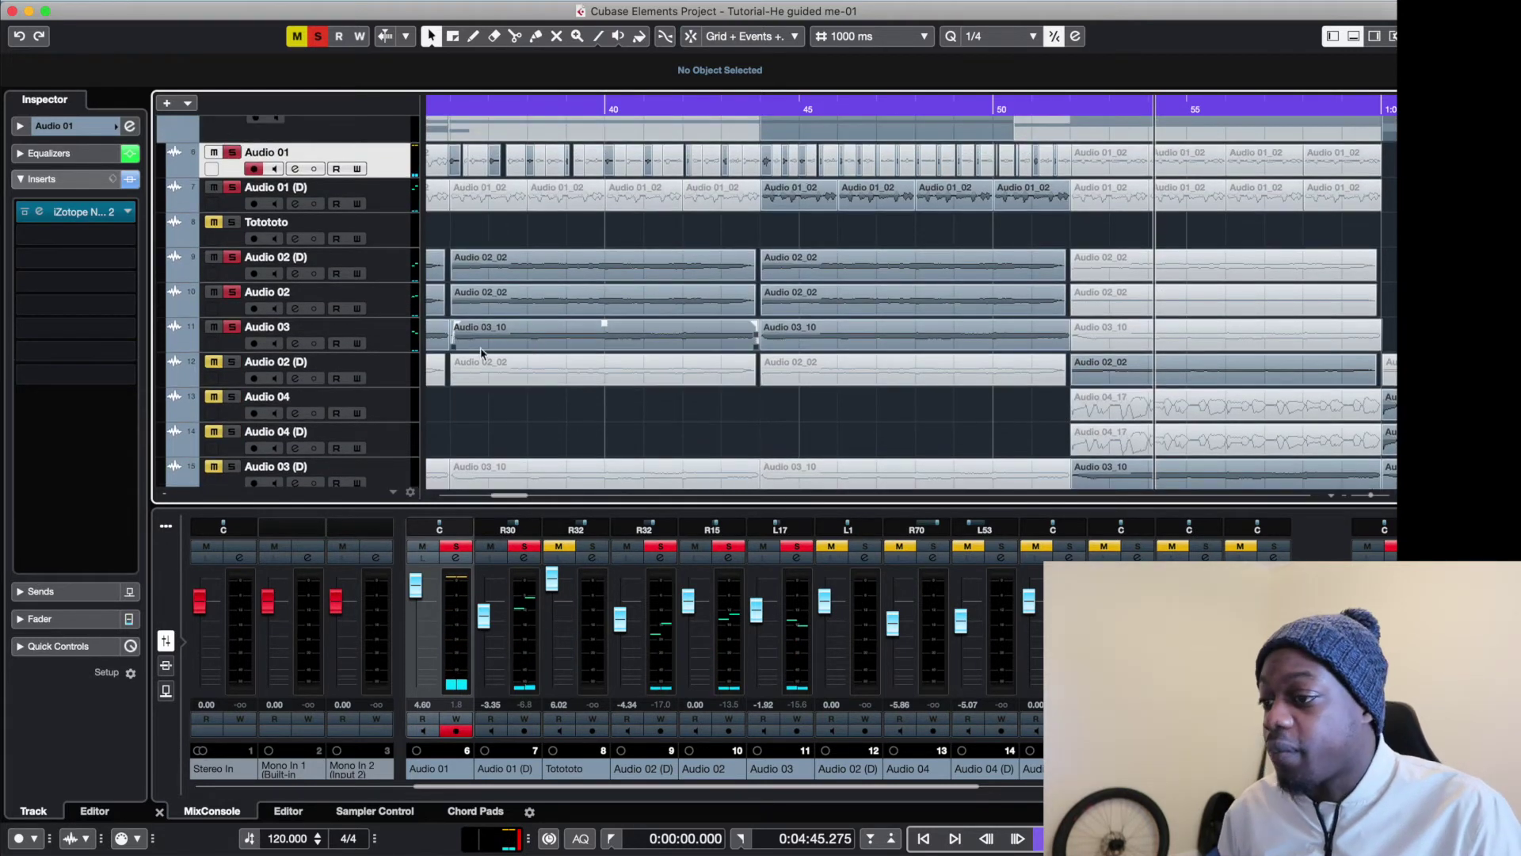
{"action": "left_click_drag", "start_coordinate": [514, 499], "coordinate": [519, 493]}
{"action": "scroll", "coordinate": [670, 365], "scroll_direction": "down", "scroll_amount": 3}
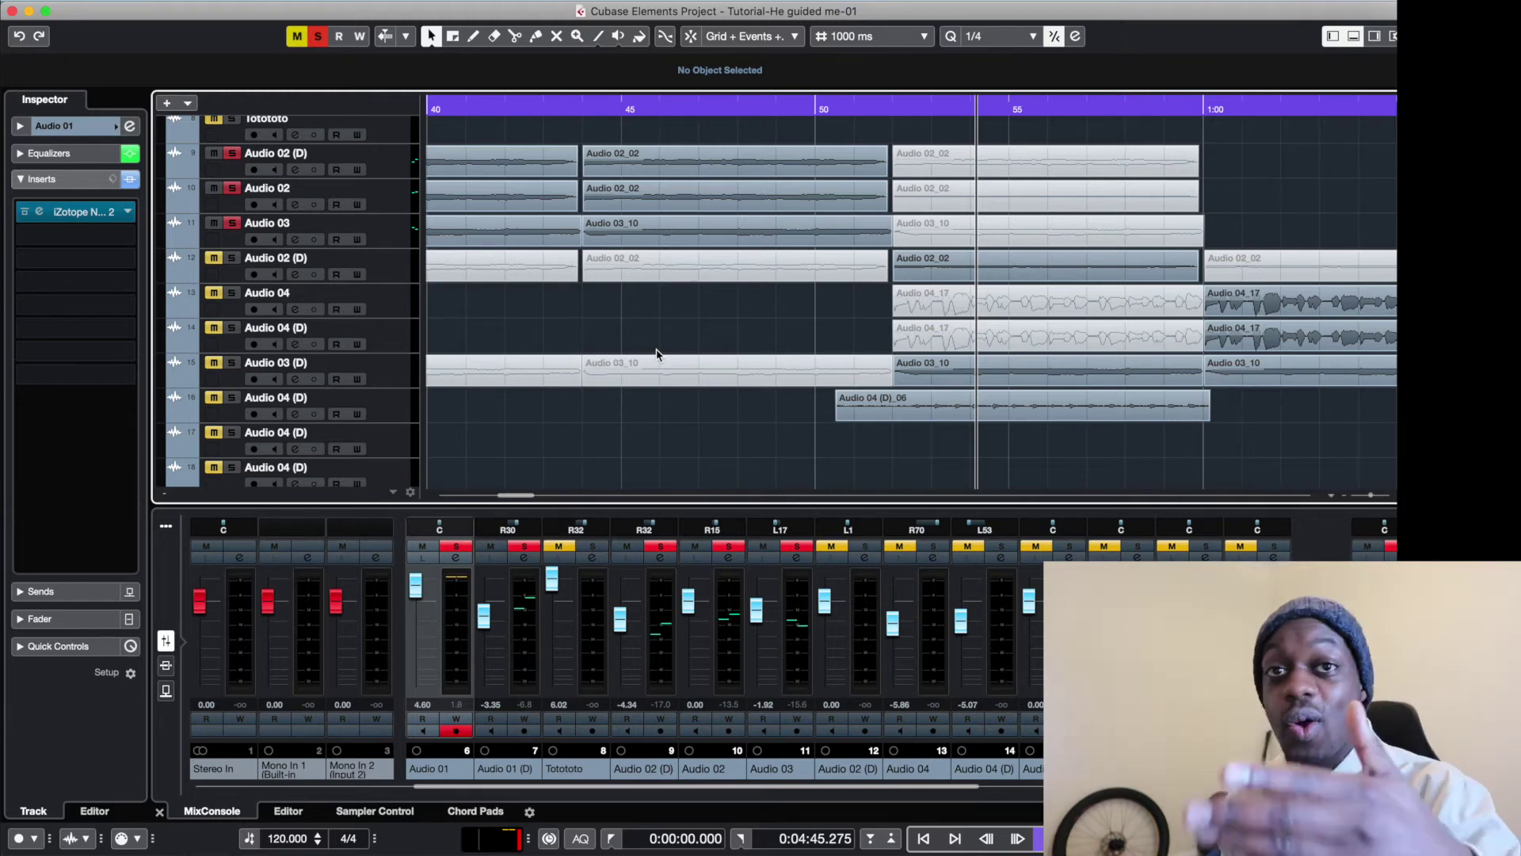
Add track 12's Audio 02 (D) and track 15's Audio 03 (D) to the solo, unmuting track 12, and play from about the 54 mark.
{"action": "left_click", "coordinate": [213, 257]}
{"action": "left_click", "coordinate": [232, 257]}
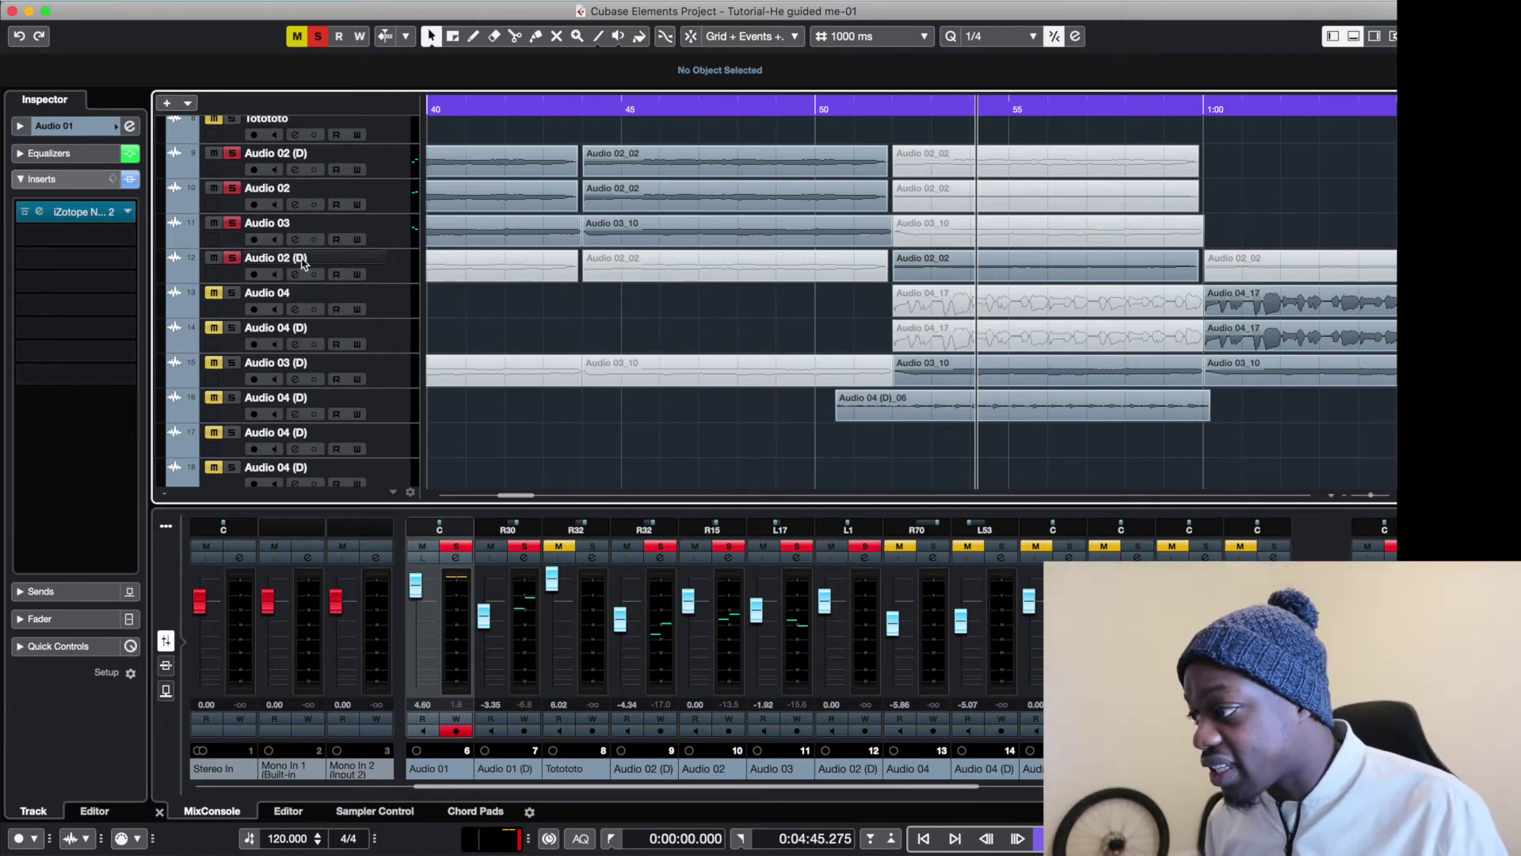
{"action": "left_click", "coordinate": [232, 363]}
{"action": "key", "text": "space"}
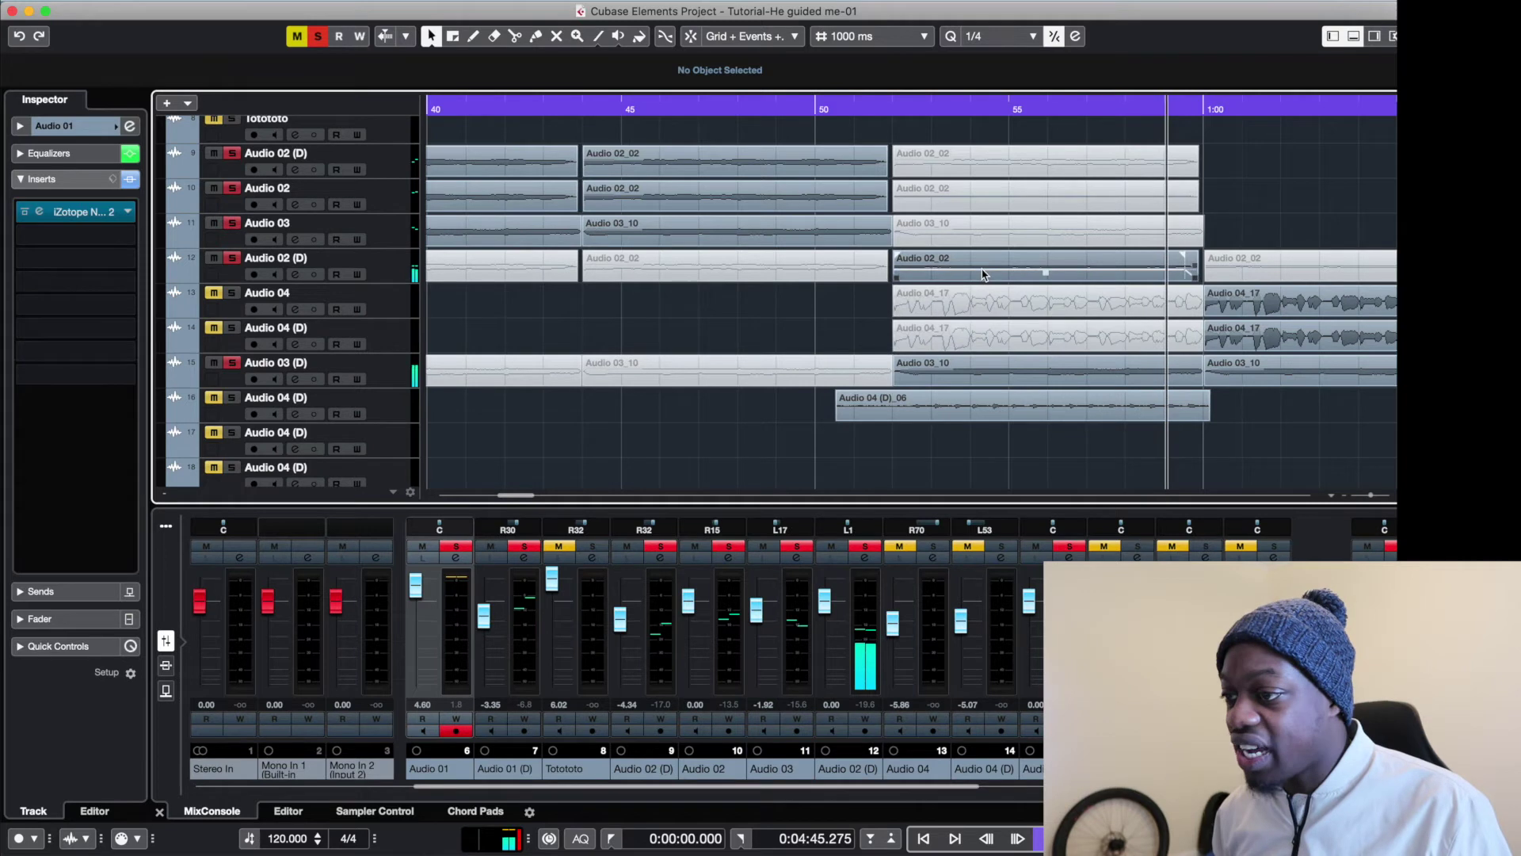
Review the soloed backing layers from Audio 01 down and show the inserts of track 12's Audio 02 (D) while playing toward 1:00.
{"action": "scroll", "coordinate": [958, 237], "scroll_direction": "up", "scroll_amount": 5}
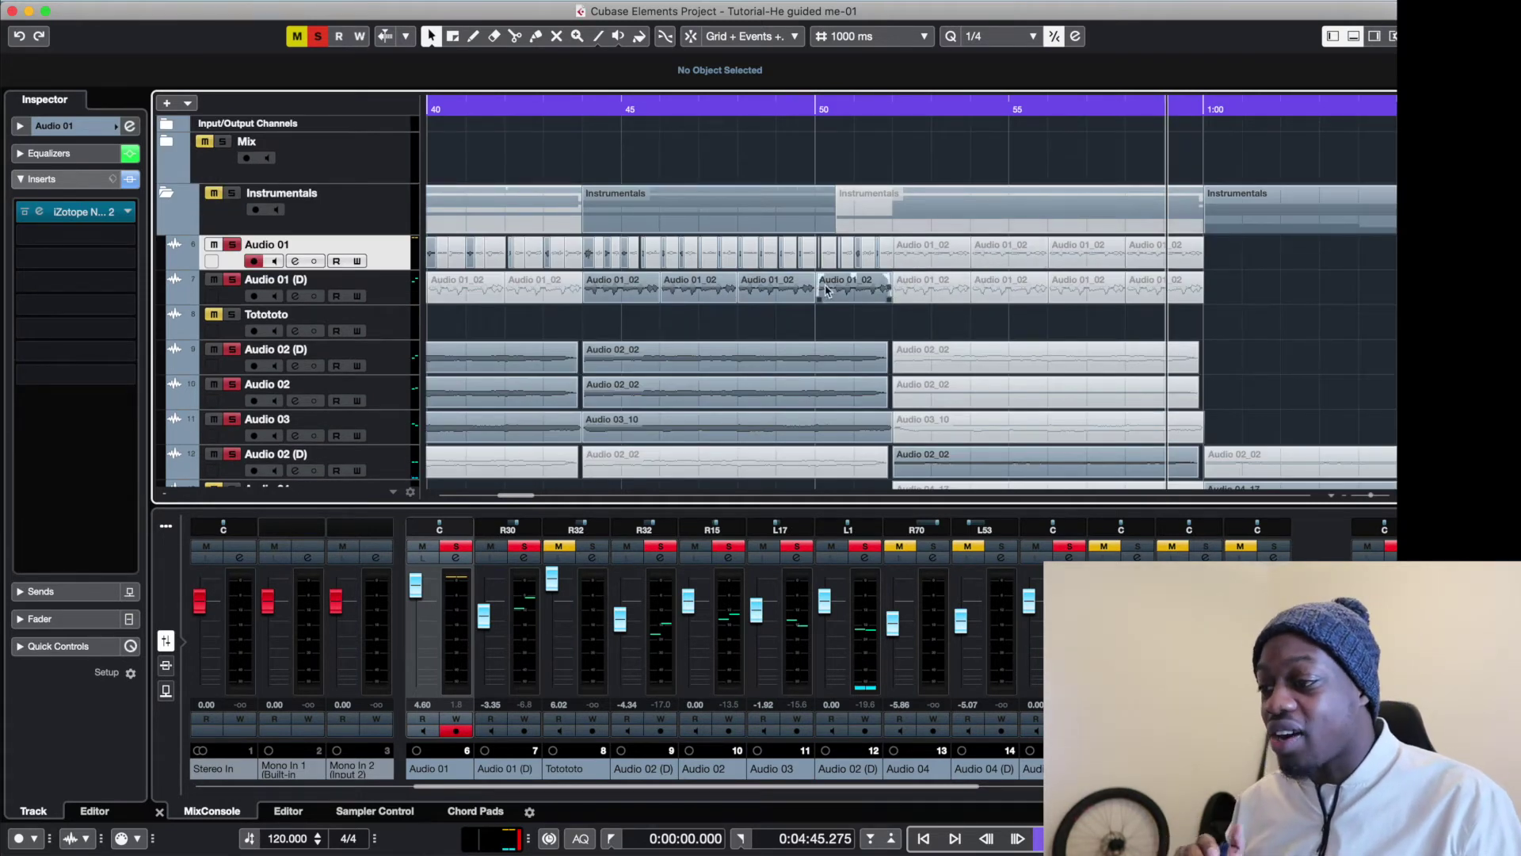
{"action": "scroll", "coordinate": [748, 329], "scroll_direction": "down", "scroll_amount": 1}
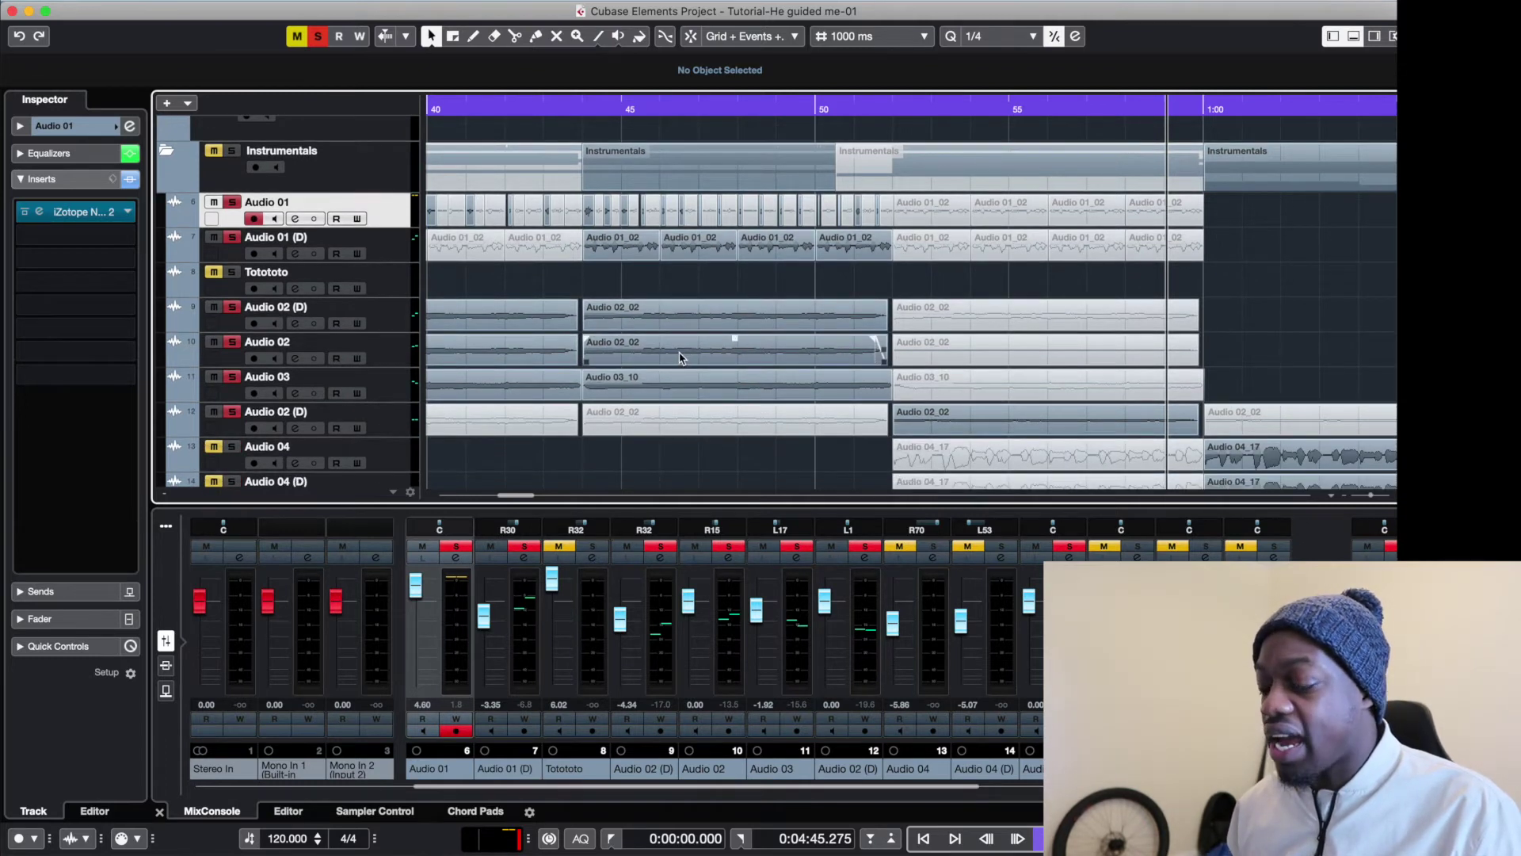
{"action": "scroll", "coordinate": [523, 380], "scroll_direction": "down", "scroll_amount": 3}
{"action": "left_click", "coordinate": [411, 339]}
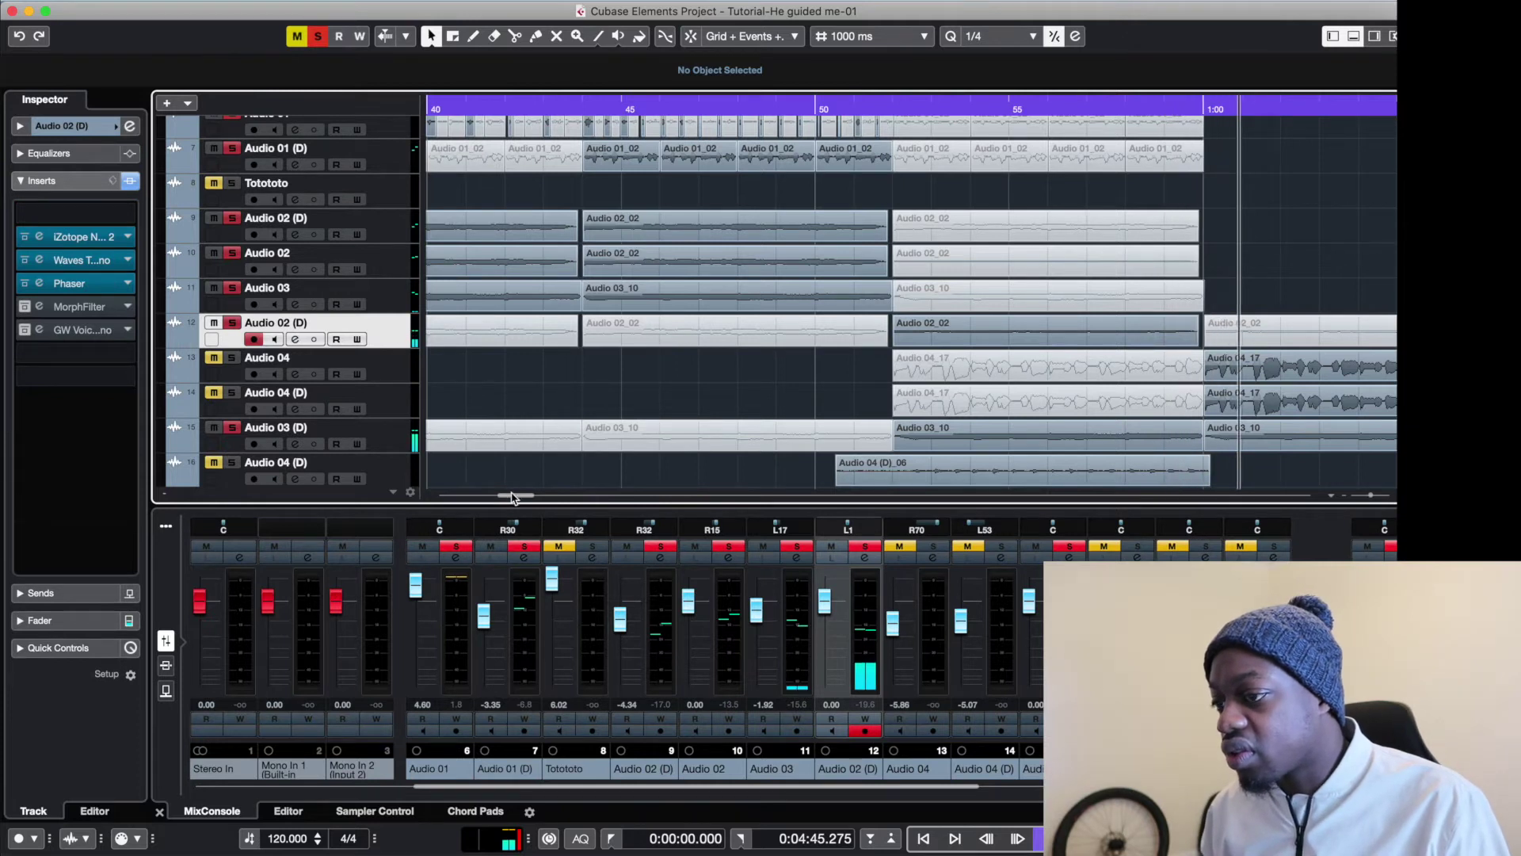
Solo Audio 04 and its duplicate on tracks 13 and 14, play from about 1:01, and show each track's inserts during playback.
{"action": "left_click", "coordinate": [215, 358]}
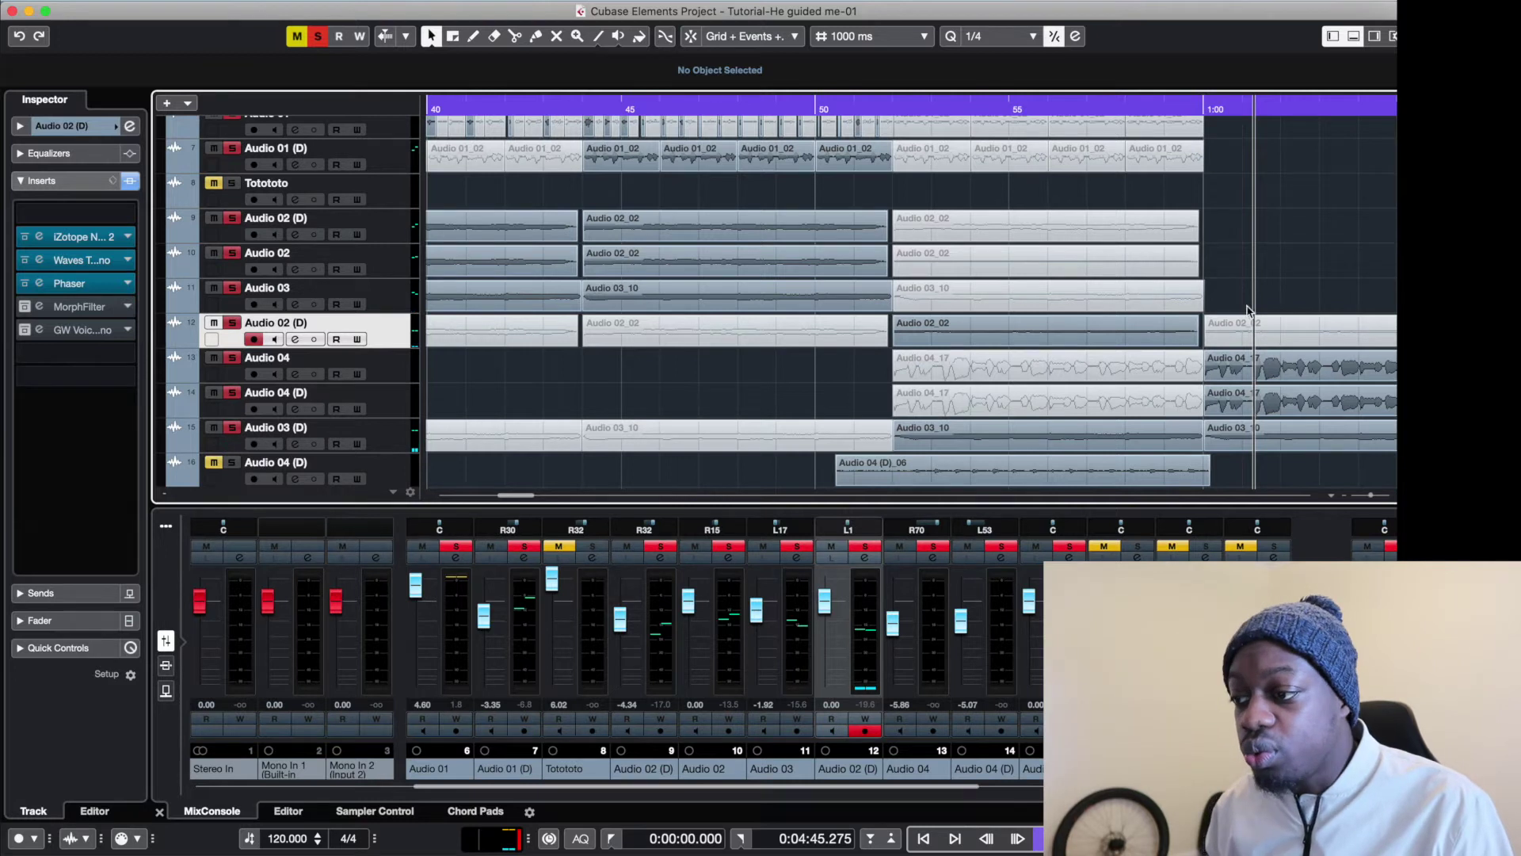
{"action": "left_click_drag", "start_coordinate": [526, 495], "coordinate": [542, 502]}
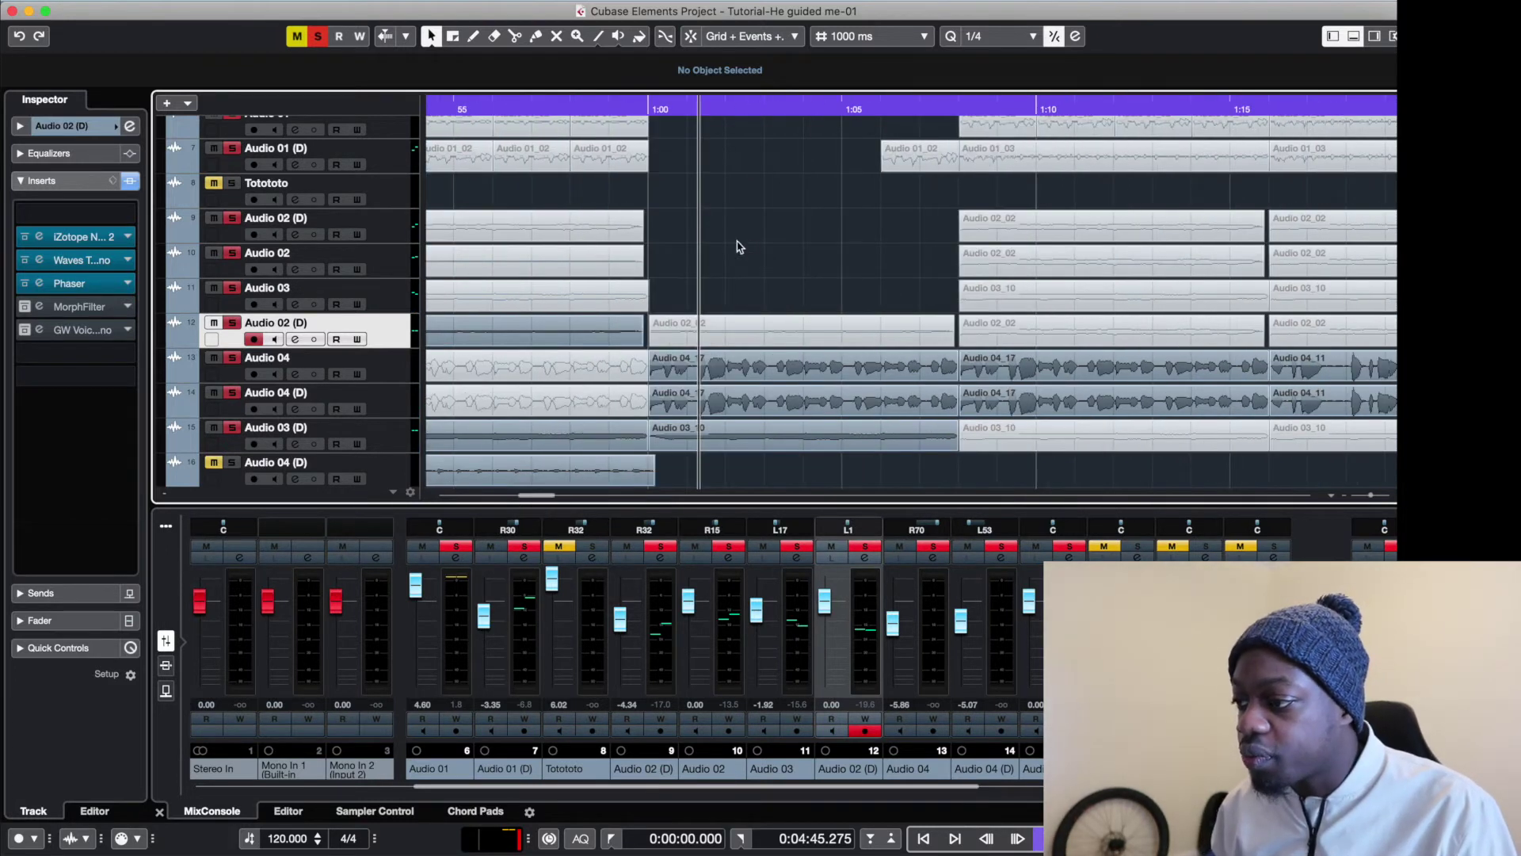
{"action": "key", "text": "space"}
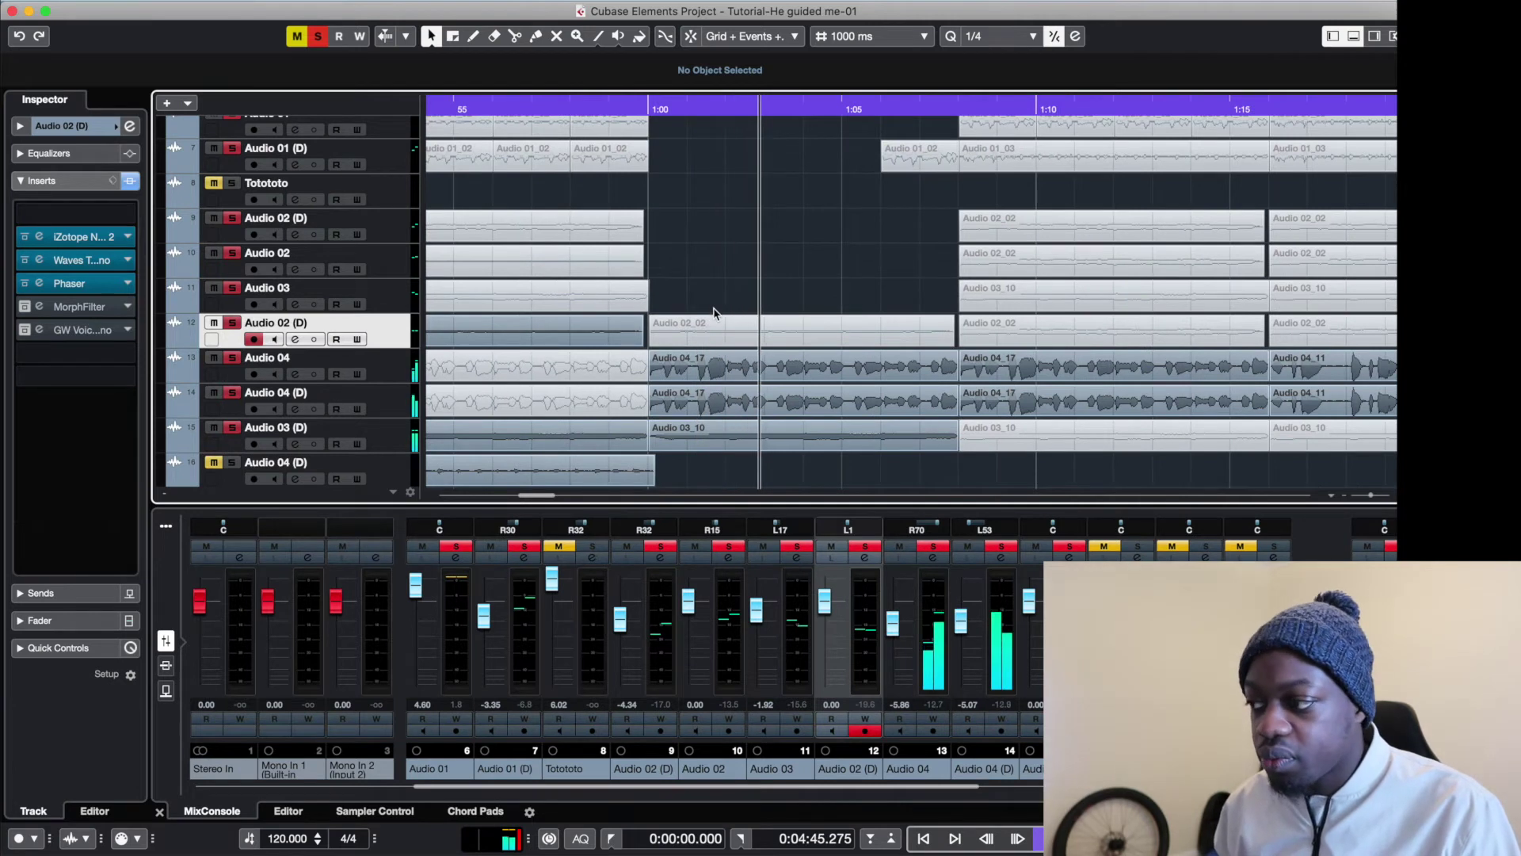
{"action": "left_click", "coordinate": [396, 371]}
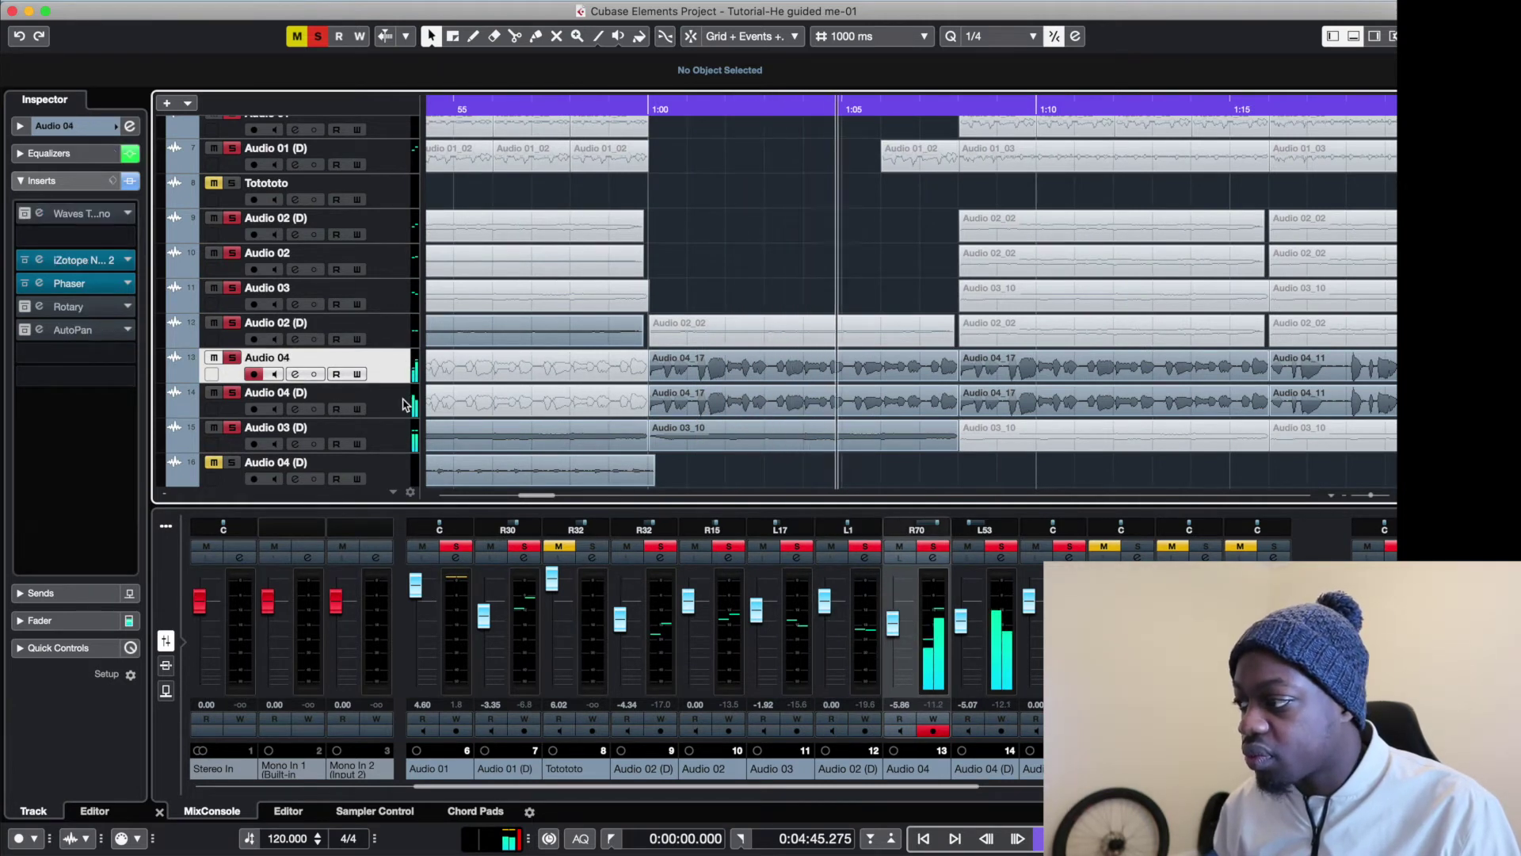
{"action": "left_click", "coordinate": [404, 404]}
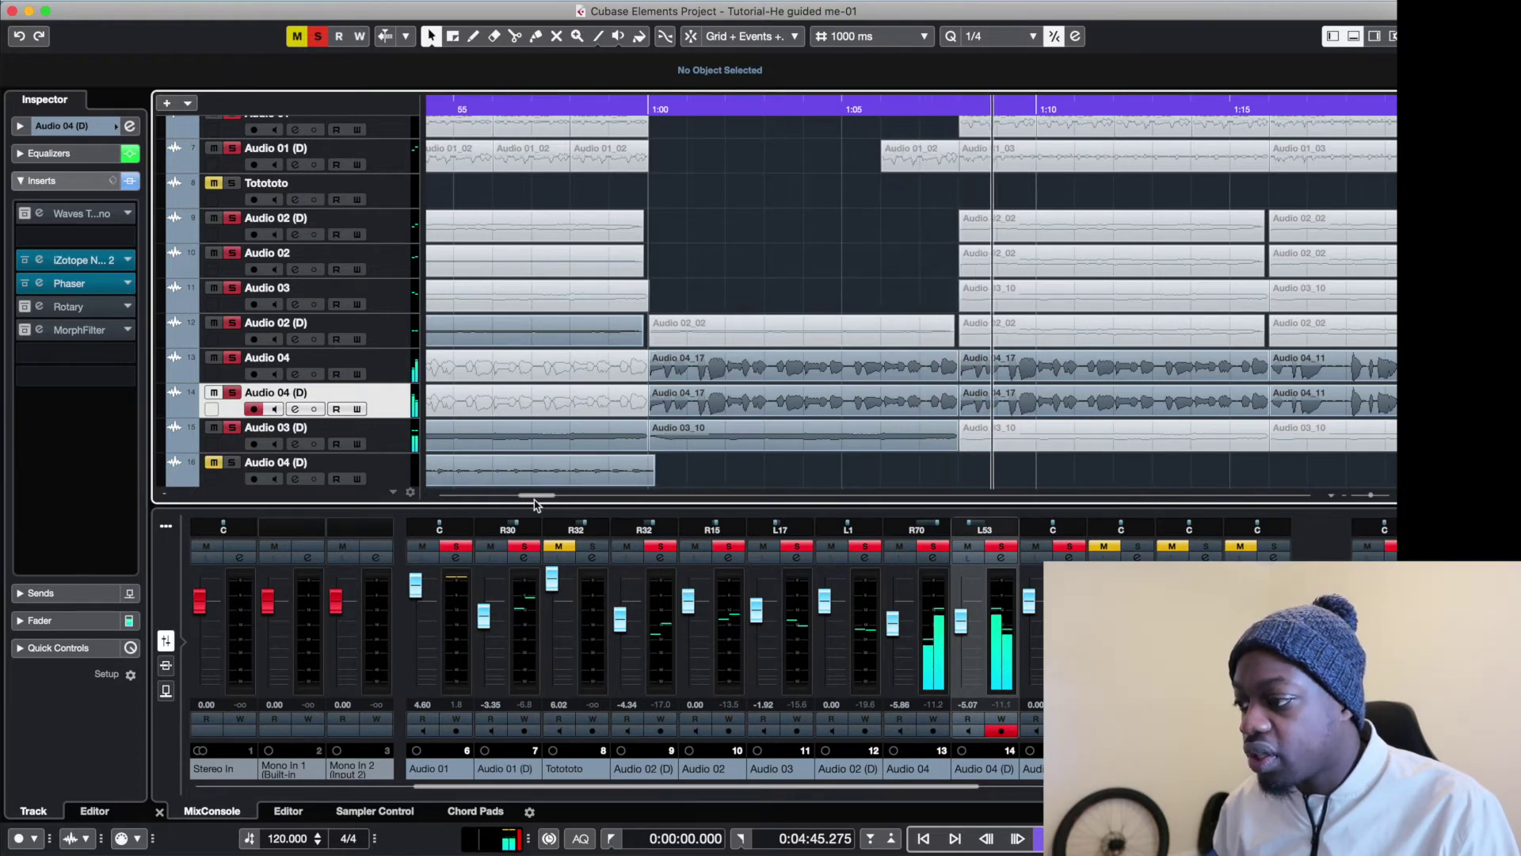
Follow playback of the soloed layers from about 1:09 to 1:17, examining the tracks down to the prechorus parts.
{"action": "mouse_move", "coordinate": [553, 496]}
{"action": "left_mouse_down"}
{"action": "mouse_move", "coordinate": [577, 492]}
{"action": "mouse_move", "coordinate": [555, 495]}
{"action": "left_mouse_up"}
{"action": "scroll", "coordinate": [713, 380], "scroll_direction": "up", "scroll_amount": 3}
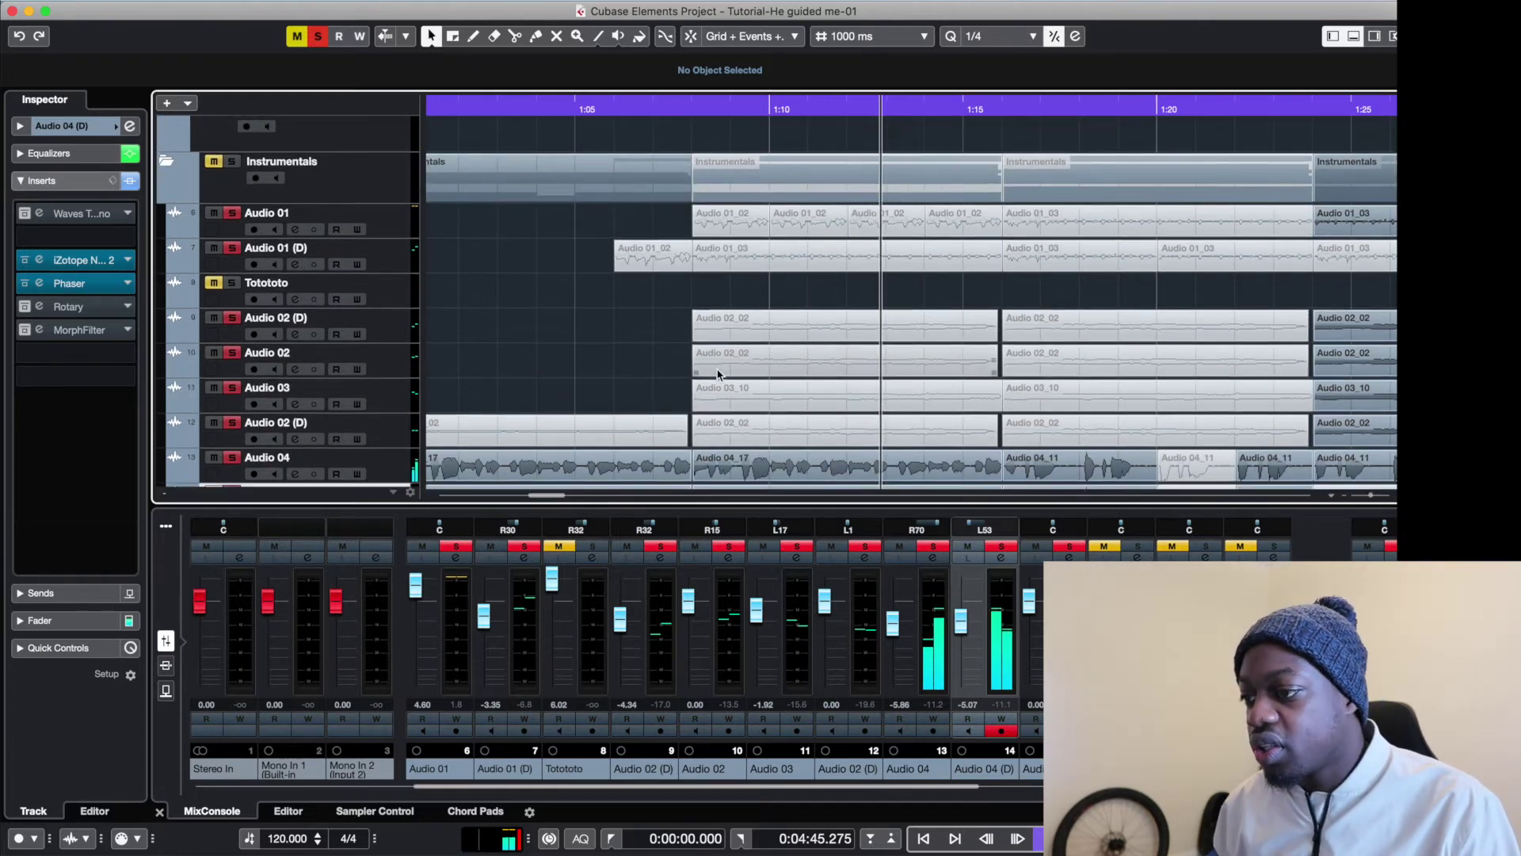
{"action": "scroll", "coordinate": [717, 374], "scroll_direction": "down", "scroll_amount": 2}
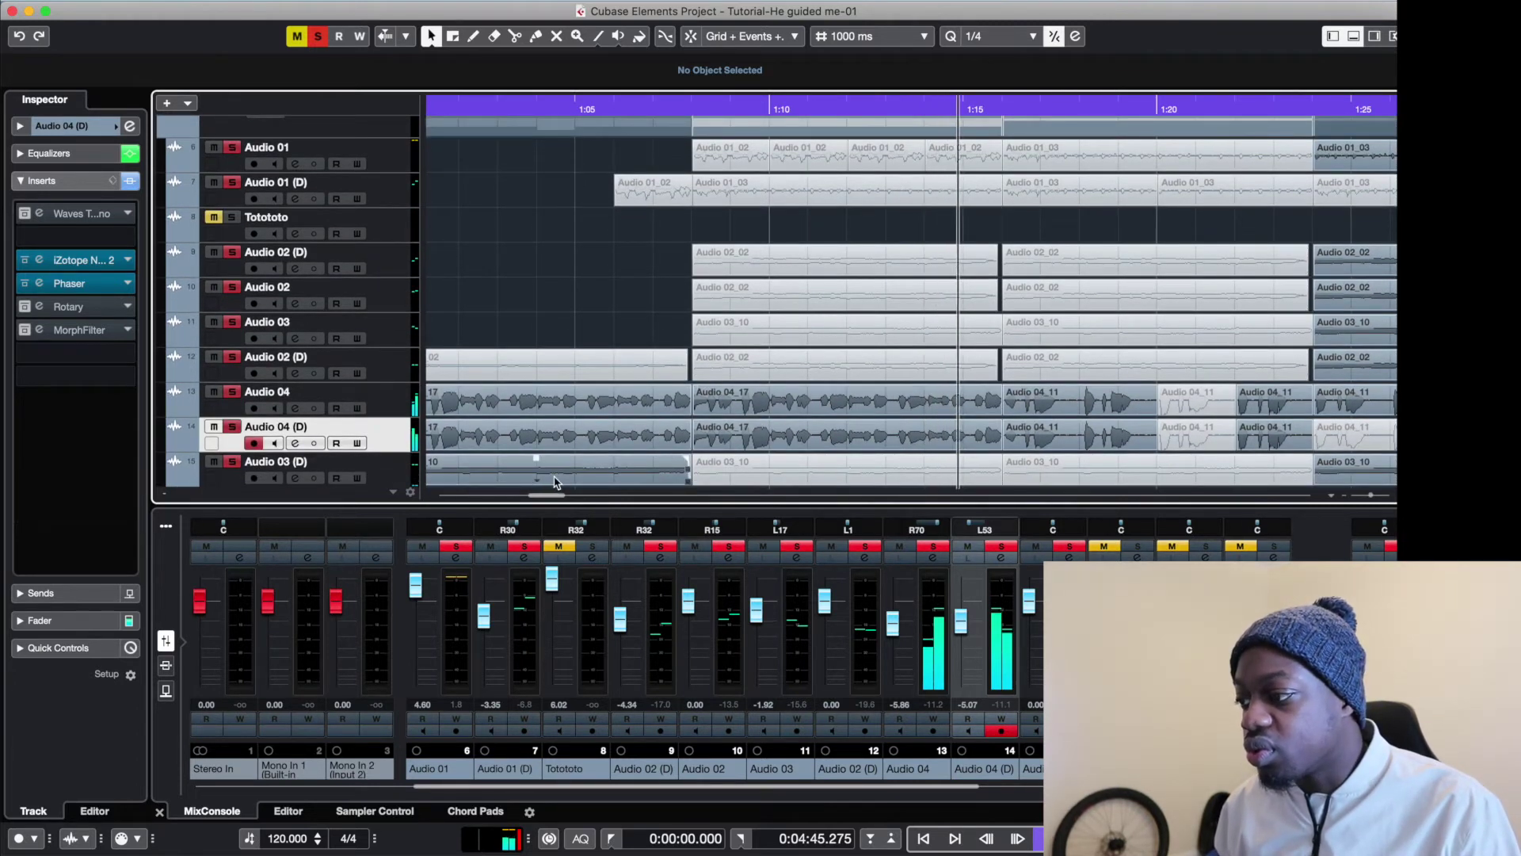
{"action": "left_click_drag", "start_coordinate": [545, 496], "coordinate": [560, 493]}
{"action": "scroll", "coordinate": [668, 419], "scroll_direction": "down", "scroll_amount": 2}
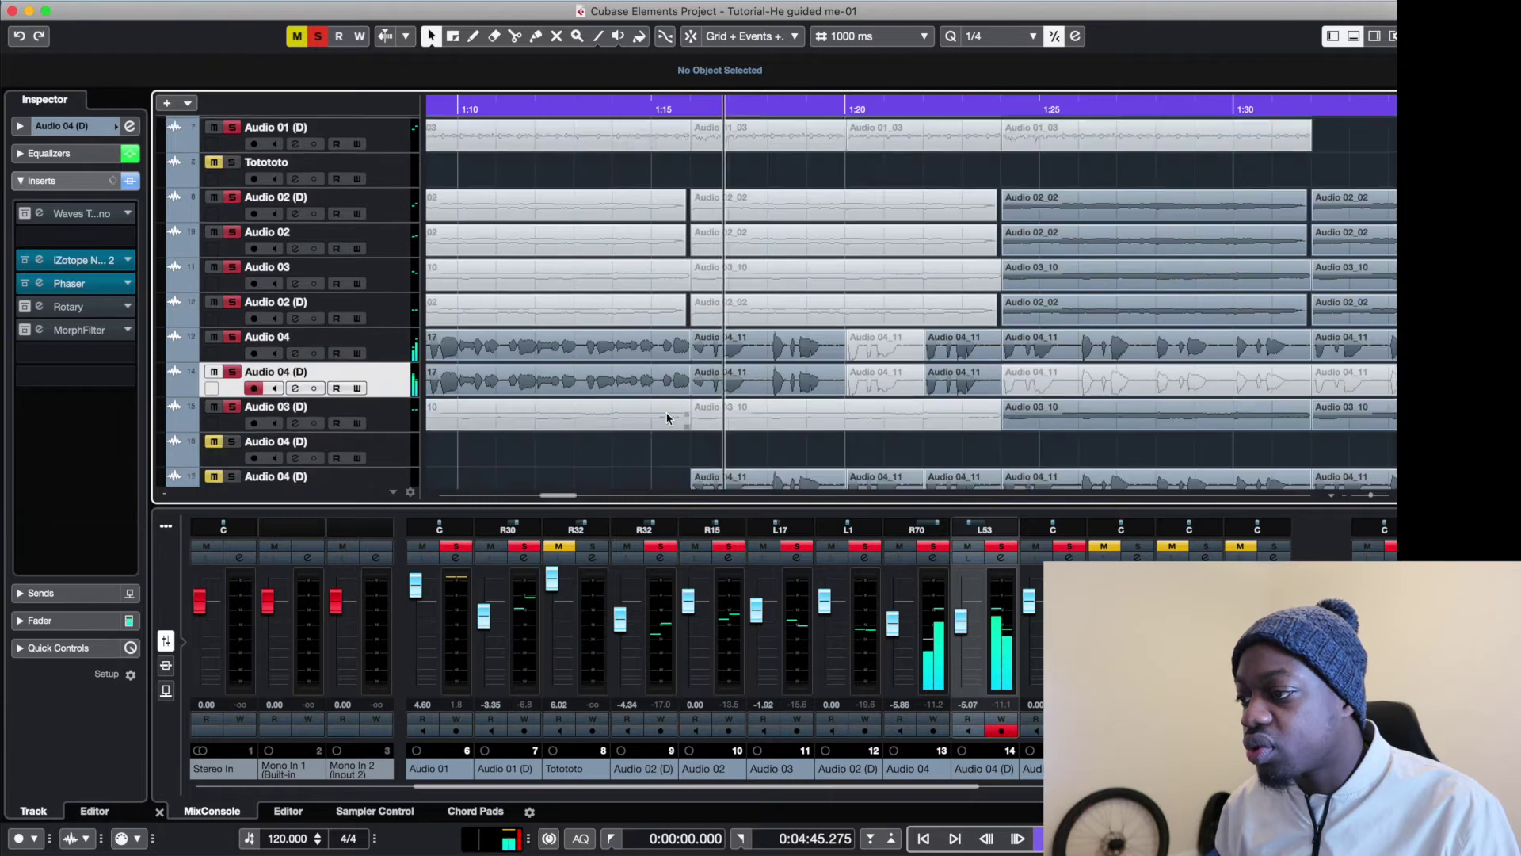
{"action": "scroll", "coordinate": [668, 418], "scroll_direction": "down", "scroll_amount": 3}
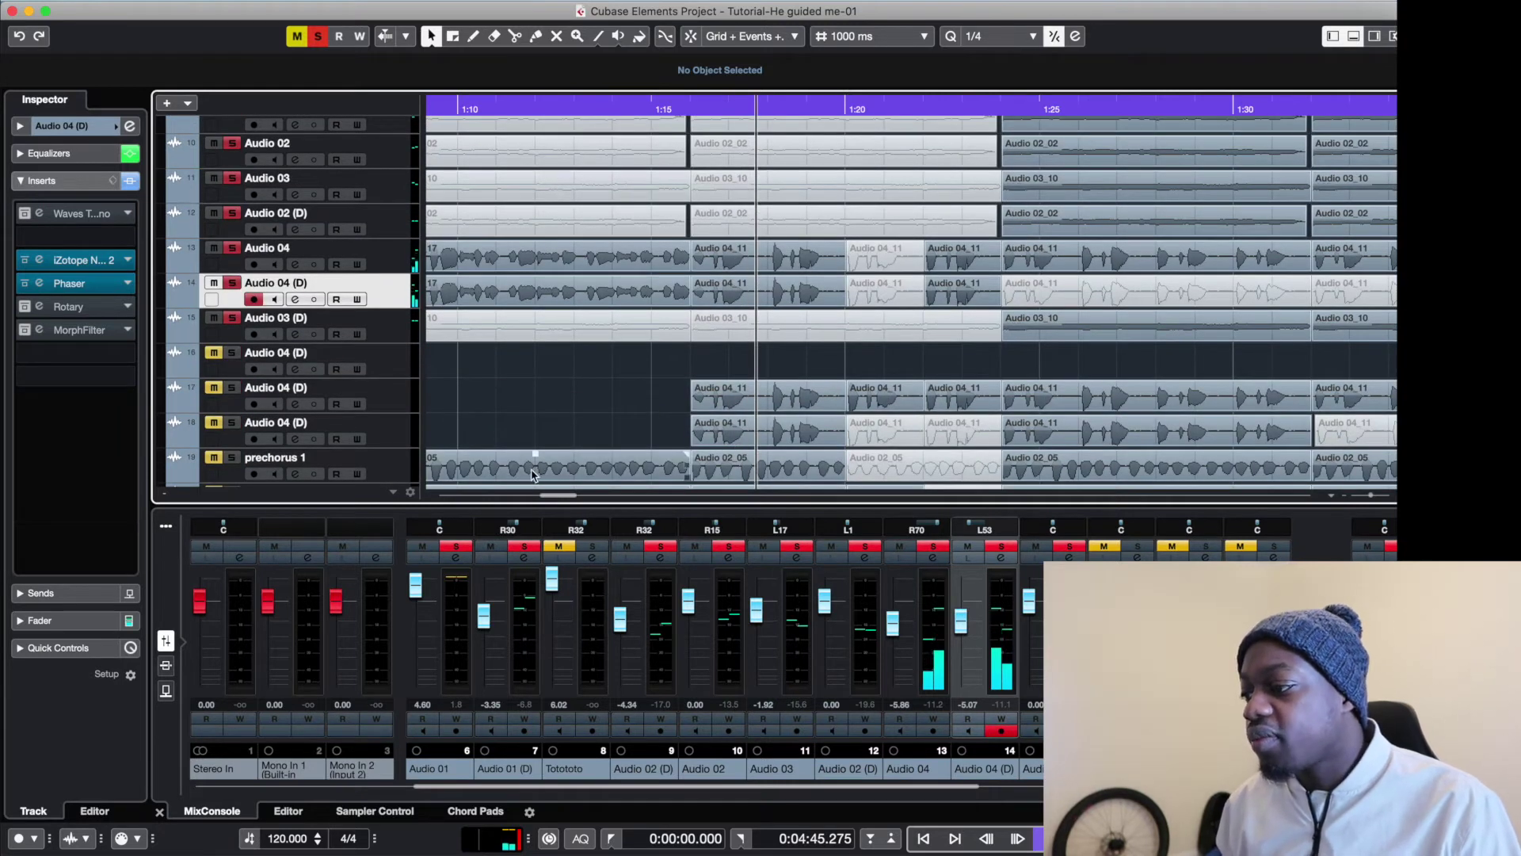
{"action": "scroll", "coordinate": [574, 437], "scroll_direction": "down", "scroll_amount": 3}
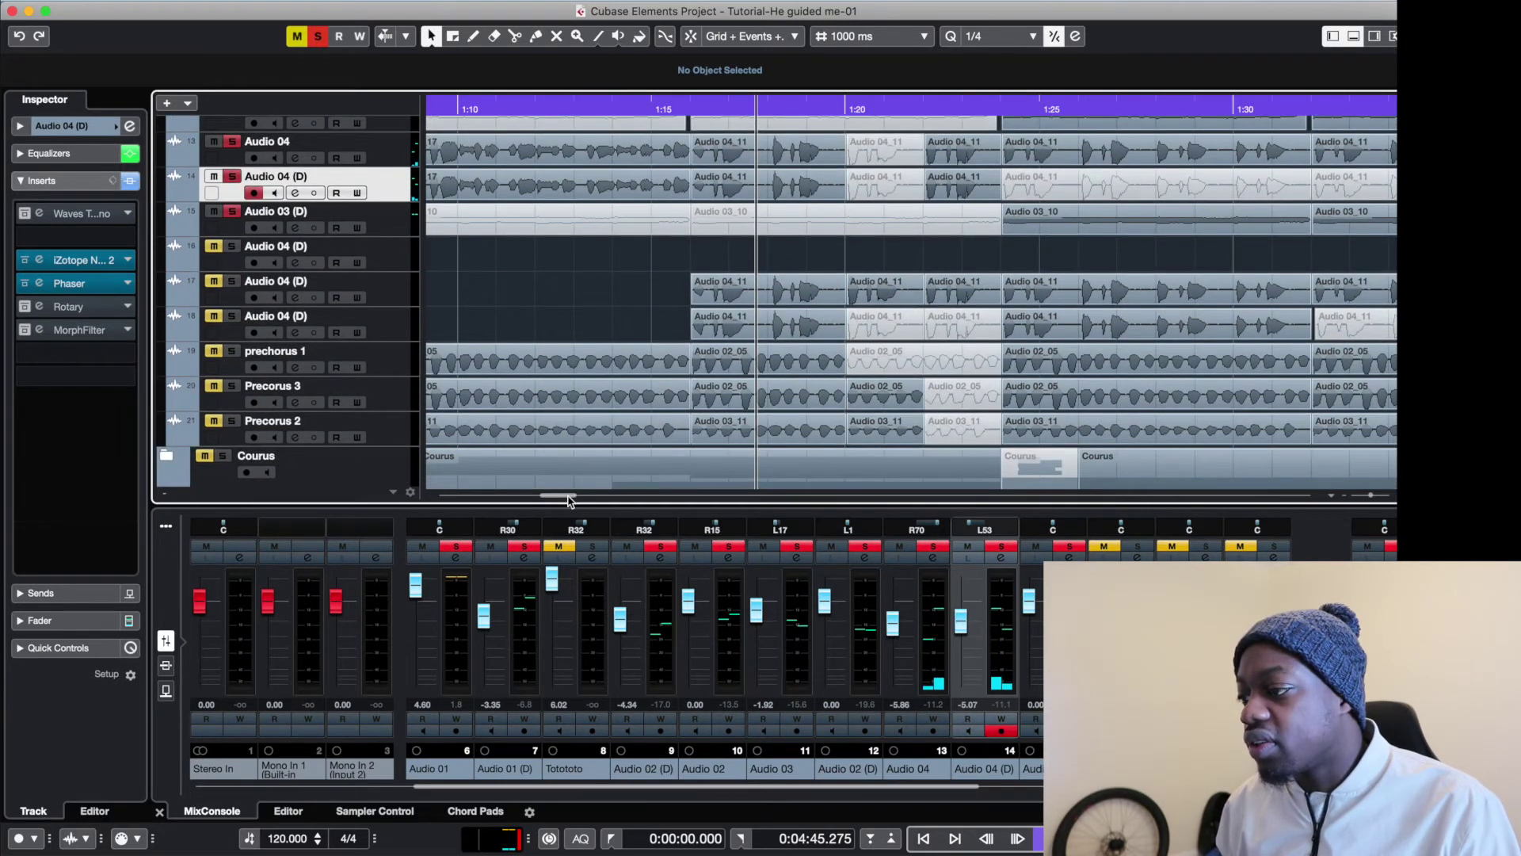
Add prechorus 1, Precorus 3 and Precorus 2 to the solo and play all soloed tracks from just after 1:00.
{"action": "left_click_drag", "start_coordinate": [567, 497], "coordinate": [545, 498]}
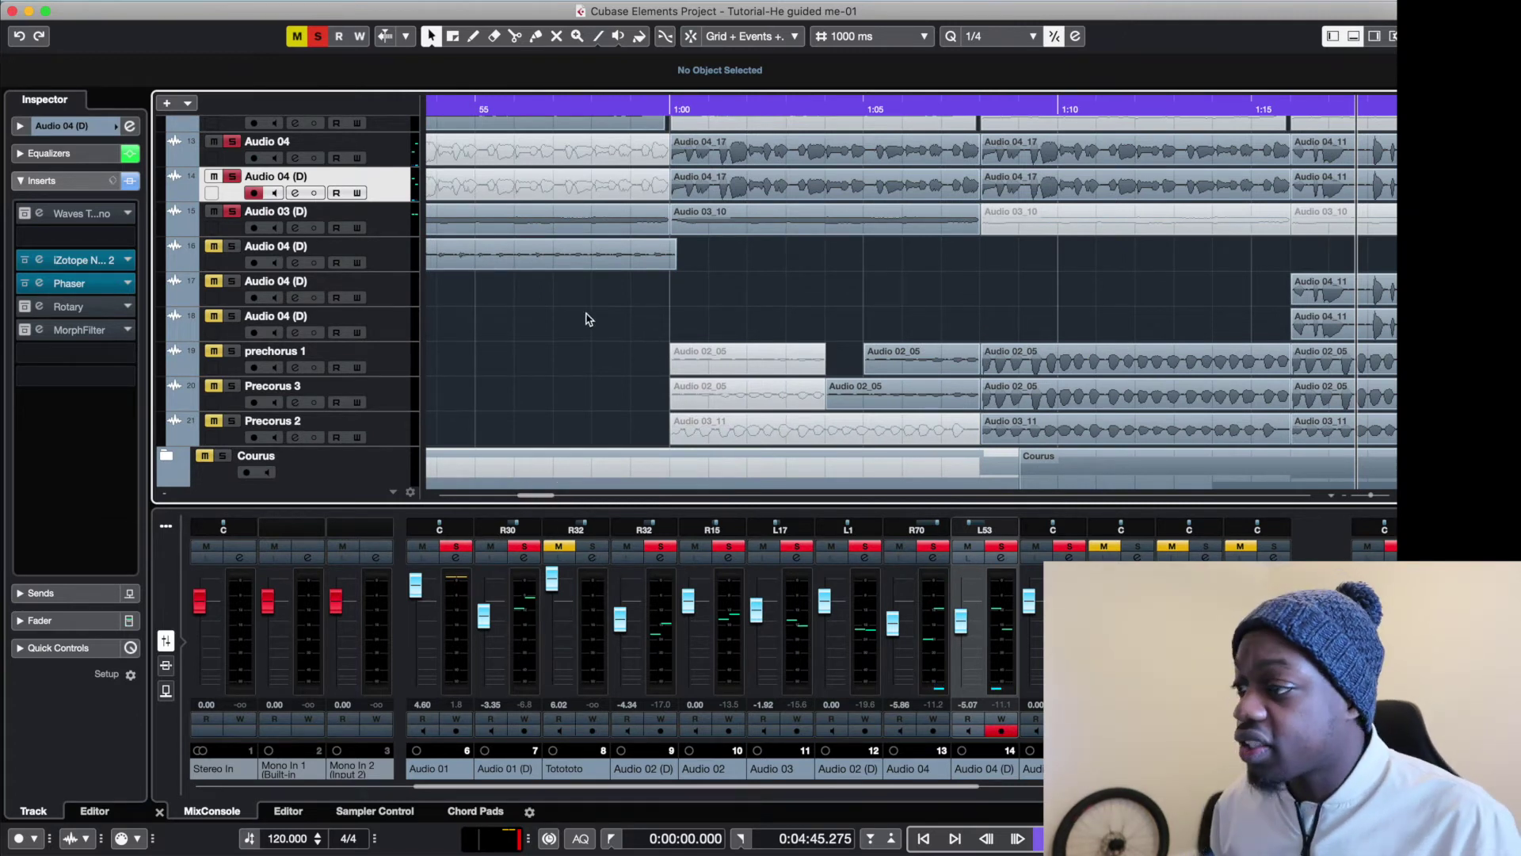
{"action": "left_click_drag", "start_coordinate": [523, 498], "coordinate": [503, 495]}
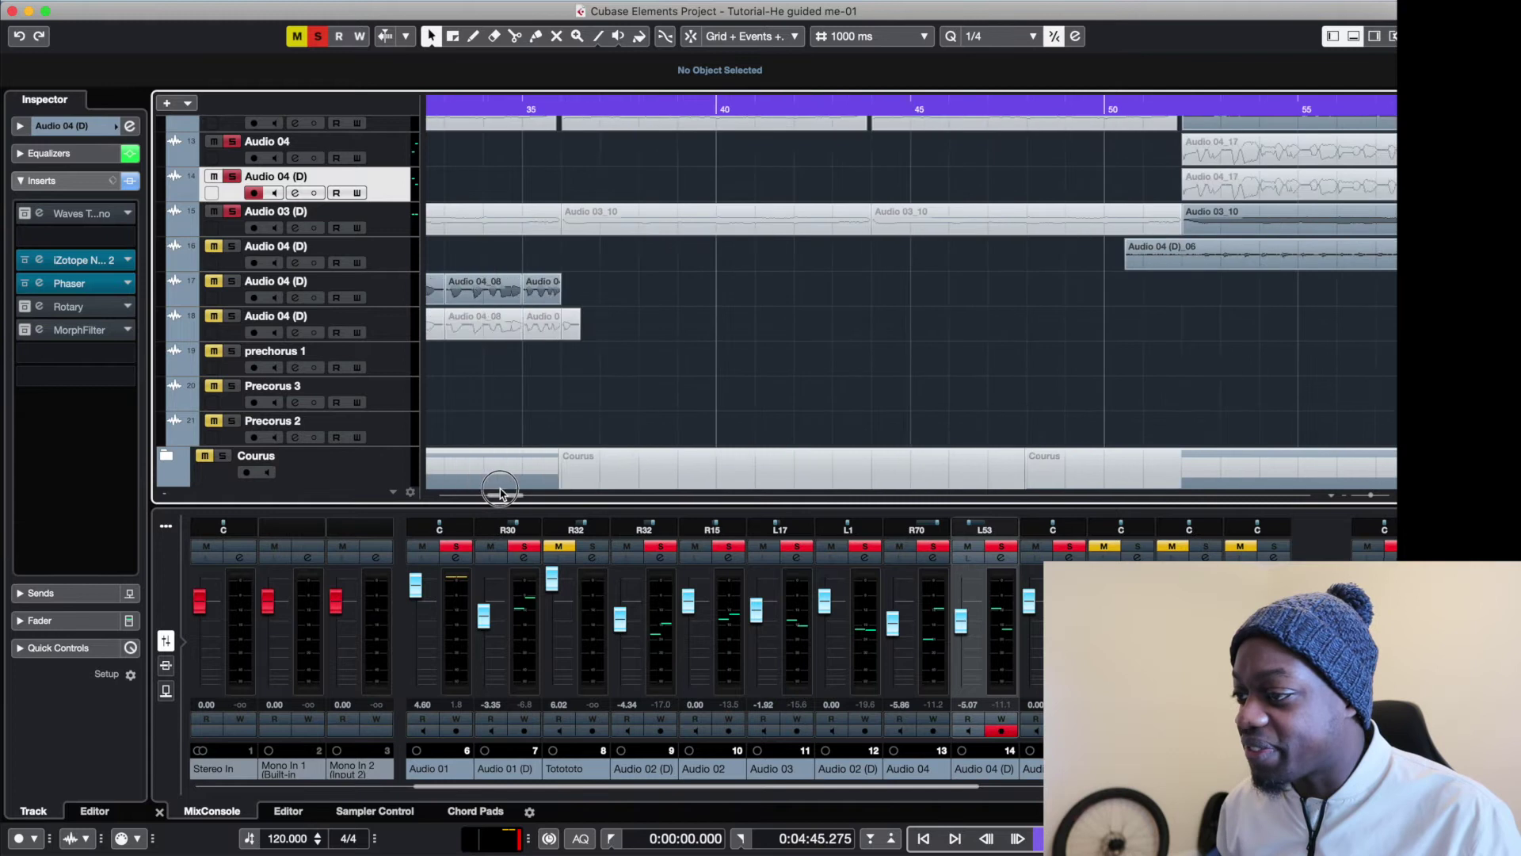
{"action": "scroll", "coordinate": [618, 282], "scroll_direction": "up", "scroll_amount": 2}
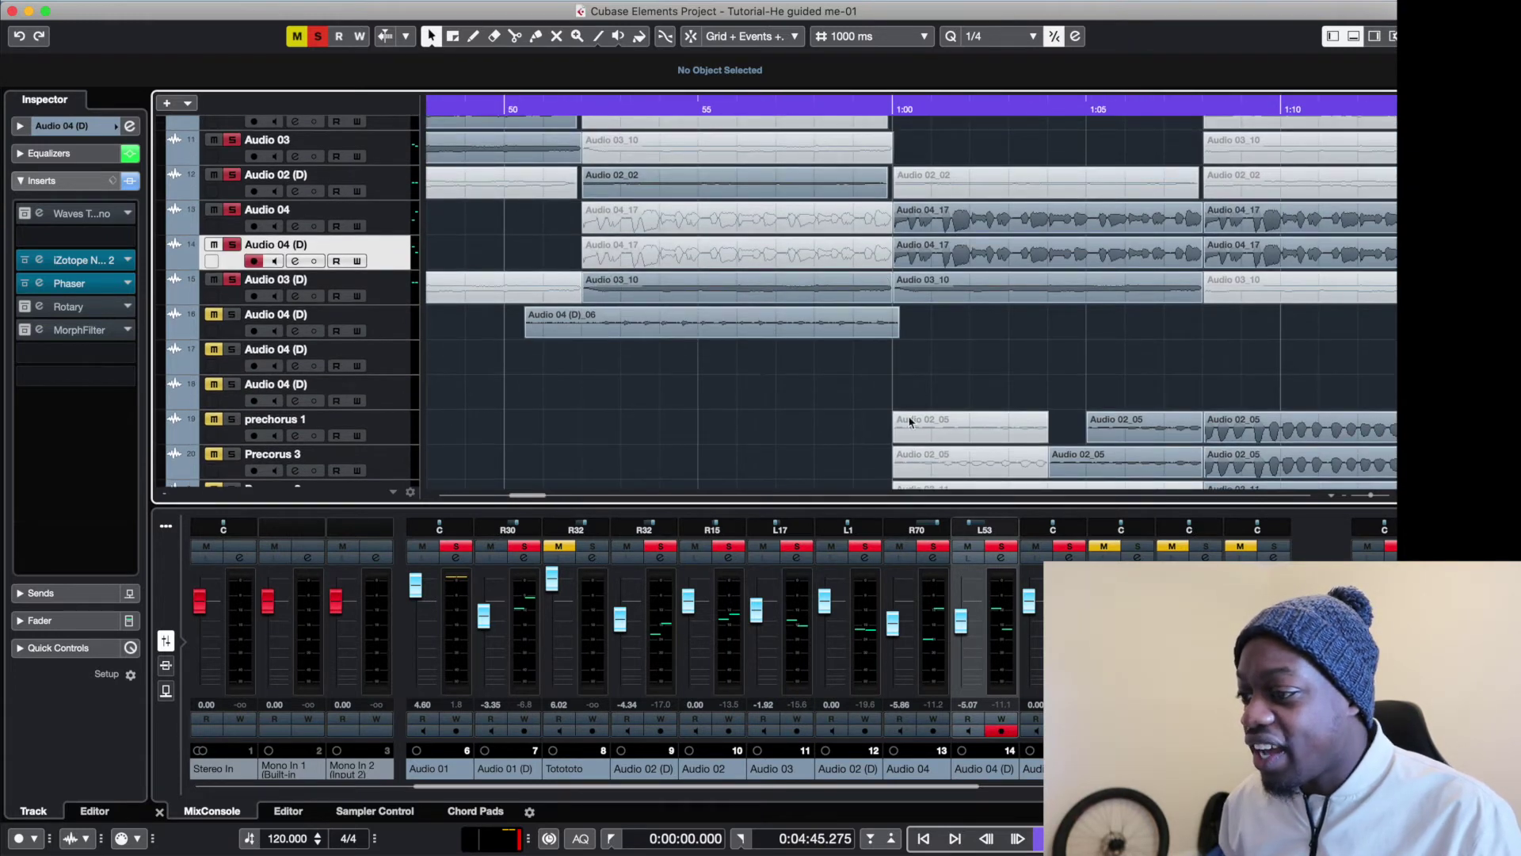
{"action": "scroll", "coordinate": [689, 410], "scroll_direction": "down", "scroll_amount": 1}
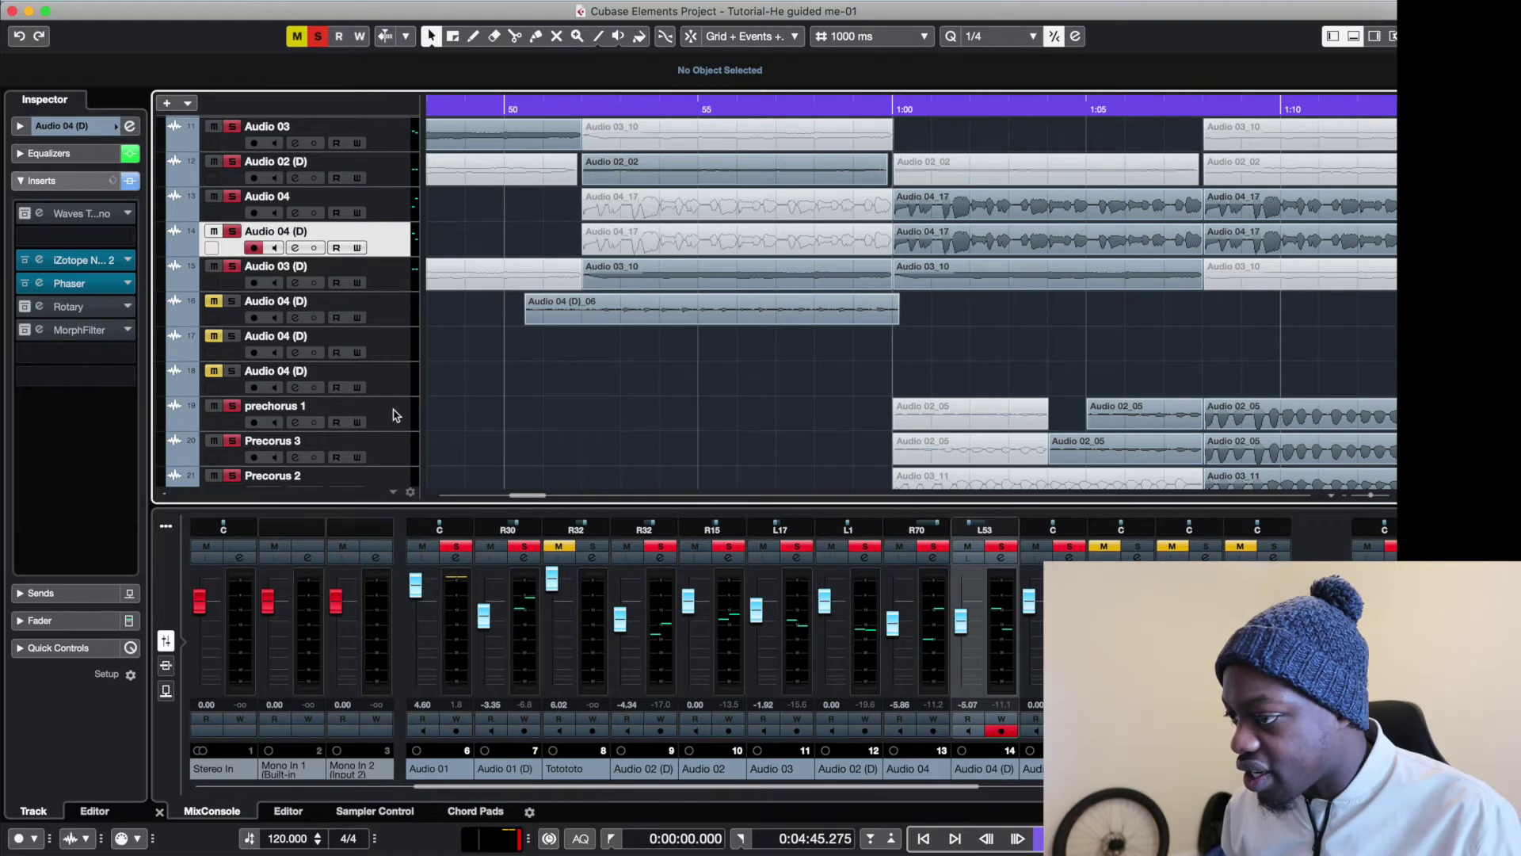
{"action": "left_click", "coordinate": [956, 107]}
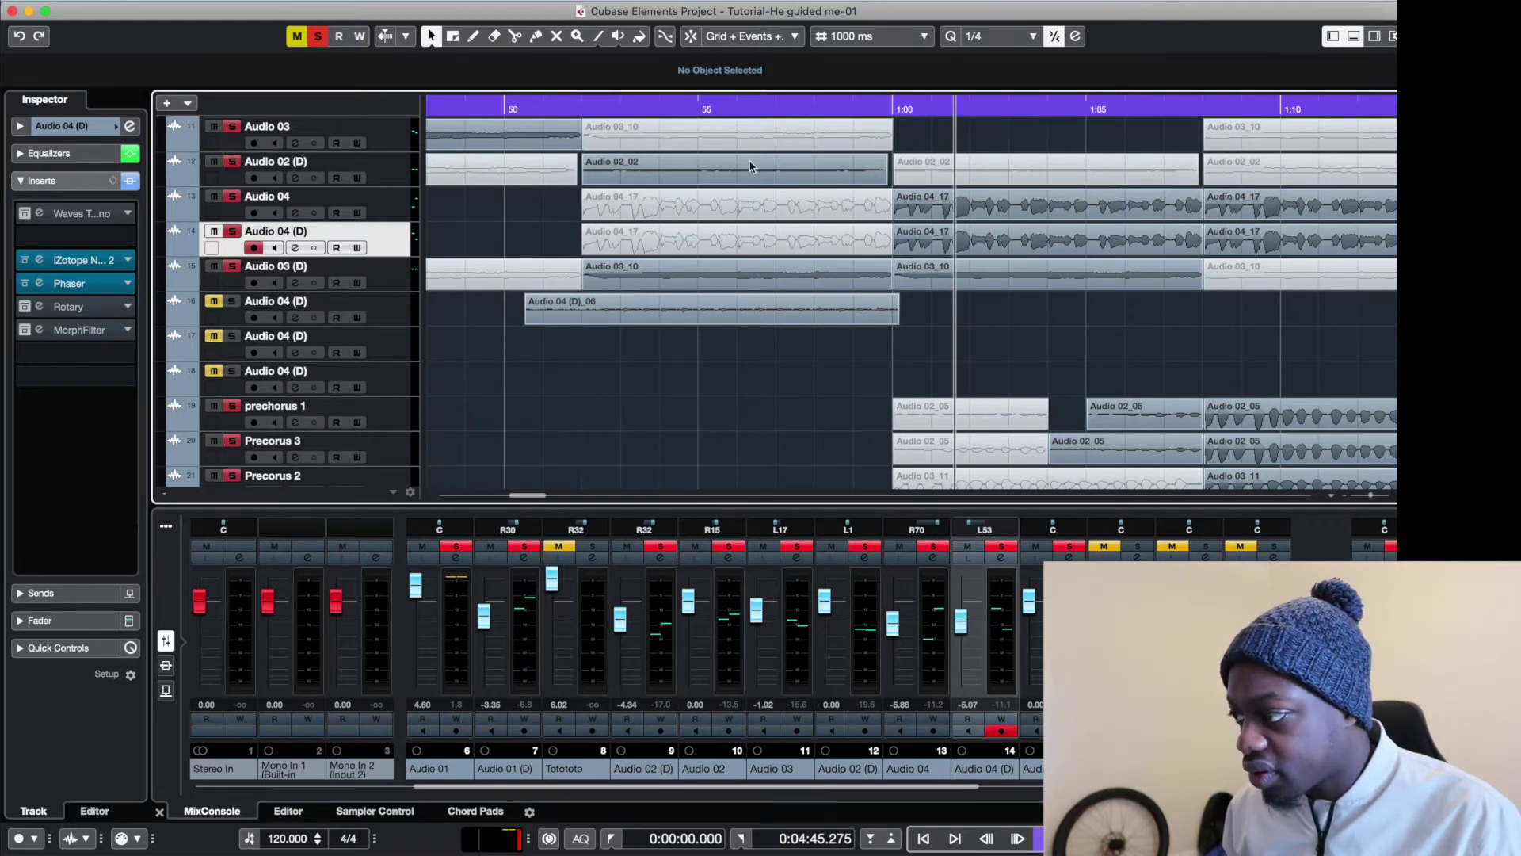
{"action": "key", "text": "space"}
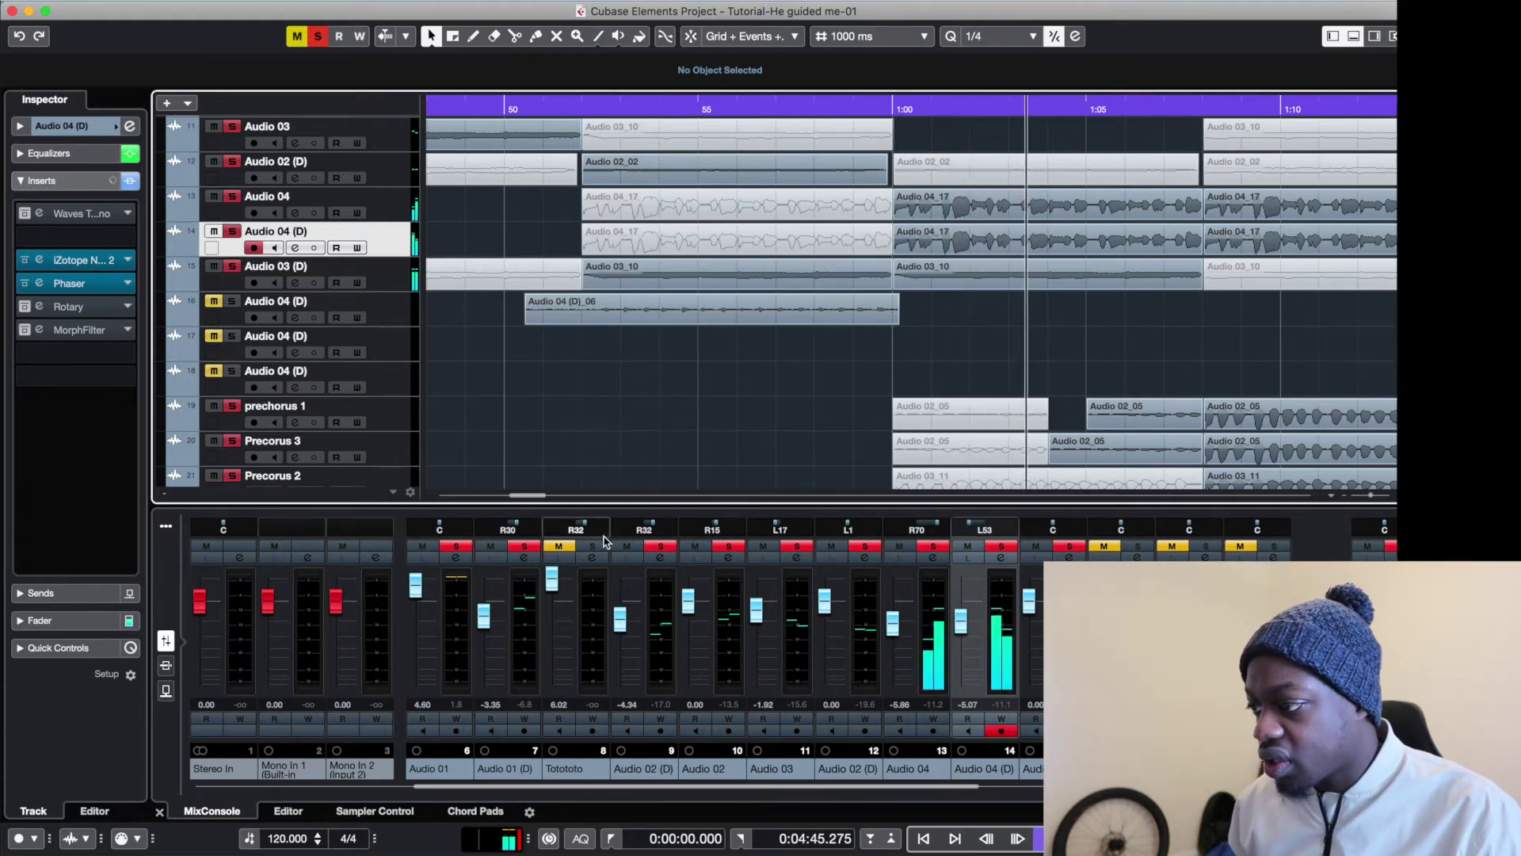
Resume playback from just before 1:08 to hear the prechorus layers with Audio 04, examining the tracks down to the prechorus parts.
{"action": "left_click_drag", "start_coordinate": [537, 496], "coordinate": [547, 498]}
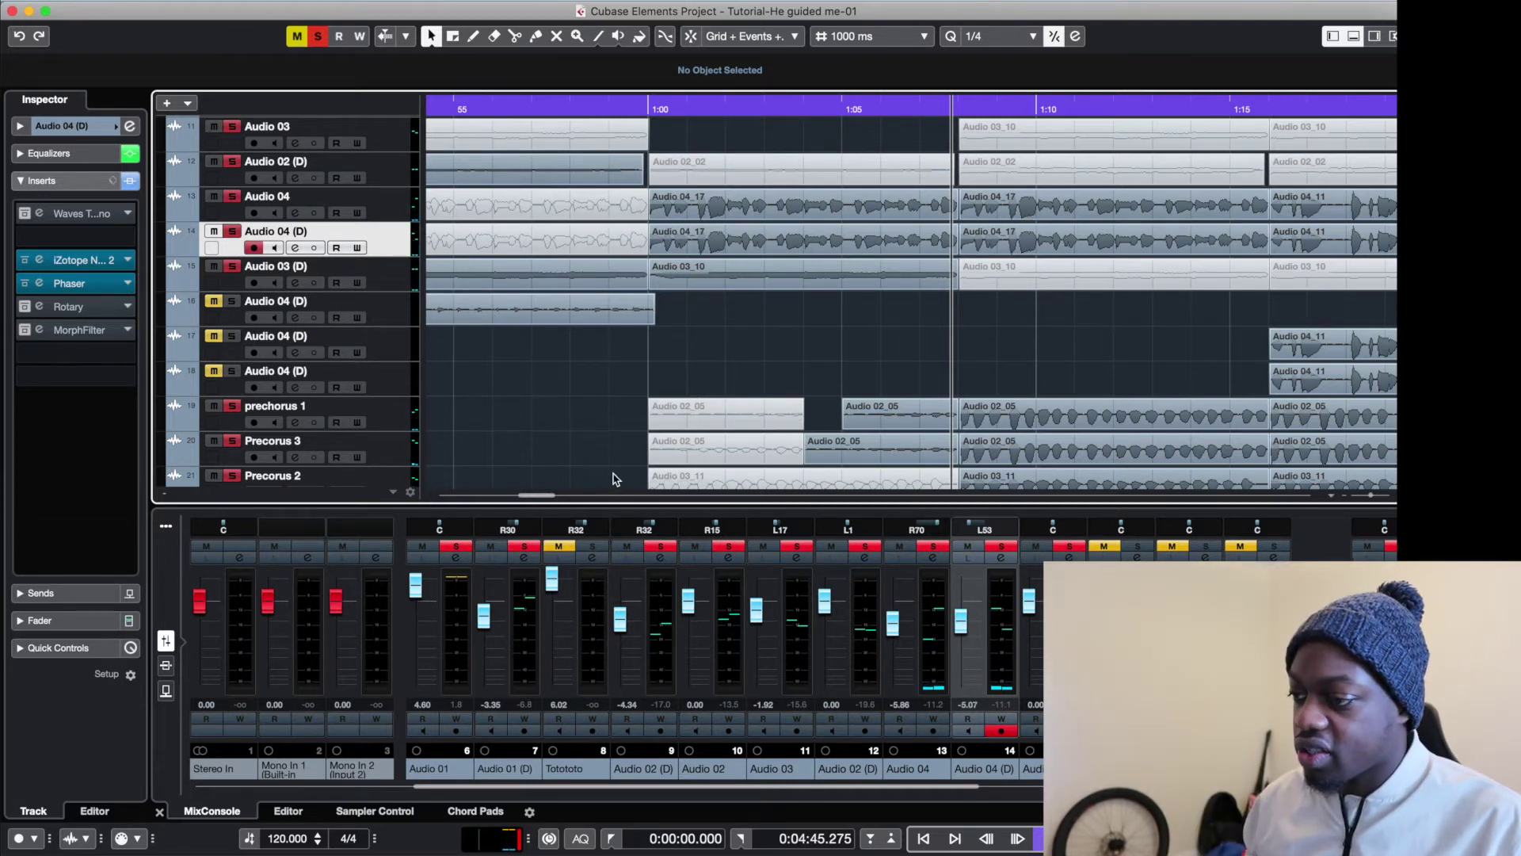
{"action": "key", "text": "space"}
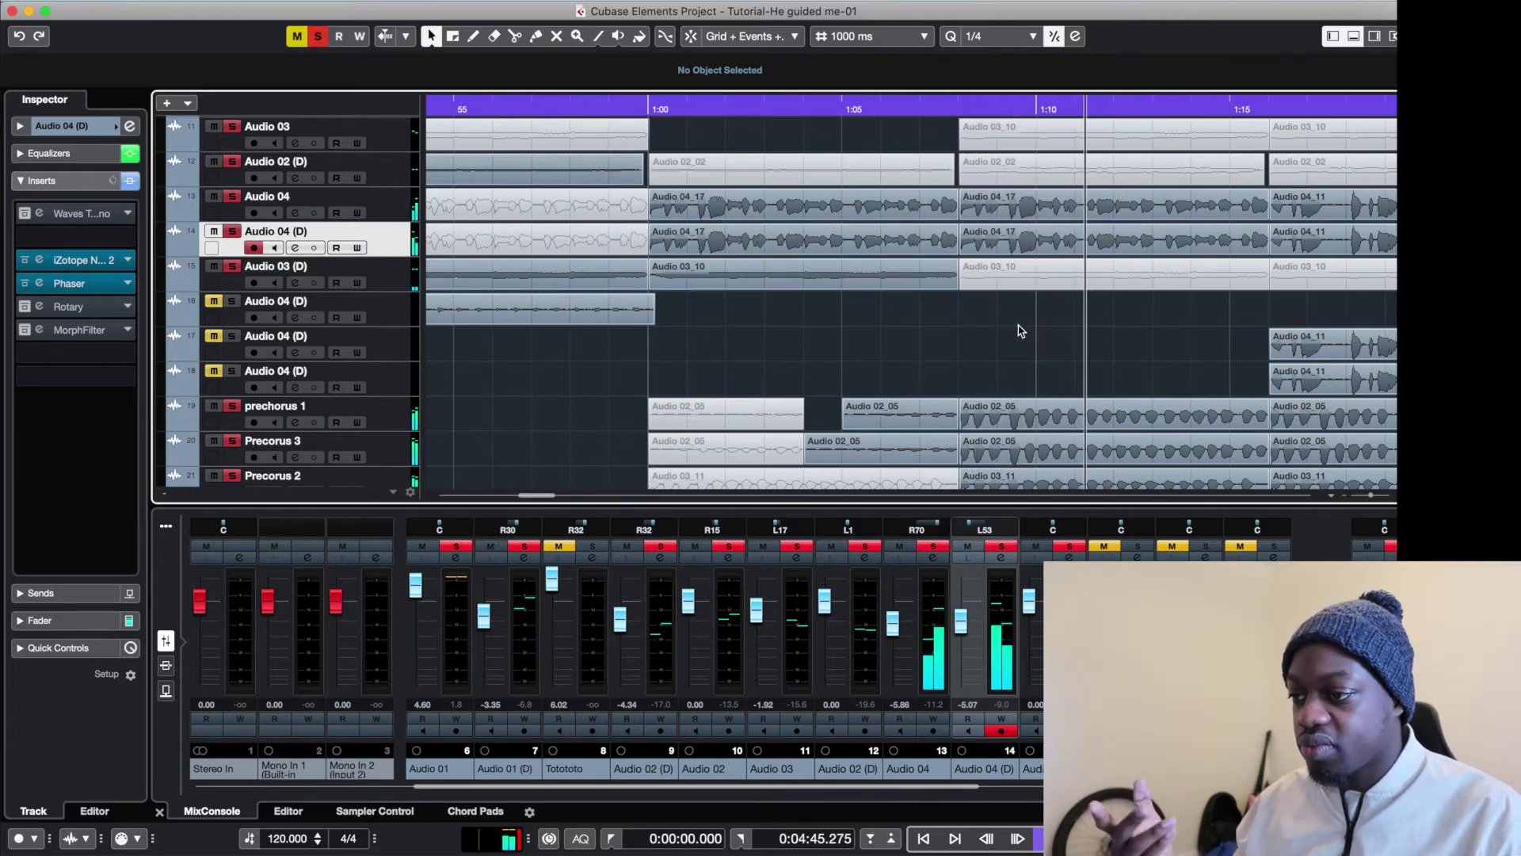
{"action": "scroll", "coordinate": [1028, 309], "scroll_direction": "down", "scroll_amount": 5}
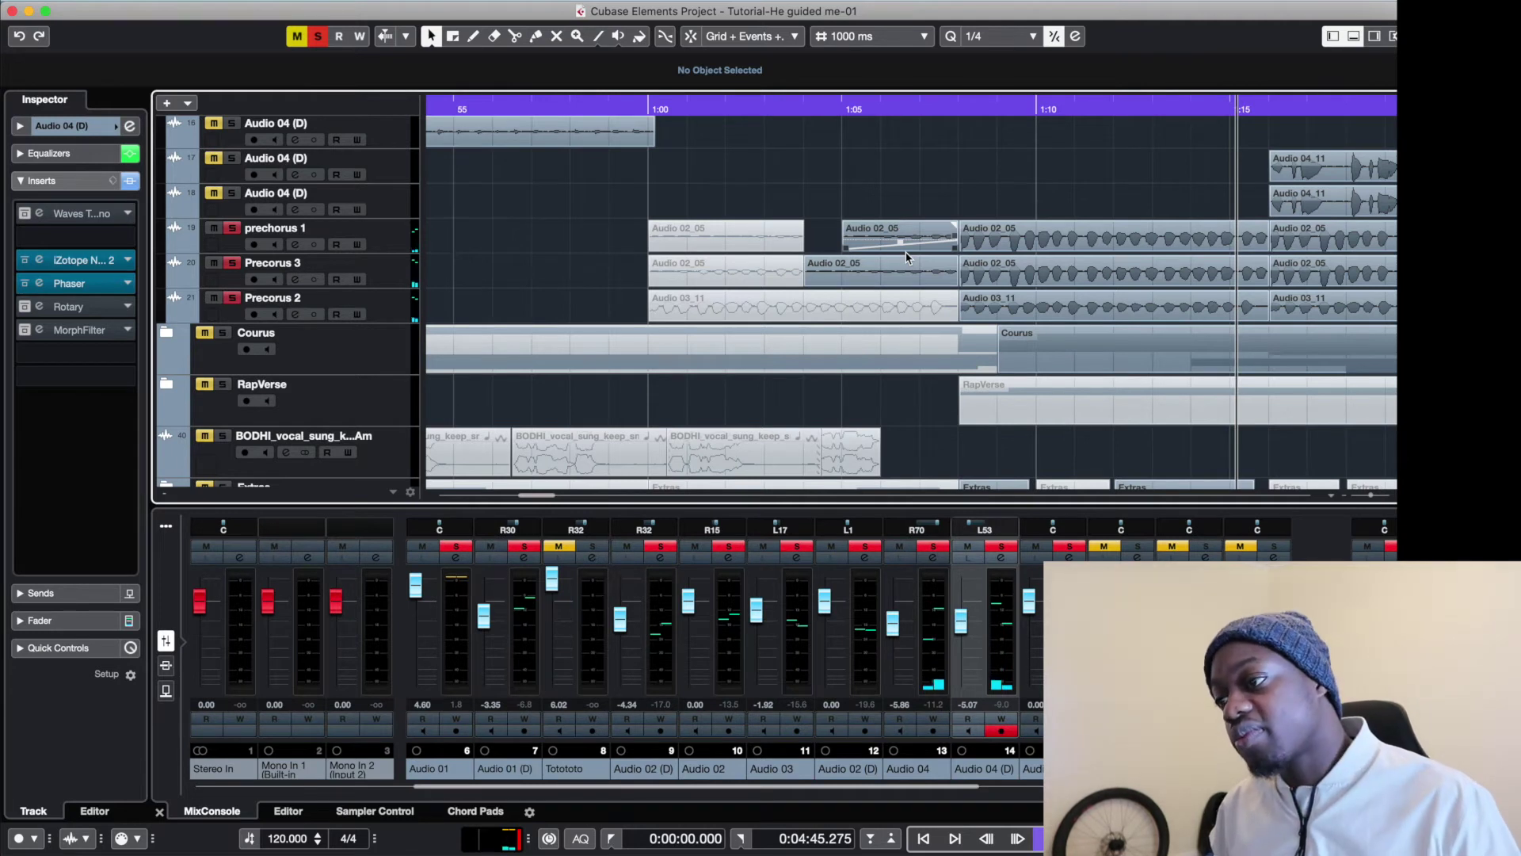
Play the soloed Audio 02 and Audio 03 background layers from about the 30 mark.
{"action": "scroll", "coordinate": [842, 261], "scroll_direction": "up", "scroll_amount": 10}
{"action": "left_click_drag", "start_coordinate": [532, 493], "coordinate": [492, 496]}
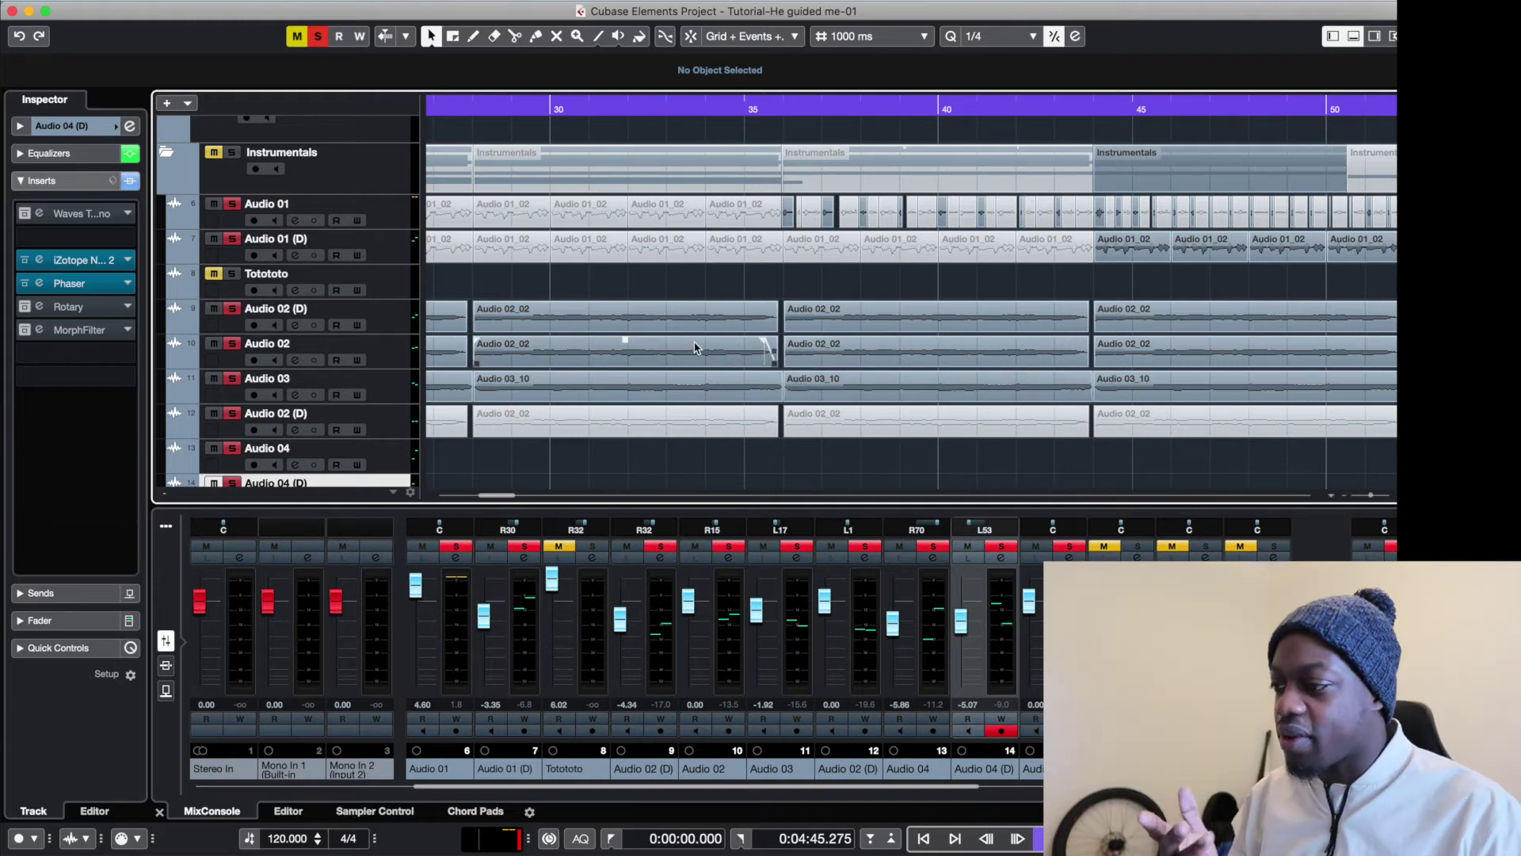
{"action": "left_click", "coordinate": [559, 110]}
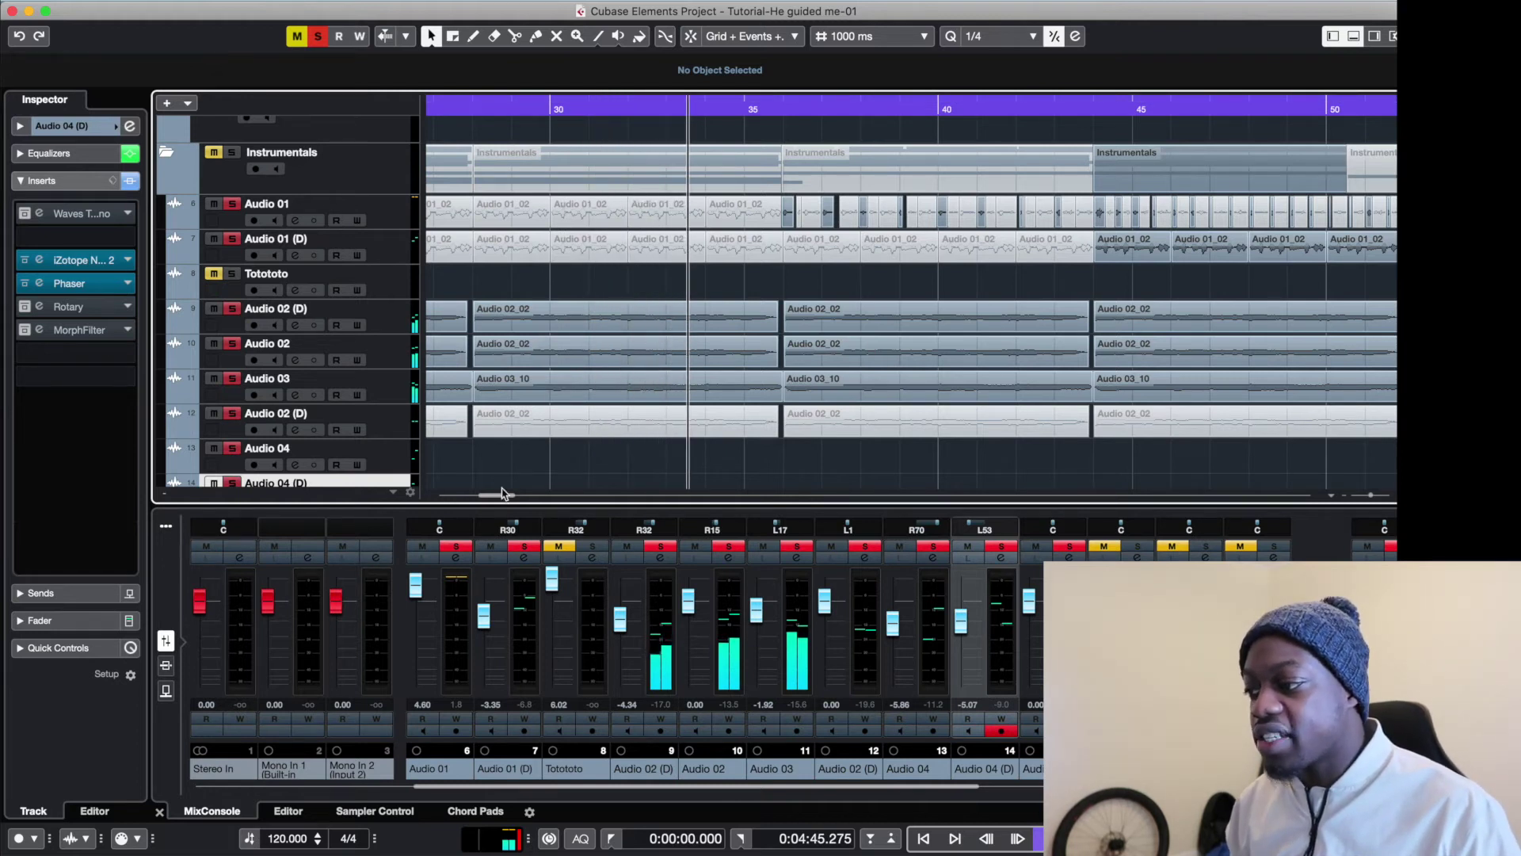
Play the soloed Audio 04 and prechorus layers together from just before 1:05.
{"action": "left_click_drag", "start_coordinate": [499, 499], "coordinate": [545, 492]}
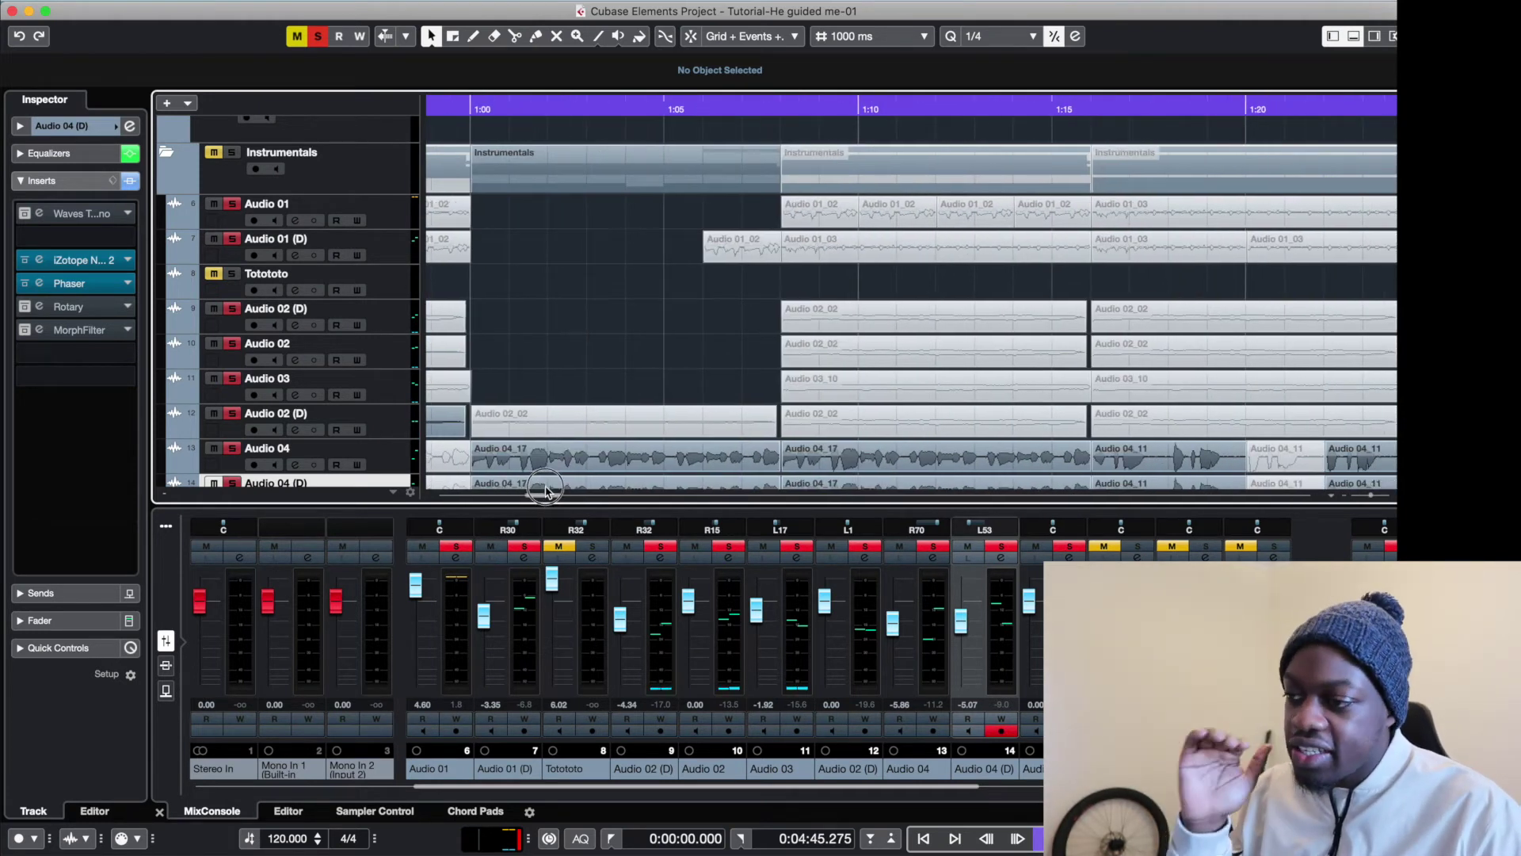
{"action": "scroll", "coordinate": [776, 321], "scroll_direction": "down", "scroll_amount": 8}
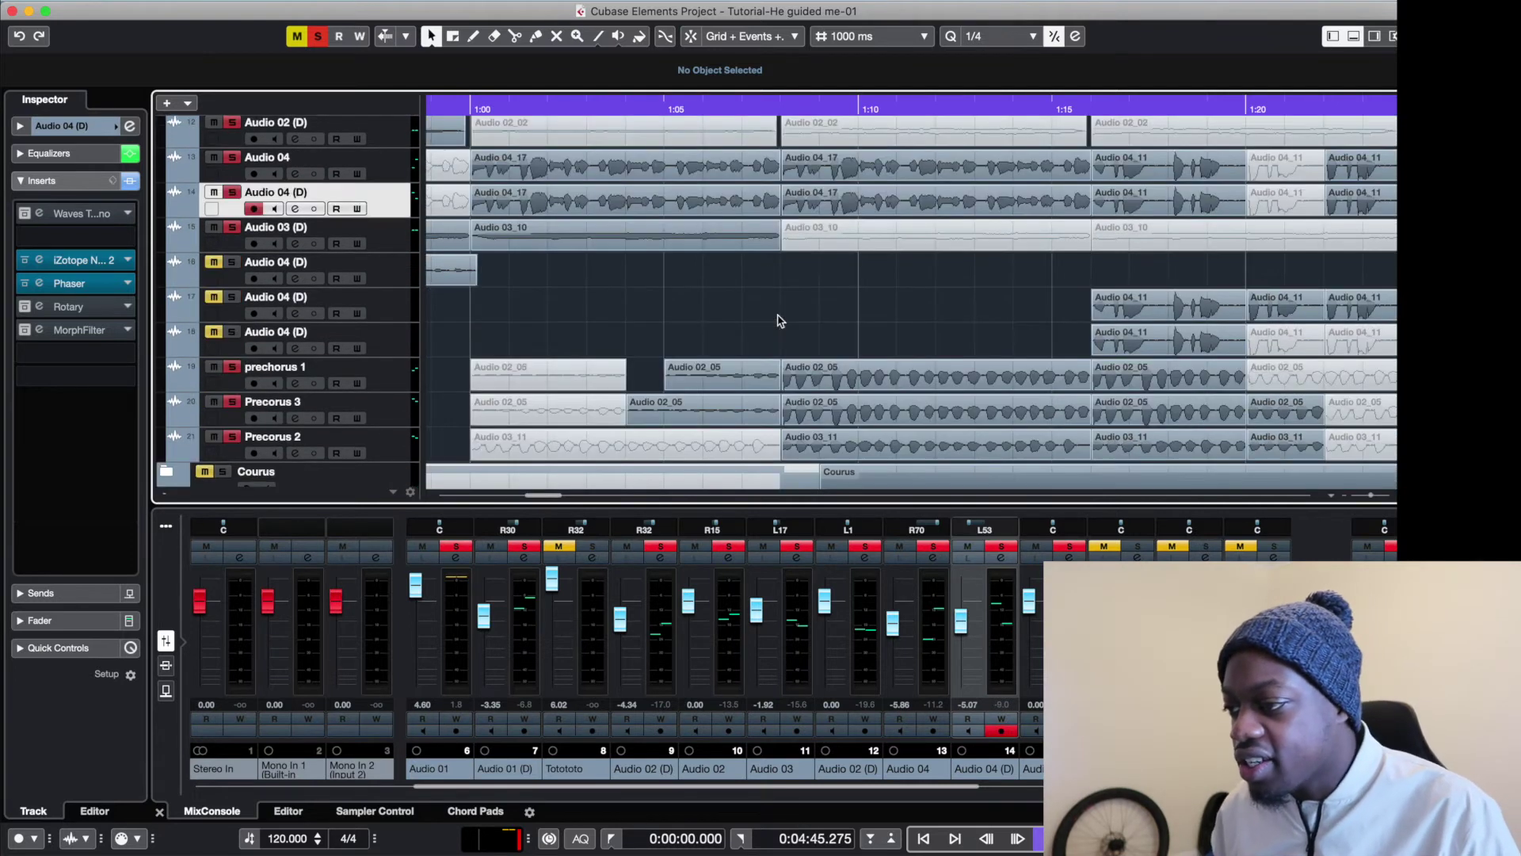
{"action": "left_click", "coordinate": [674, 106]}
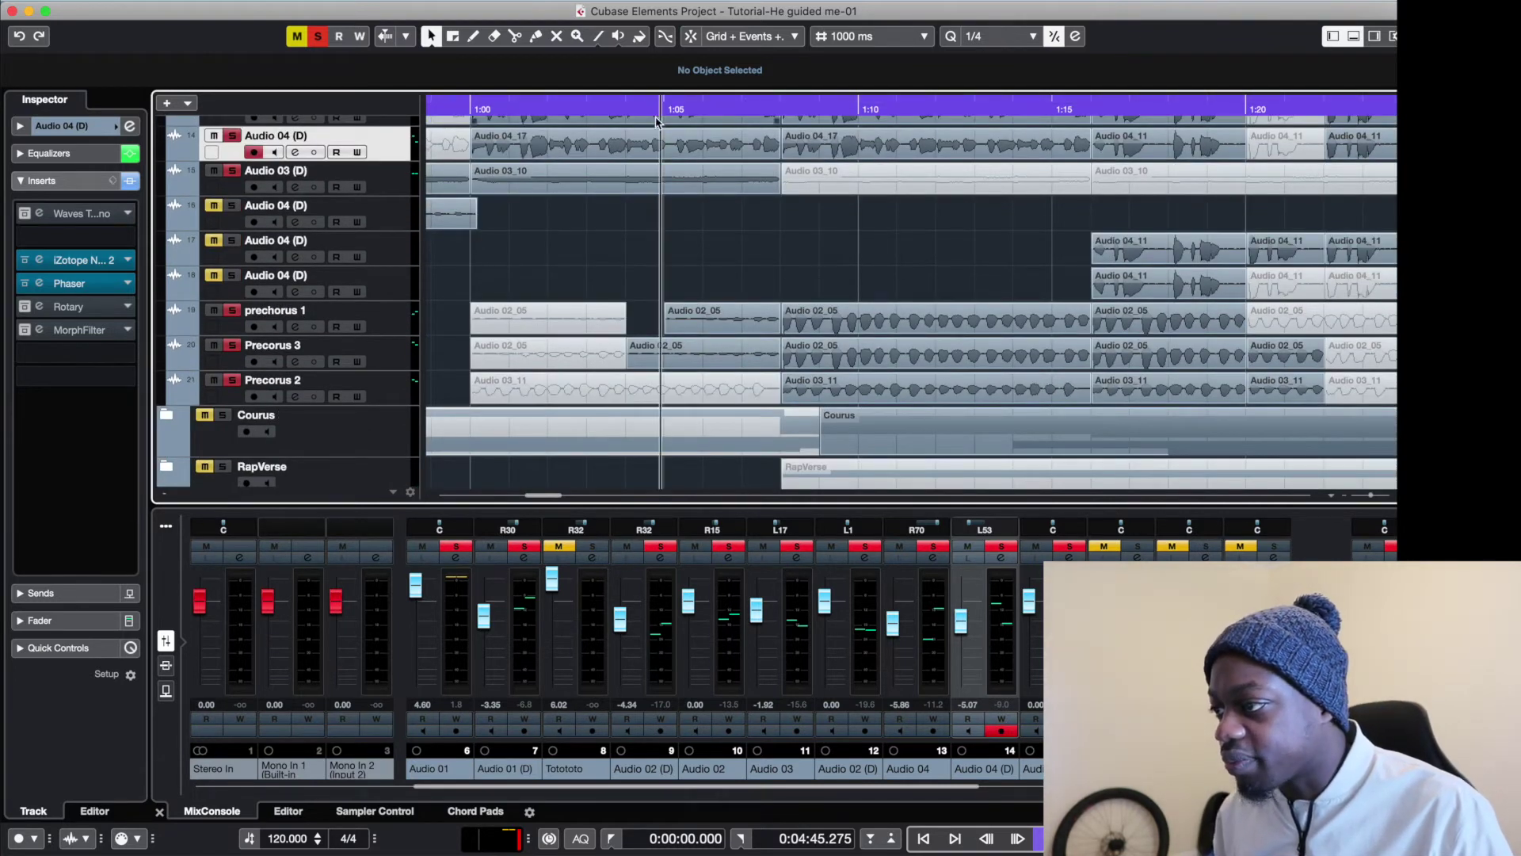
{"action": "key", "text": "space"}
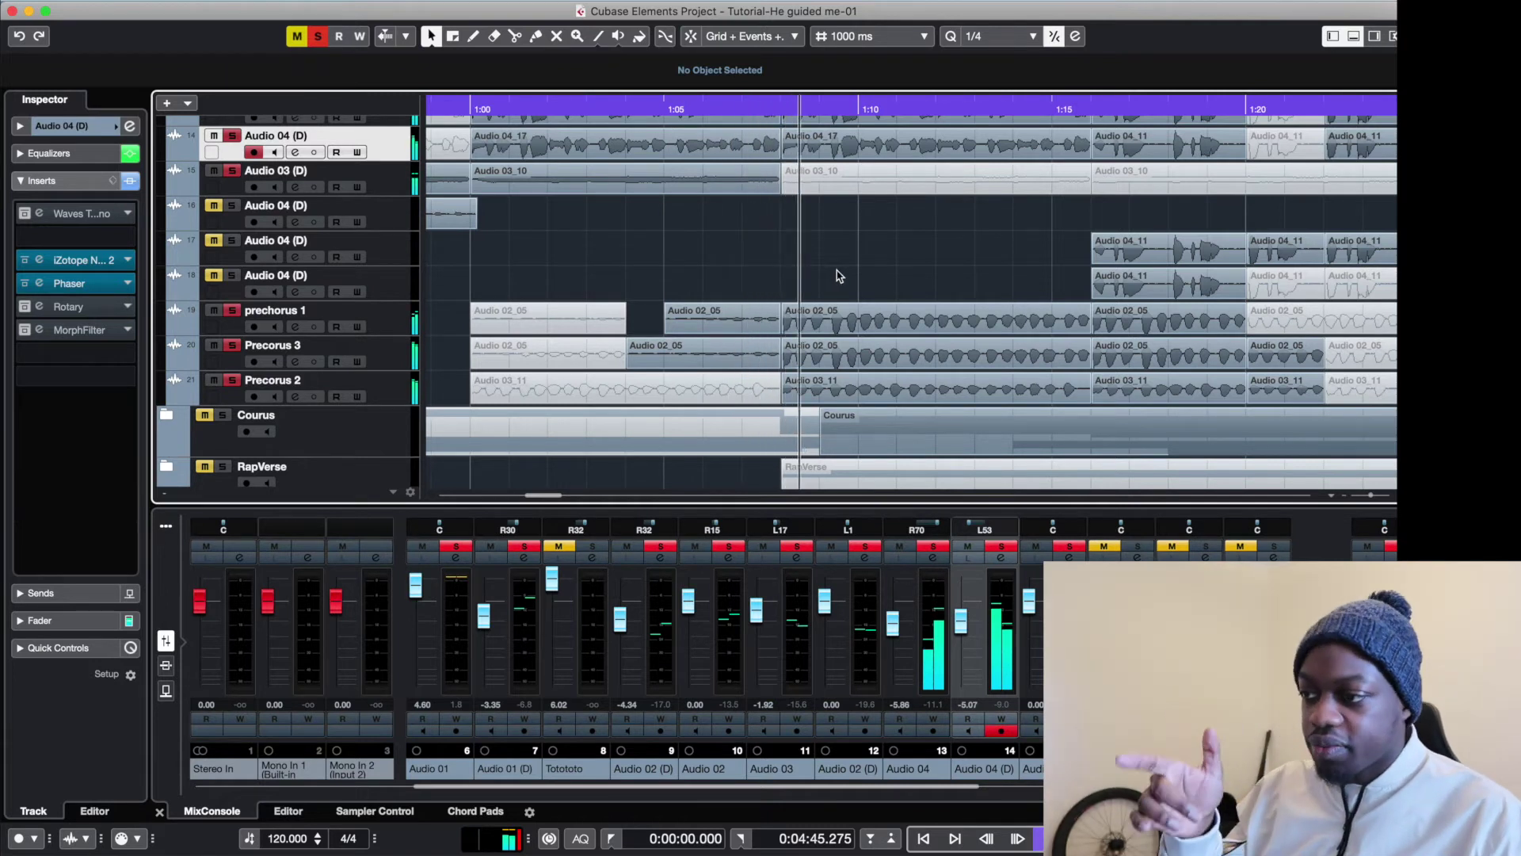
Examine the full stack of backing and prechorus tracks during playback, including the muted Audio 04 (D) layers that start after 1:15.
{"action": "scroll", "coordinate": [837, 273], "scroll_direction": "up", "scroll_amount": 4}
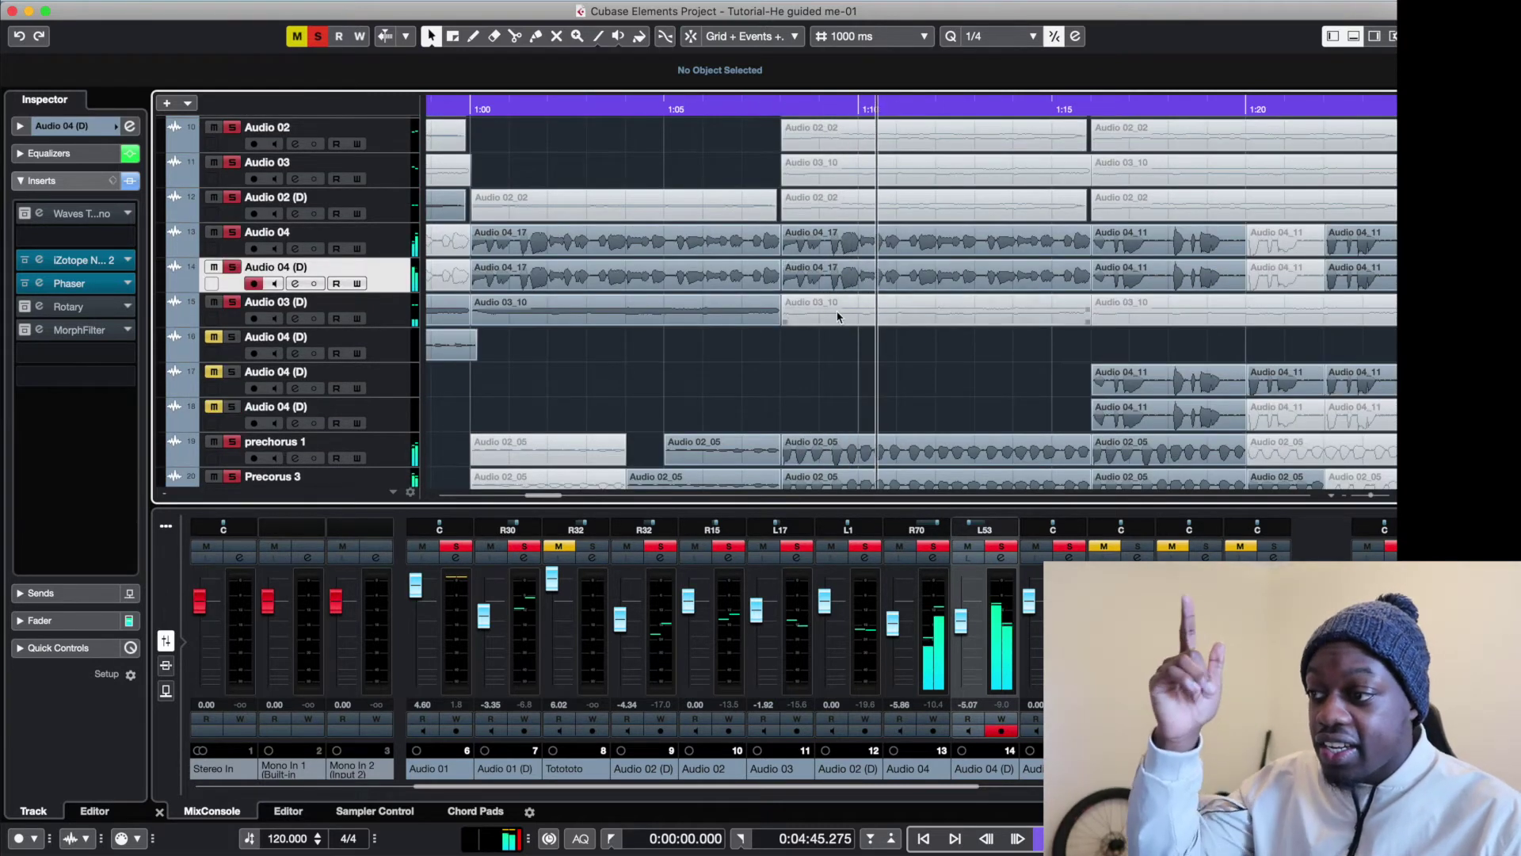
{"action": "scroll", "coordinate": [840, 261], "scroll_direction": "up", "scroll_amount": 5}
{"action": "scroll", "coordinate": [896, 353], "scroll_direction": "down", "scroll_amount": 10}
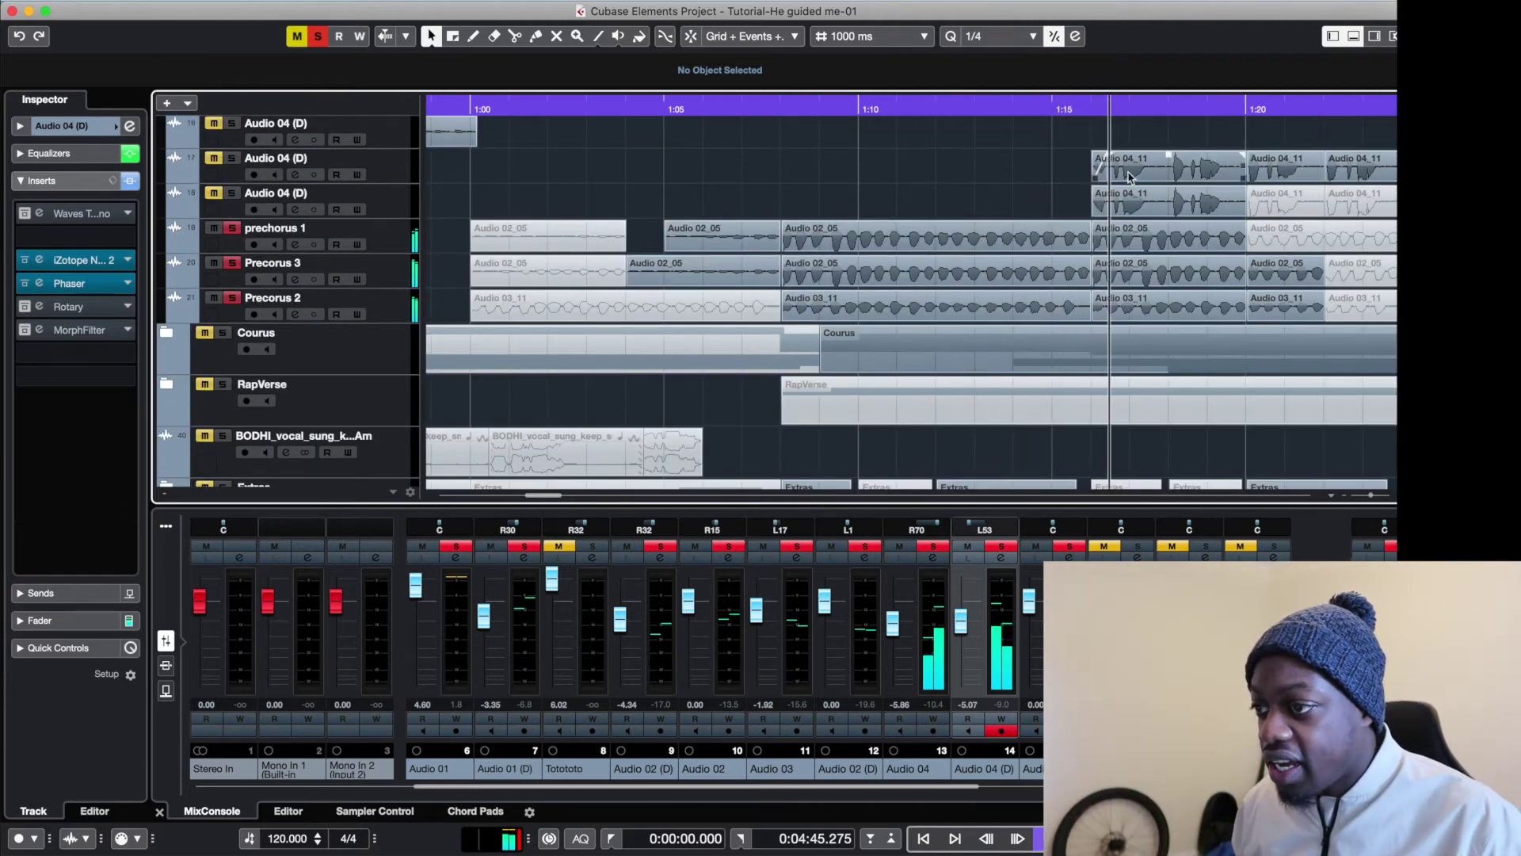
{"action": "scroll", "coordinate": [723, 430], "scroll_direction": "up", "scroll_amount": 6}
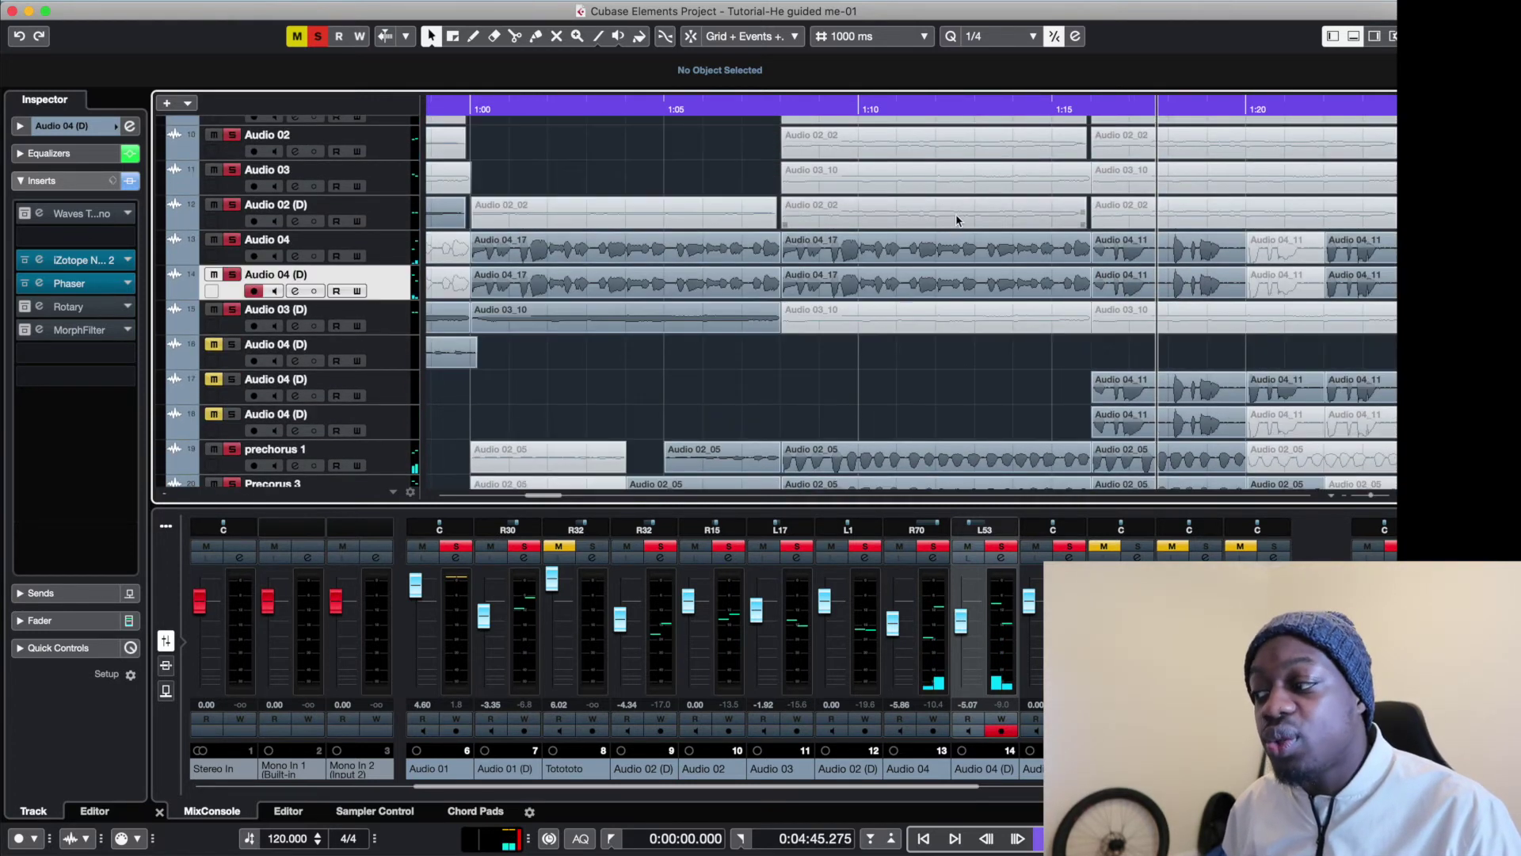
{"action": "scroll", "coordinate": [543, 497], "scroll_direction": "right", "scroll_amount": 3}
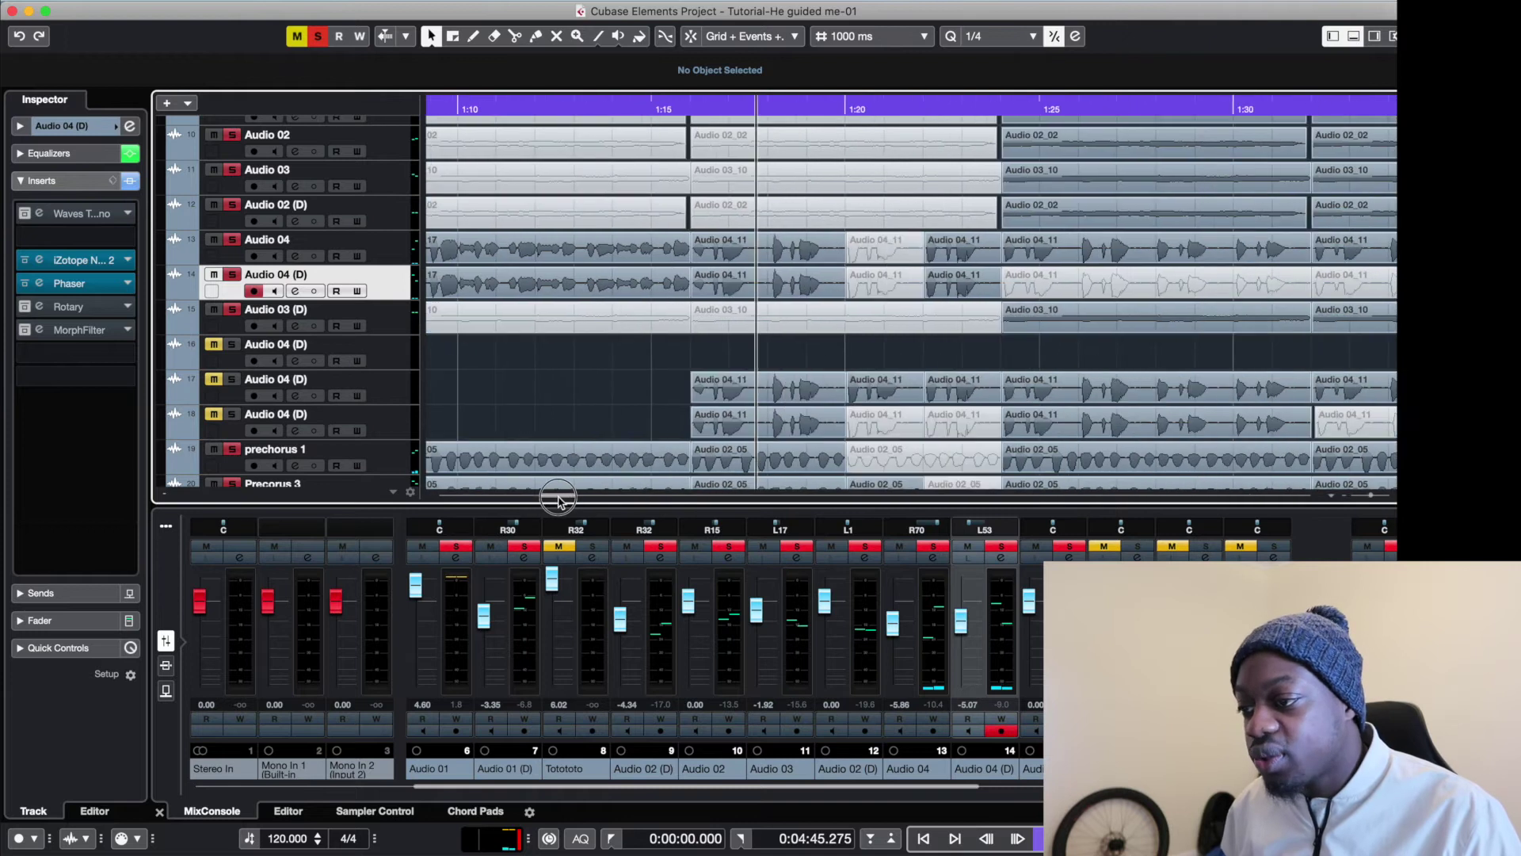
{"action": "scroll", "coordinate": [729, 428], "scroll_direction": "down", "scroll_amount": 2}
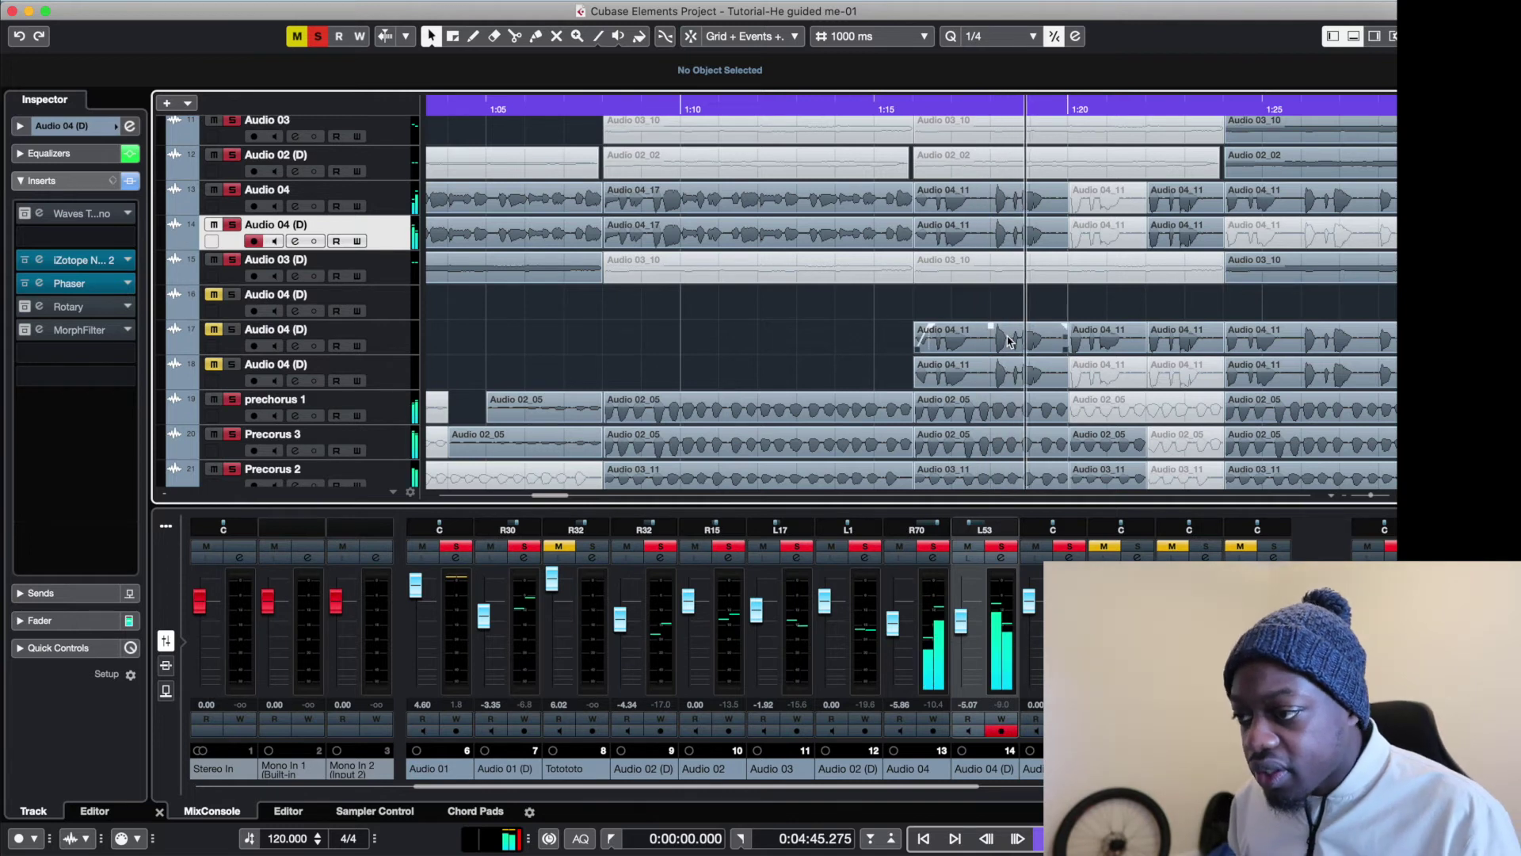
Unmute the two Audio 04 (D) layers on tracks 17 and 18 and follow them with the stack past 1:25.
{"action": "left_click", "coordinate": [213, 328]}
{"action": "left_click", "coordinate": [212, 365]}
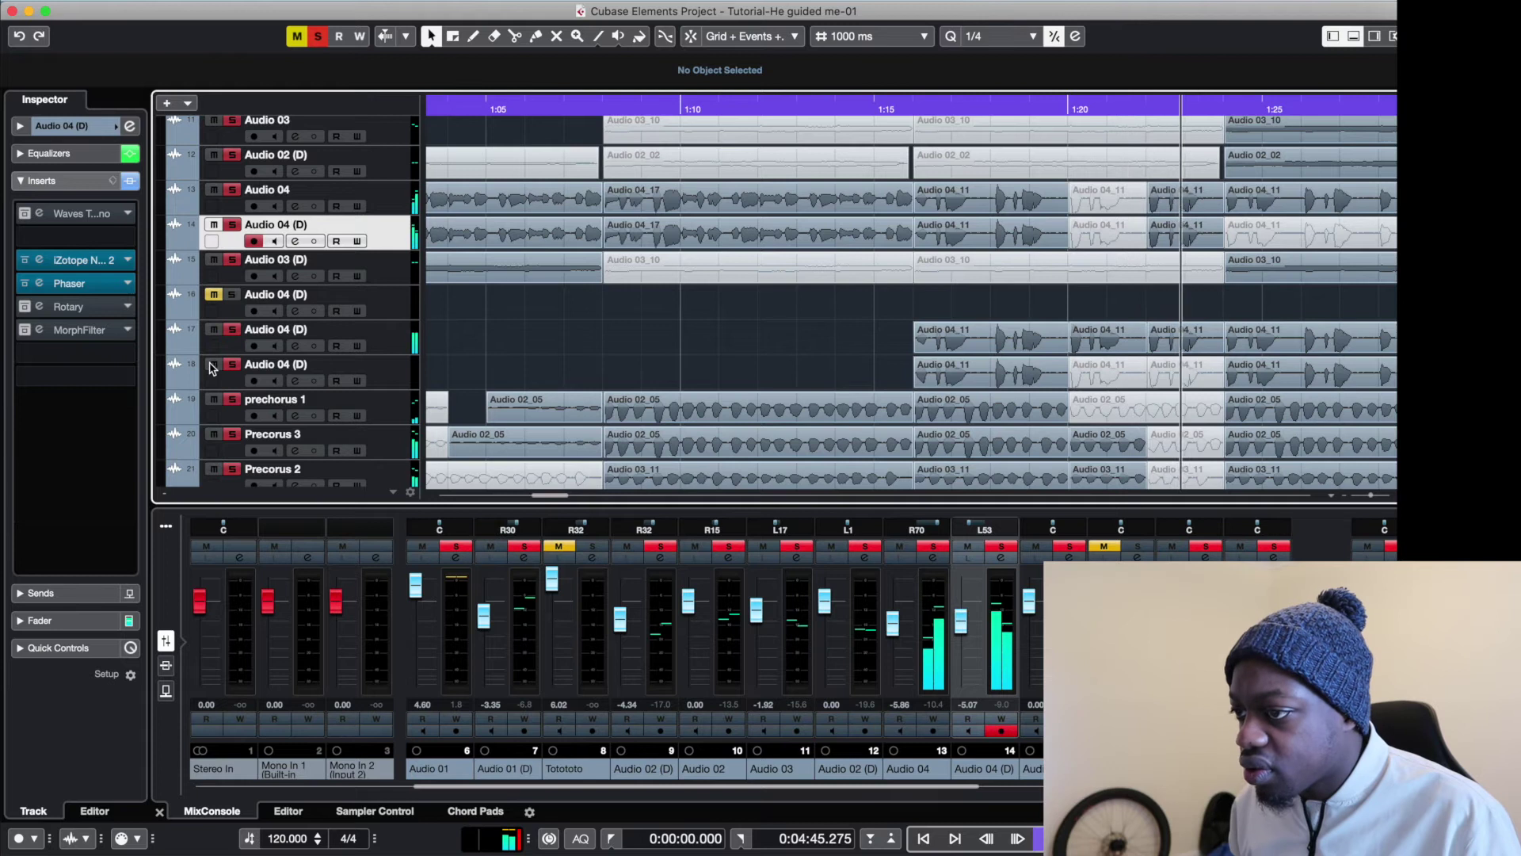
{"action": "scroll", "coordinate": [1080, 311], "scroll_direction": "up", "scroll_amount": 5}
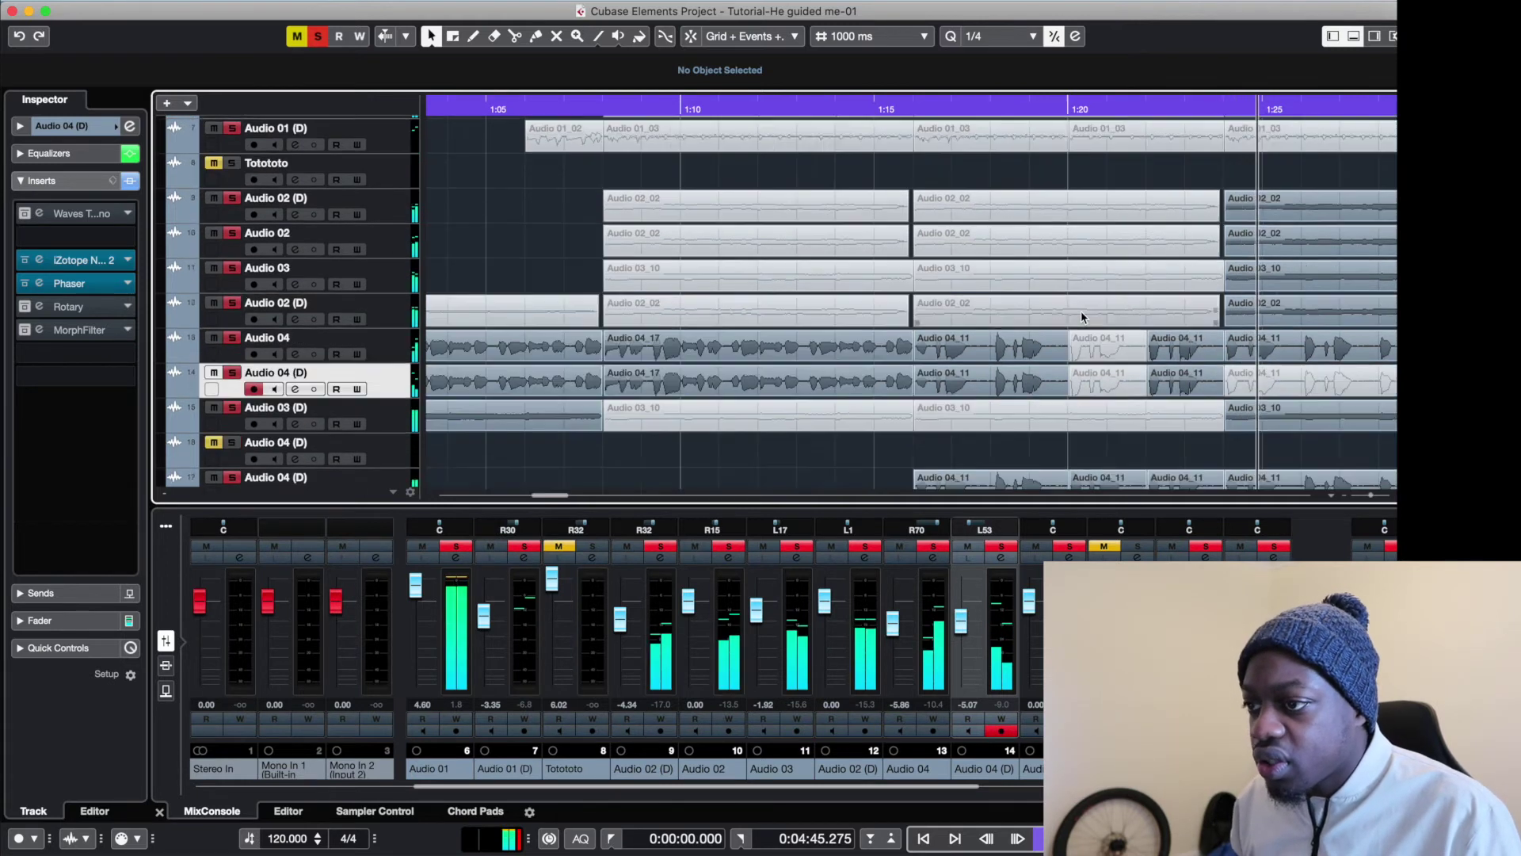
{"action": "scroll", "coordinate": [1079, 313], "scroll_direction": "down", "scroll_amount": 5}
{"action": "left_click_drag", "start_coordinate": [552, 495], "coordinate": [574, 497]}
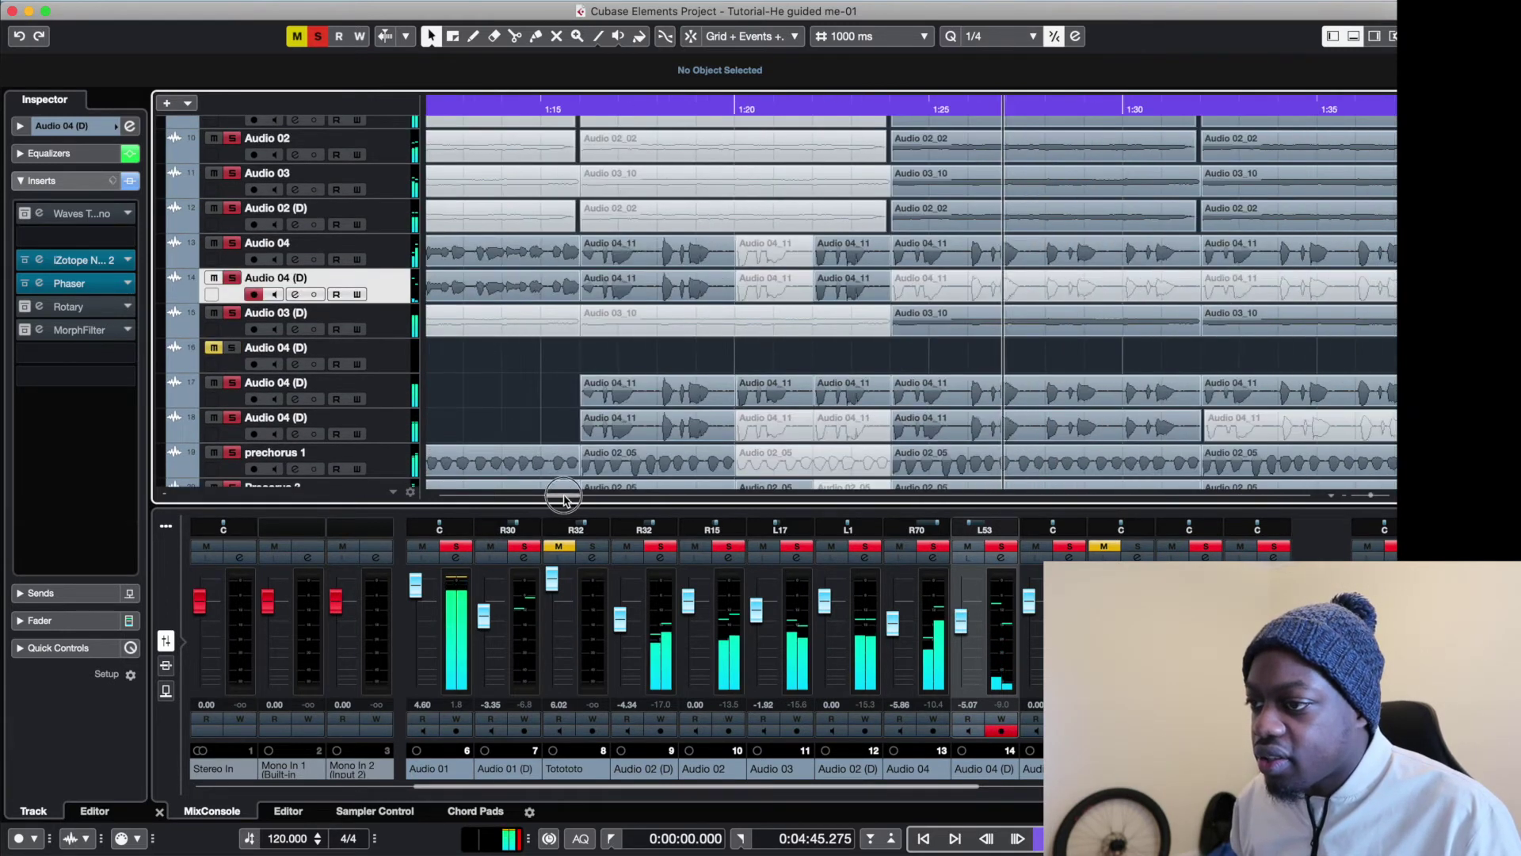
{"action": "scroll", "coordinate": [343, 213], "scroll_direction": "down", "scroll_amount": 5}
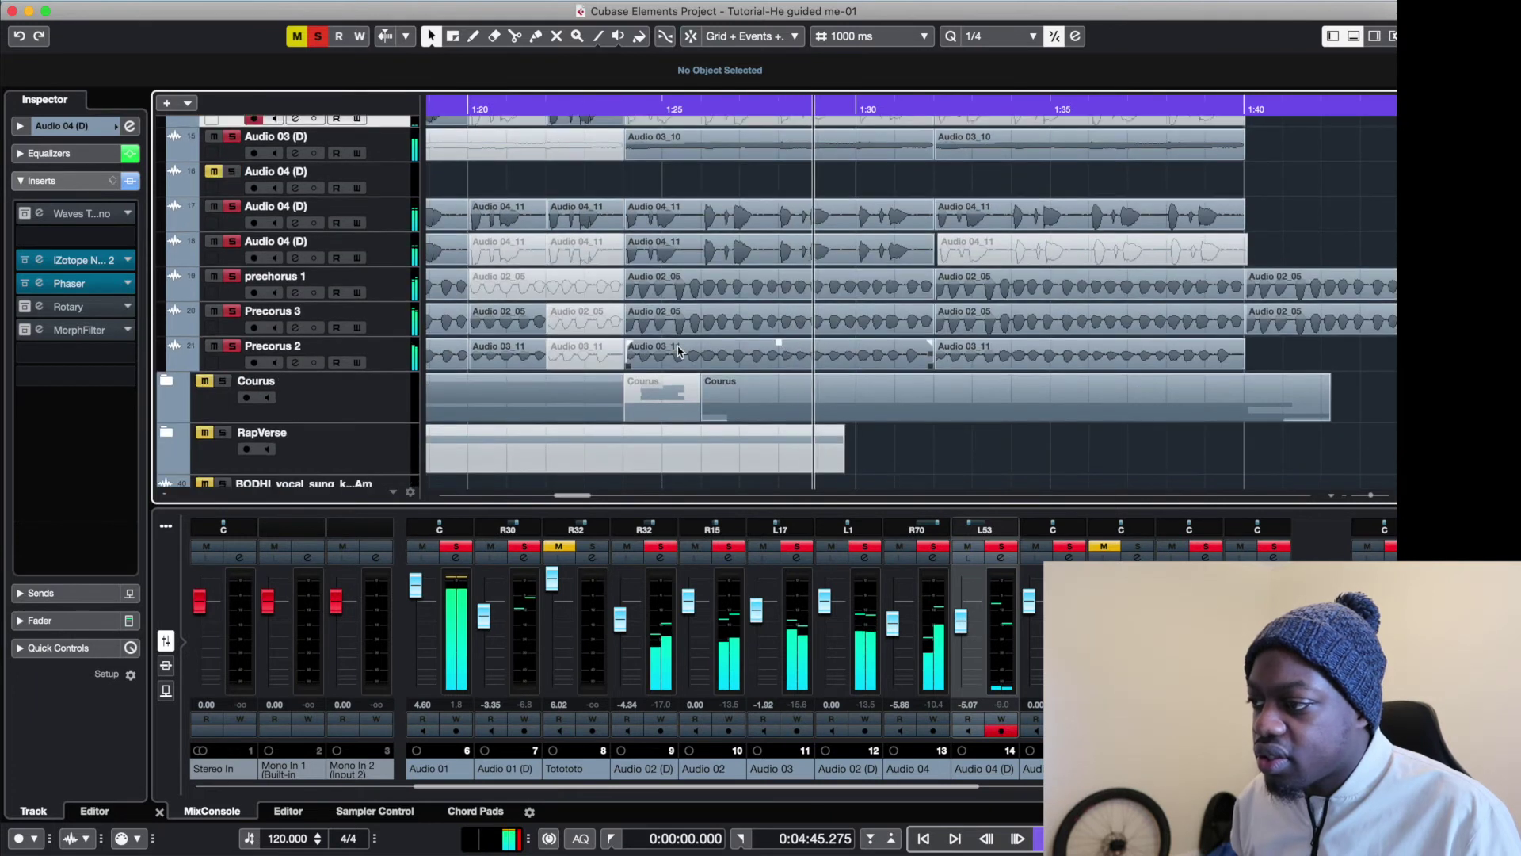
Mute the Audio 04 (D) layer on track 17 and return playback to just before 1:25.
{"action": "key", "text": "m"}
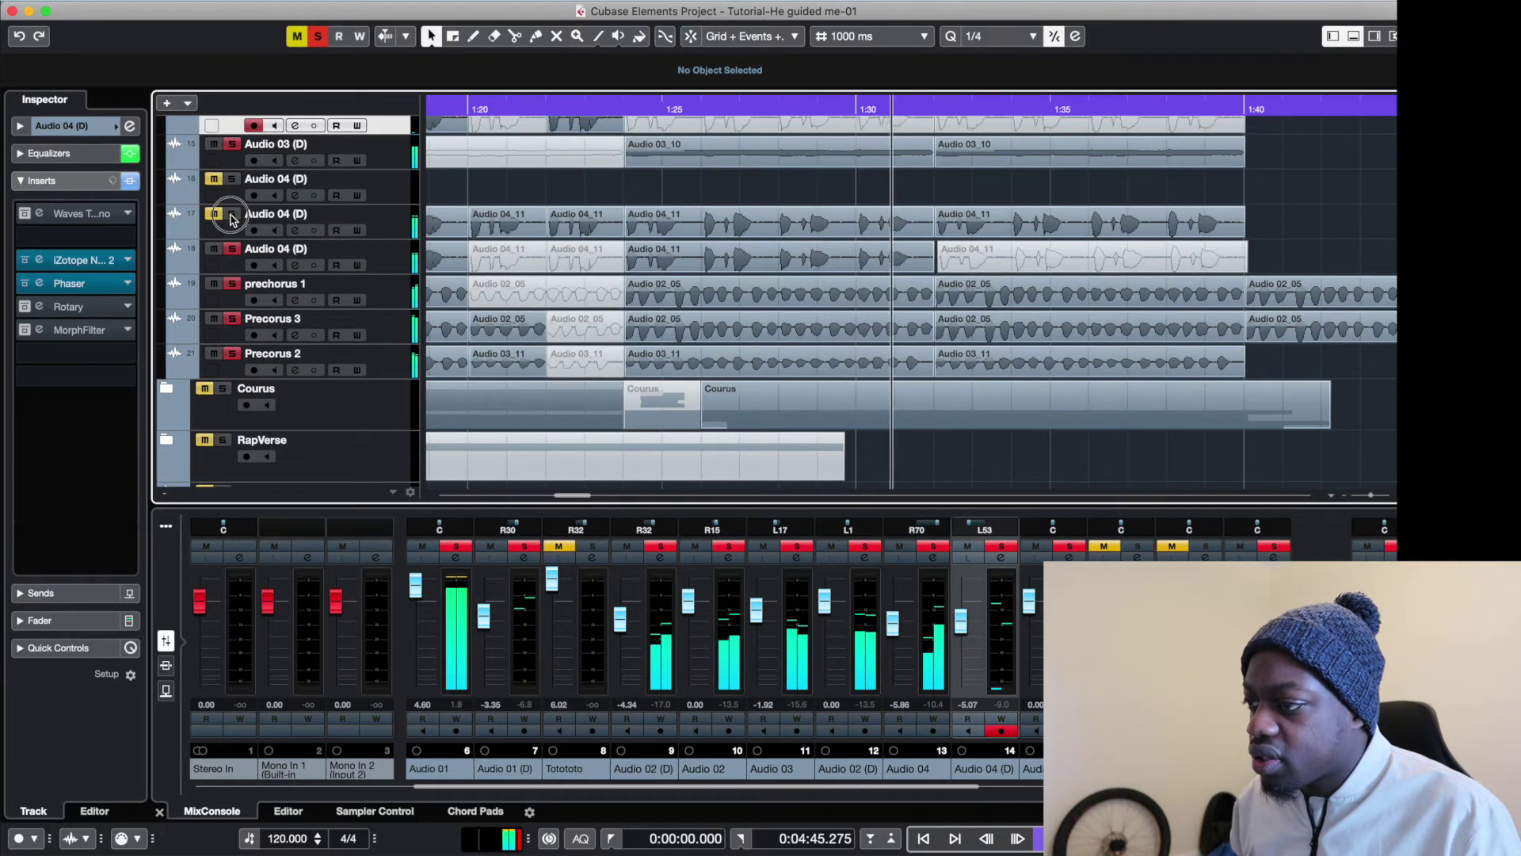
{"action": "scroll", "coordinate": [523, 289], "scroll_direction": "up", "scroll_amount": 5}
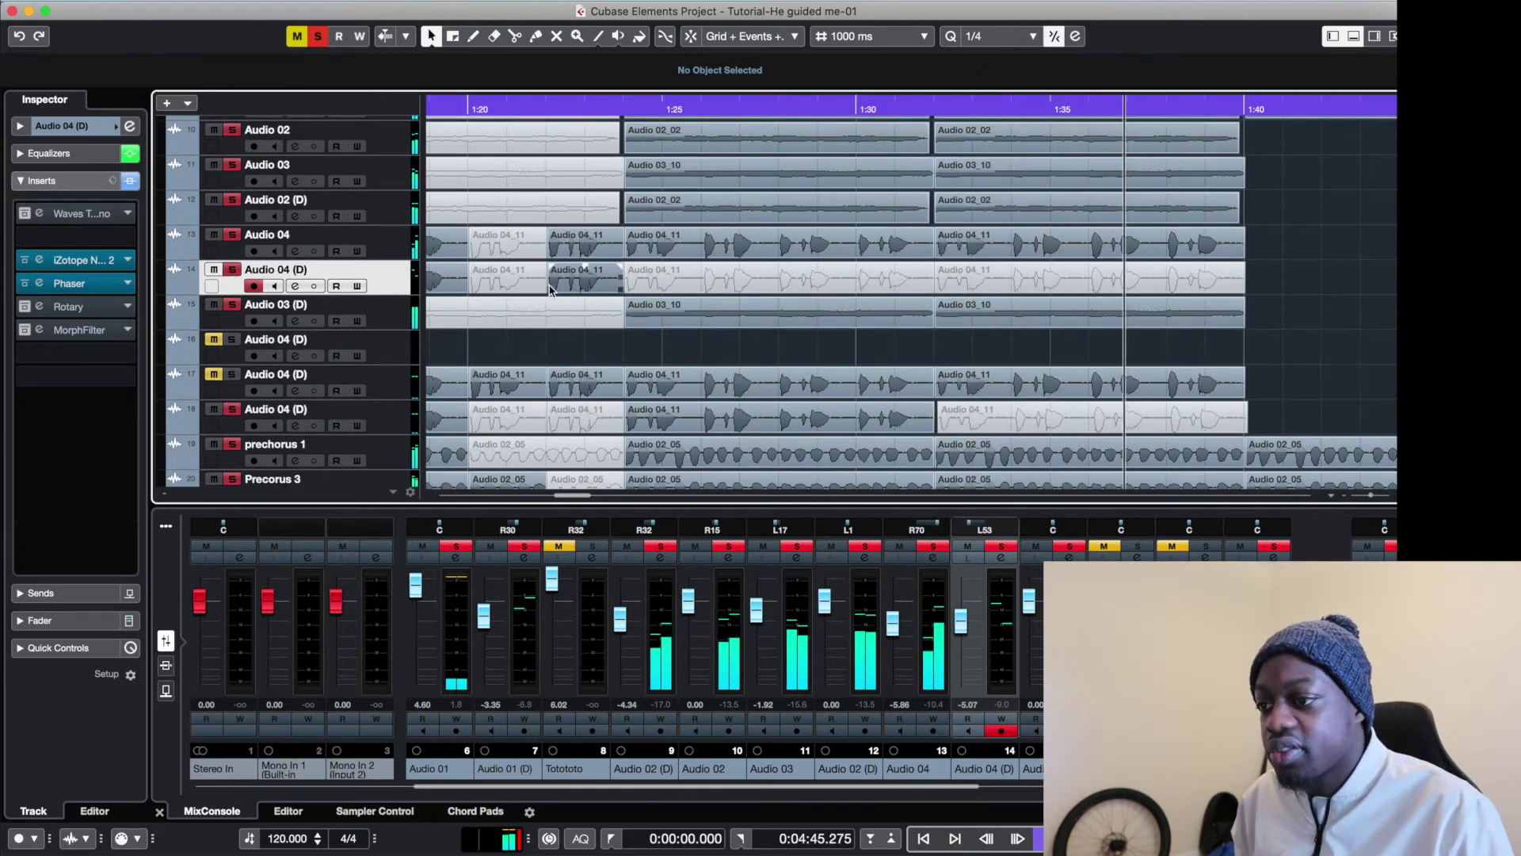
{"action": "left_click", "coordinate": [628, 109]}
{"action": "scroll", "coordinate": [634, 159], "scroll_direction": "up", "scroll_amount": 2}
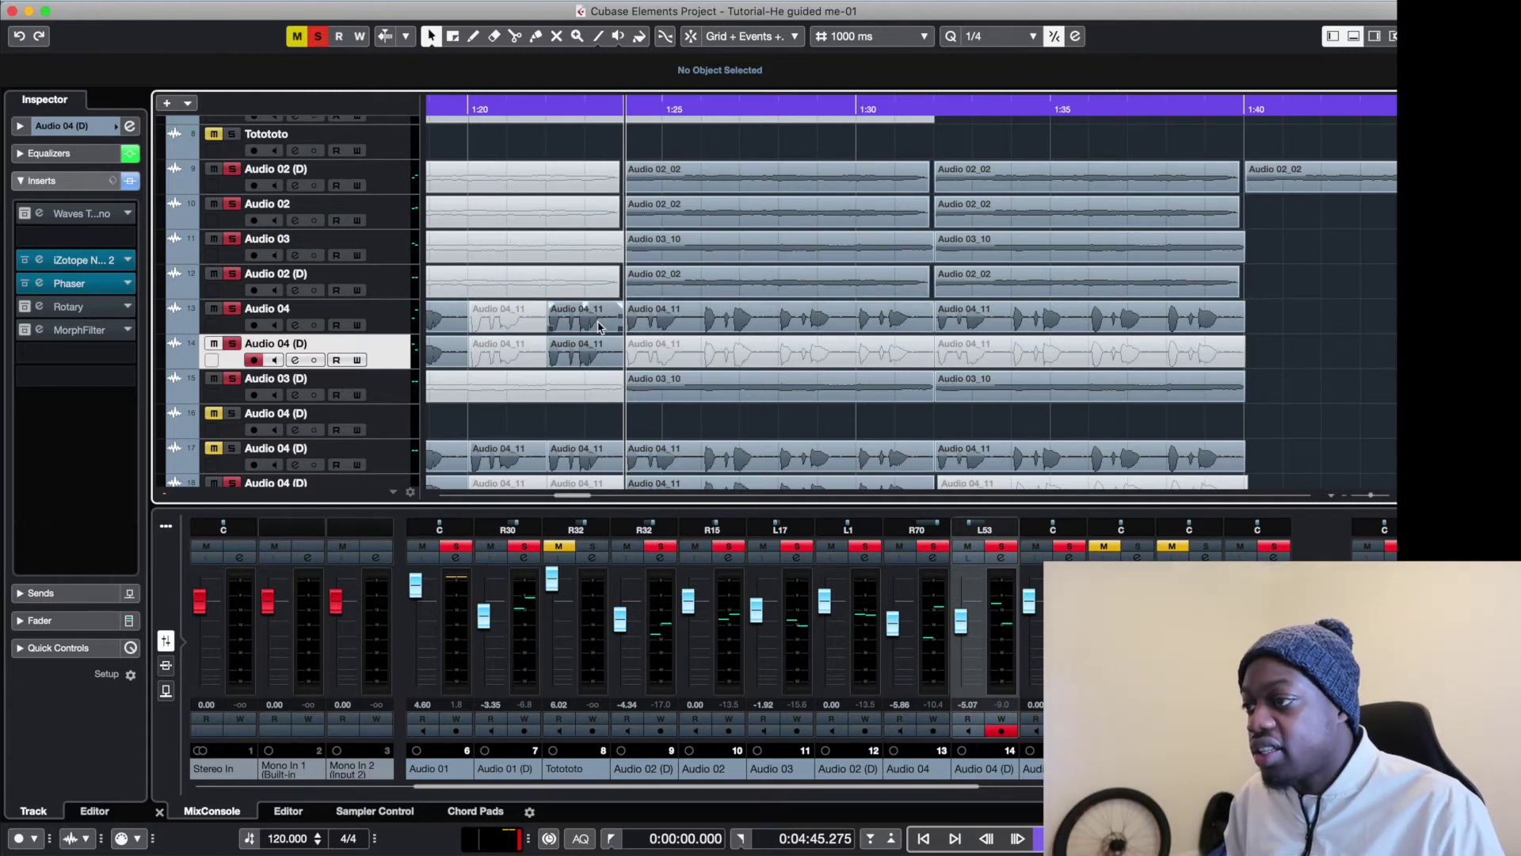
Audition individual Audio 04, prechorus and Audio 01 clips near 1:25 with the Play tool, comparing how each layer sounds alone.
{"action": "left_click", "coordinate": [618, 38]}
{"action": "left_click", "coordinate": [634, 324]}
{"action": "scroll", "coordinate": [668, 310], "scroll_direction": "down", "scroll_amount": 1}
{"action": "left_click", "coordinate": [677, 357]}
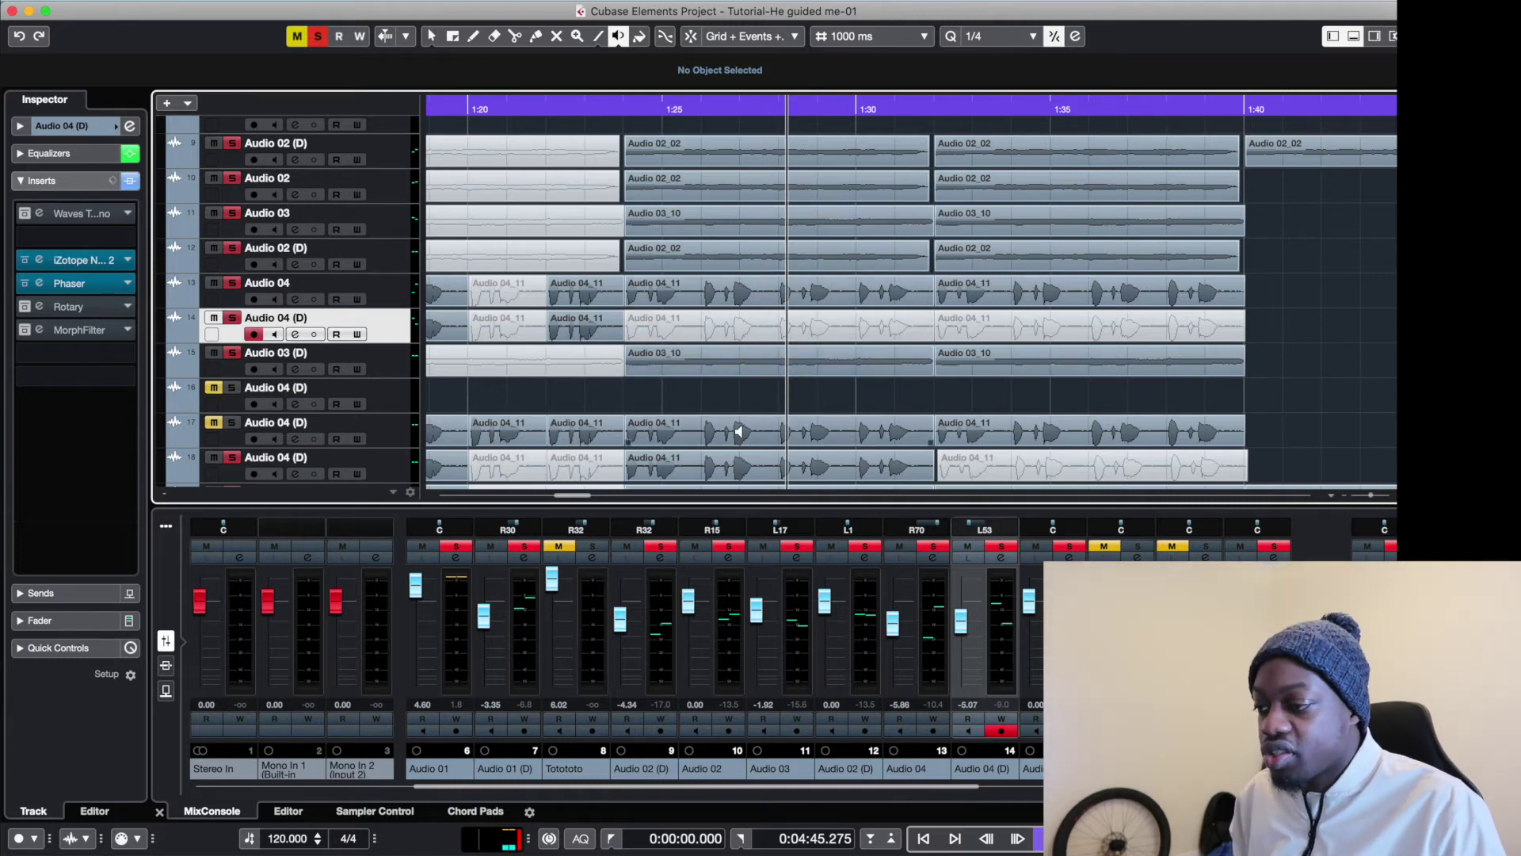
{"action": "scroll", "coordinate": [738, 432], "scroll_direction": "down", "scroll_amount": 5}
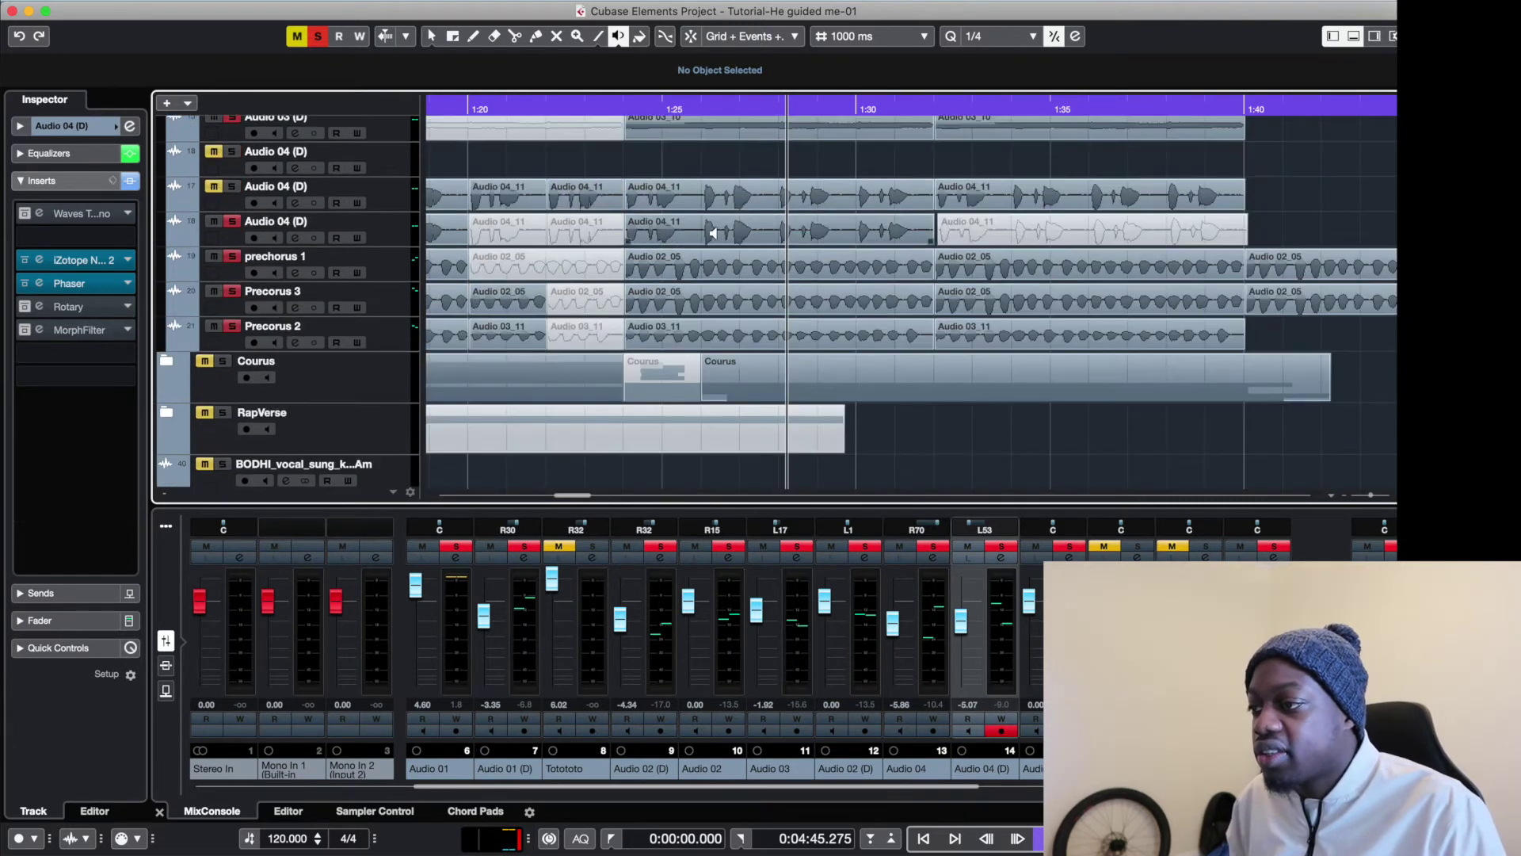
{"action": "left_click", "coordinate": [680, 204]}
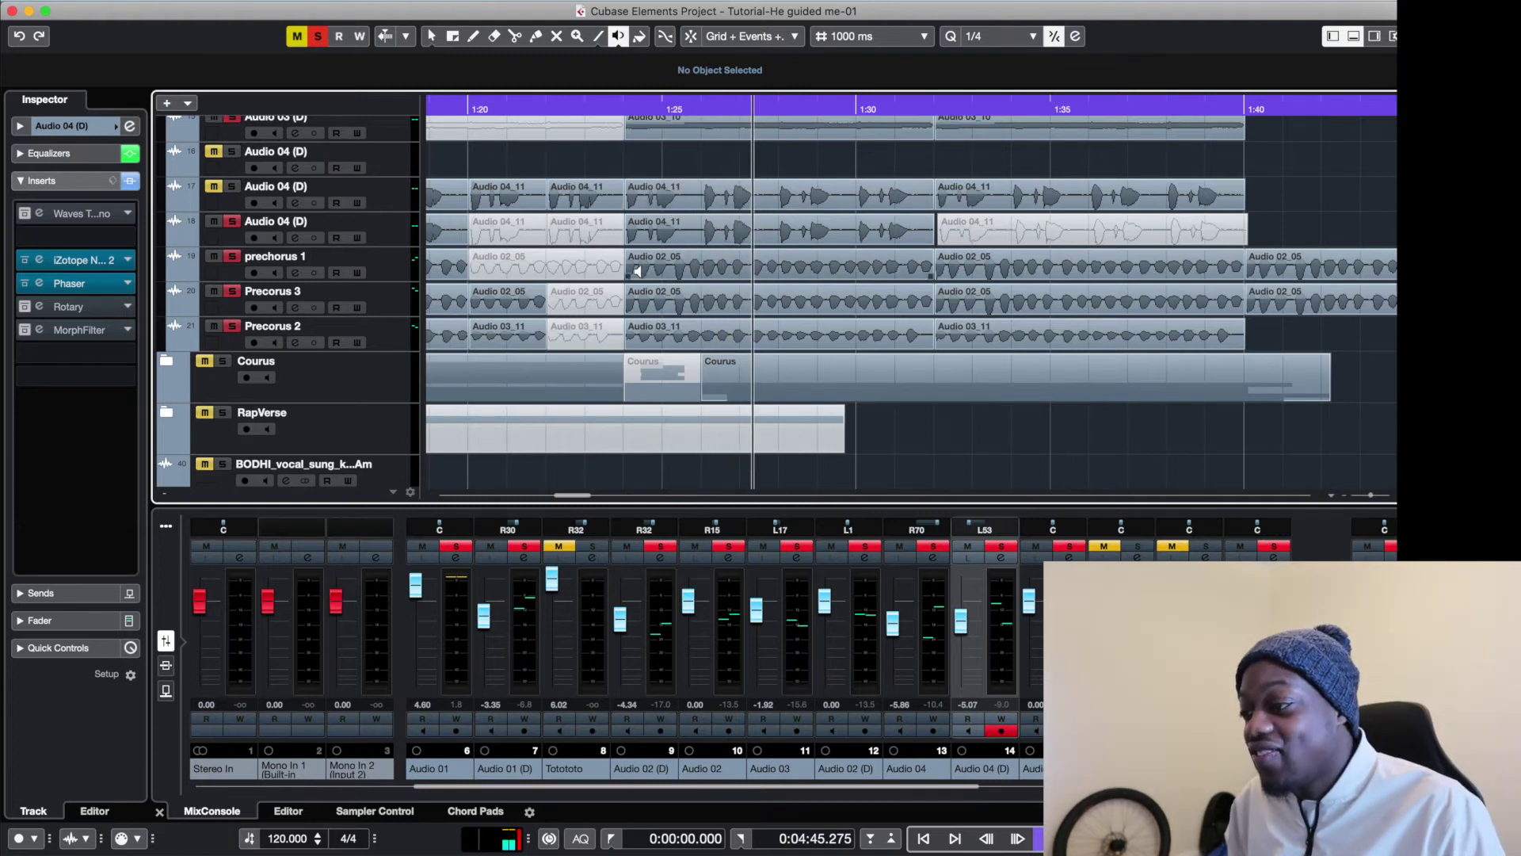
{"action": "left_click", "coordinate": [630, 300]}
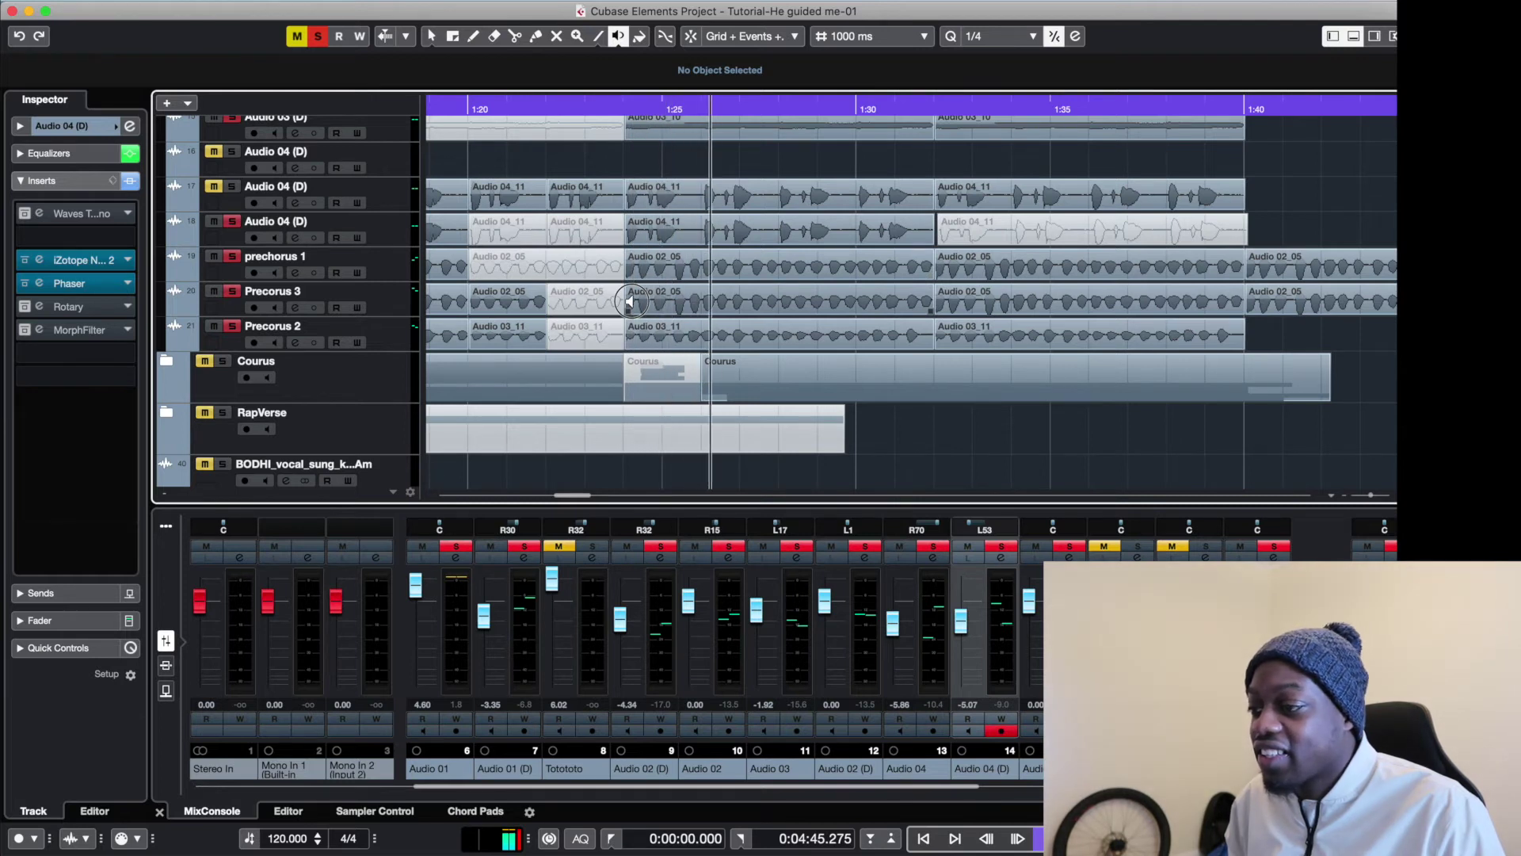
{"action": "scroll", "coordinate": [643, 315], "scroll_direction": "up", "scroll_amount": 10}
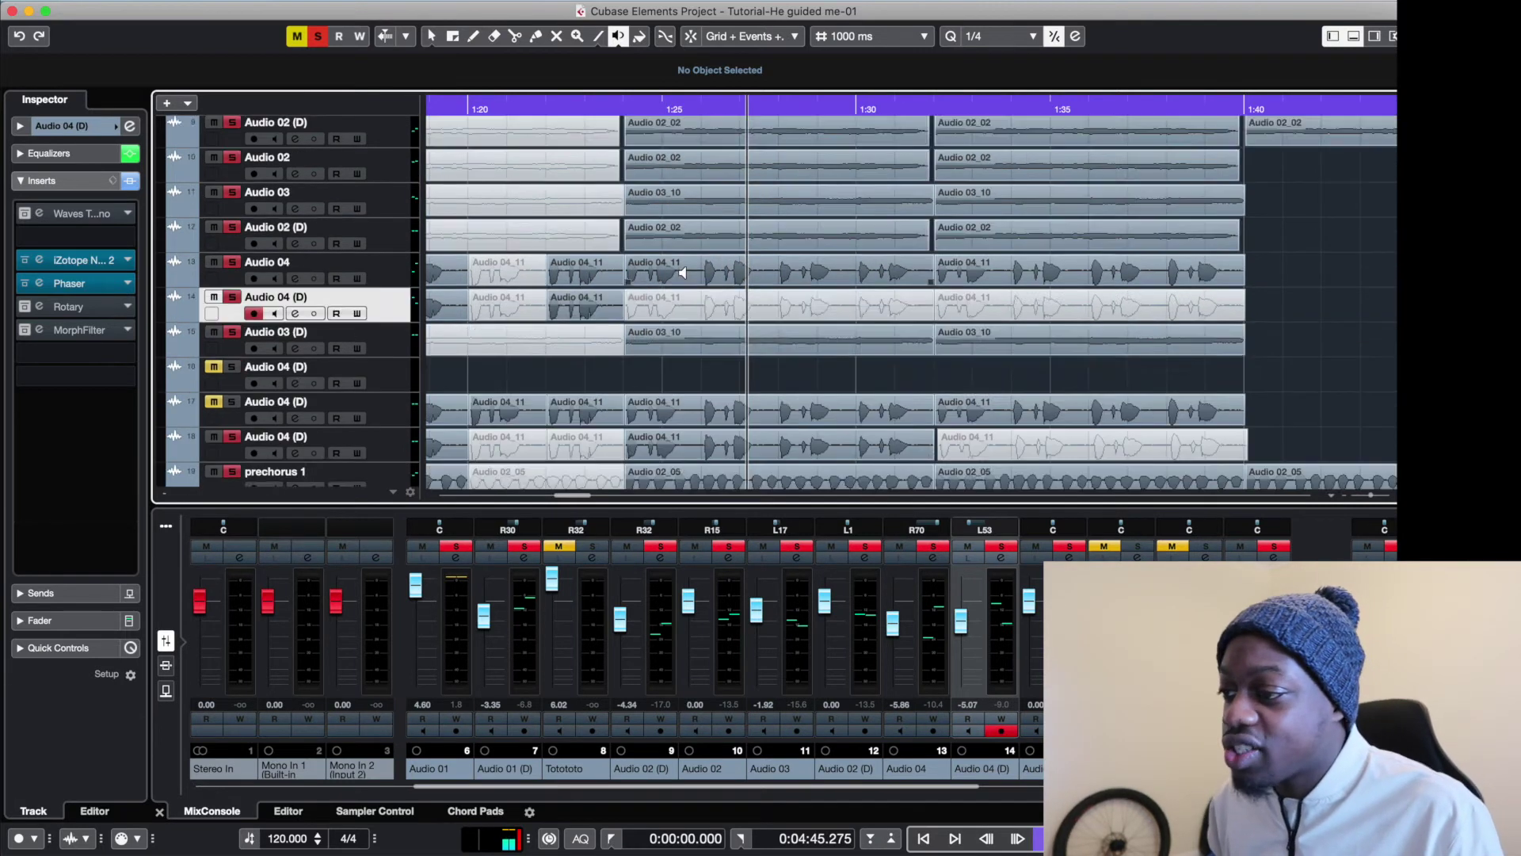
{"action": "left_click", "coordinate": [627, 246]}
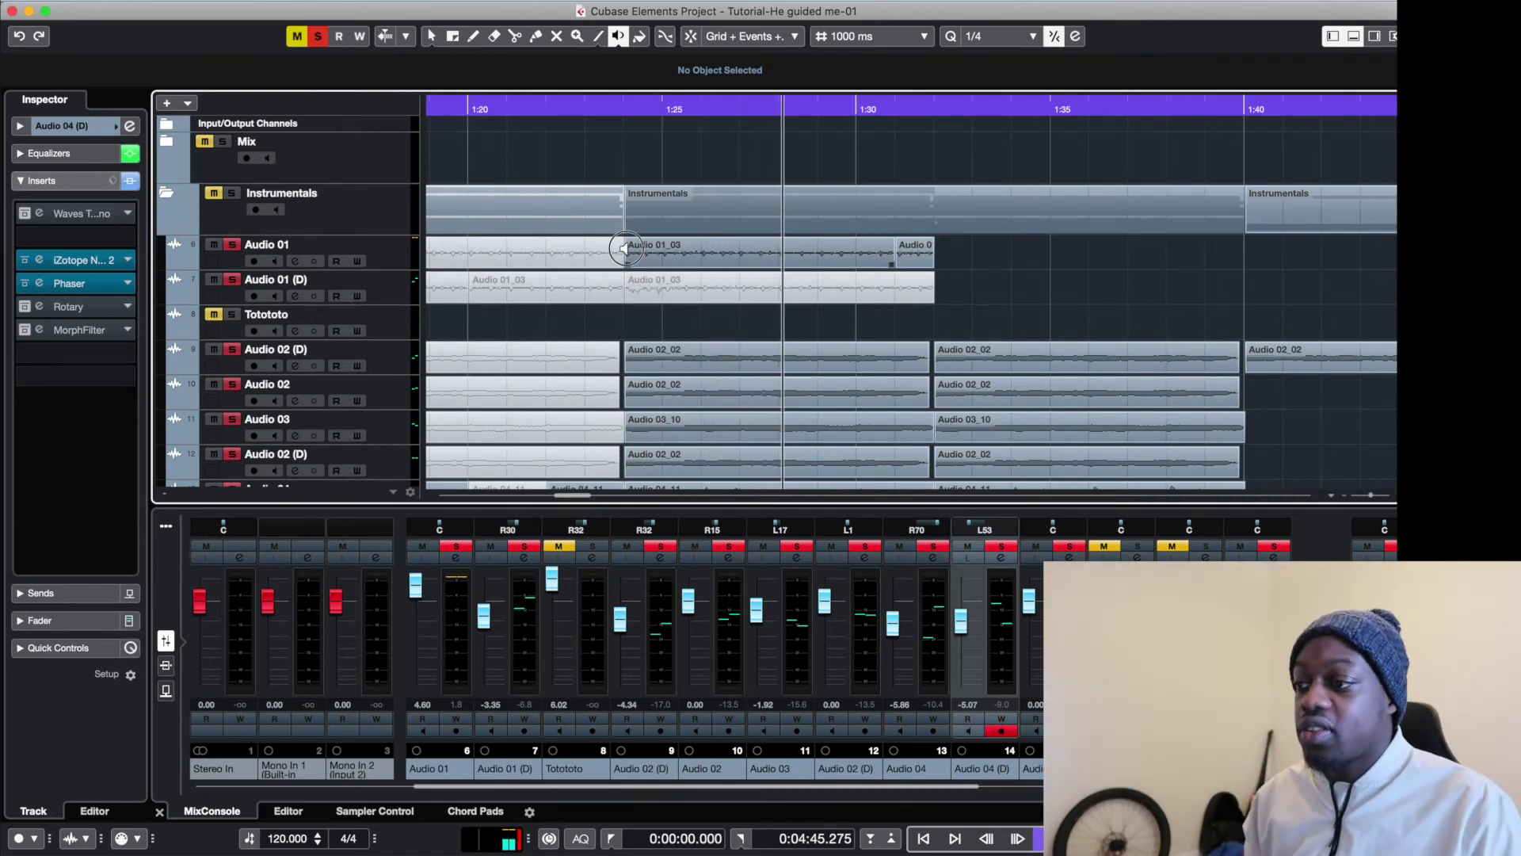
Return to the selection tool and play the full stack from just before 1:25, examining the layers from Audio 01 down to the prechoruses.
{"action": "scroll", "coordinate": [710, 198], "scroll_direction": "down", "scroll_amount": 3}
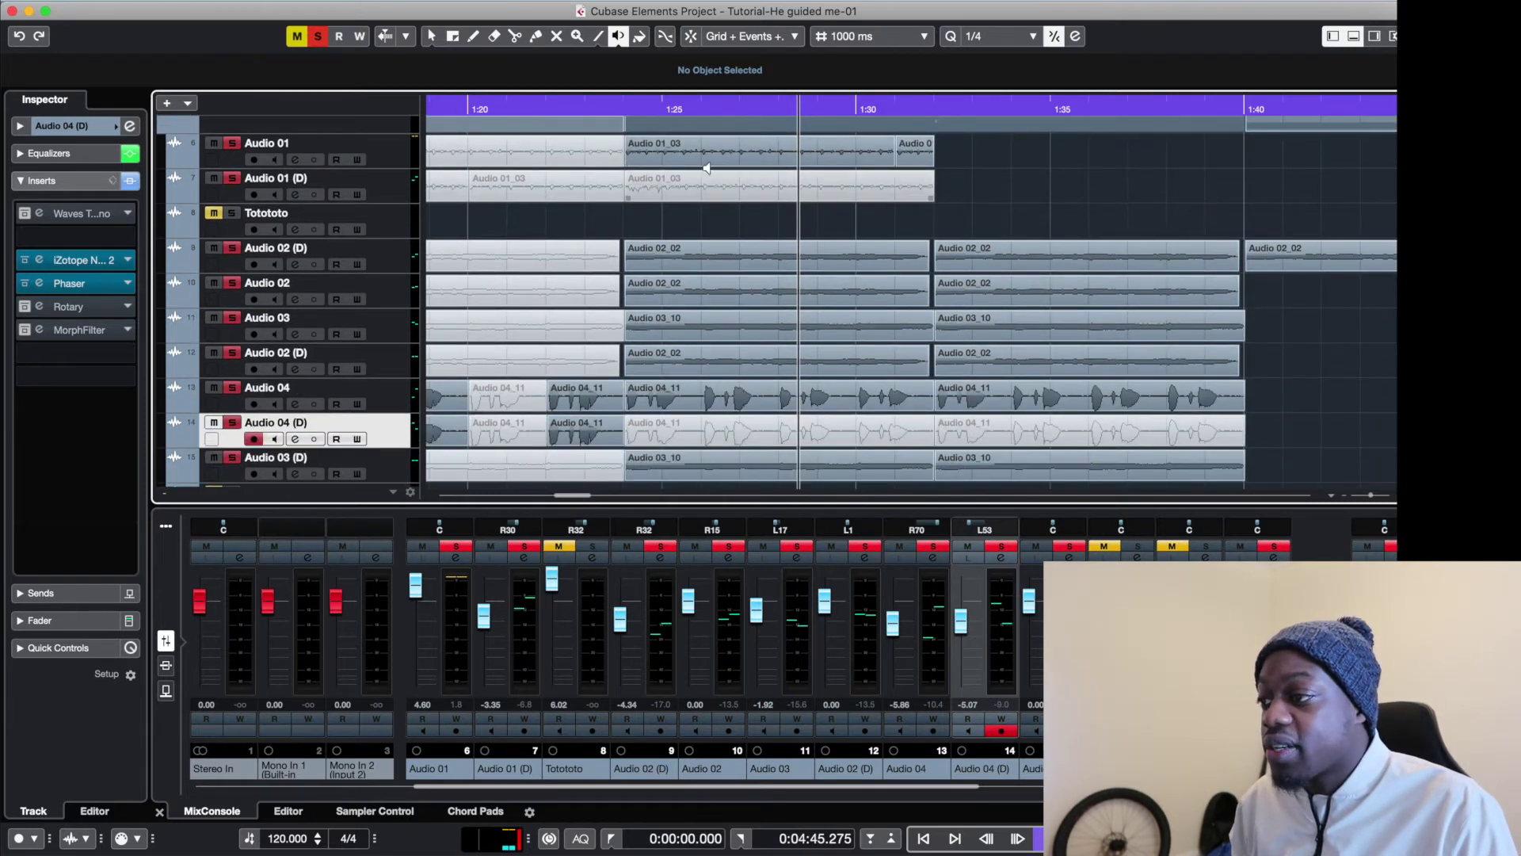
{"action": "key", "text": "1"}
{"action": "left_click", "coordinate": [592, 104]}
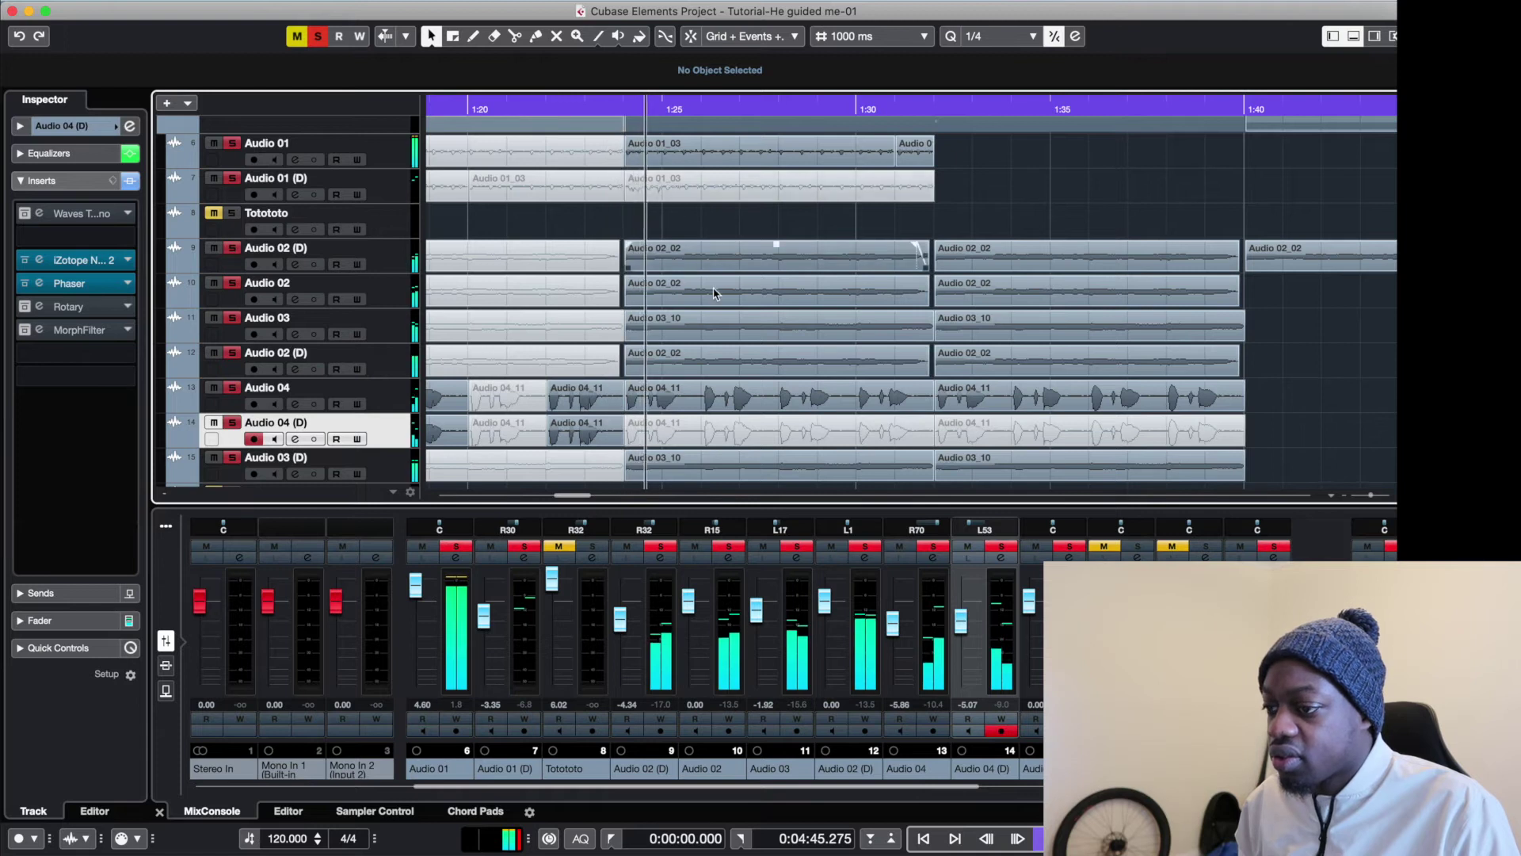
{"action": "scroll", "coordinate": [777, 309], "scroll_direction": "down", "scroll_amount": 3}
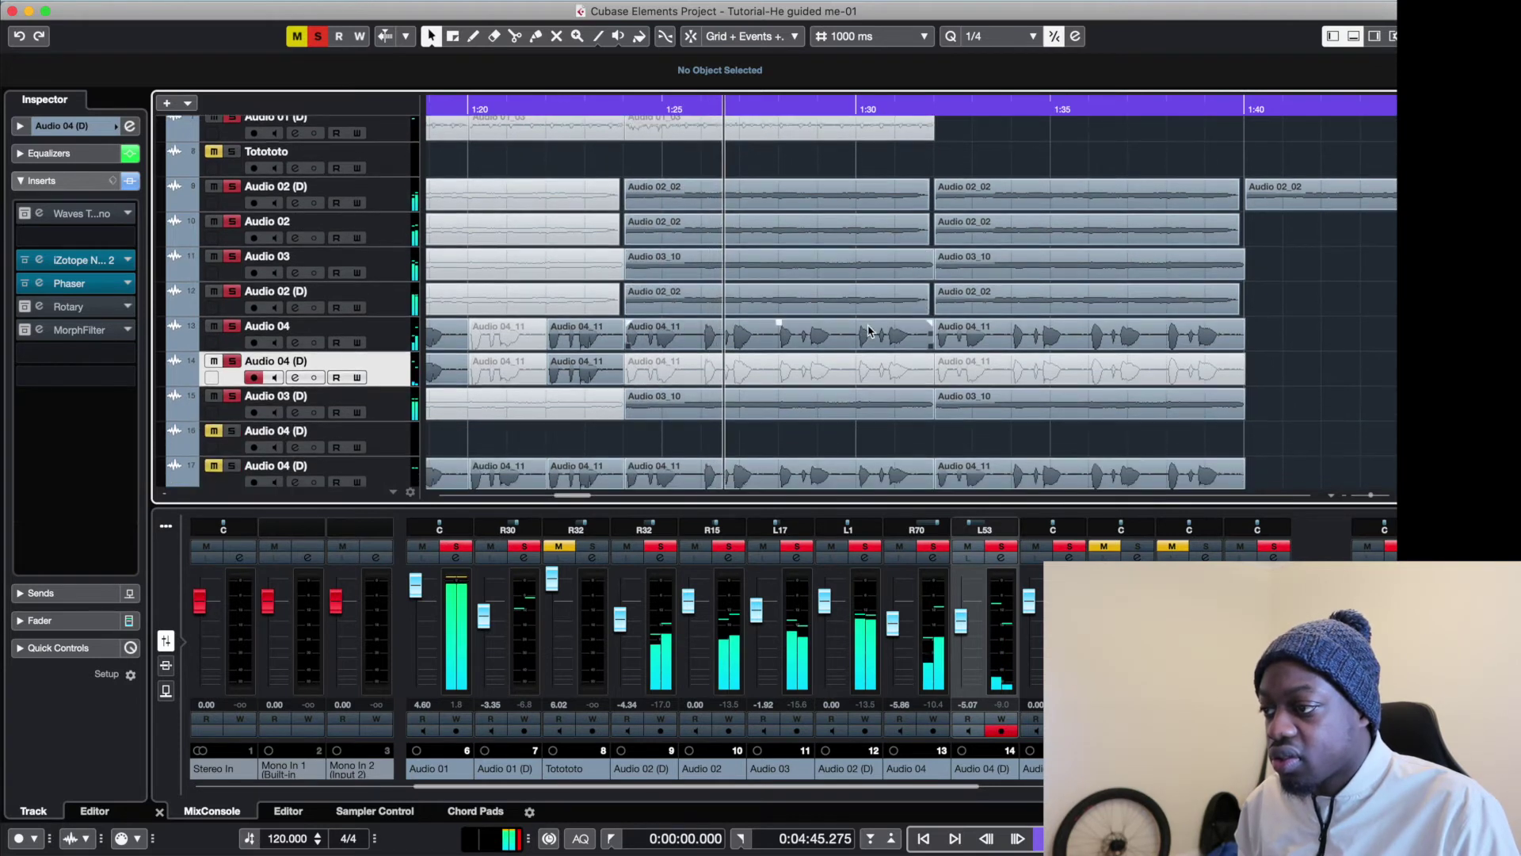
{"action": "scroll", "coordinate": [369, 308], "scroll_direction": "up", "scroll_amount": 4}
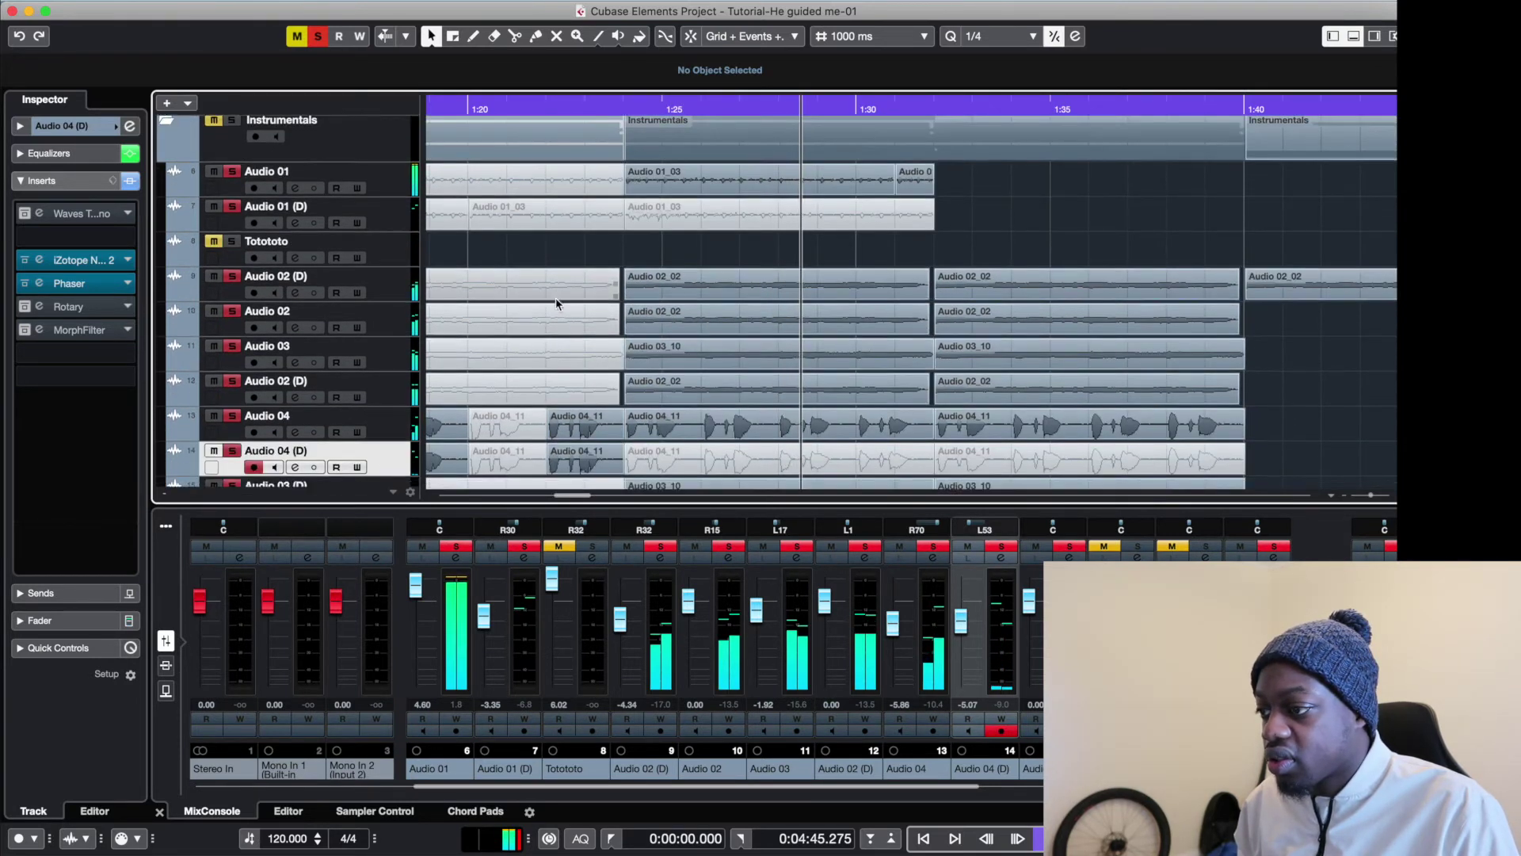
{"action": "scroll", "coordinate": [554, 303], "scroll_direction": "down", "scroll_amount": 10}
{"action": "scroll", "coordinate": [515, 293], "scroll_direction": "down", "scroll_amount": 4}
{"action": "scroll", "coordinate": [341, 238], "scroll_direction": "up", "scroll_amount": 4}
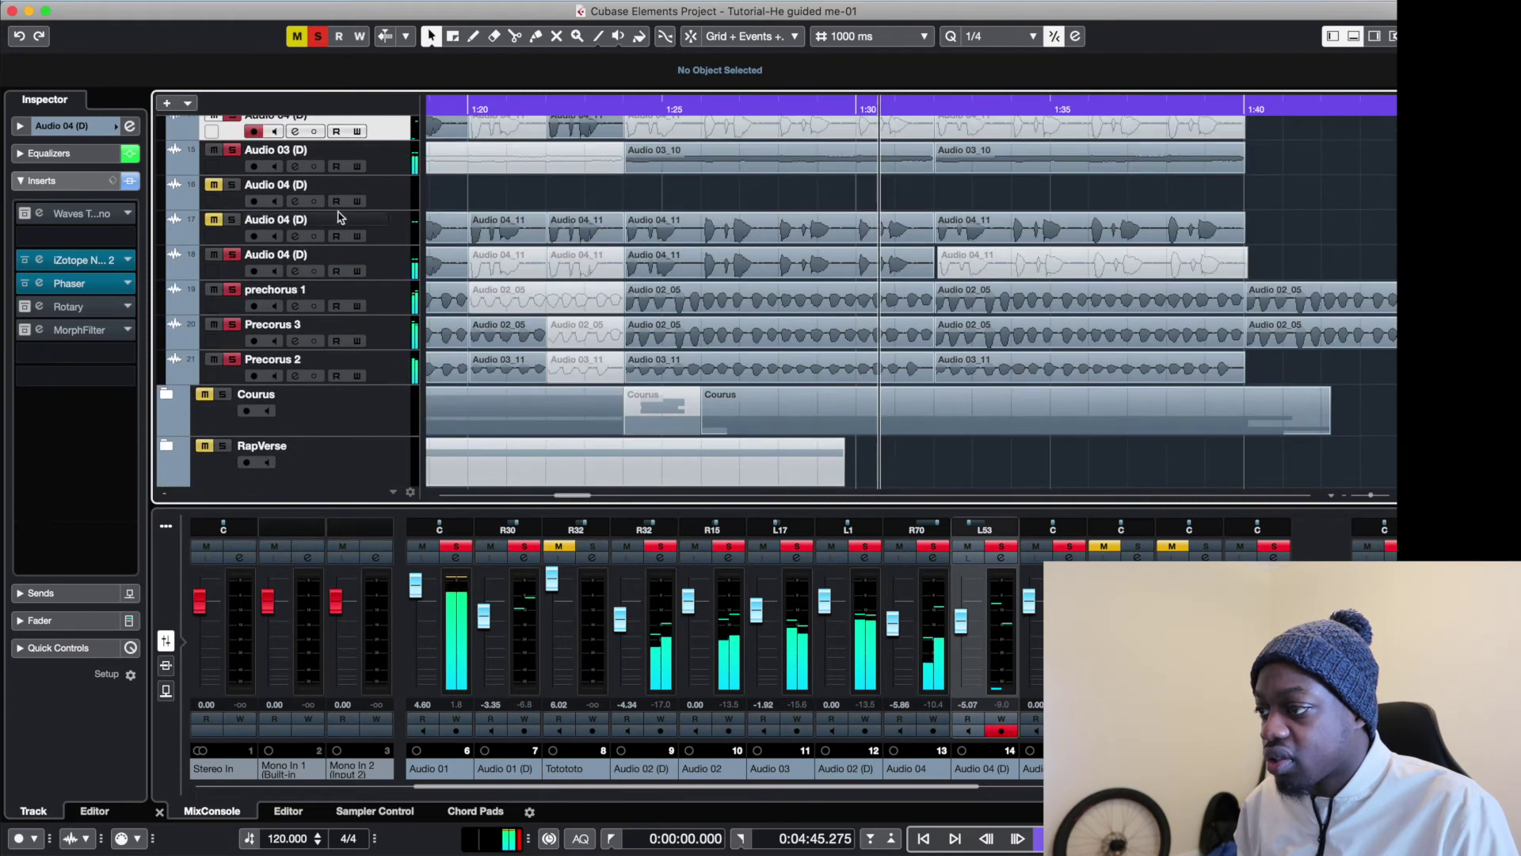
Mute the Audio 04 (D) layer on track 18 during playback.
{"action": "left_click", "coordinate": [231, 254]}
{"action": "left_click", "coordinate": [214, 254]}
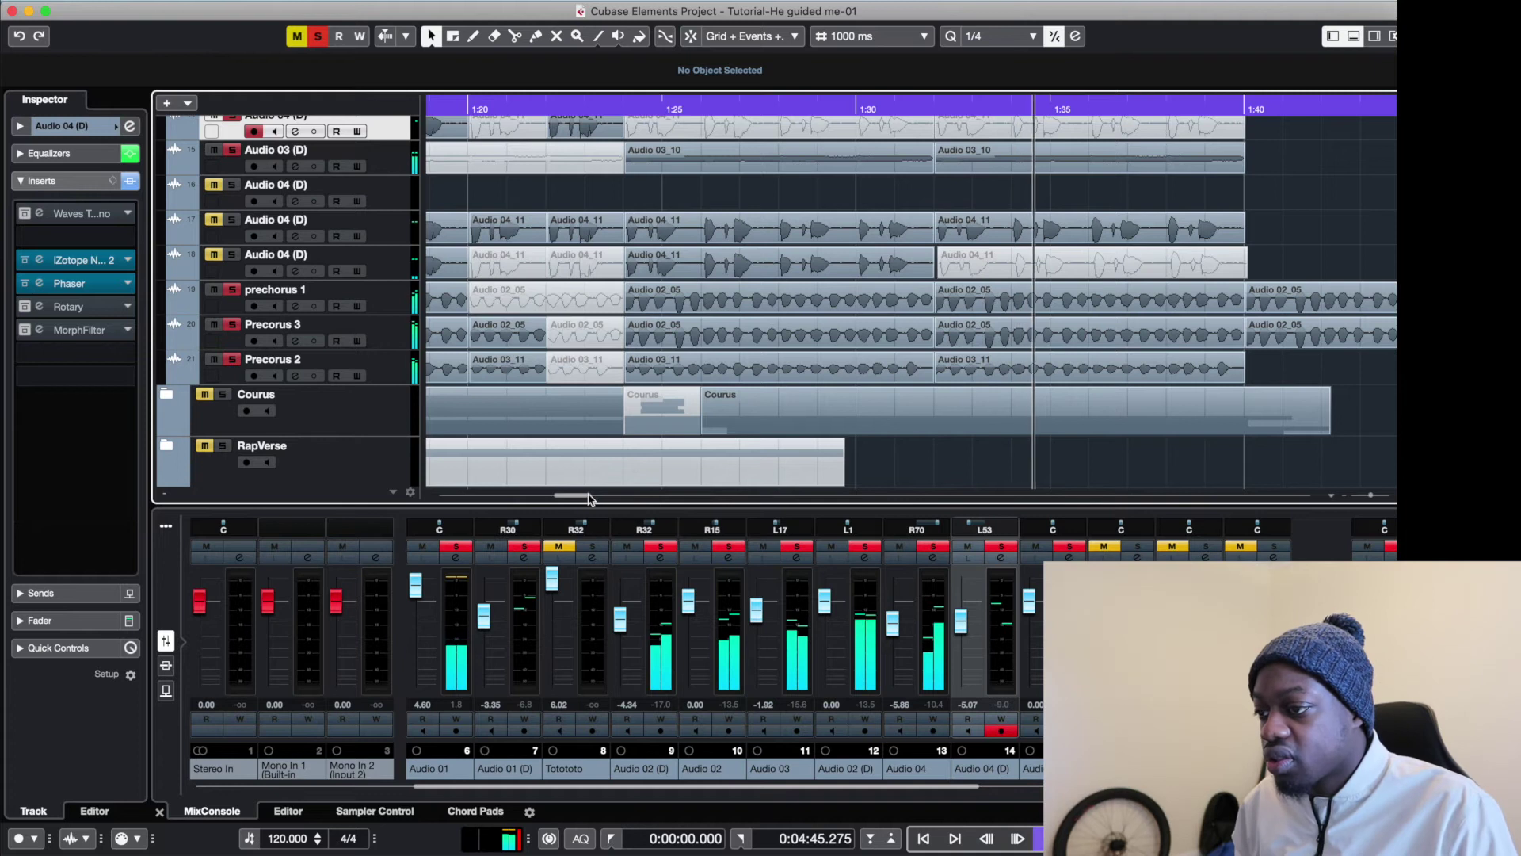
{"action": "scroll", "coordinate": [981, 333], "scroll_direction": "up", "scroll_amount": 4}
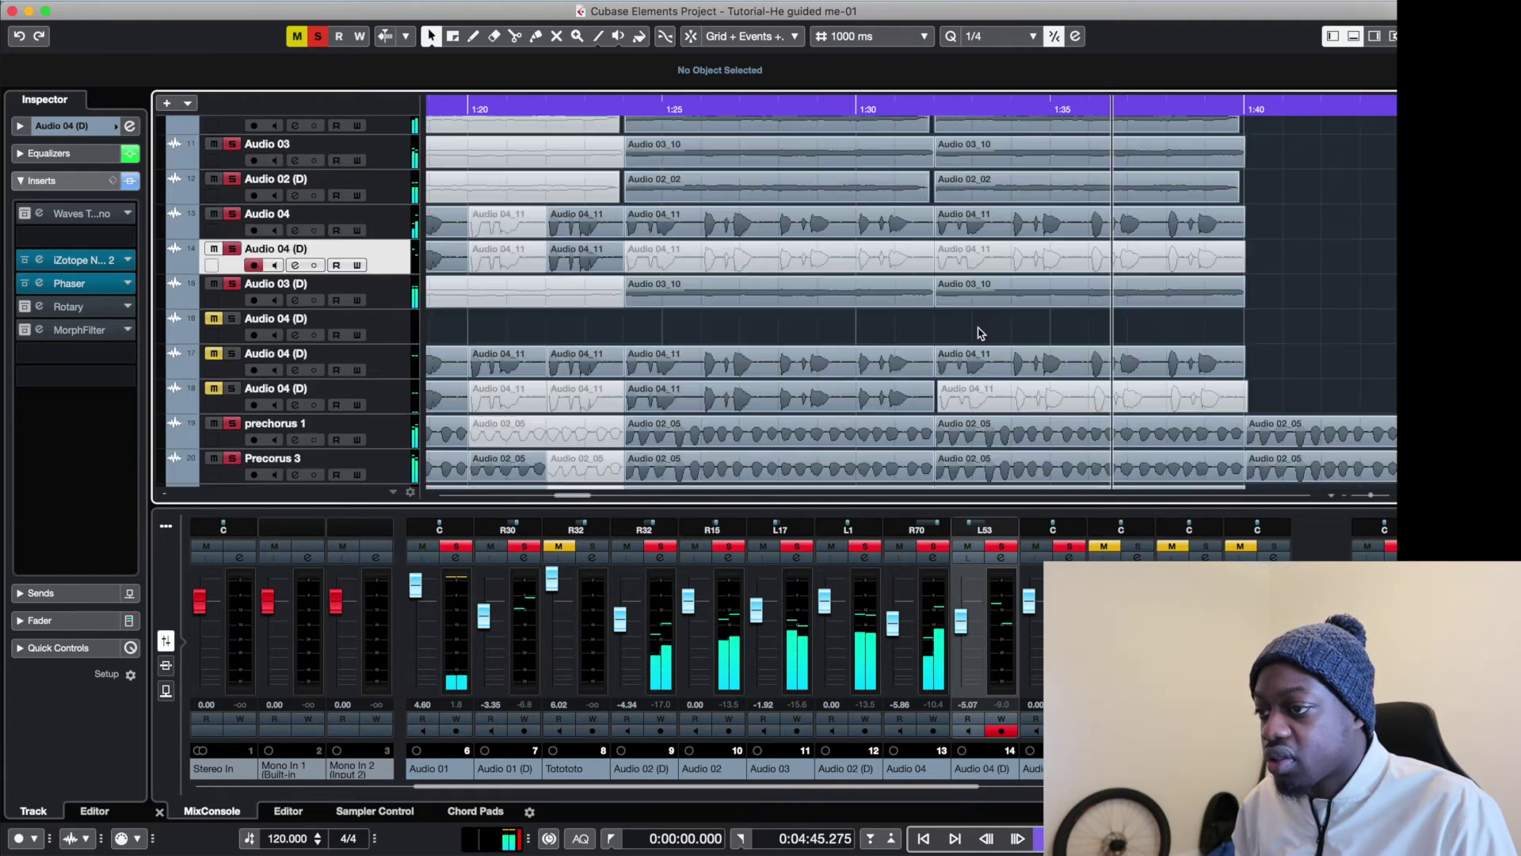
Follow playback through the sections from 1:40 to past 2:10, examining which background and prechorus layers are present in each.
{"action": "left_click_drag", "start_coordinate": [577, 496], "coordinate": [594, 496]}
{"action": "scroll", "coordinate": [761, 222], "scroll_direction": "up", "scroll_amount": 8}
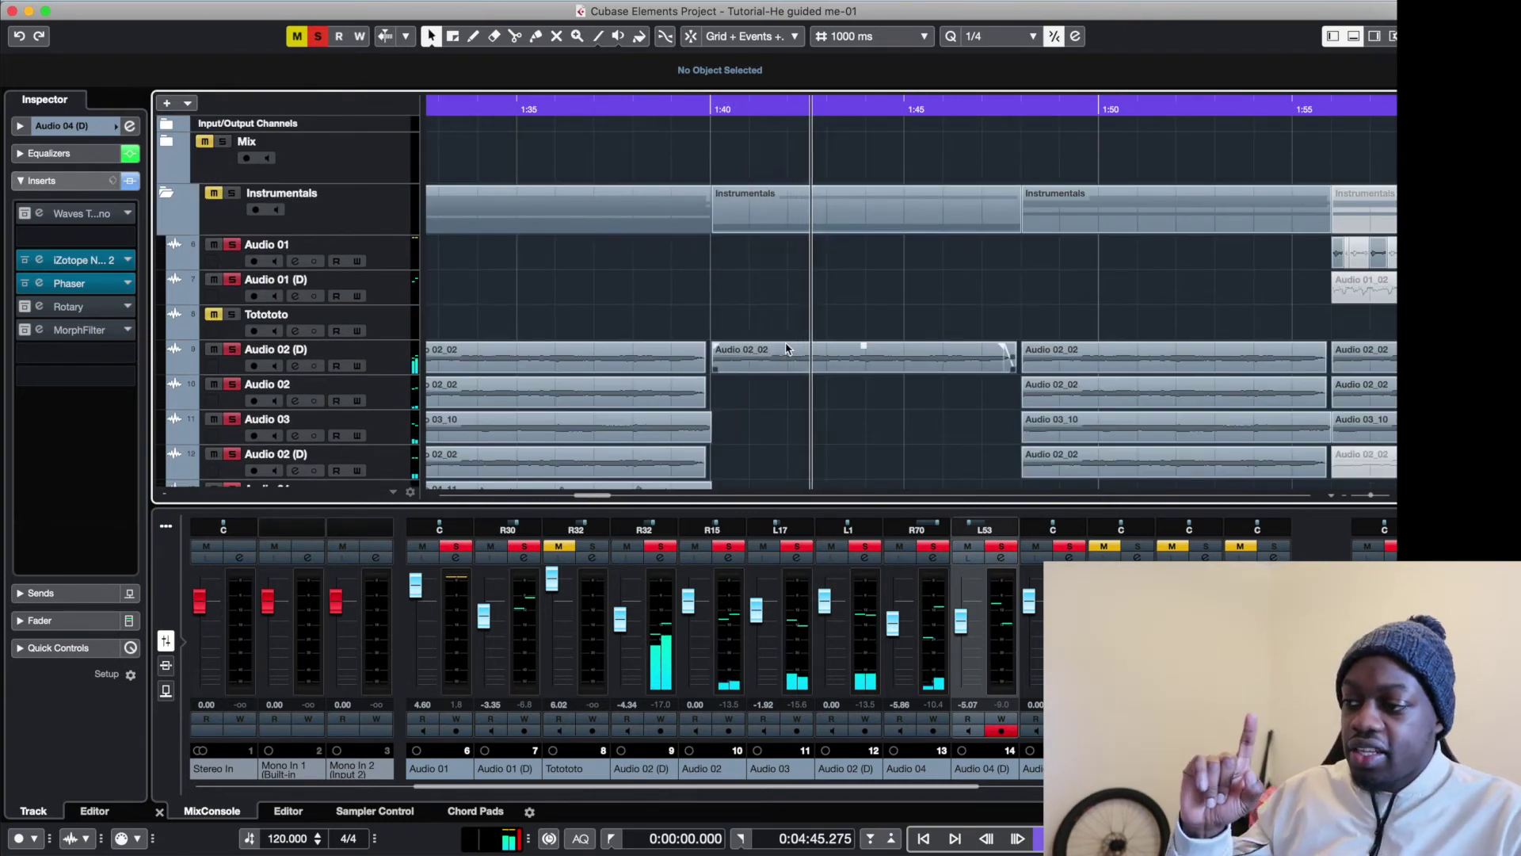
{"action": "scroll", "coordinate": [840, 350], "scroll_direction": "down", "scroll_amount": 2}
{"action": "scroll", "coordinate": [839, 350], "scroll_direction": "down", "scroll_amount": 12}
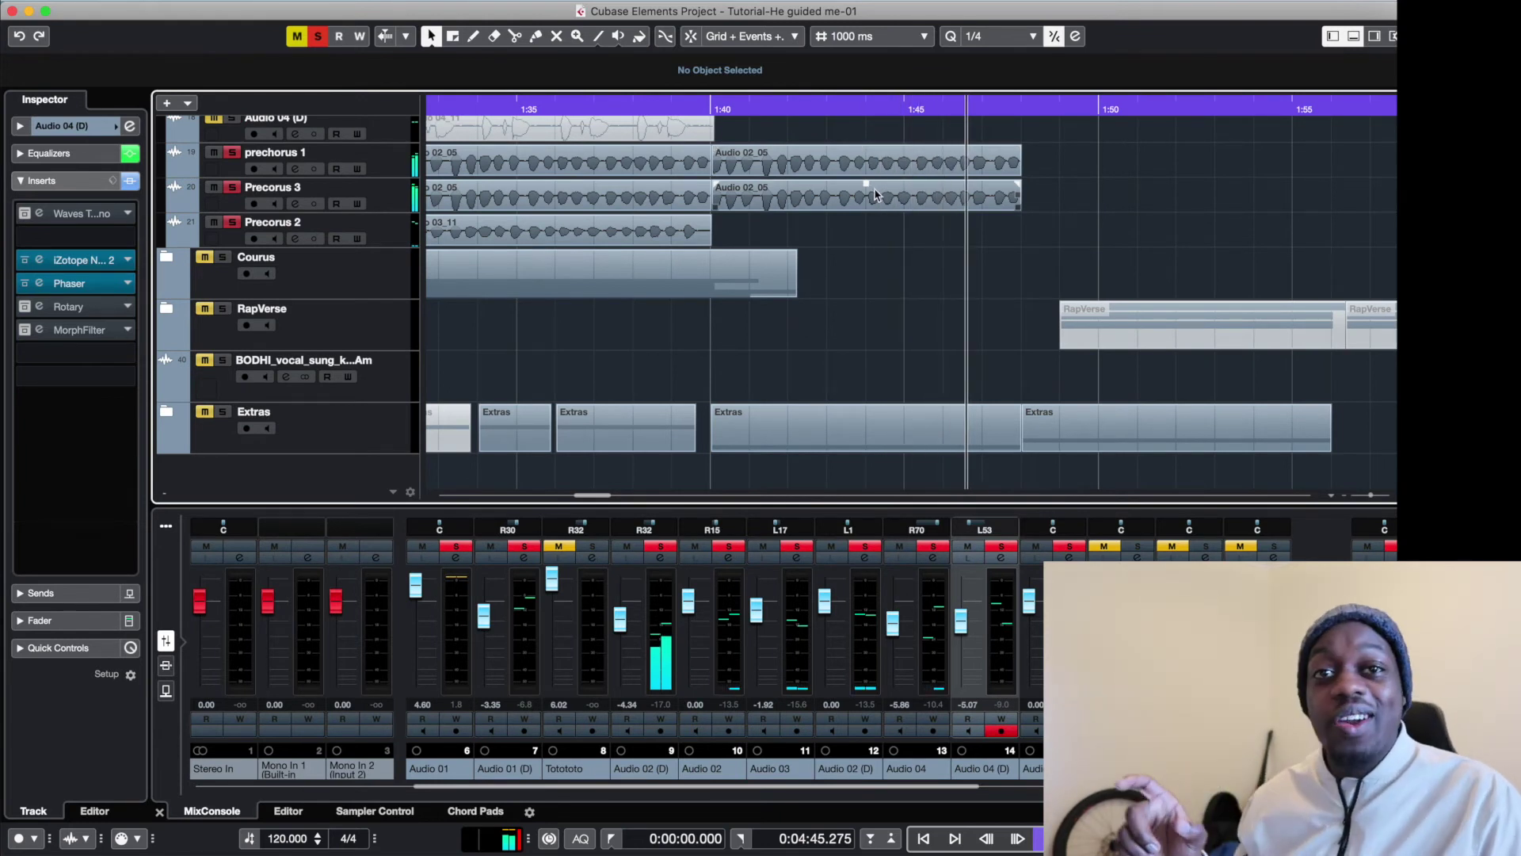
{"action": "scroll", "coordinate": [887, 254], "scroll_direction": "up", "scroll_amount": 12}
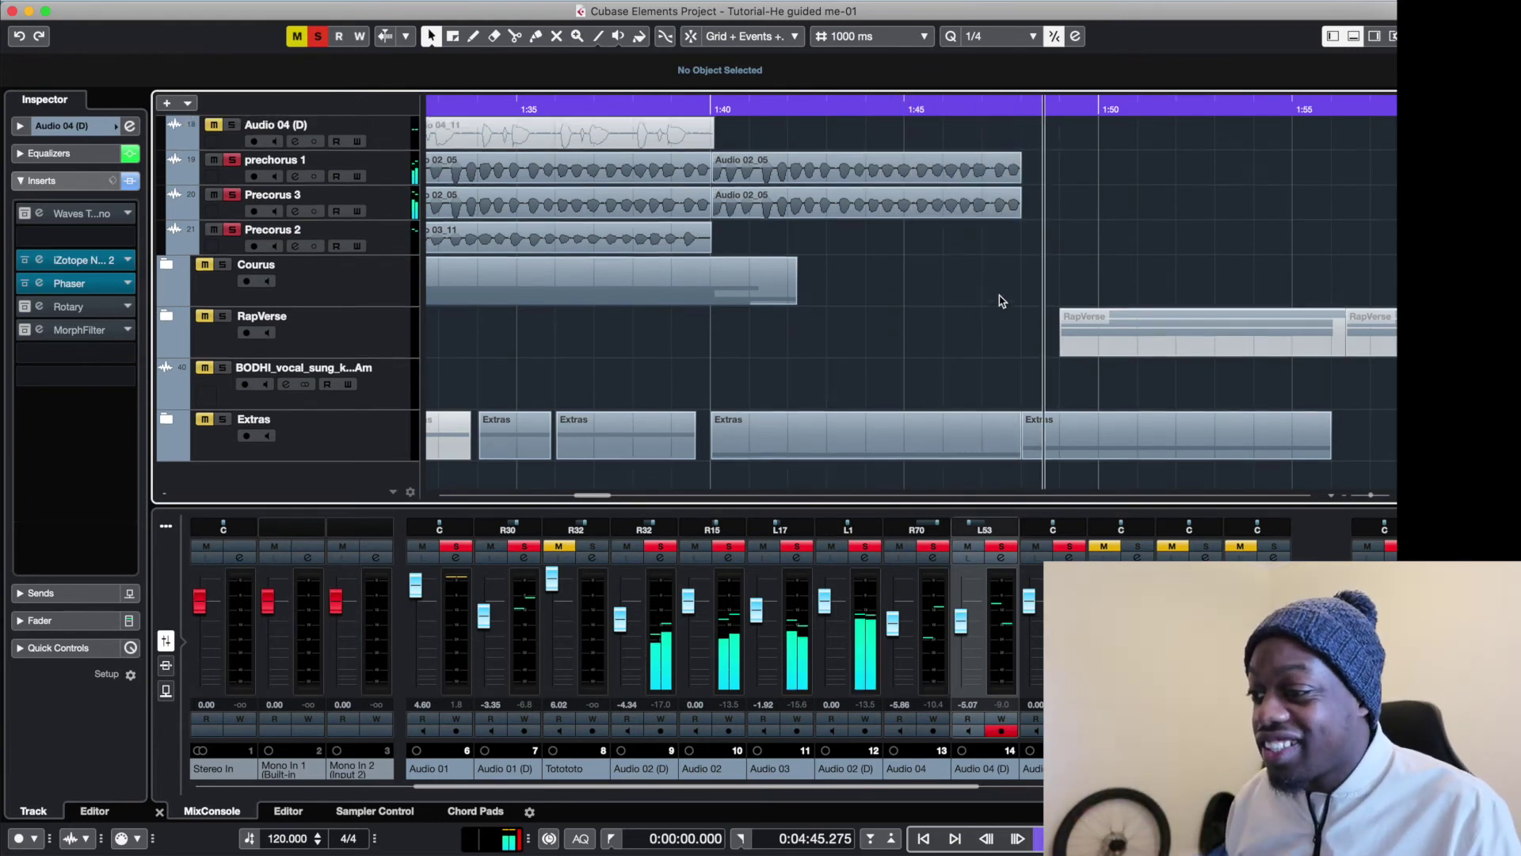
{"action": "left_click_drag", "start_coordinate": [587, 497], "coordinate": [613, 495]}
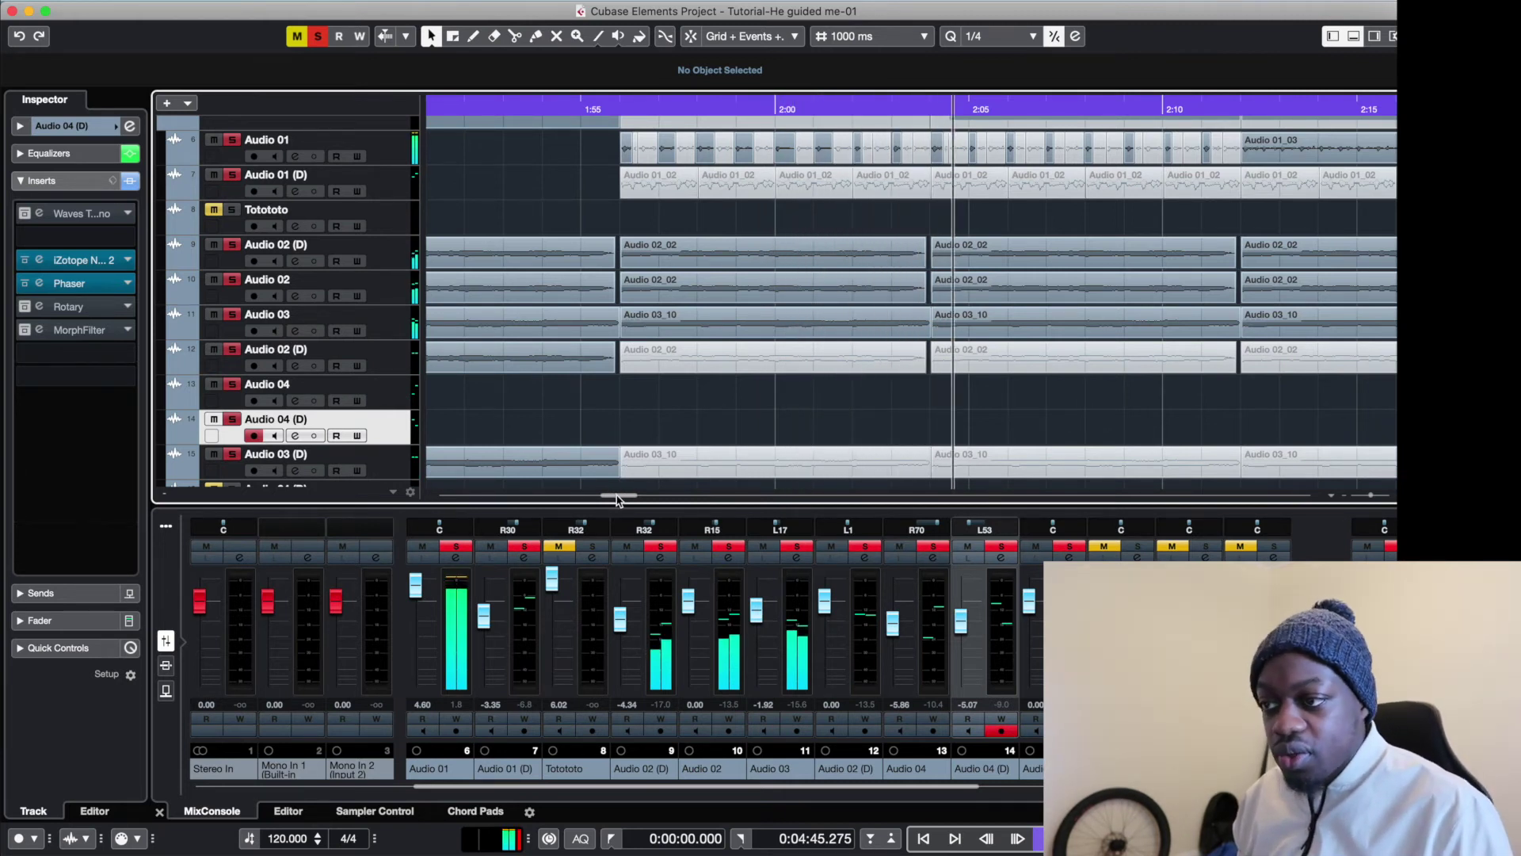
{"action": "scroll", "coordinate": [842, 317], "scroll_direction": "down", "scroll_amount": 7}
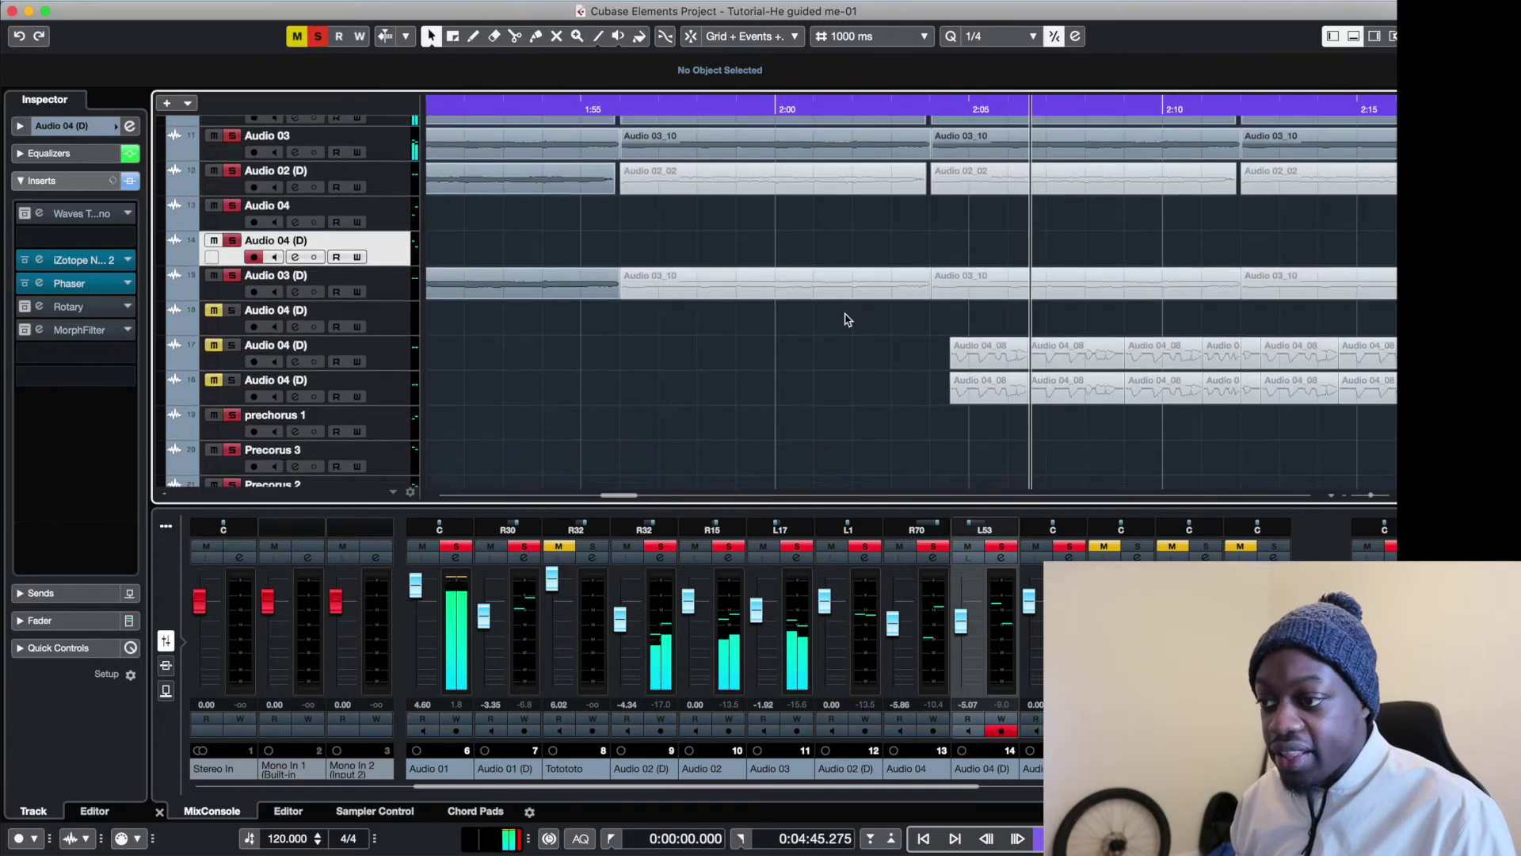
{"action": "scroll", "coordinate": [801, 338], "scroll_direction": "down", "scroll_amount": 4}
{"action": "scroll", "coordinate": [673, 373], "scroll_direction": "up", "scroll_amount": 15}
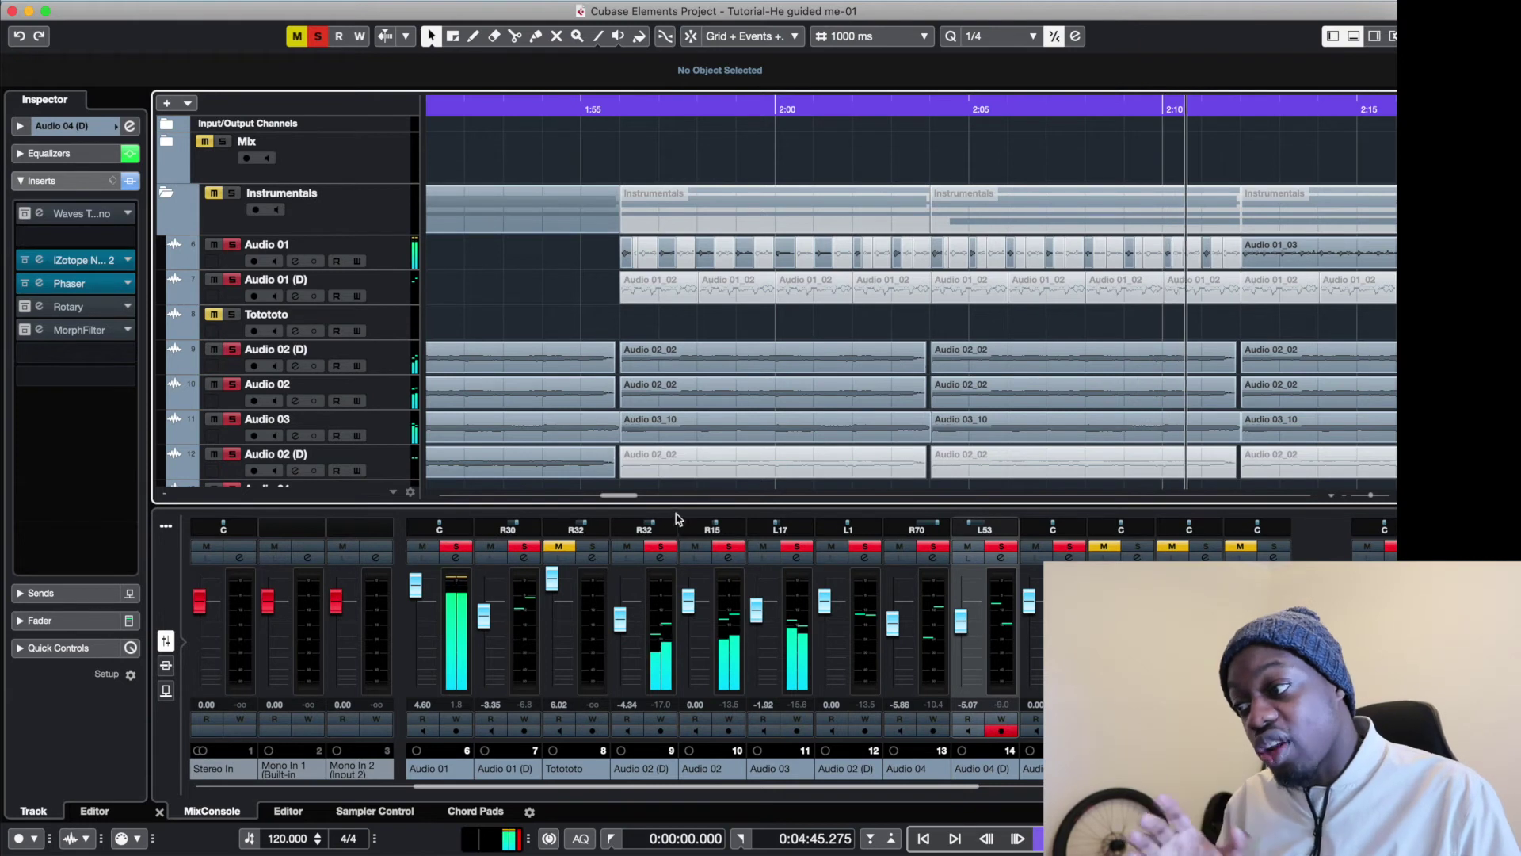
Go back to the early part of the project and expand the Mix folder to inspect its group channels.
{"action": "left_click_drag", "start_coordinate": [621, 499], "coordinate": [587, 496]}
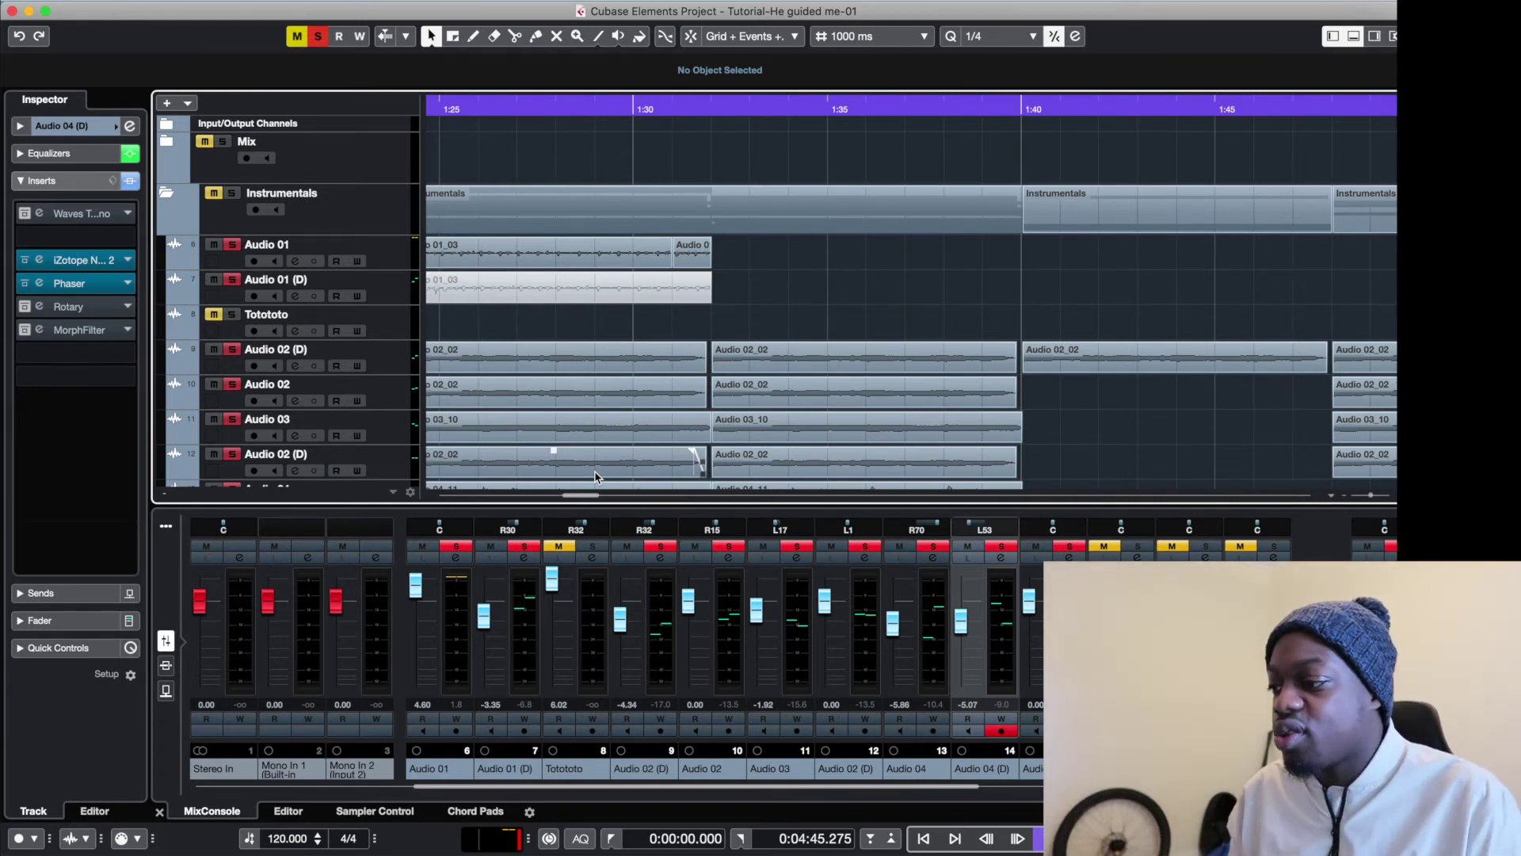
{"action": "left_click_drag", "start_coordinate": [594, 496], "coordinate": [483, 504]}
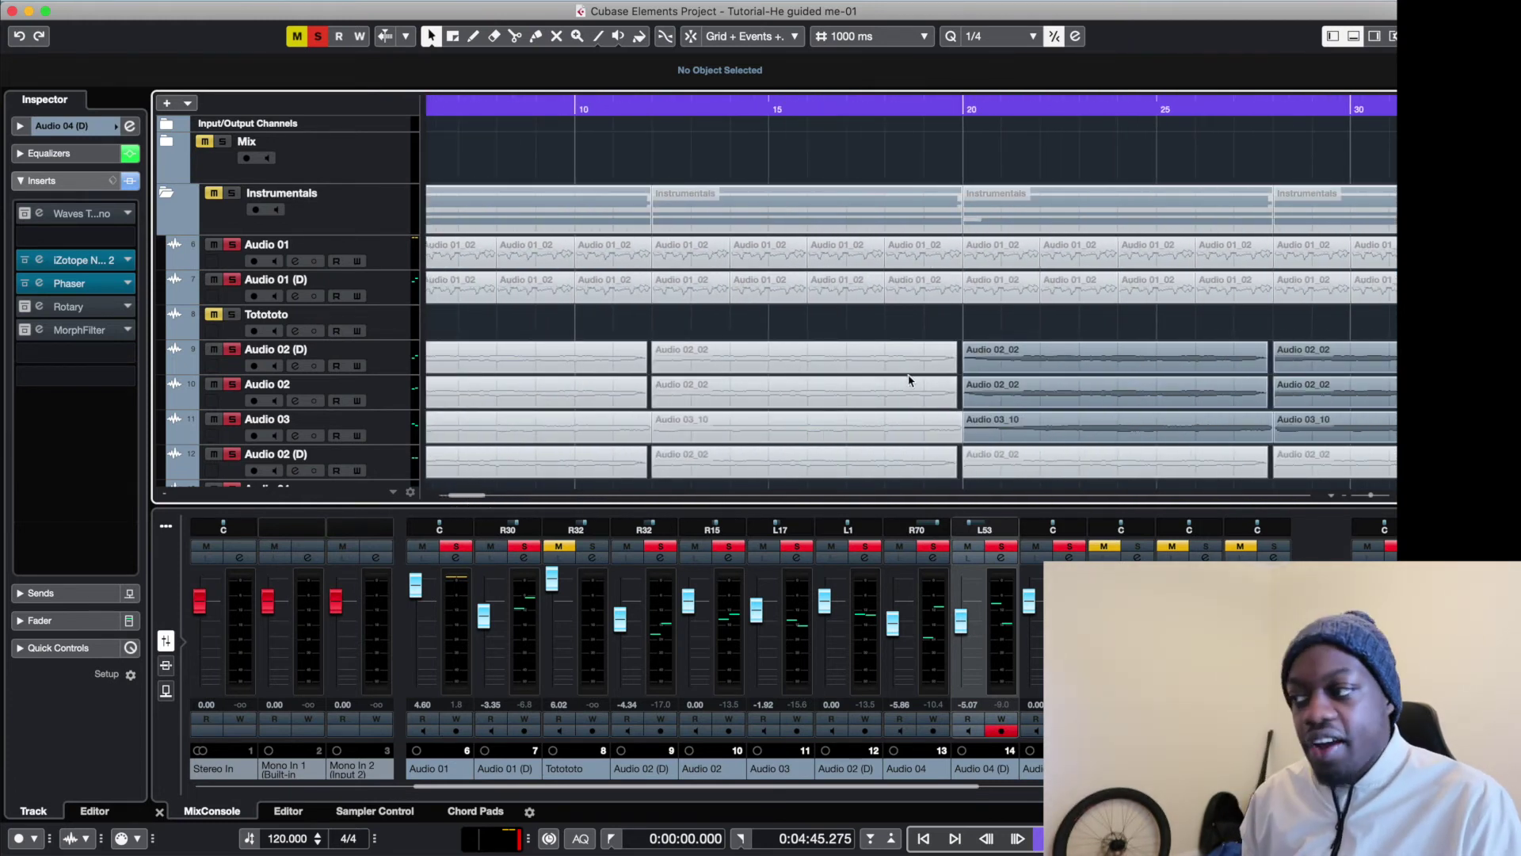
{"action": "left_click", "coordinate": [167, 141]}
{"action": "left_click", "coordinate": [399, 290]}
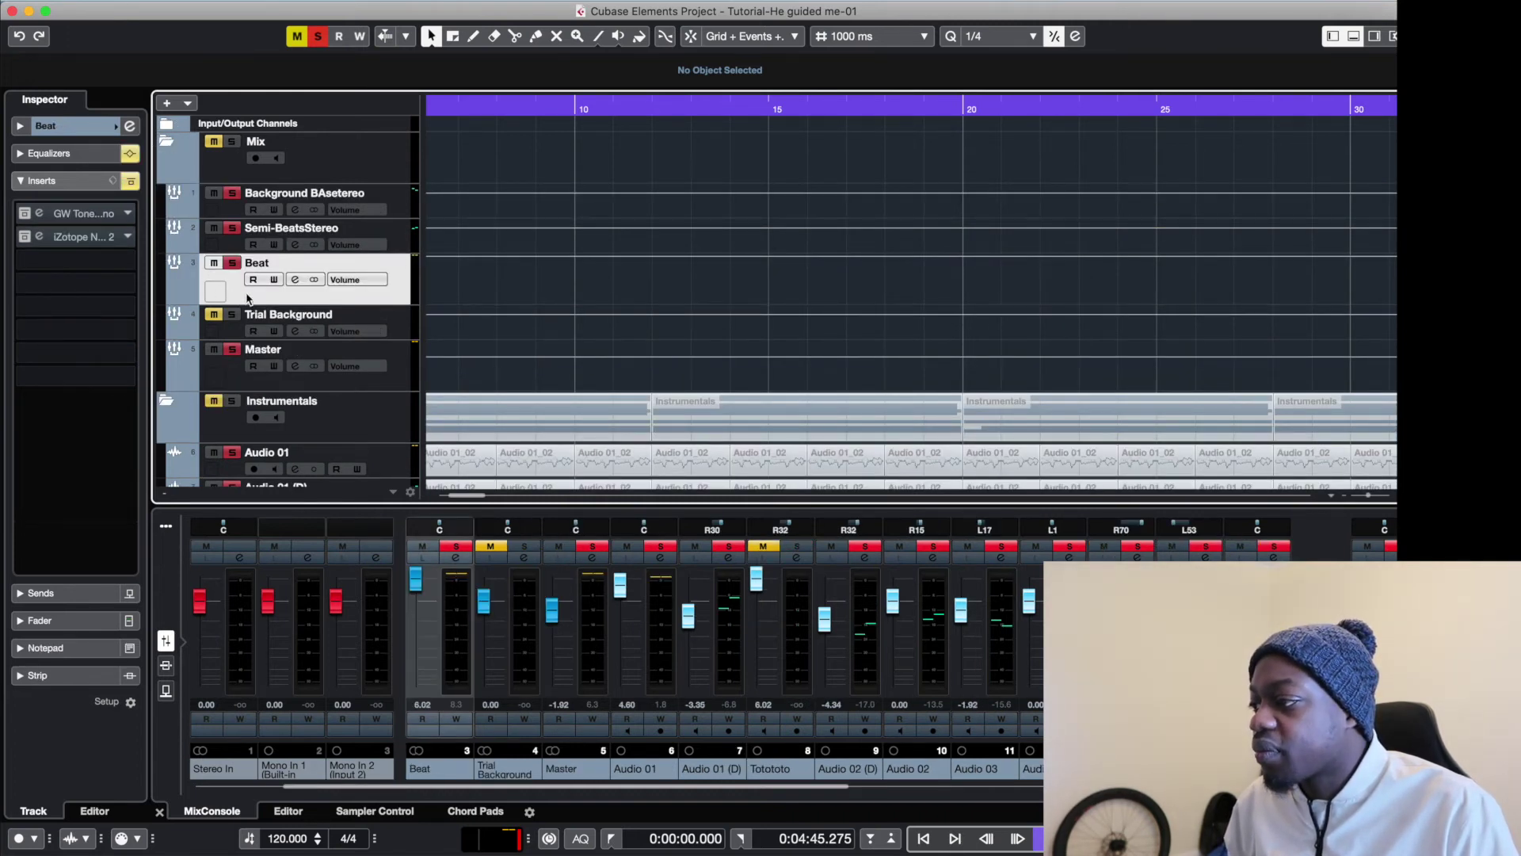
{"action": "left_click", "coordinate": [232, 246]}
Reactivate the bypassed equalizers on the Background BAsetereo and Semi-BeatsStereo group channels.
{"action": "left_click", "coordinate": [234, 210]}
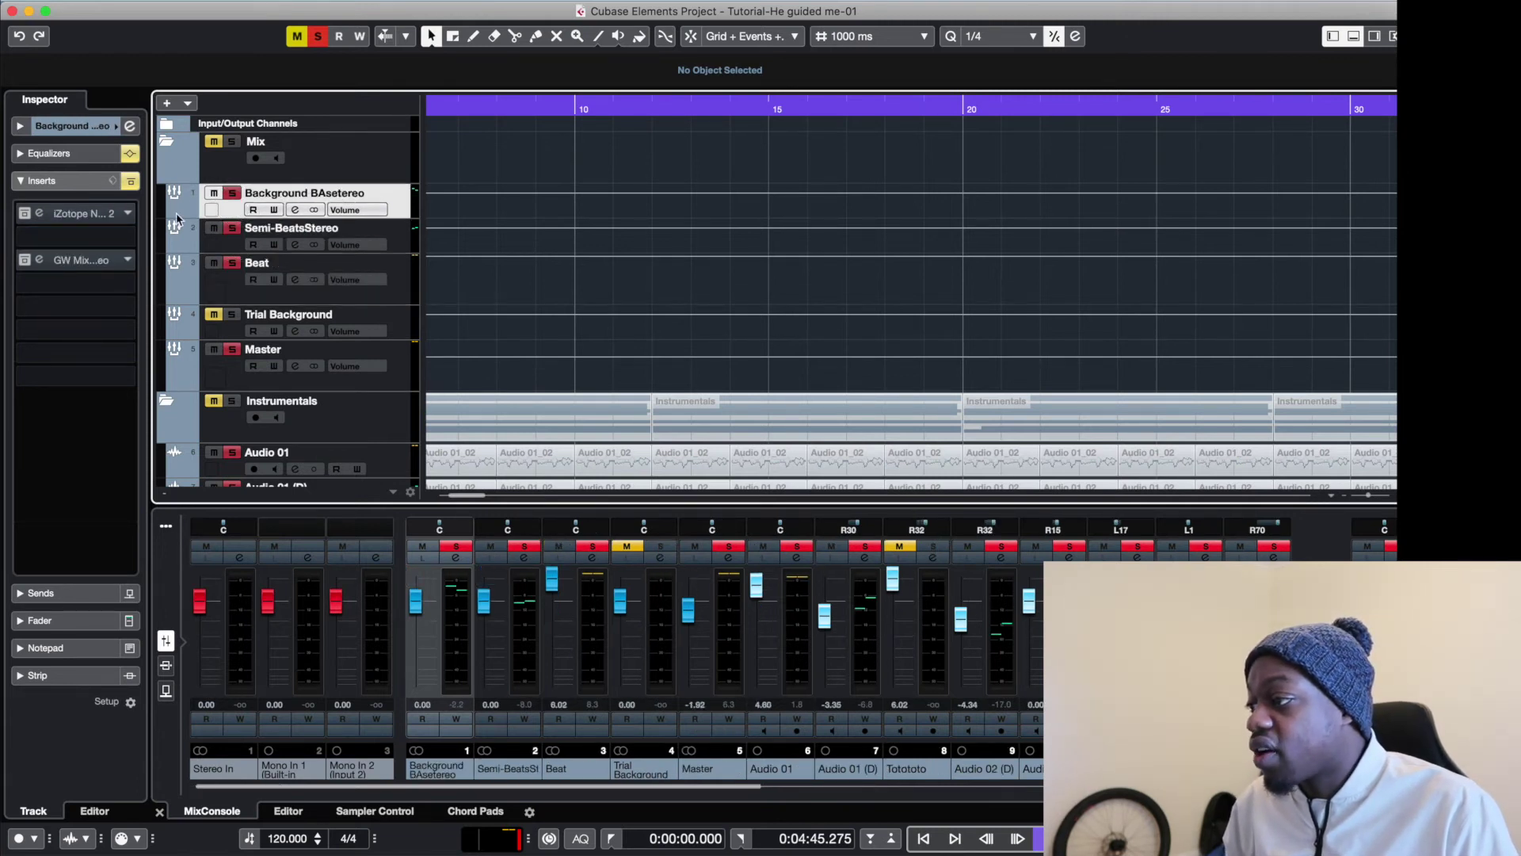
{"action": "left_click", "coordinate": [95, 156]}
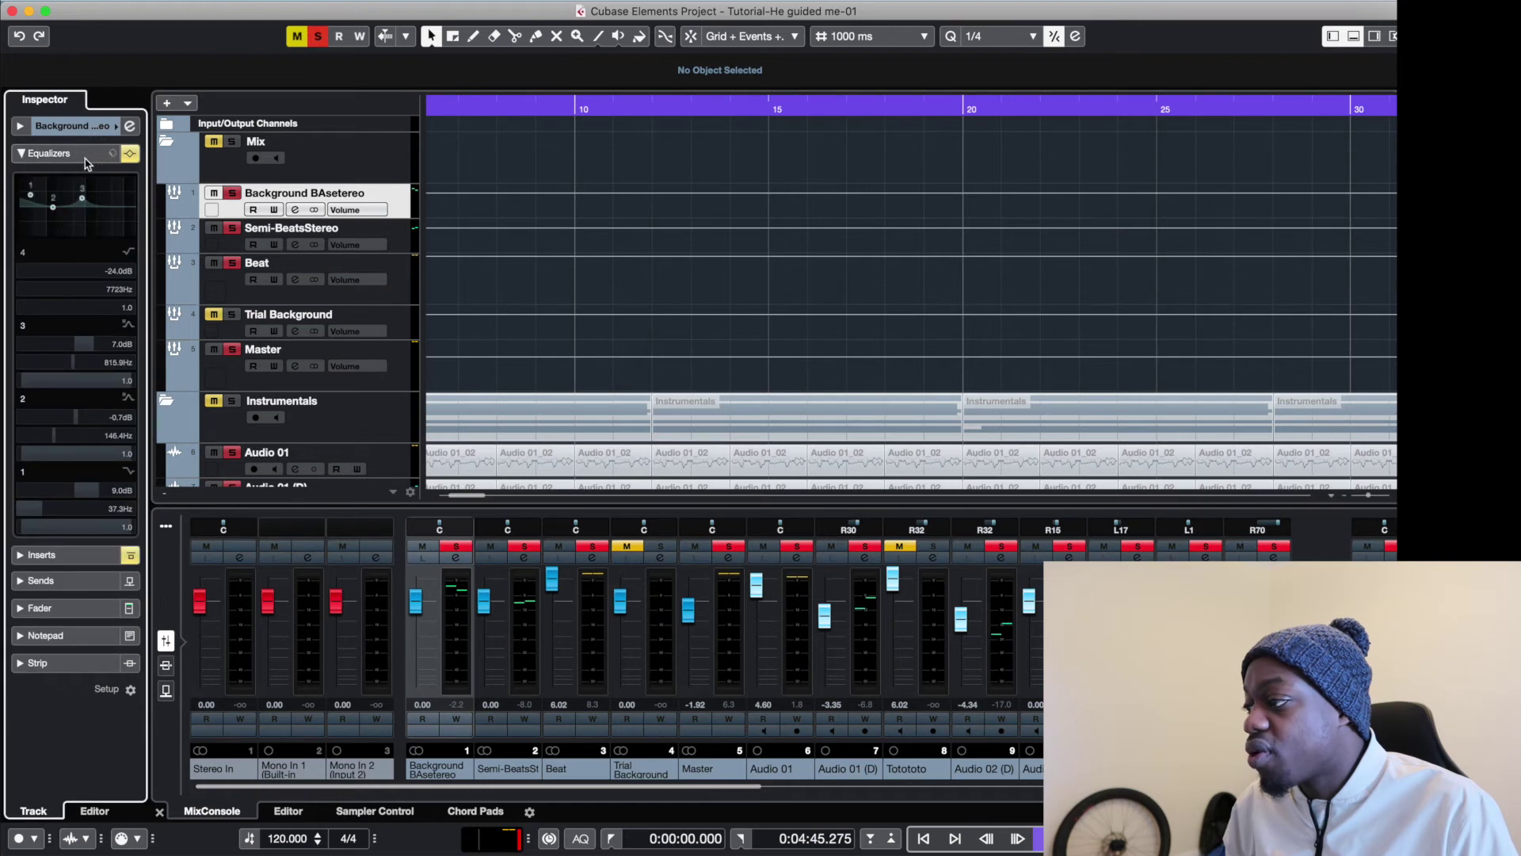
{"action": "left_click", "coordinate": [130, 155]}
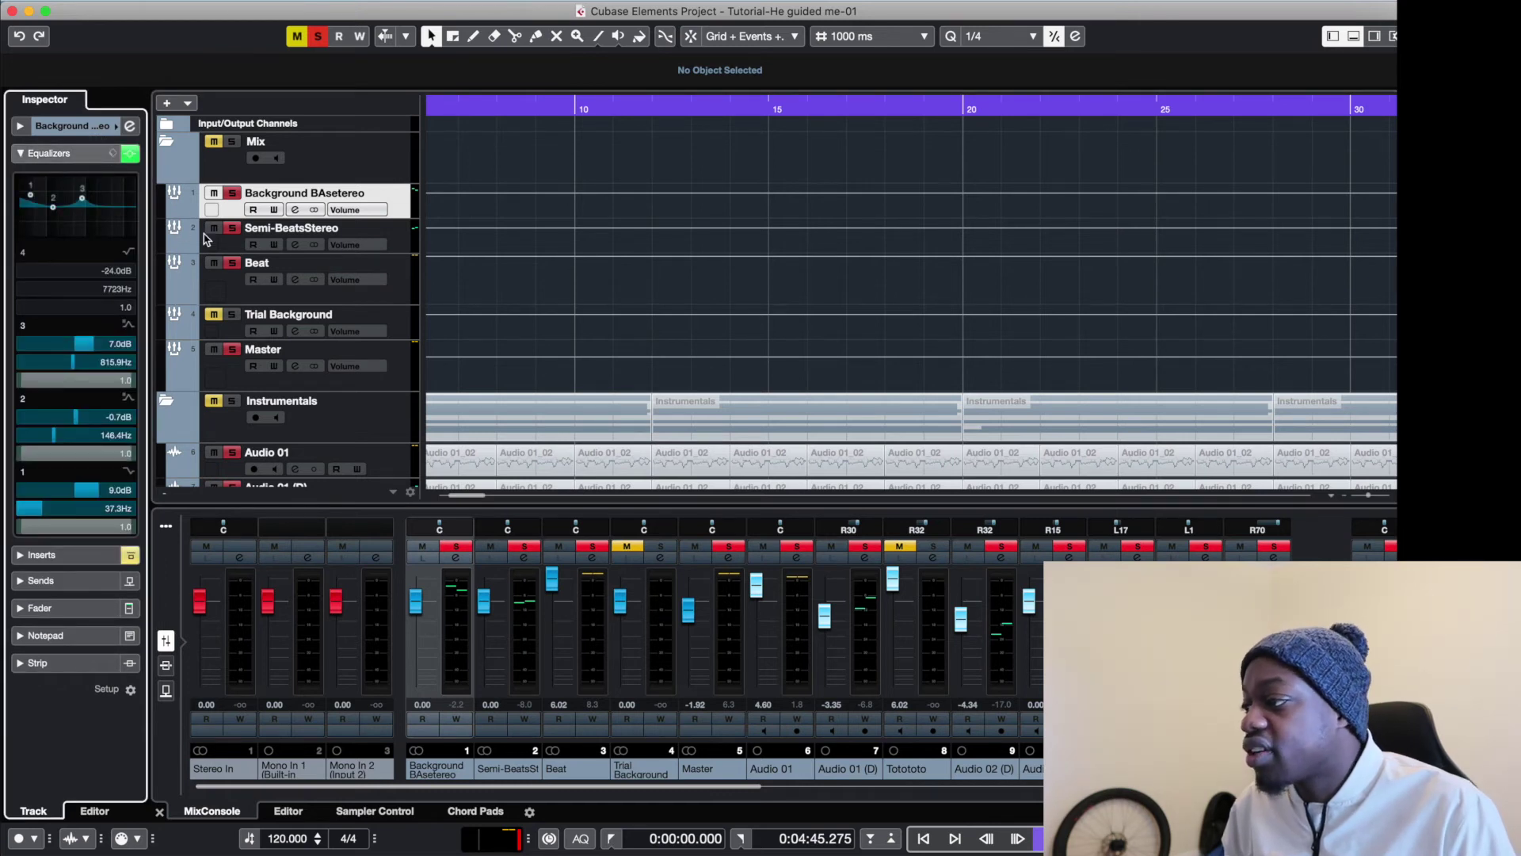
{"action": "left_click", "coordinate": [234, 246]}
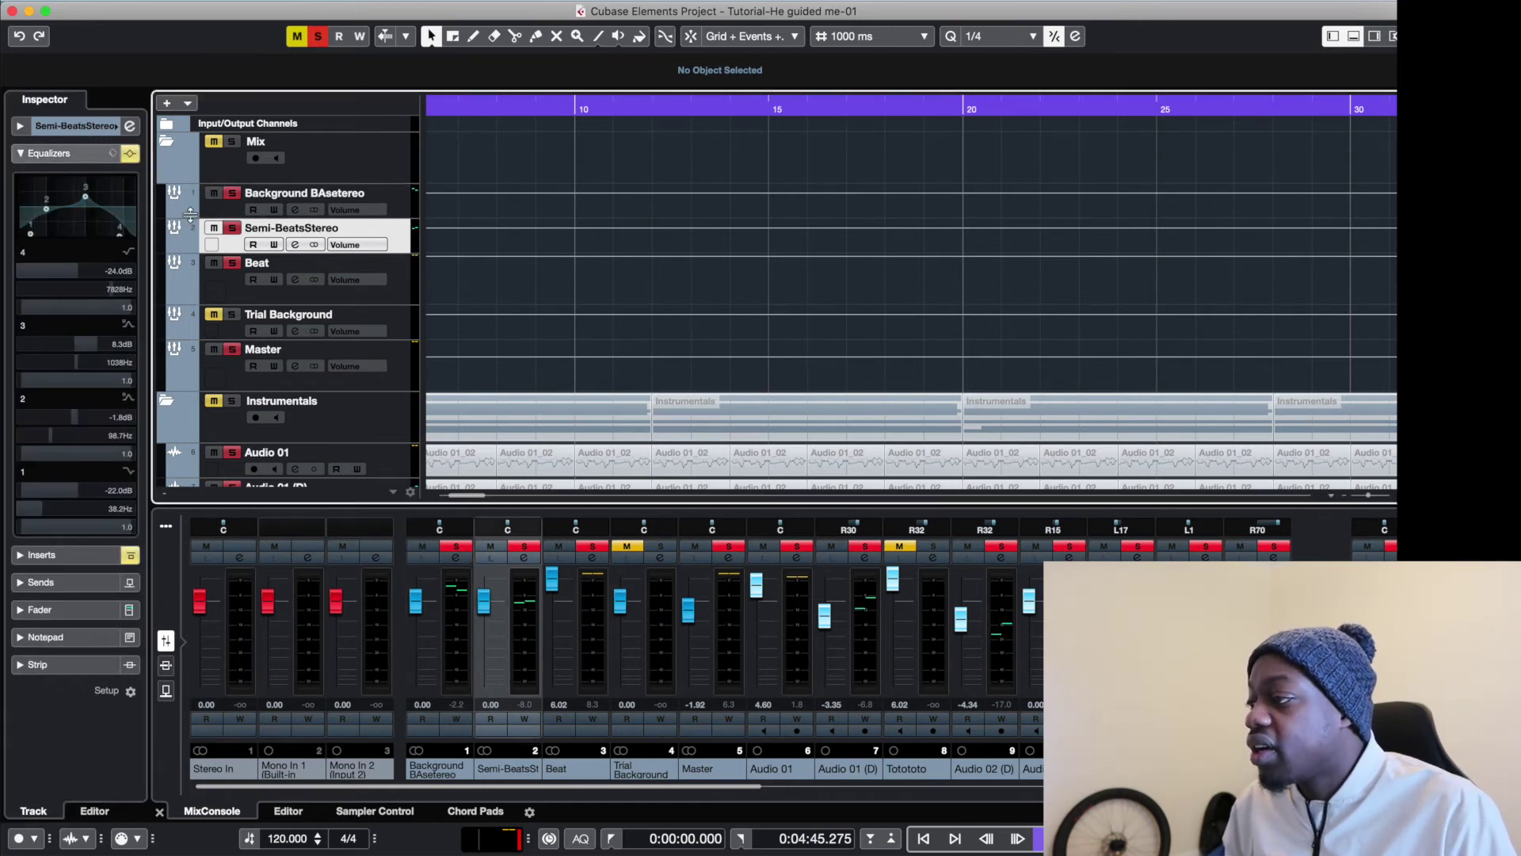
{"action": "left_click", "coordinate": [130, 155]}
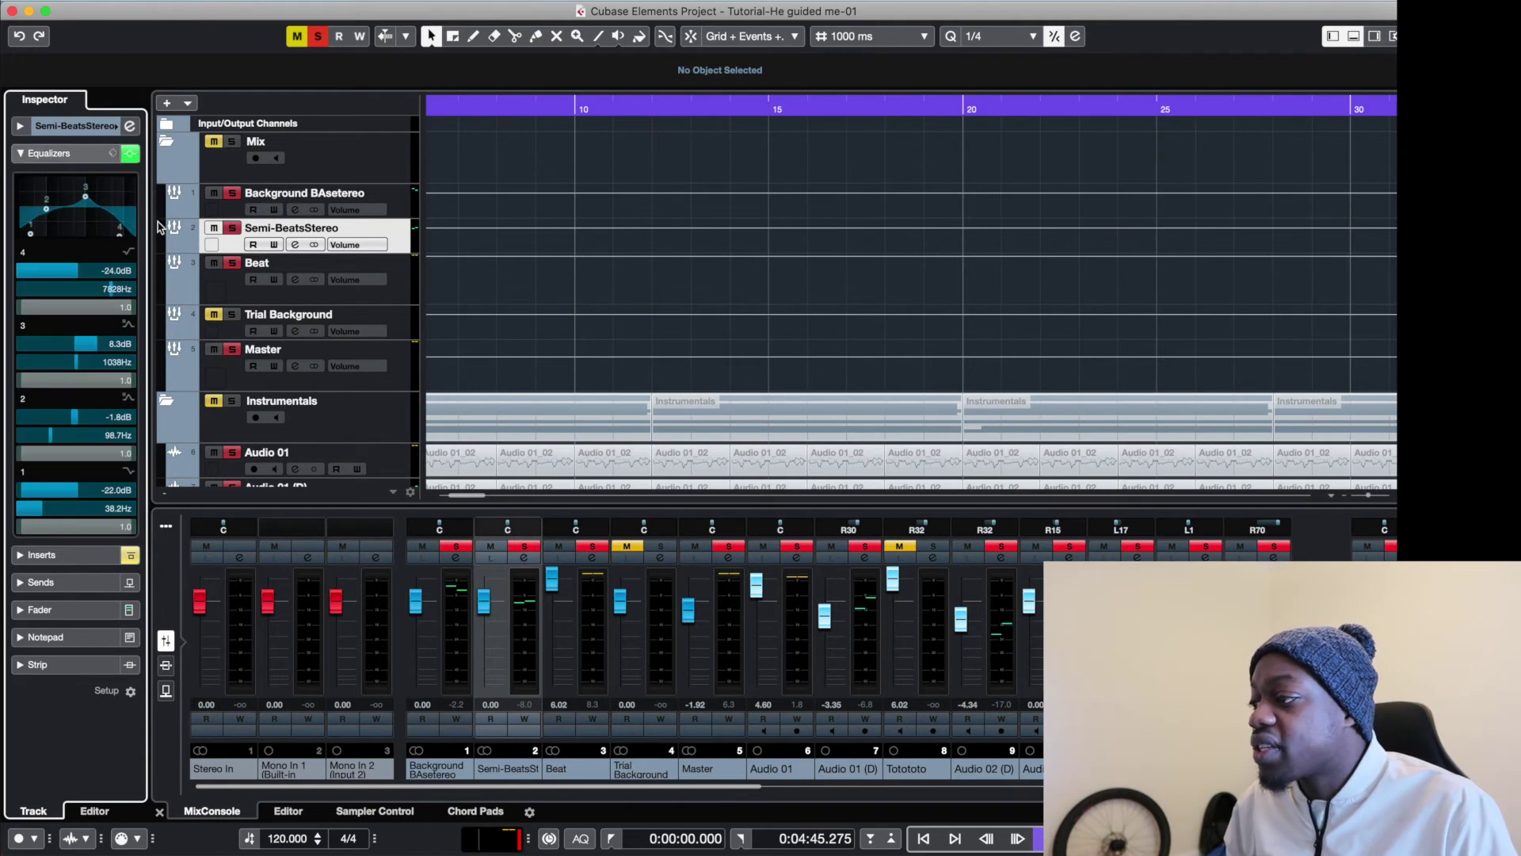
Reactivate the bypassed equalizer and inserts on the Beat group channel.
{"action": "left_click", "coordinate": [259, 298]}
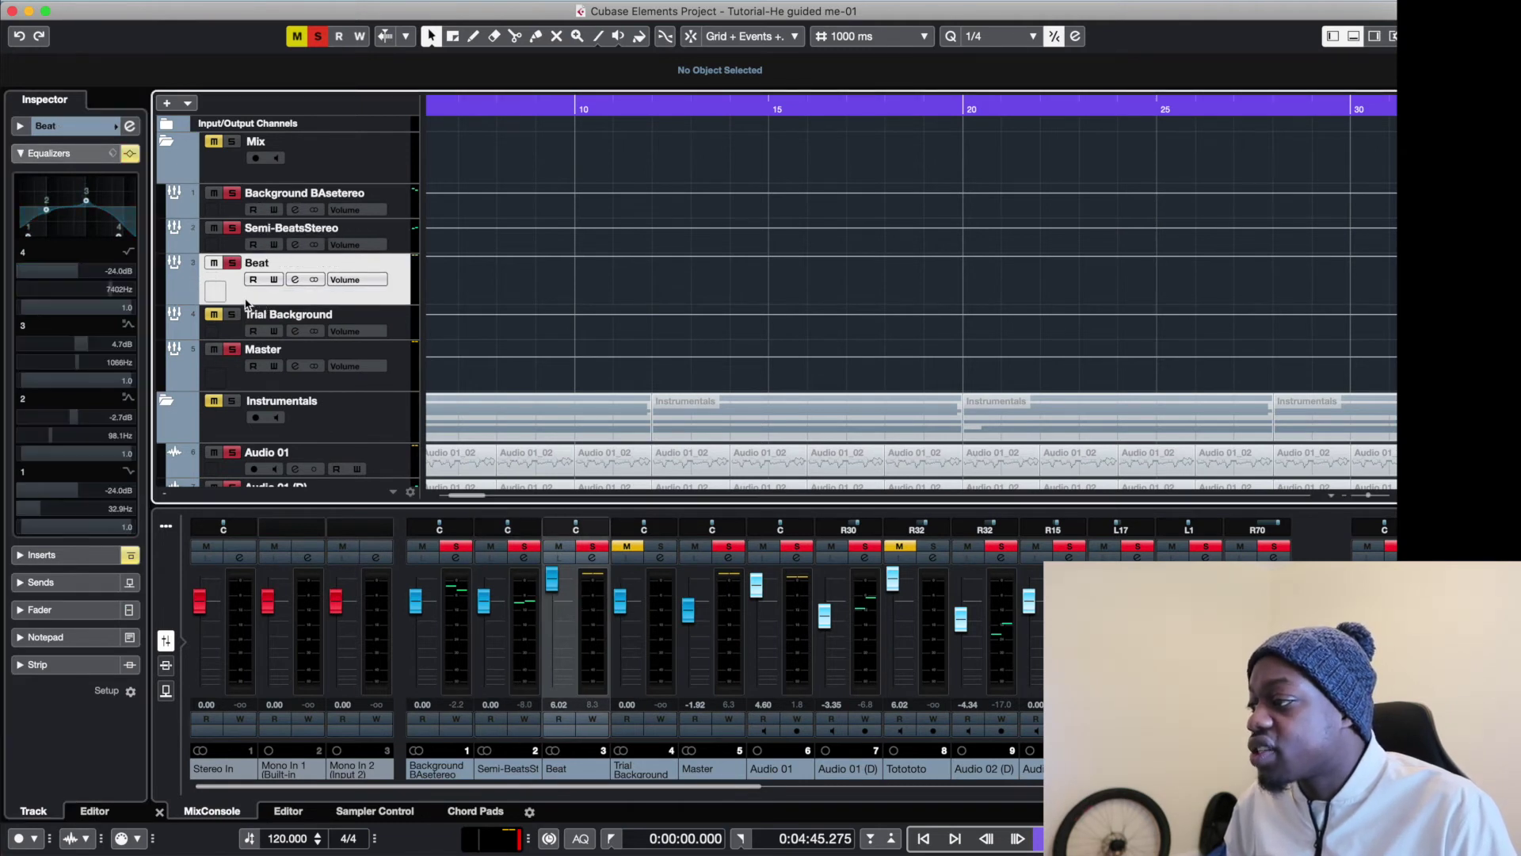
{"action": "left_click", "coordinate": [129, 154]}
{"action": "left_click", "coordinate": [102, 557]}
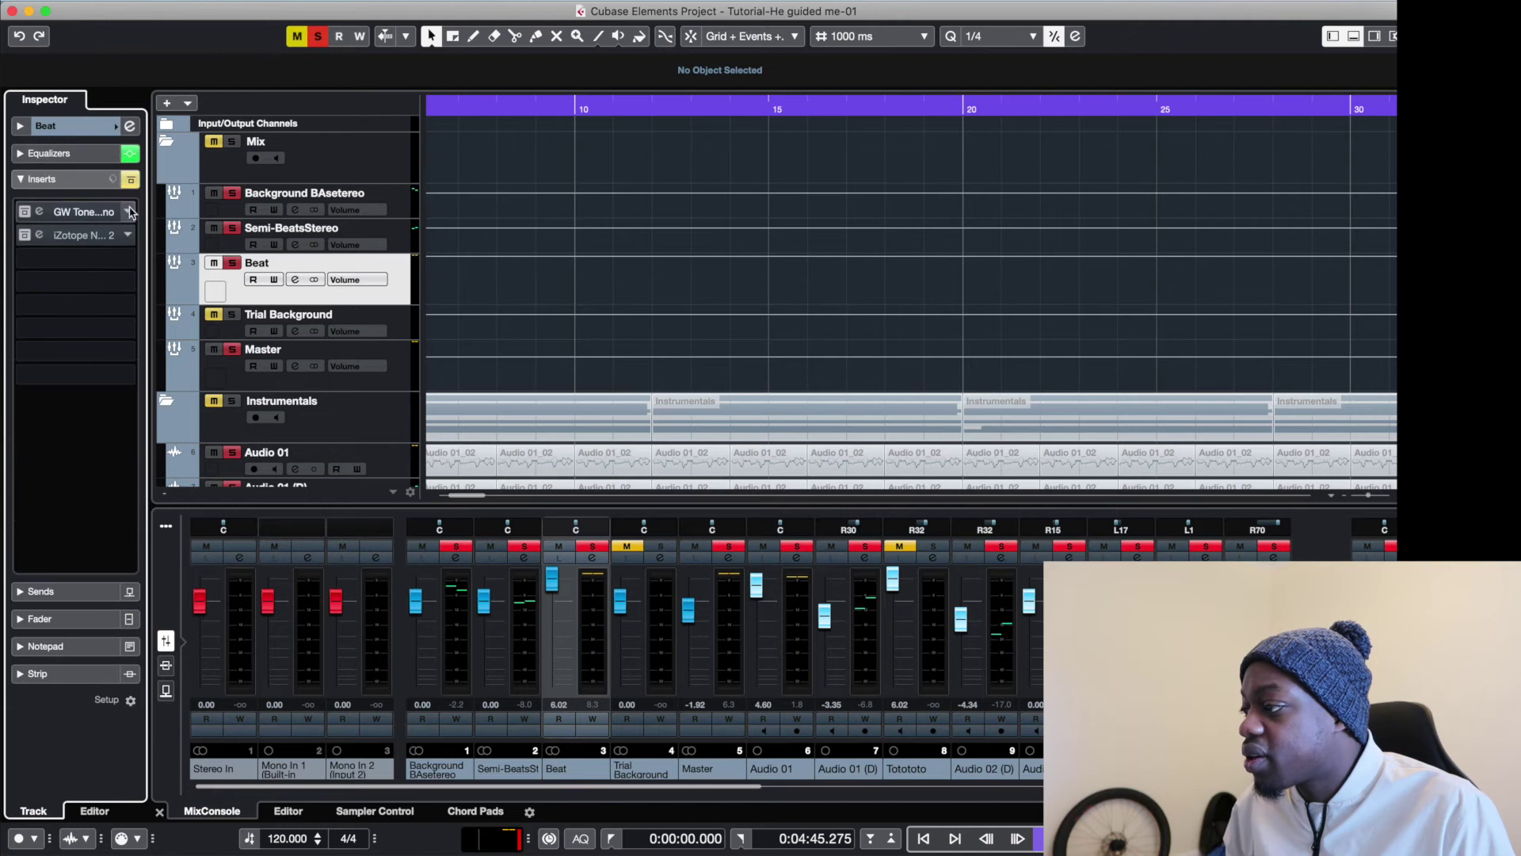
{"action": "left_click", "coordinate": [129, 181]}
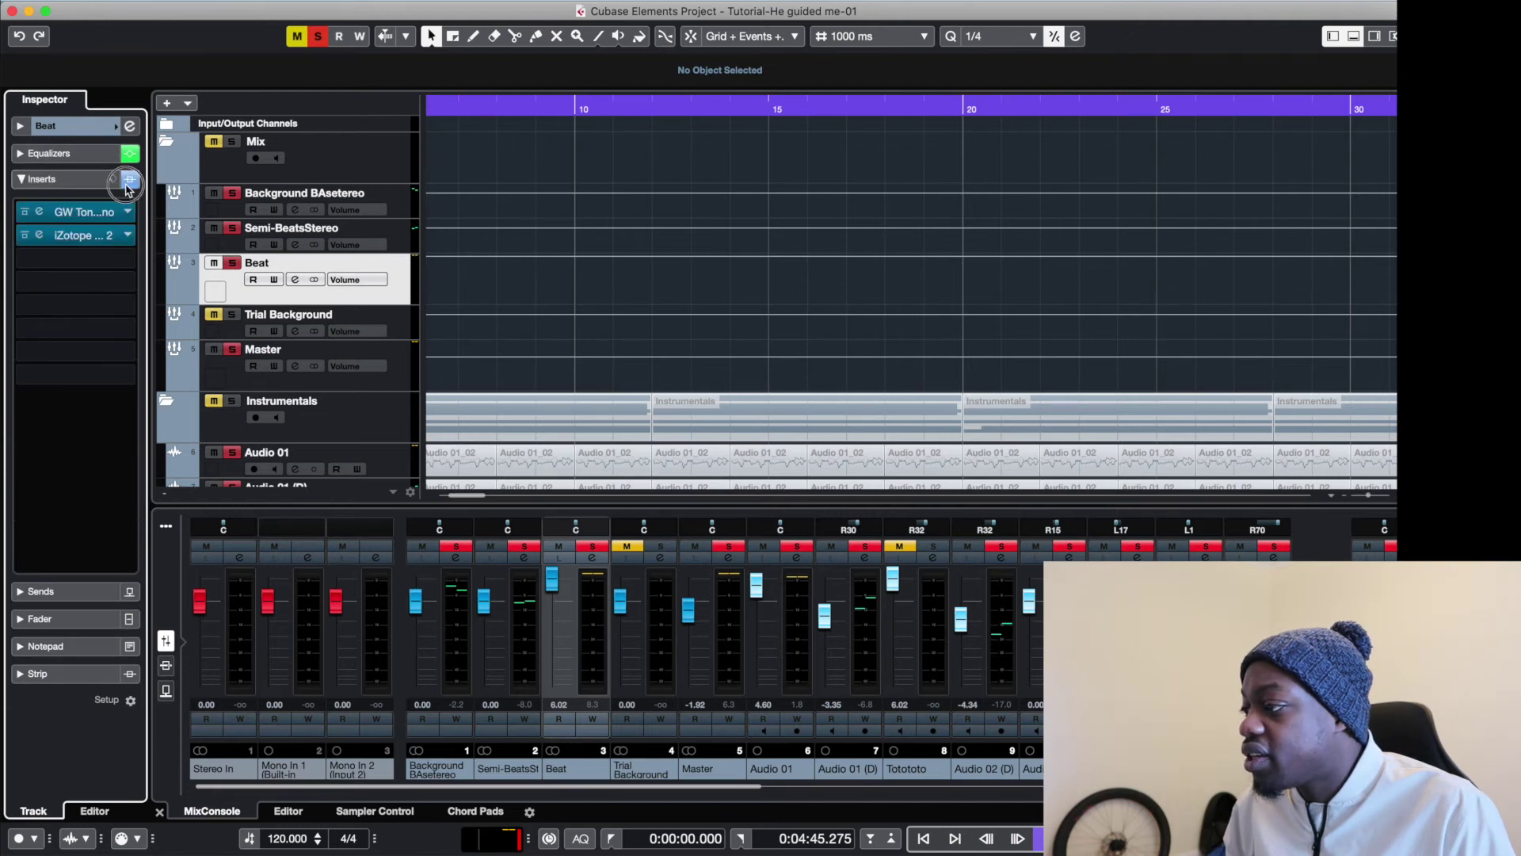
Reactivate the bypassed inserts on the Semi-BeatsStereo and Background BAsetereo group channels.
{"action": "left_click", "coordinate": [234, 250]}
{"action": "left_click", "coordinate": [251, 210]}
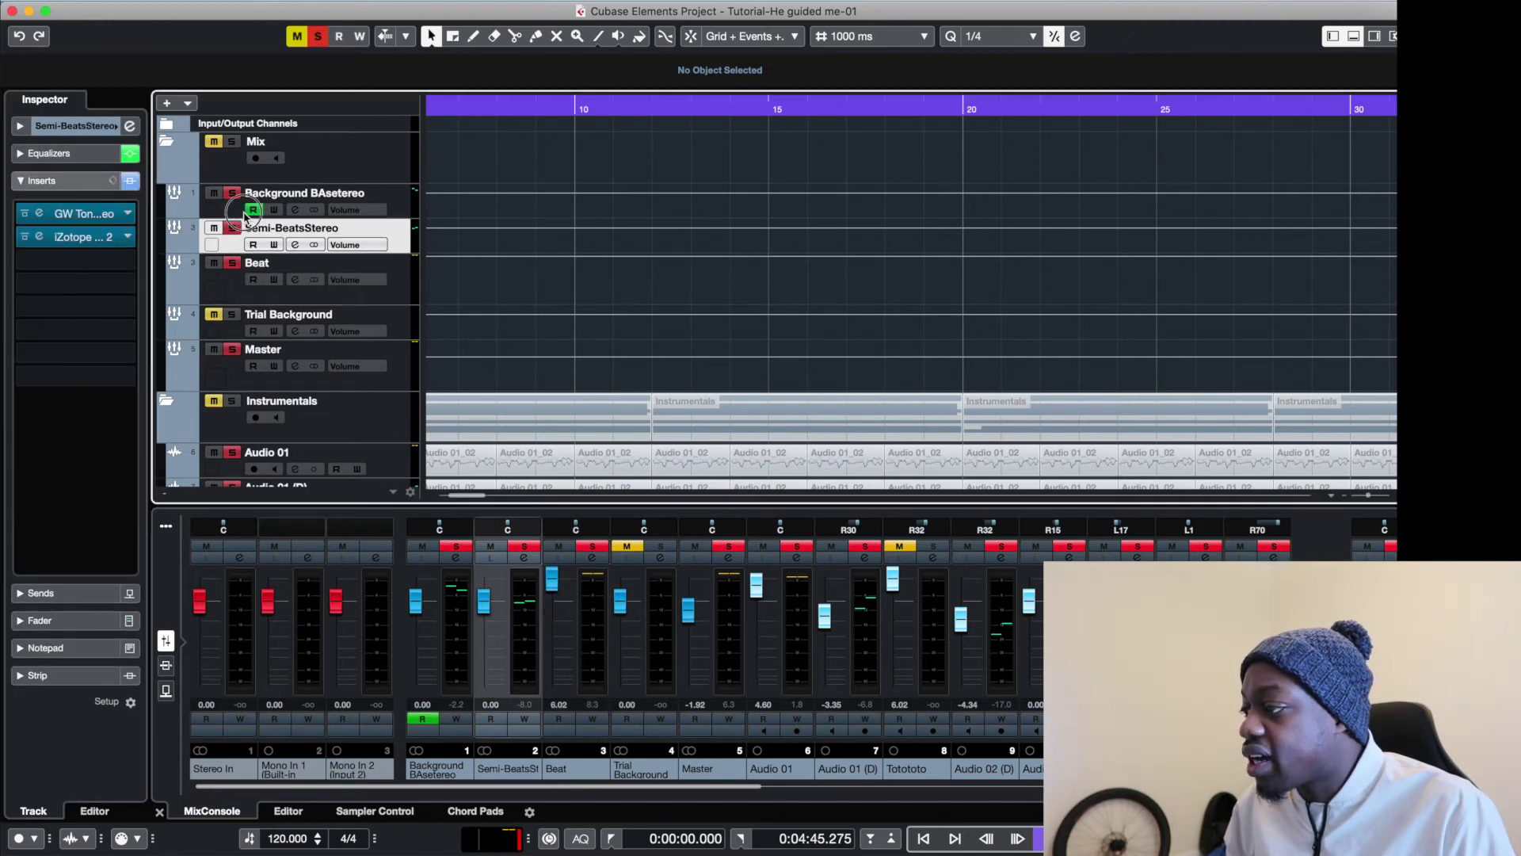
{"action": "left_click", "coordinate": [247, 214]}
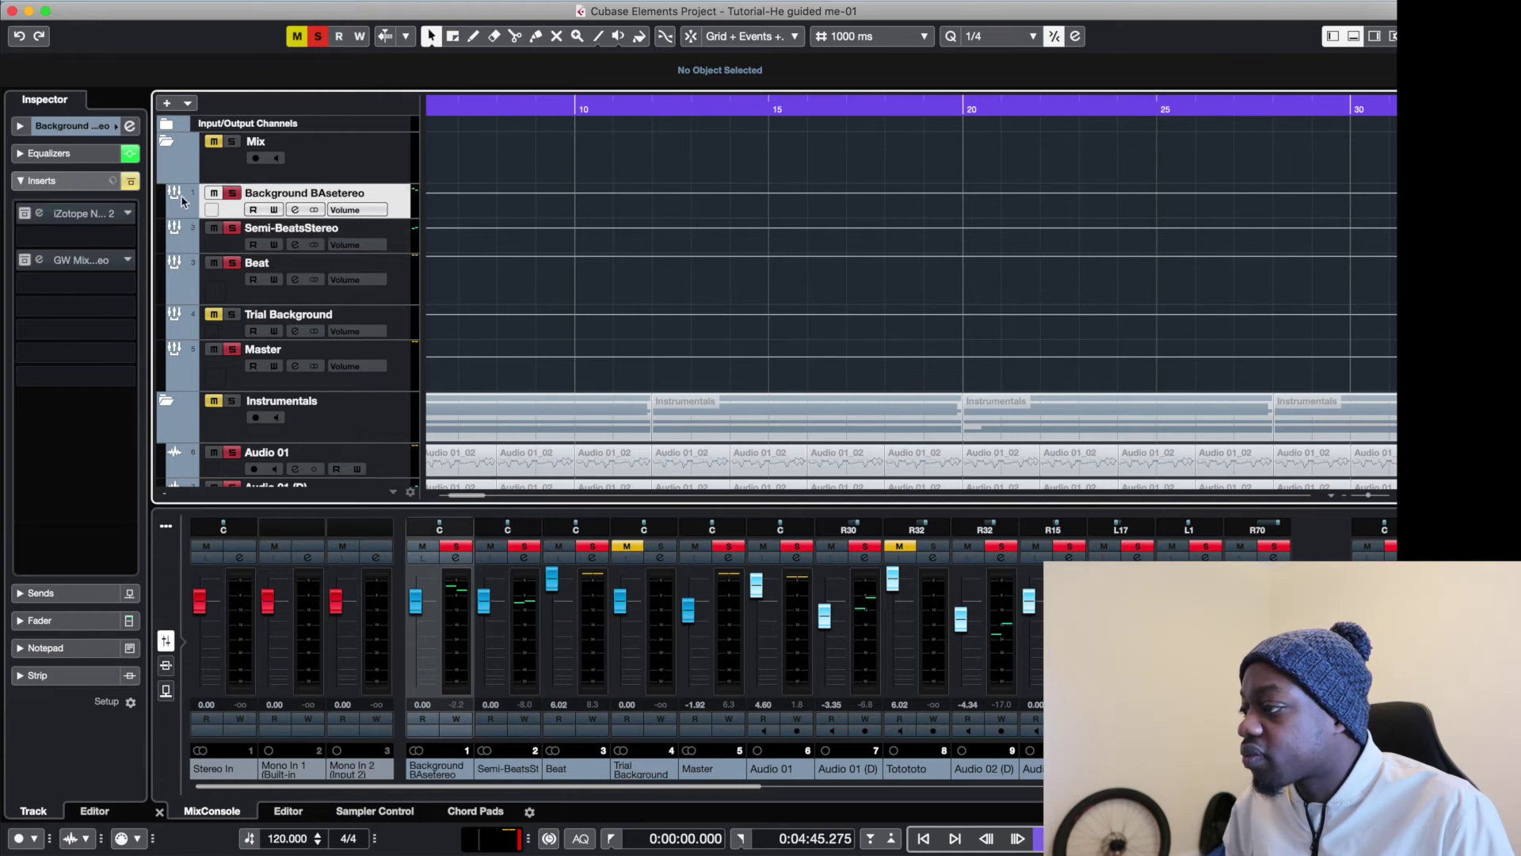
{"action": "left_click", "coordinate": [131, 183]}
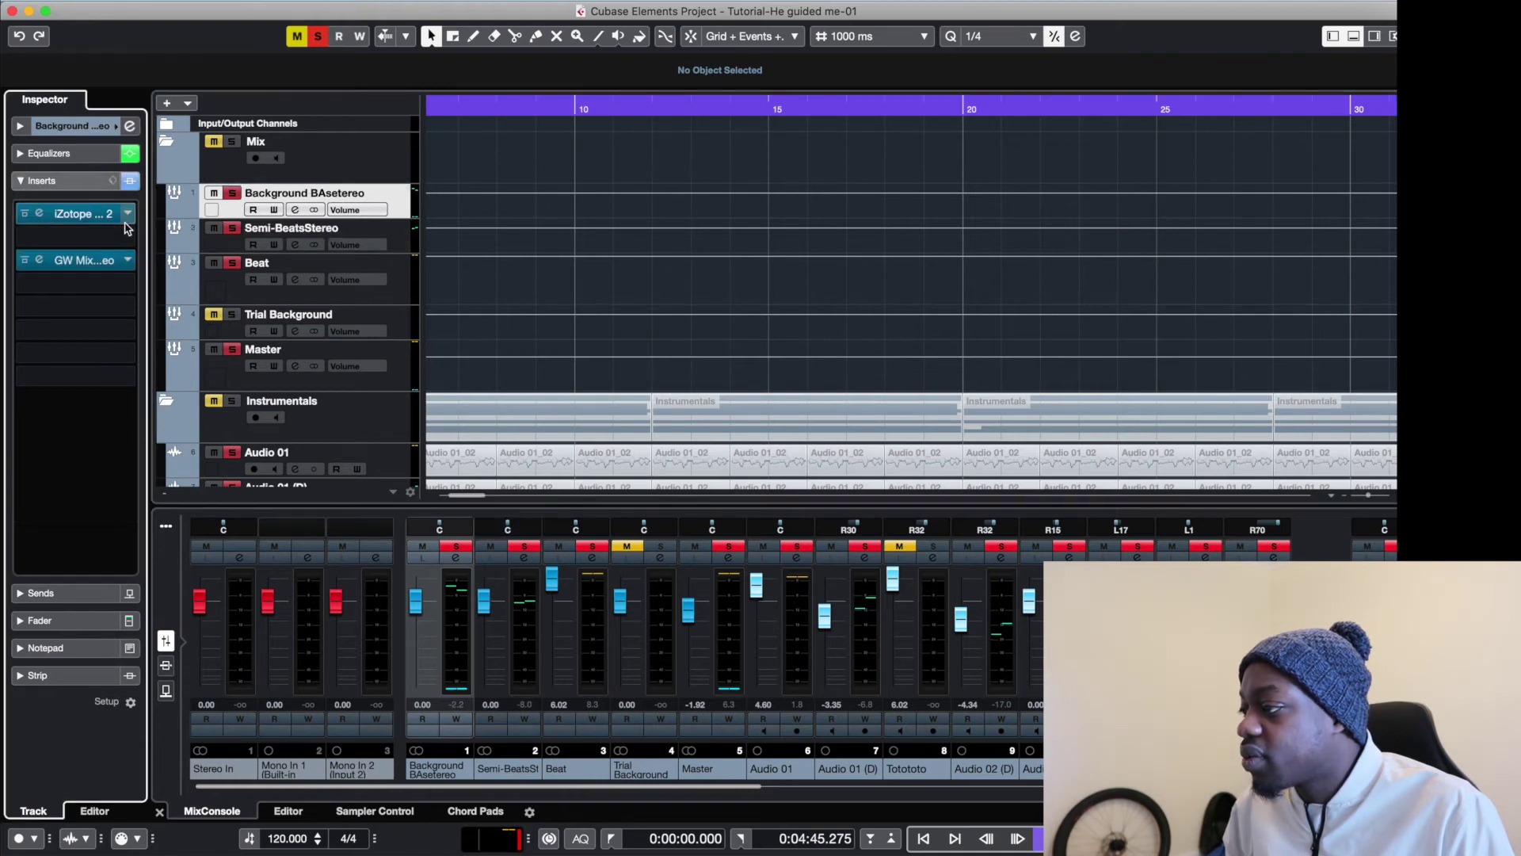
Open the iZotope Nectar 2 insert on Background BAsetereo, ignore the updater error, review the delay, reverb and De-Esser modules, and close it.
{"action": "left_click", "coordinate": [40, 214]}
{"action": "left_click", "coordinate": [758, 315]}
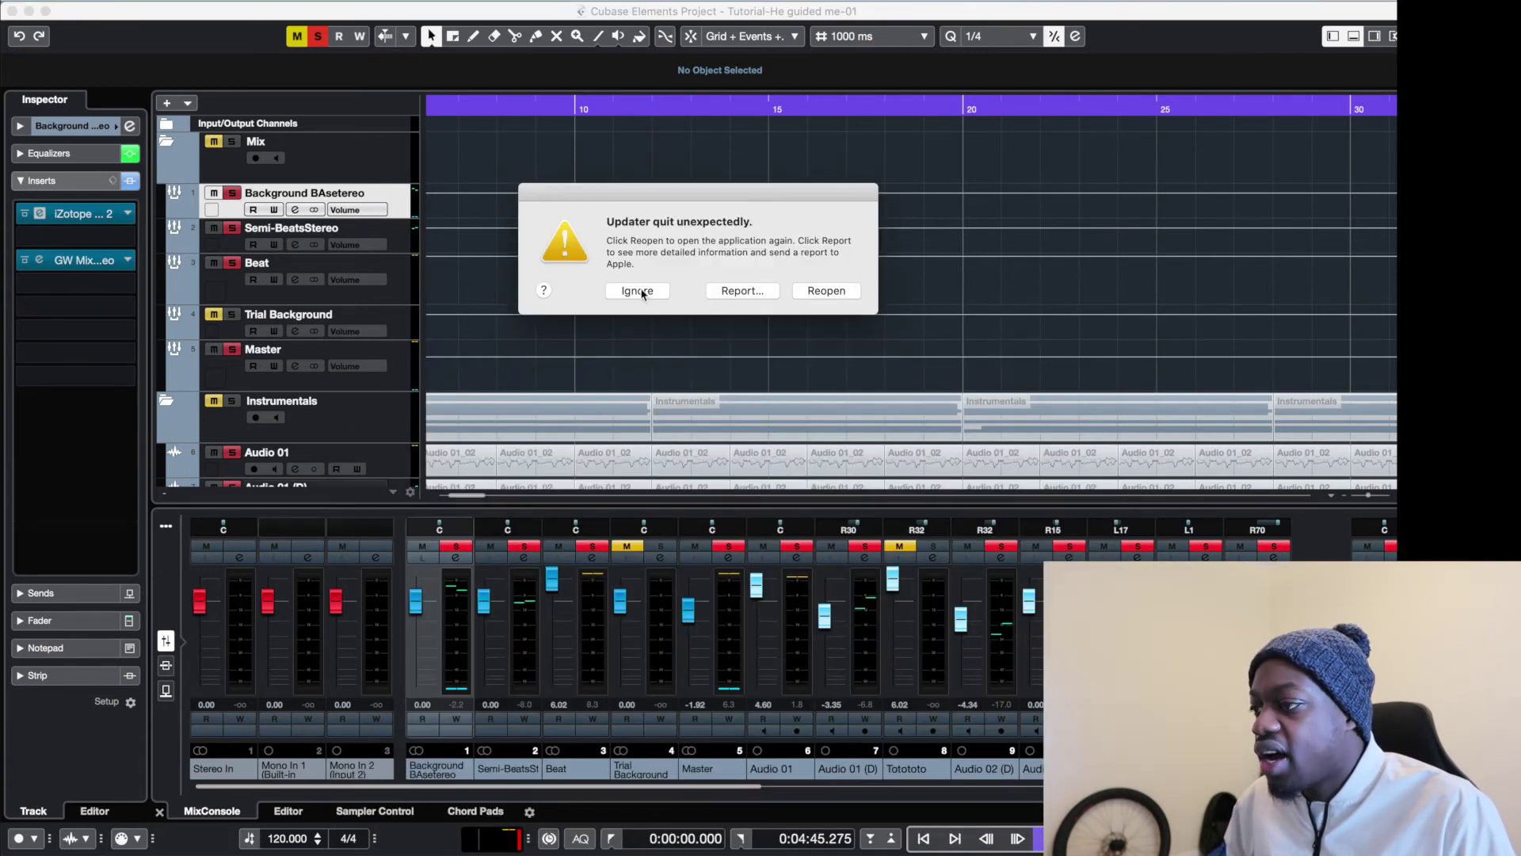
{"action": "left_click", "coordinate": [639, 291]}
{"action": "left_click", "coordinate": [446, 675]}
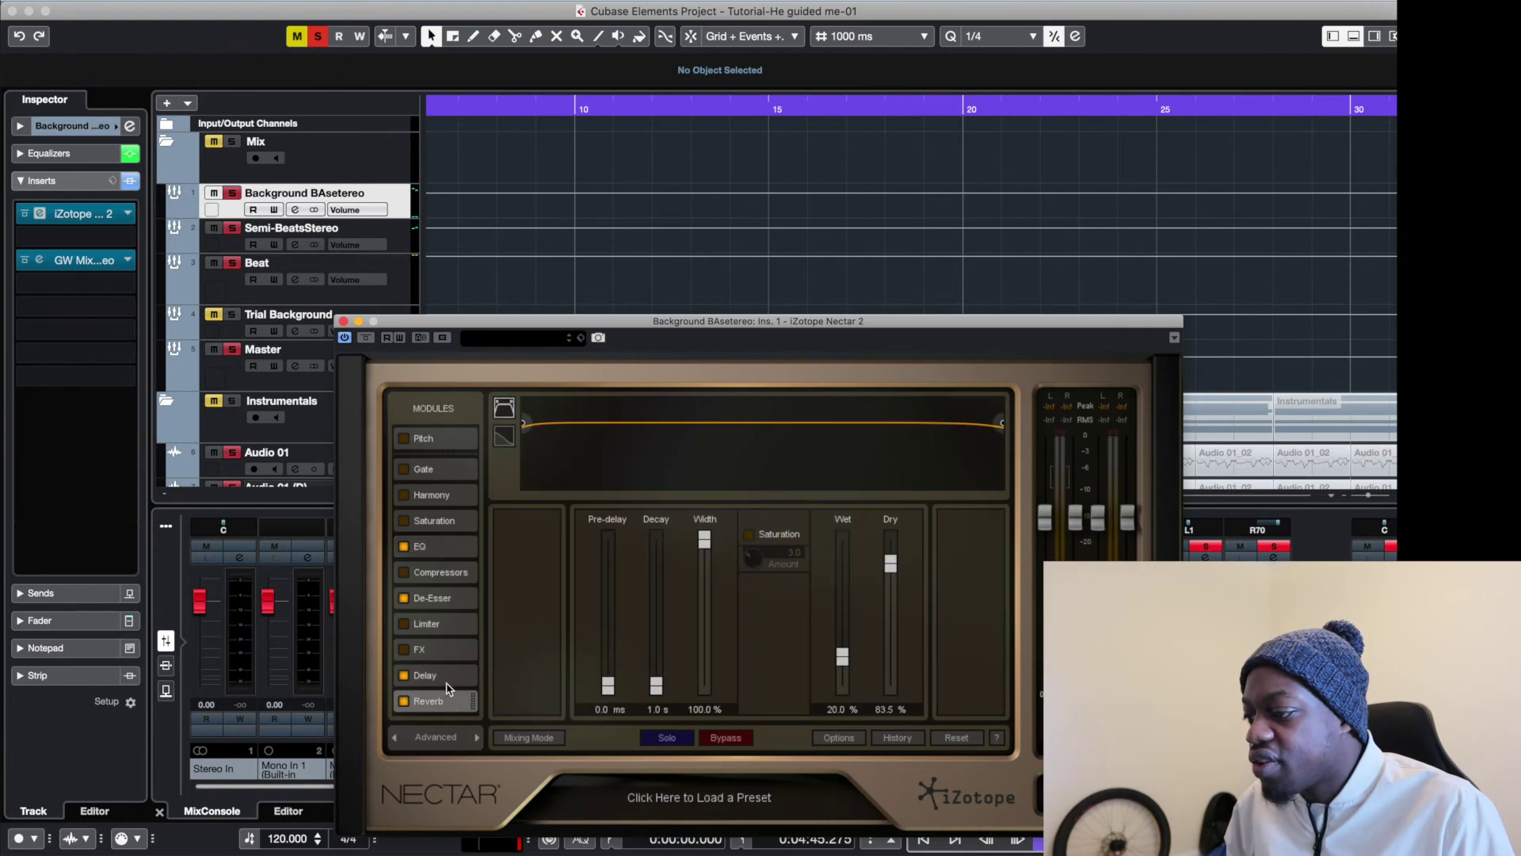
{"action": "left_click", "coordinate": [437, 598]}
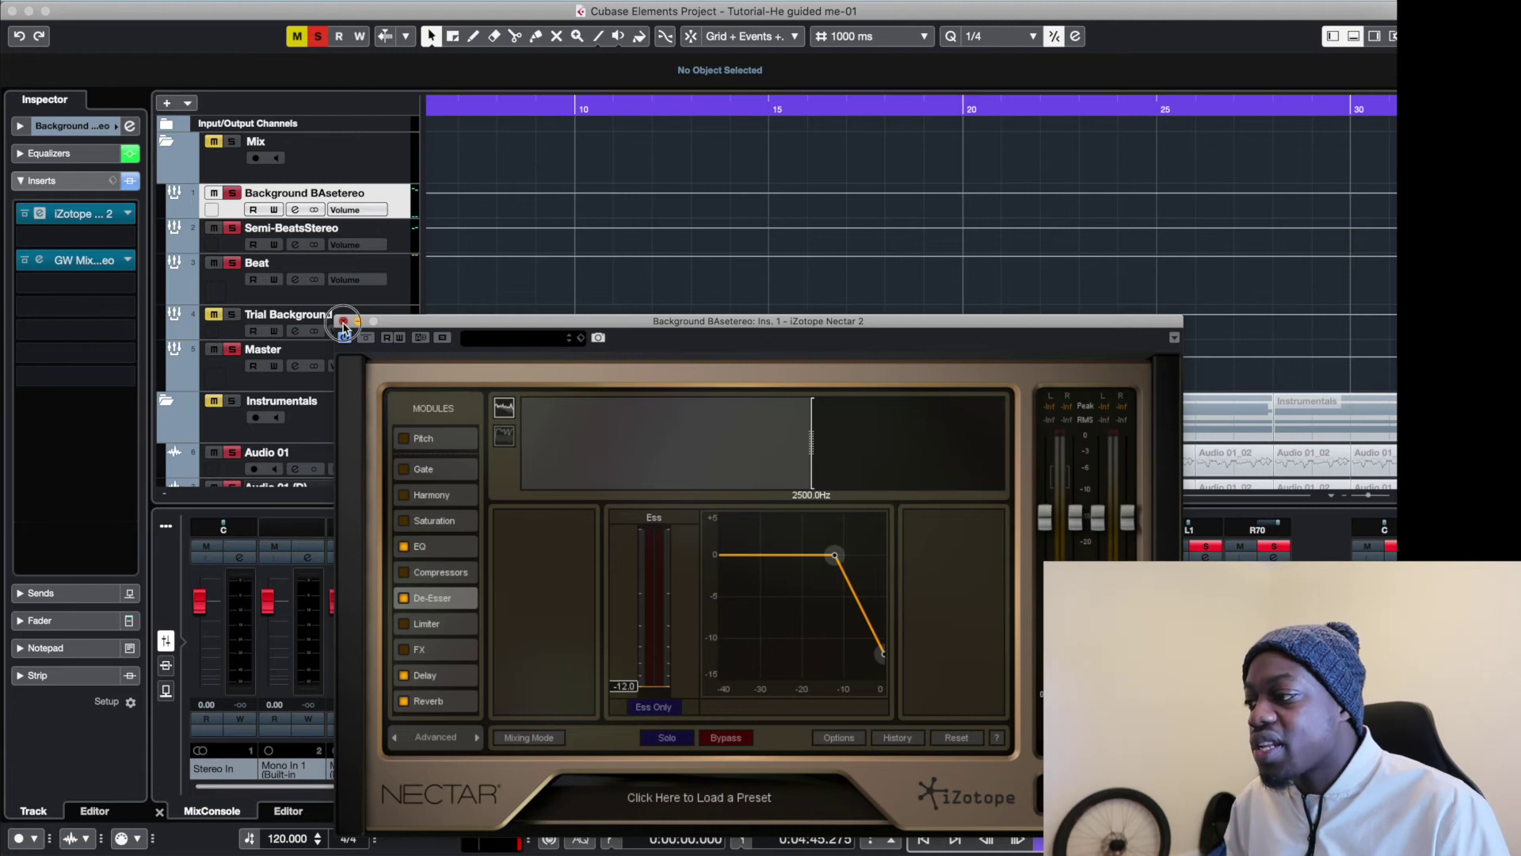
{"action": "left_click", "coordinate": [343, 321]}
Review the inserts on the Beat, Semi-BeatsStereo, Trial Background and Background BAsetereo group channels one by one.
{"action": "left_click", "coordinate": [402, 293]}
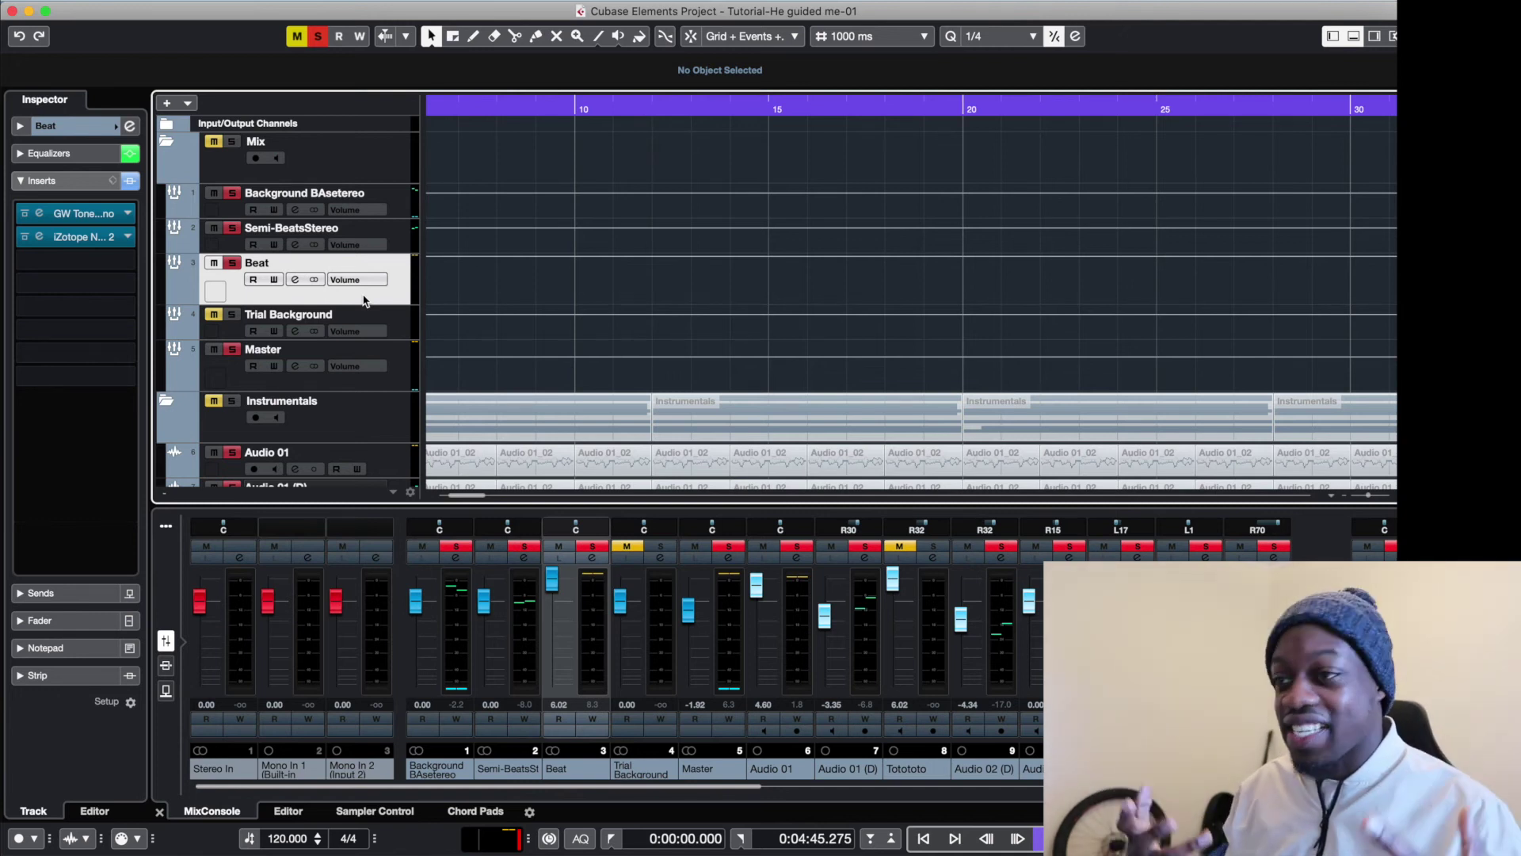
{"action": "left_click", "coordinate": [399, 249]}
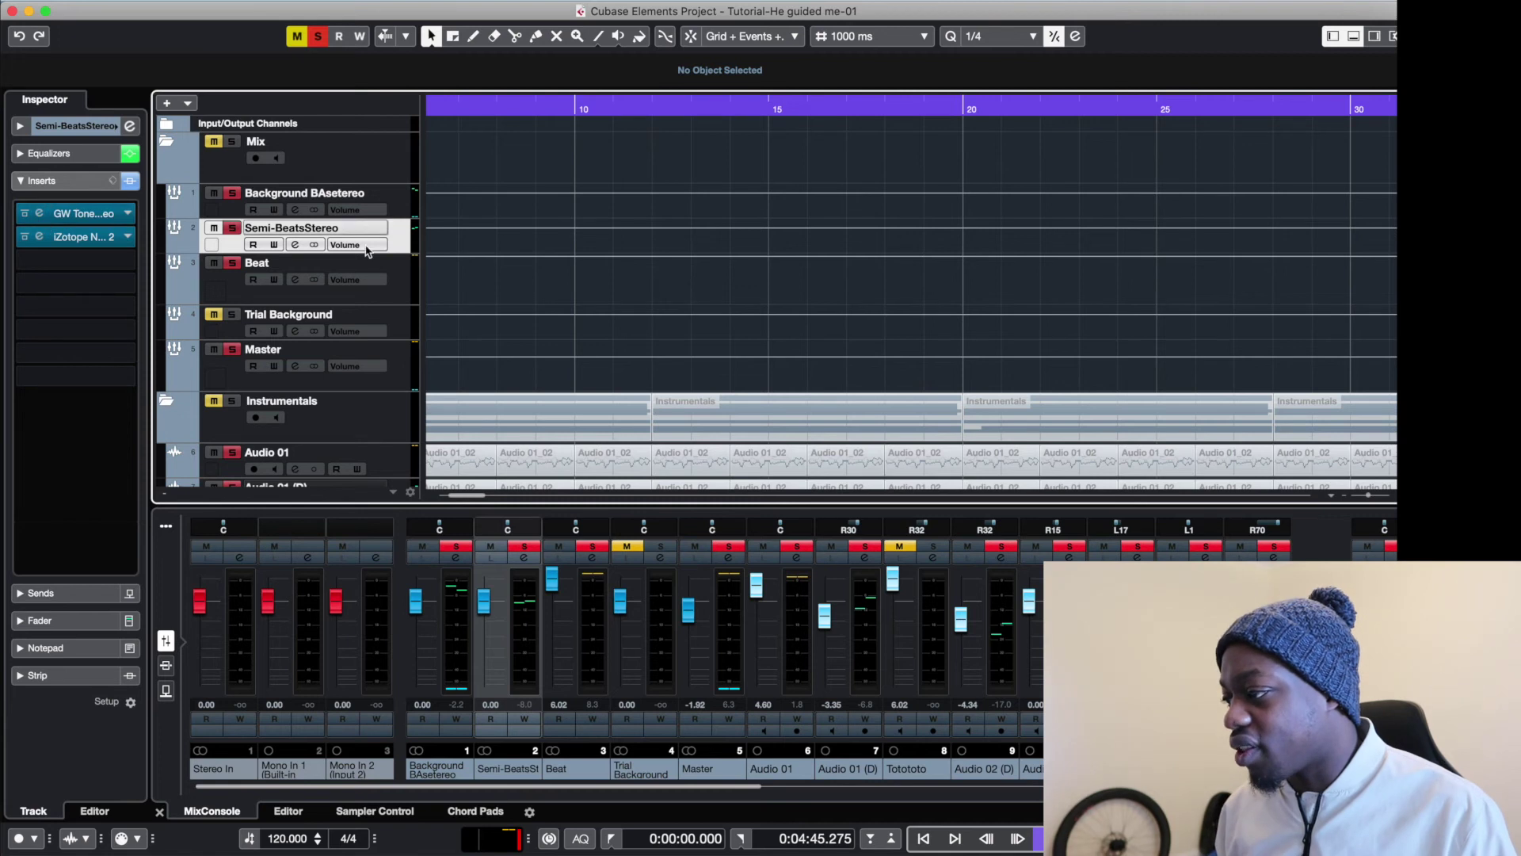
{"action": "left_click", "coordinate": [406, 314]}
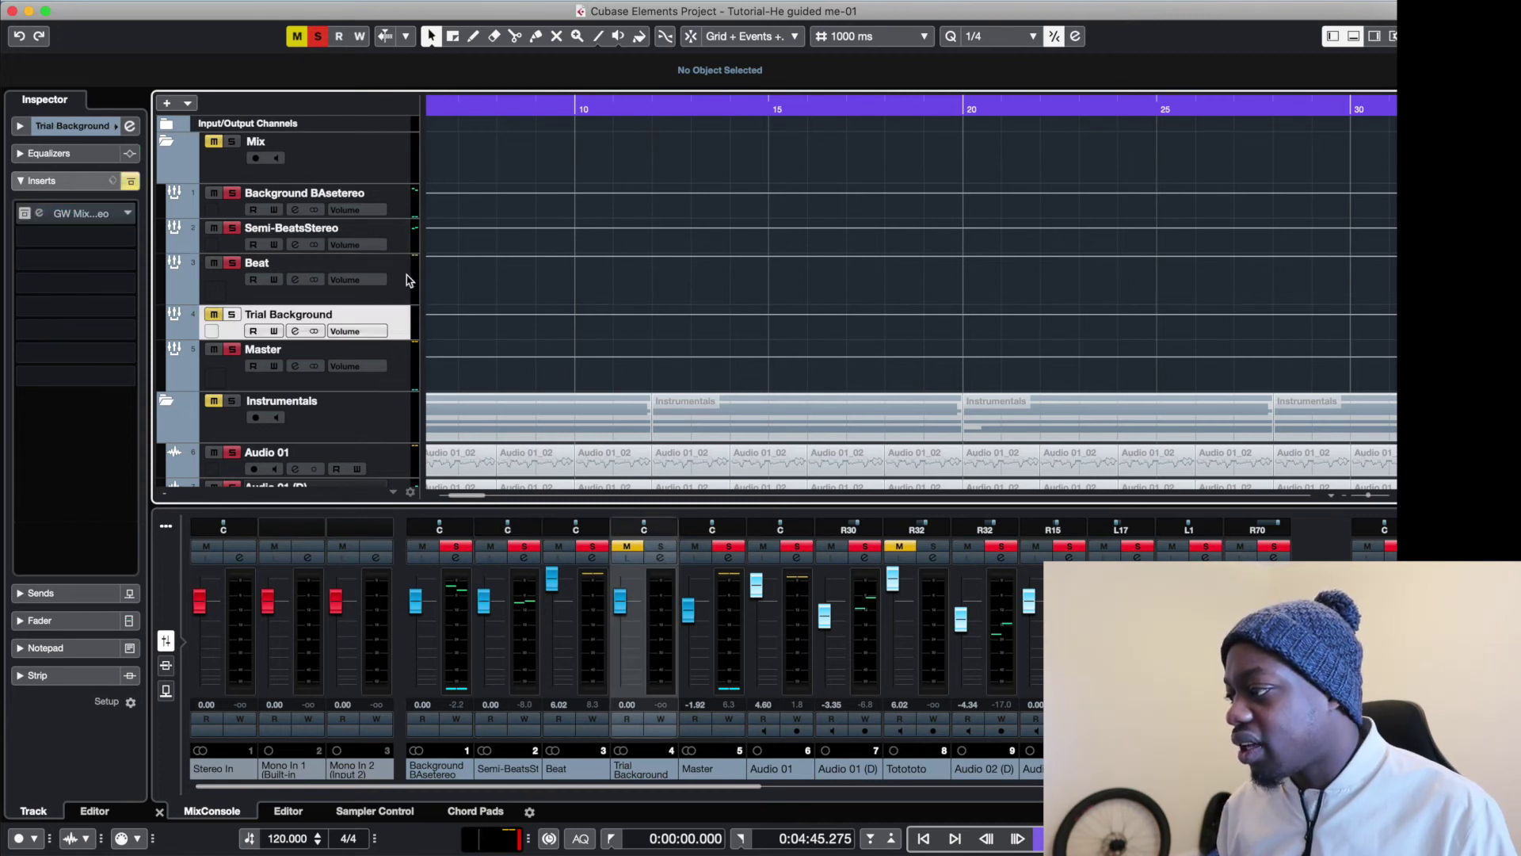
{"action": "left_click", "coordinate": [400, 207]}
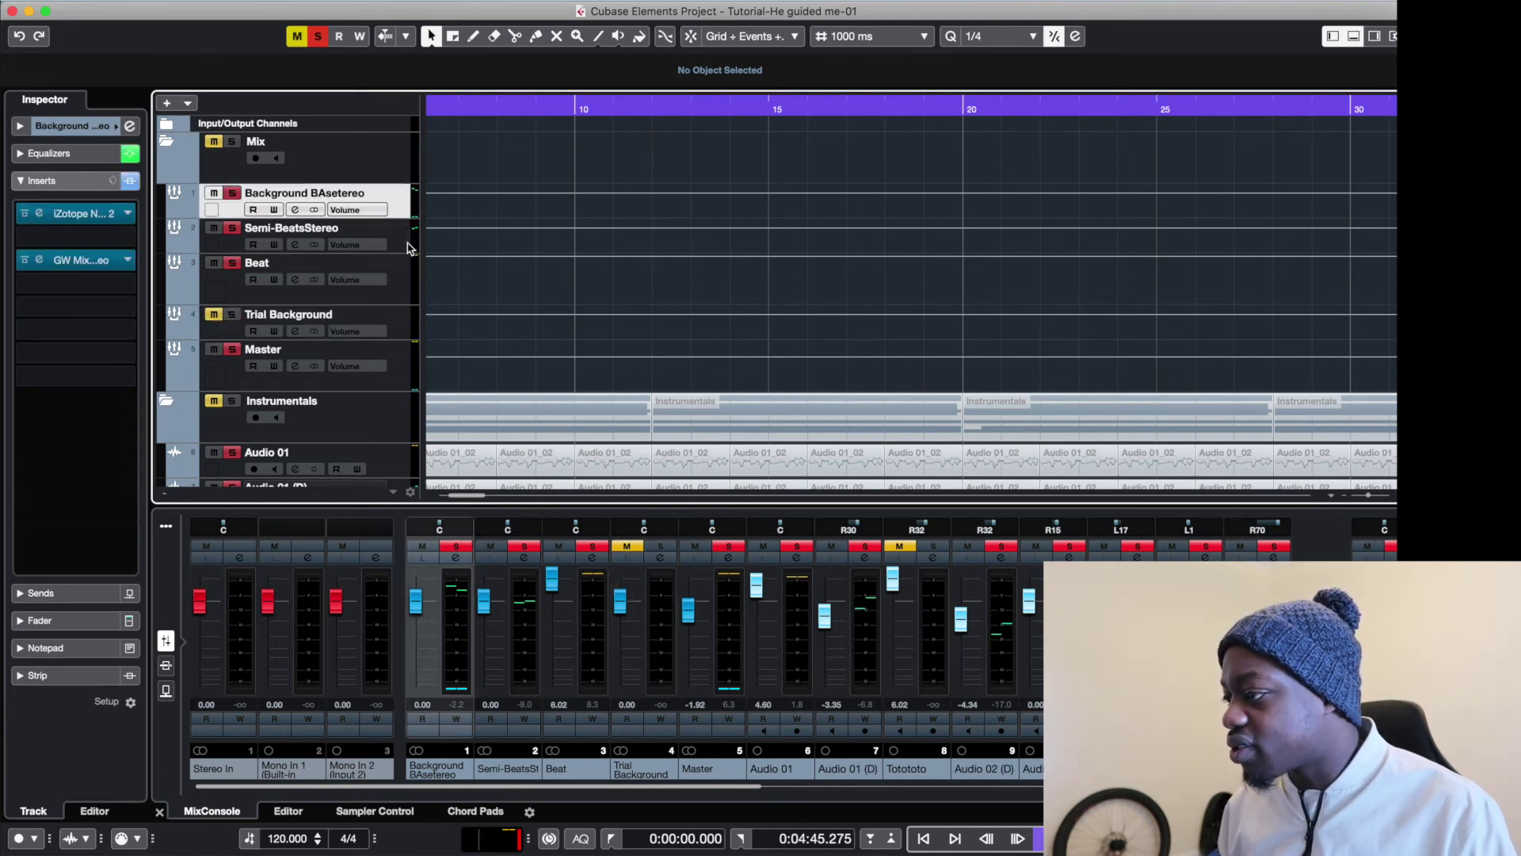
{"action": "left_click", "coordinate": [407, 246]}
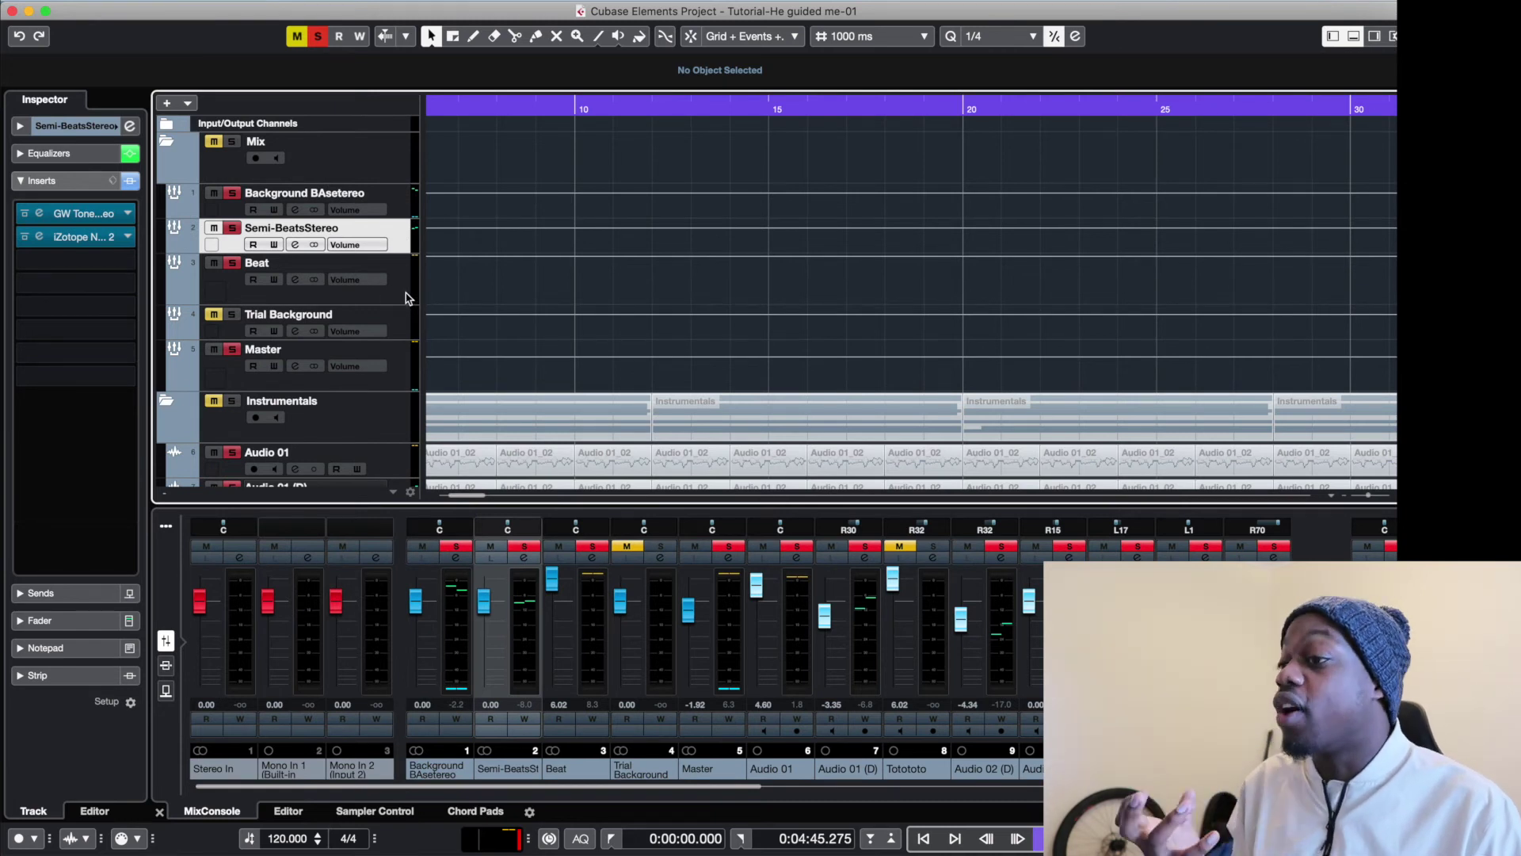
Play the song from about 0:26 and reactivate the Master group channel's bypassed inserts and equalizer during playback.
{"action": "left_click", "coordinate": [405, 377]}
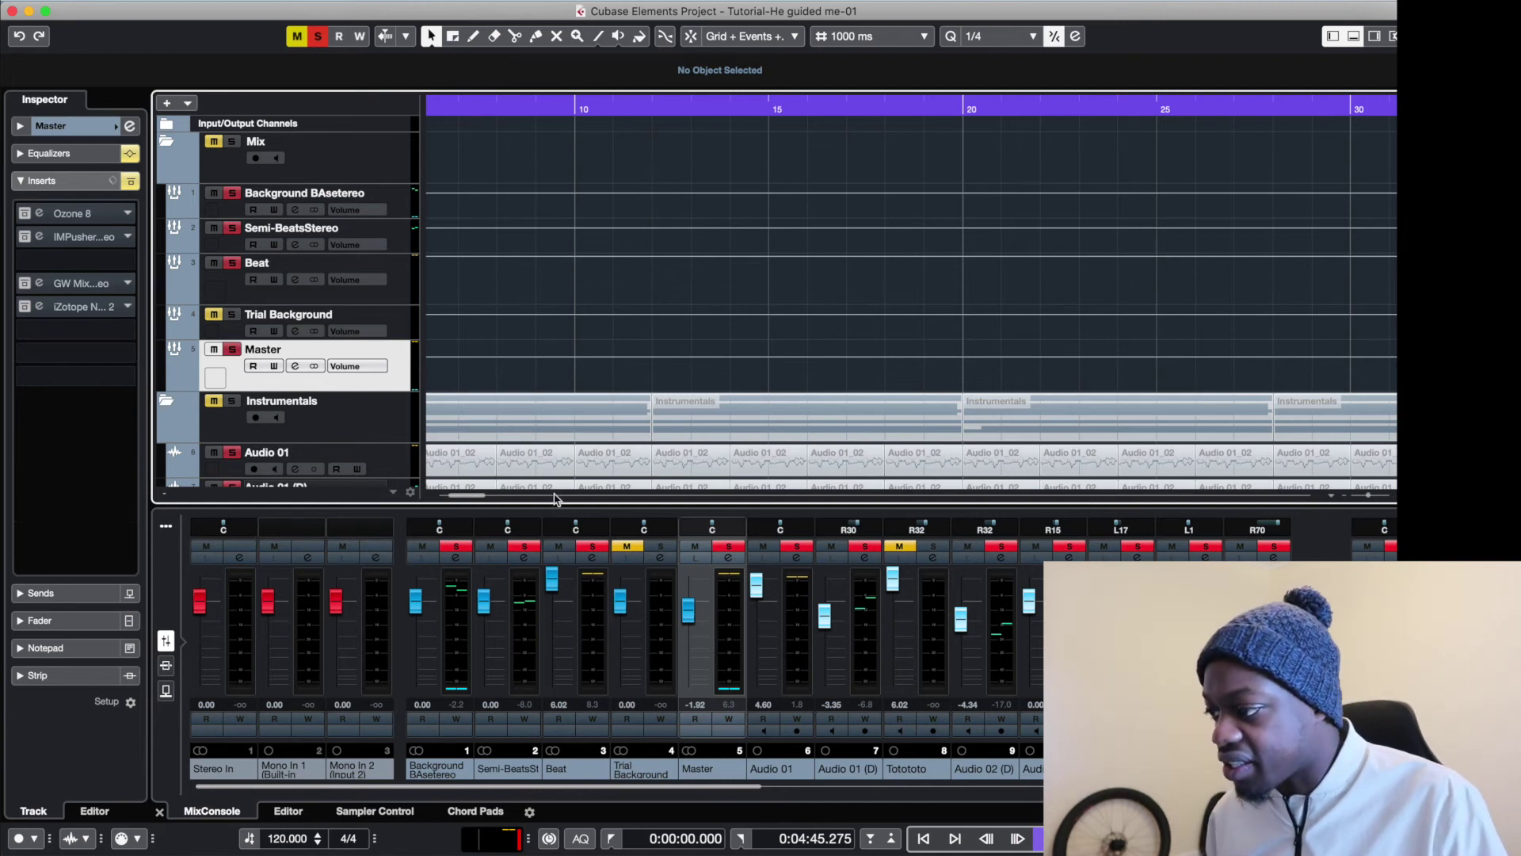
{"action": "left_click_drag", "start_coordinate": [481, 497], "coordinate": [465, 495]}
{"action": "left_click_drag", "start_coordinate": [590, 102], "coordinate": [588, 111]}
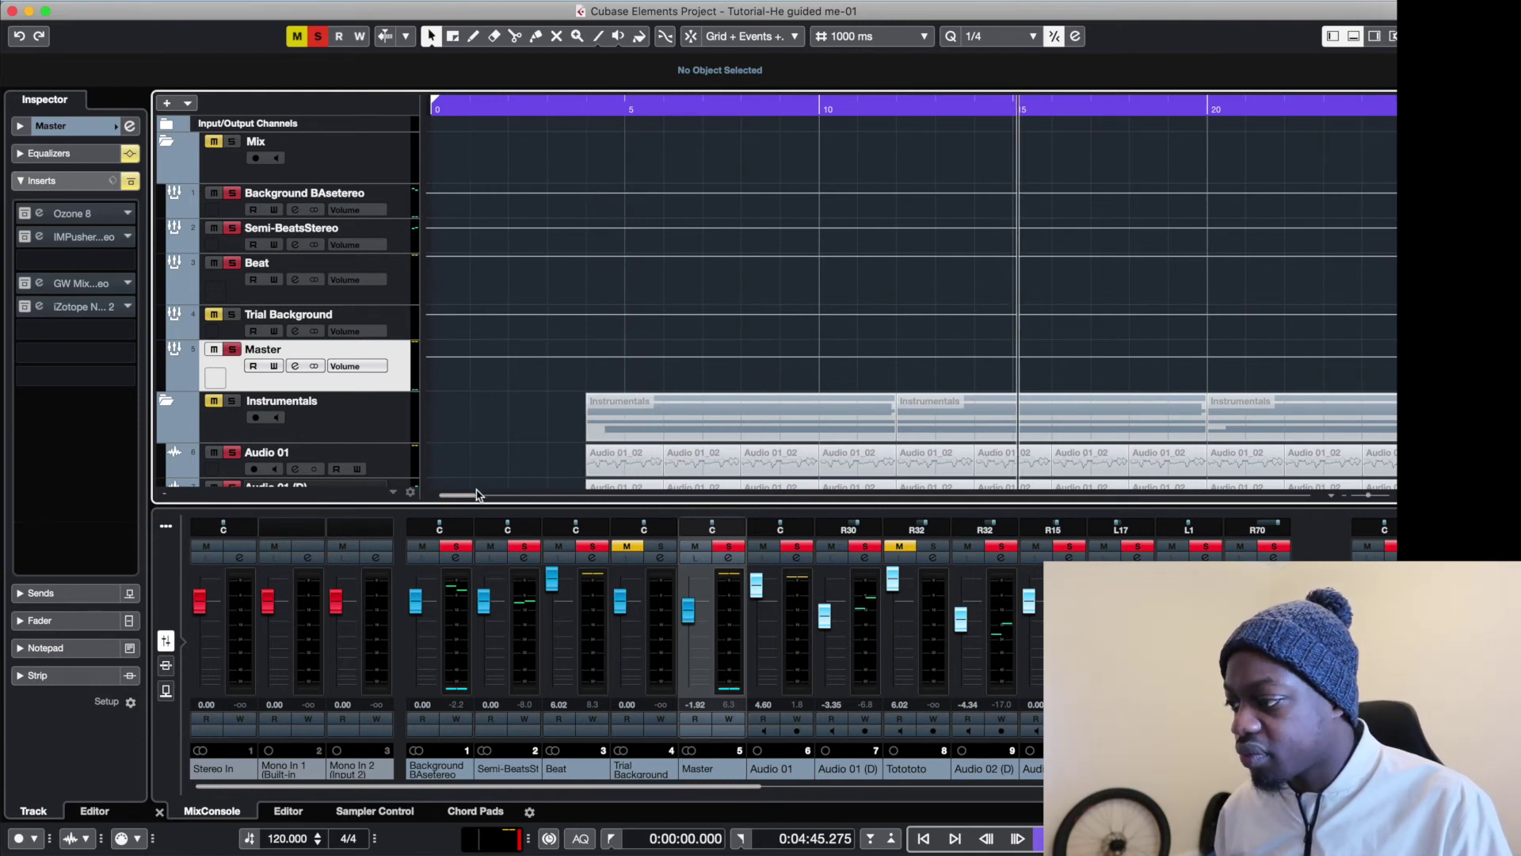
{"action": "left_click_drag", "start_coordinate": [460, 496], "coordinate": [496, 499]}
{"action": "key", "text": "space"}
{"action": "left_click", "coordinate": [802, 109]}
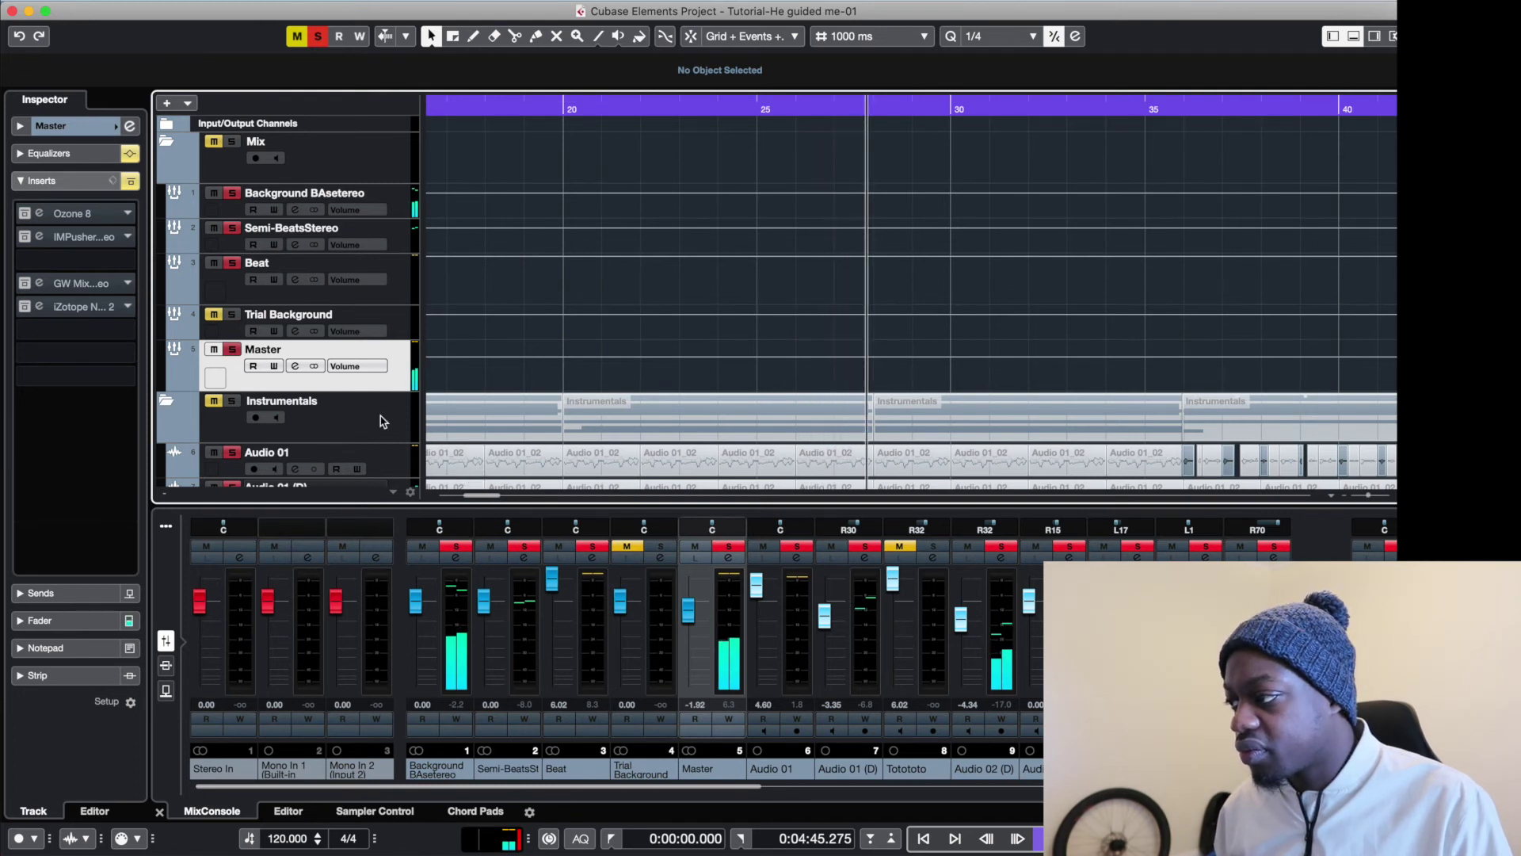
{"action": "left_click", "coordinate": [131, 180]}
{"action": "left_click", "coordinate": [129, 153]}
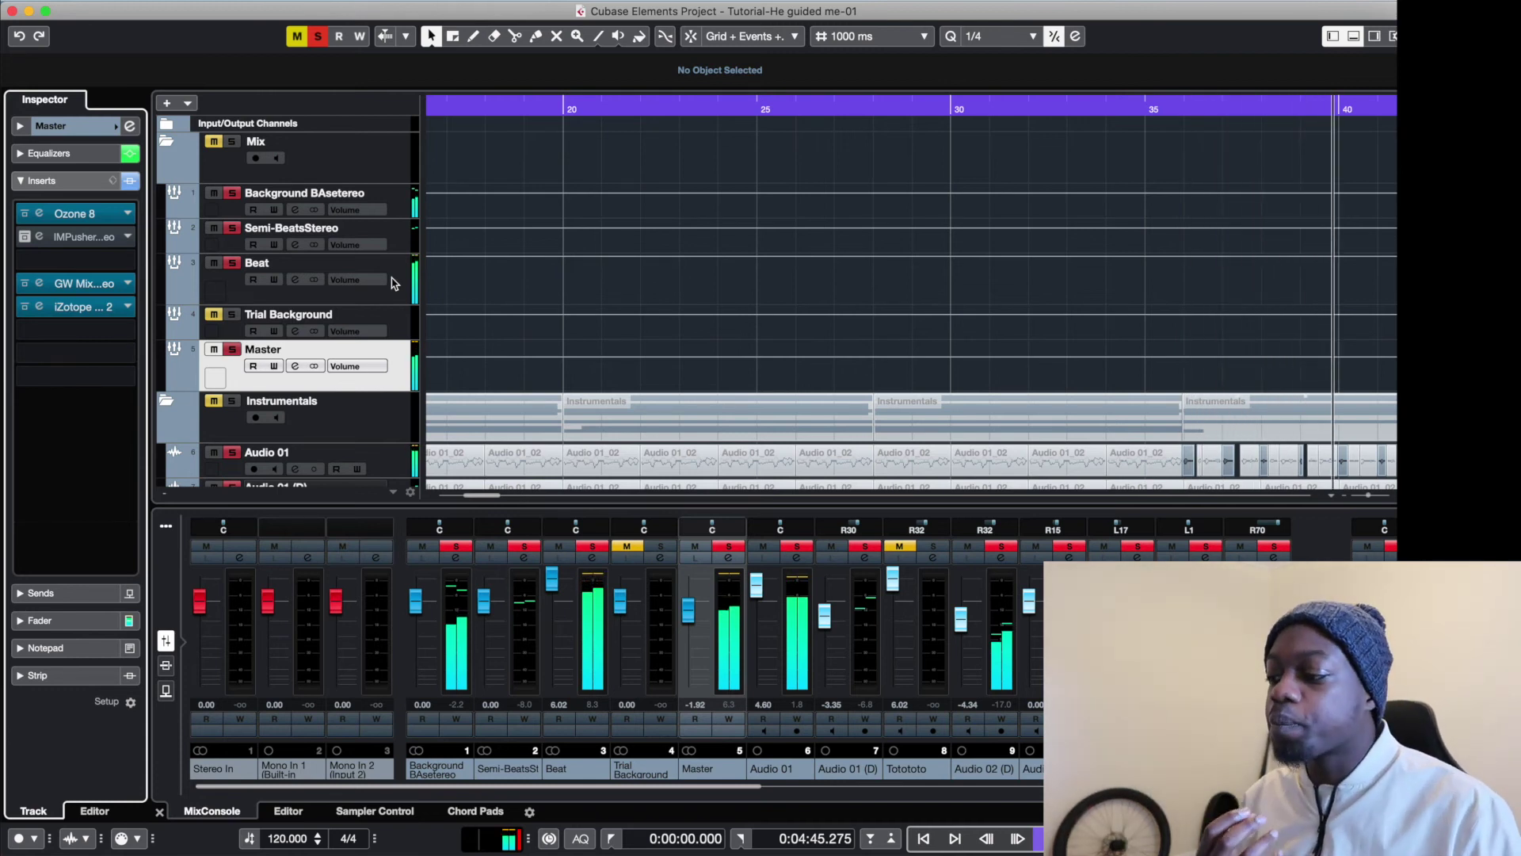
Follow playback past 0:40 towards 1:25, examining the instrumental and background layers with the effects active.
{"action": "left_click_drag", "start_coordinate": [474, 495], "coordinate": [511, 496]}
{"action": "scroll", "coordinate": [703, 352], "scroll_direction": "down", "scroll_amount": 10}
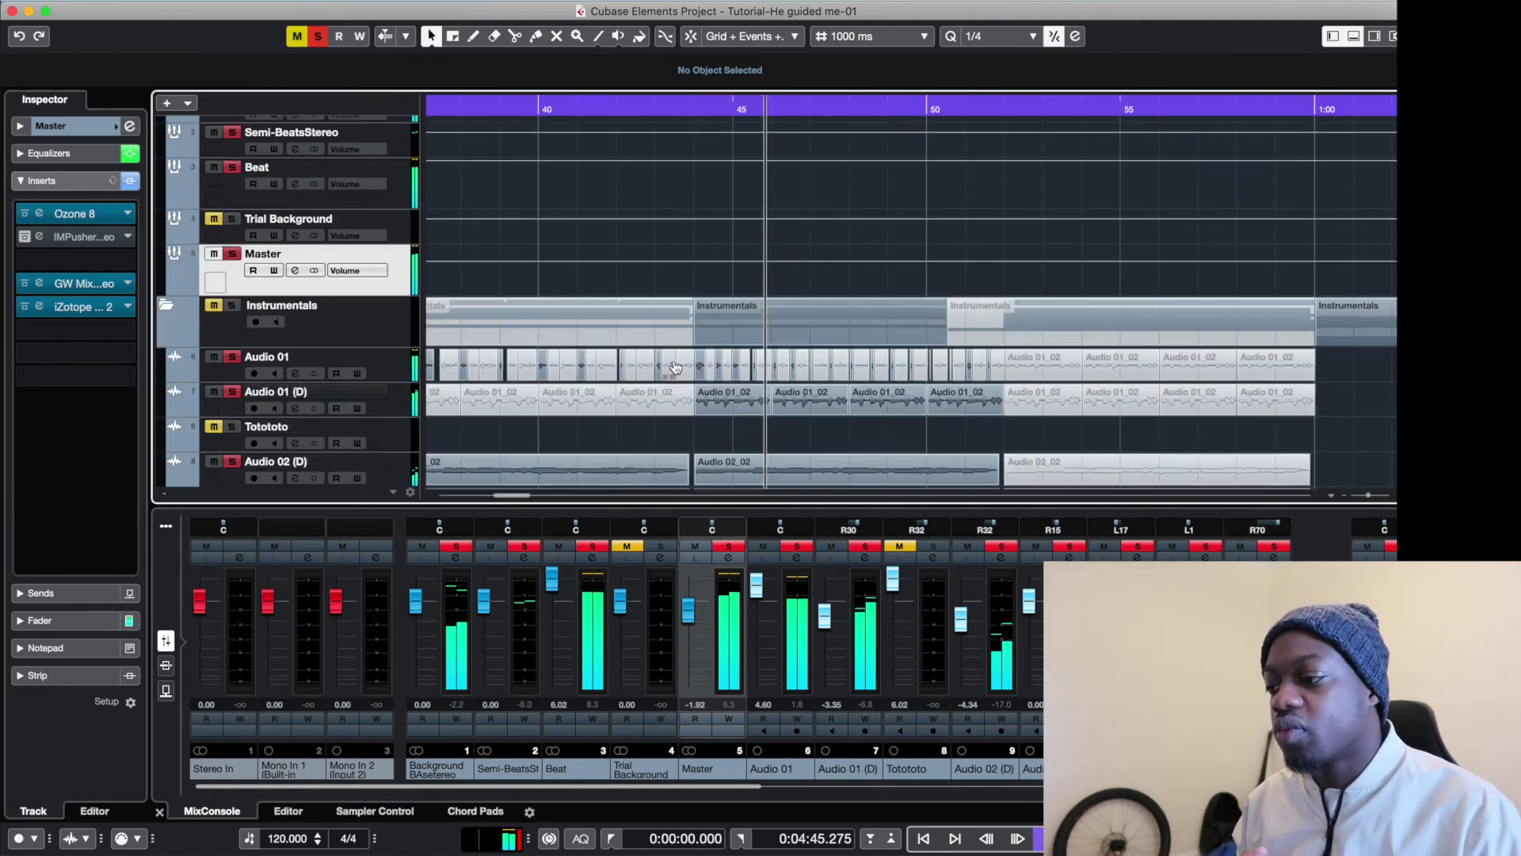
{"action": "scroll", "coordinate": [679, 371], "scroll_direction": "up", "scroll_amount": 2}
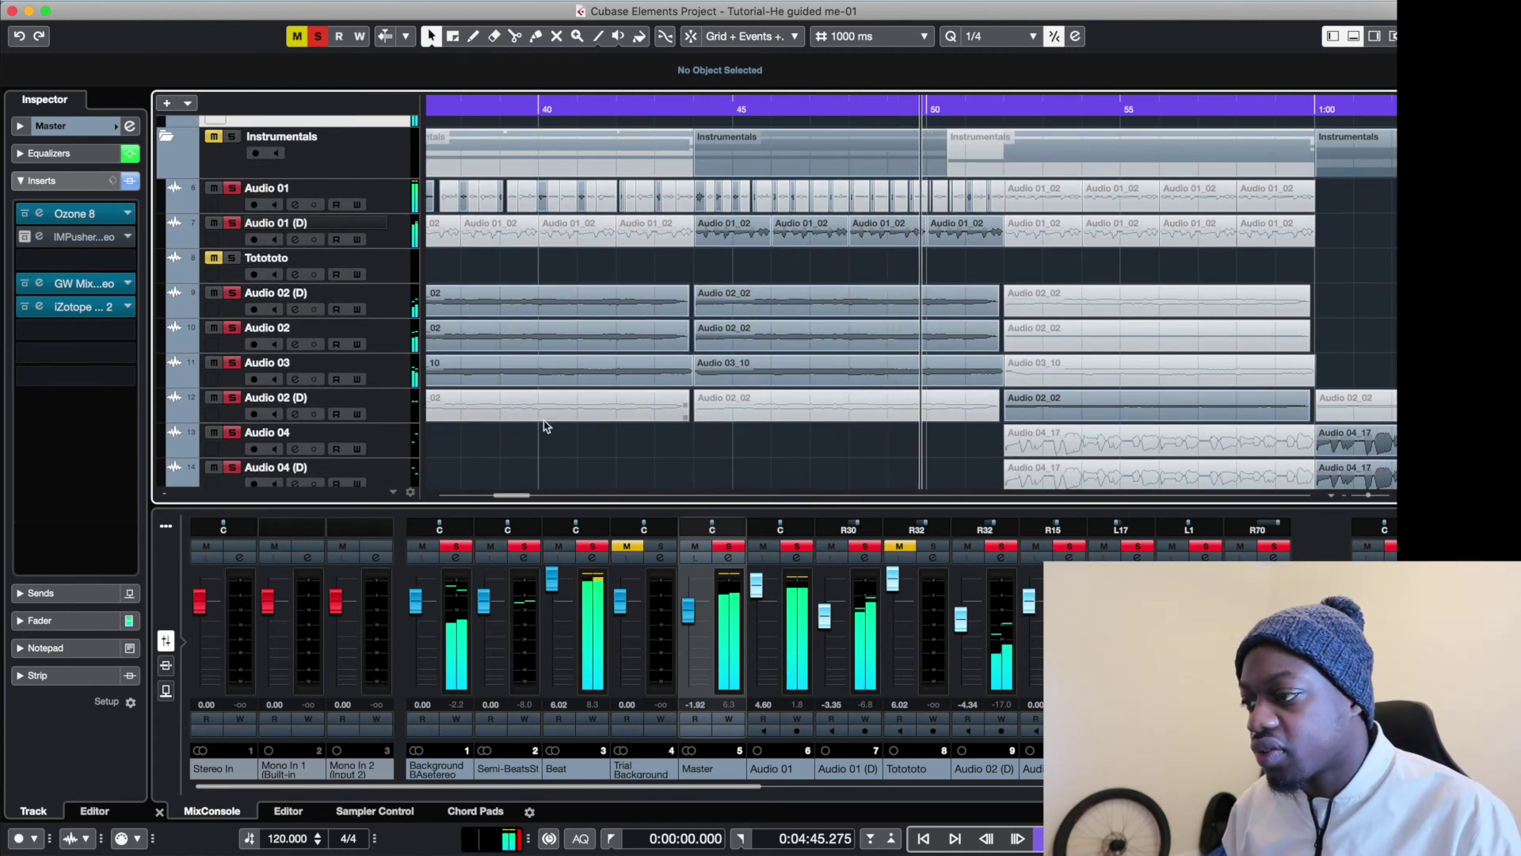
{"action": "mouse_move", "coordinate": [501, 497]}
{"action": "left_mouse_down"}
{"action": "mouse_move", "coordinate": [462, 515]}
{"action": "mouse_move", "coordinate": [533, 503]}
{"action": "mouse_move", "coordinate": [514, 504]}
{"action": "left_mouse_up"}
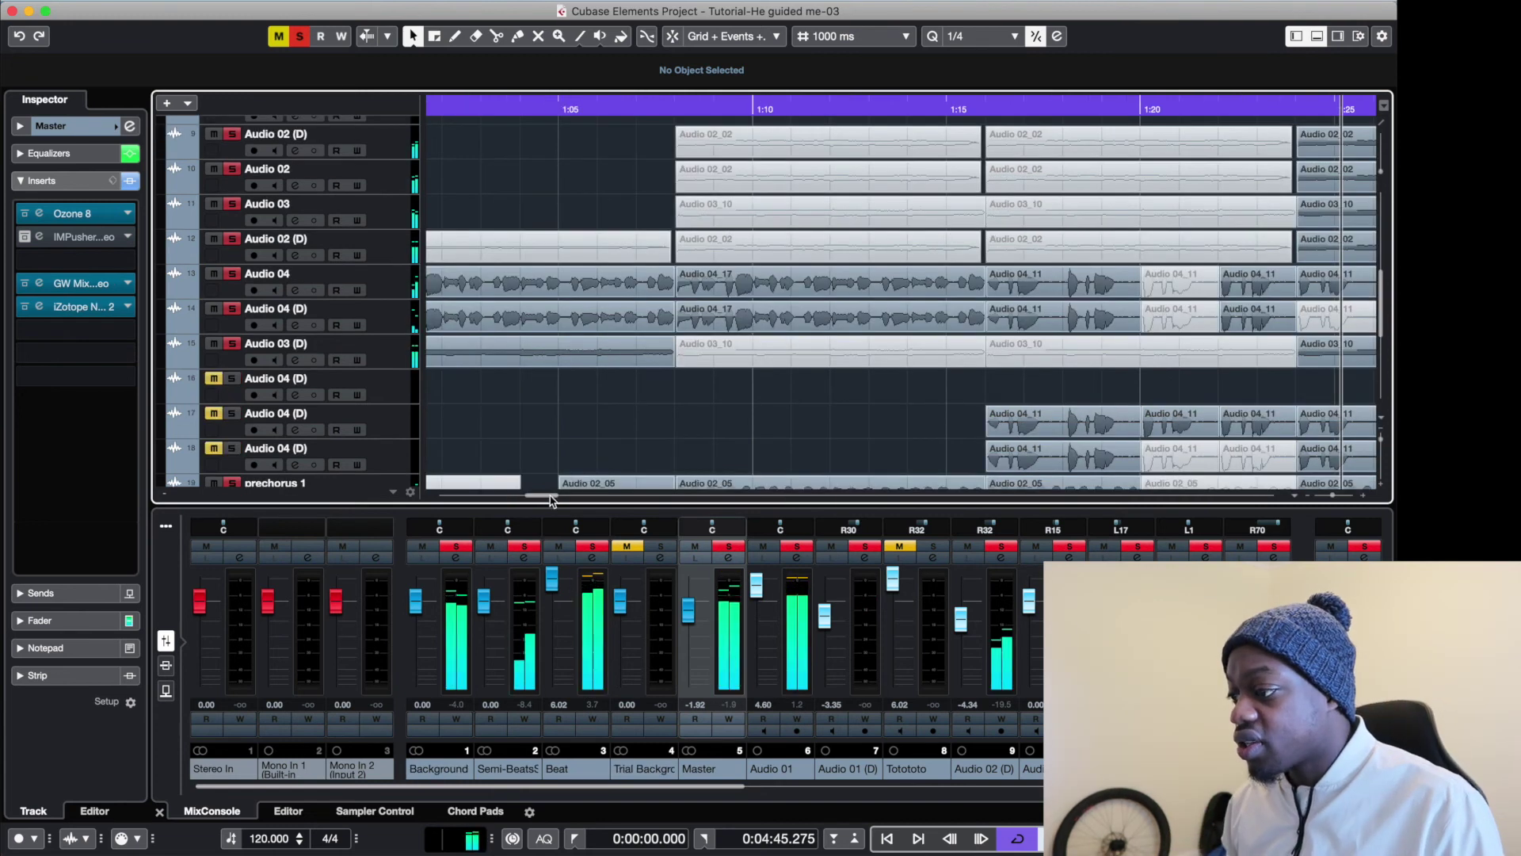
Return to the start of the project, expand the Extras folder and solo the OS_MB_SFX_Childsplay intro vocal track.
{"action": "left_click_drag", "start_coordinate": [522, 497], "coordinate": [444, 496]}
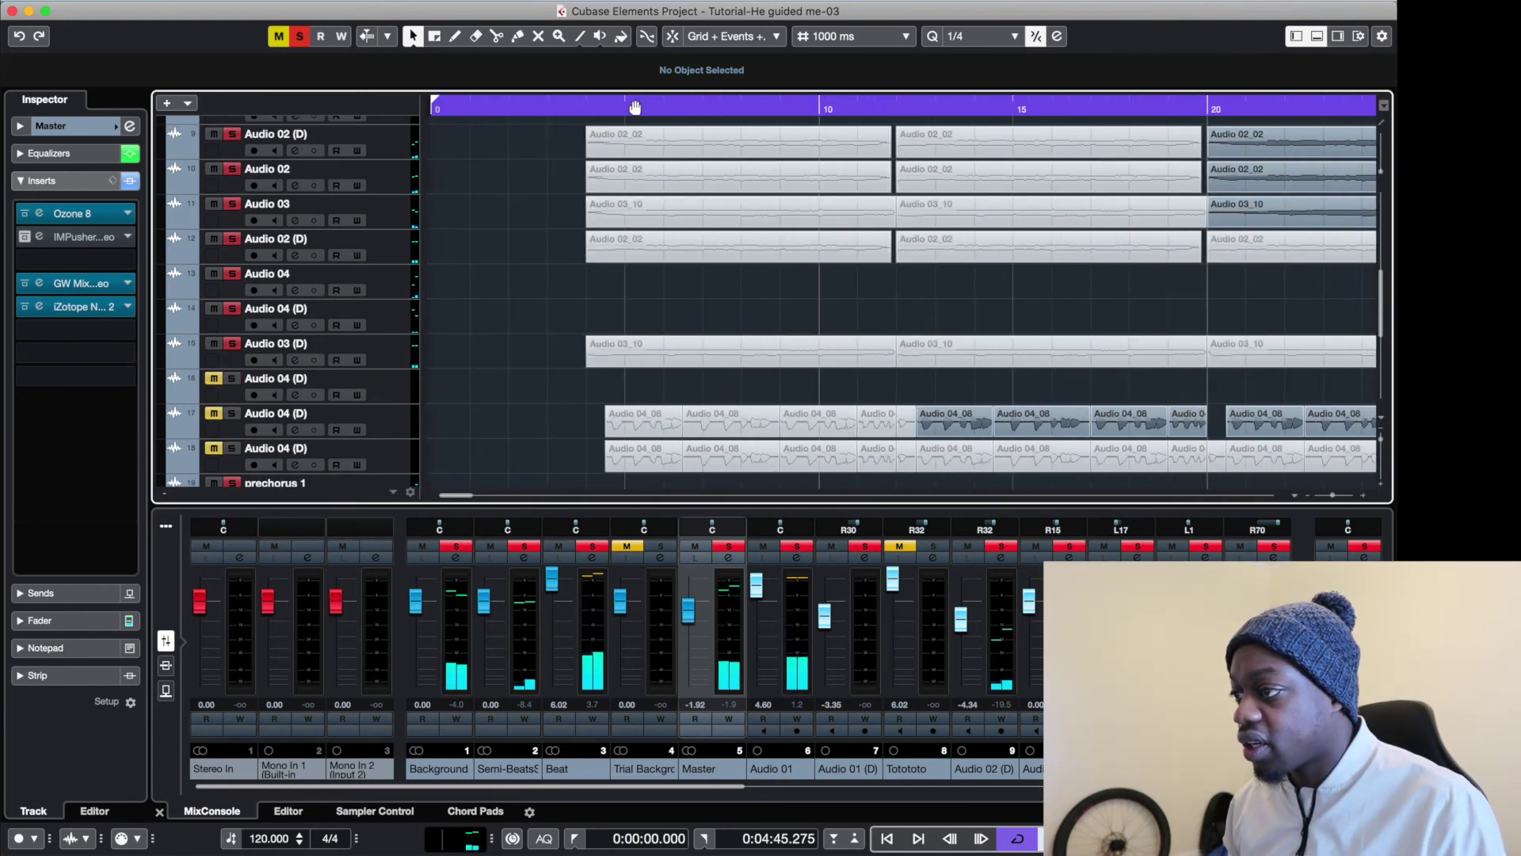
{"action": "scroll", "coordinate": [584, 170], "scroll_direction": "down", "scroll_amount": 5}
{"action": "scroll", "coordinate": [583, 171], "scroll_direction": "down", "scroll_amount": 3}
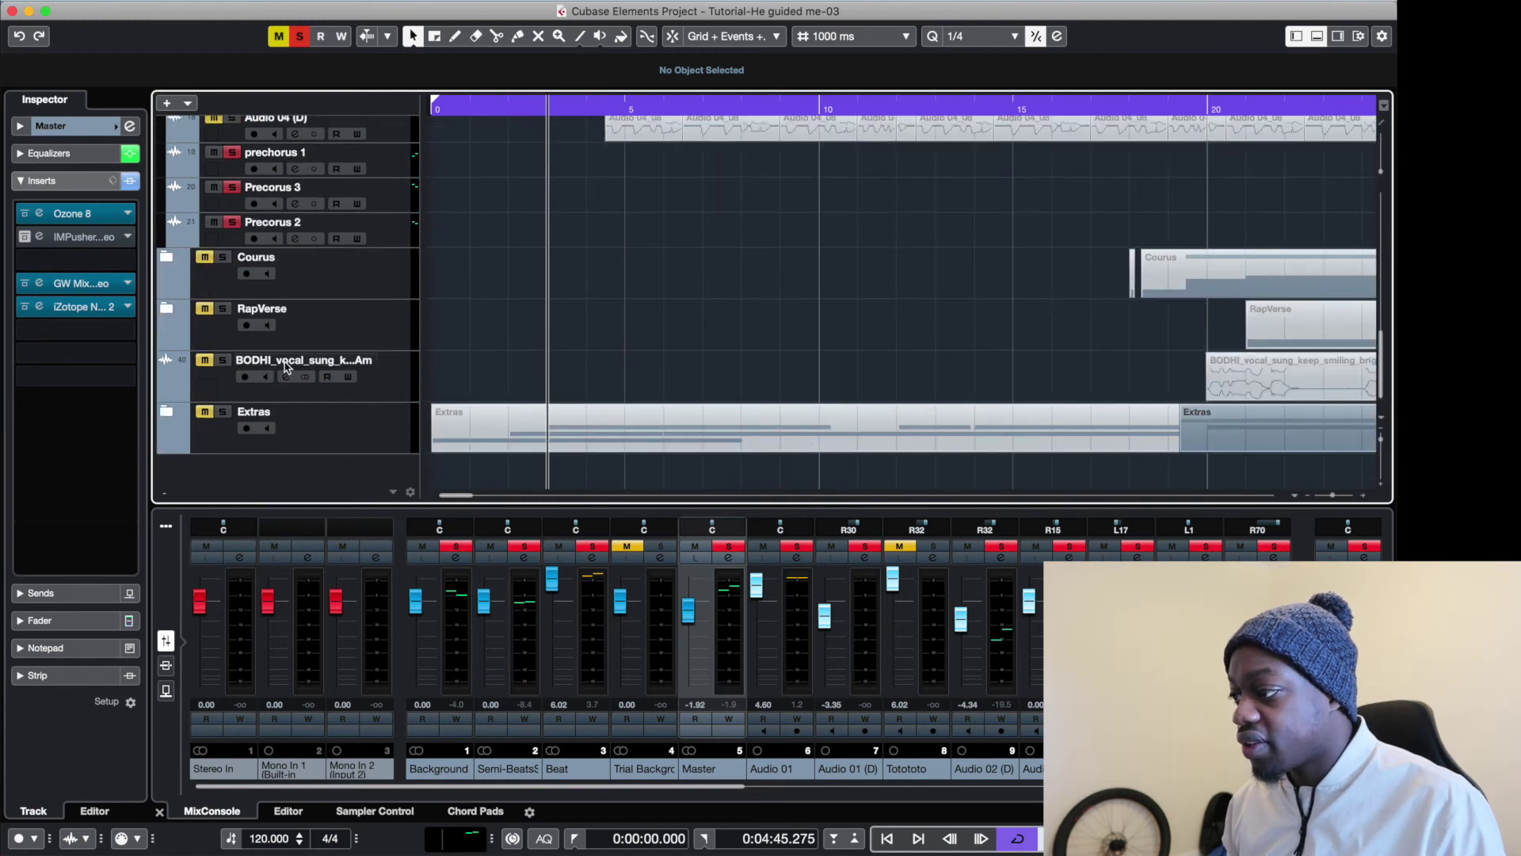
{"action": "left_click", "coordinate": [167, 411]}
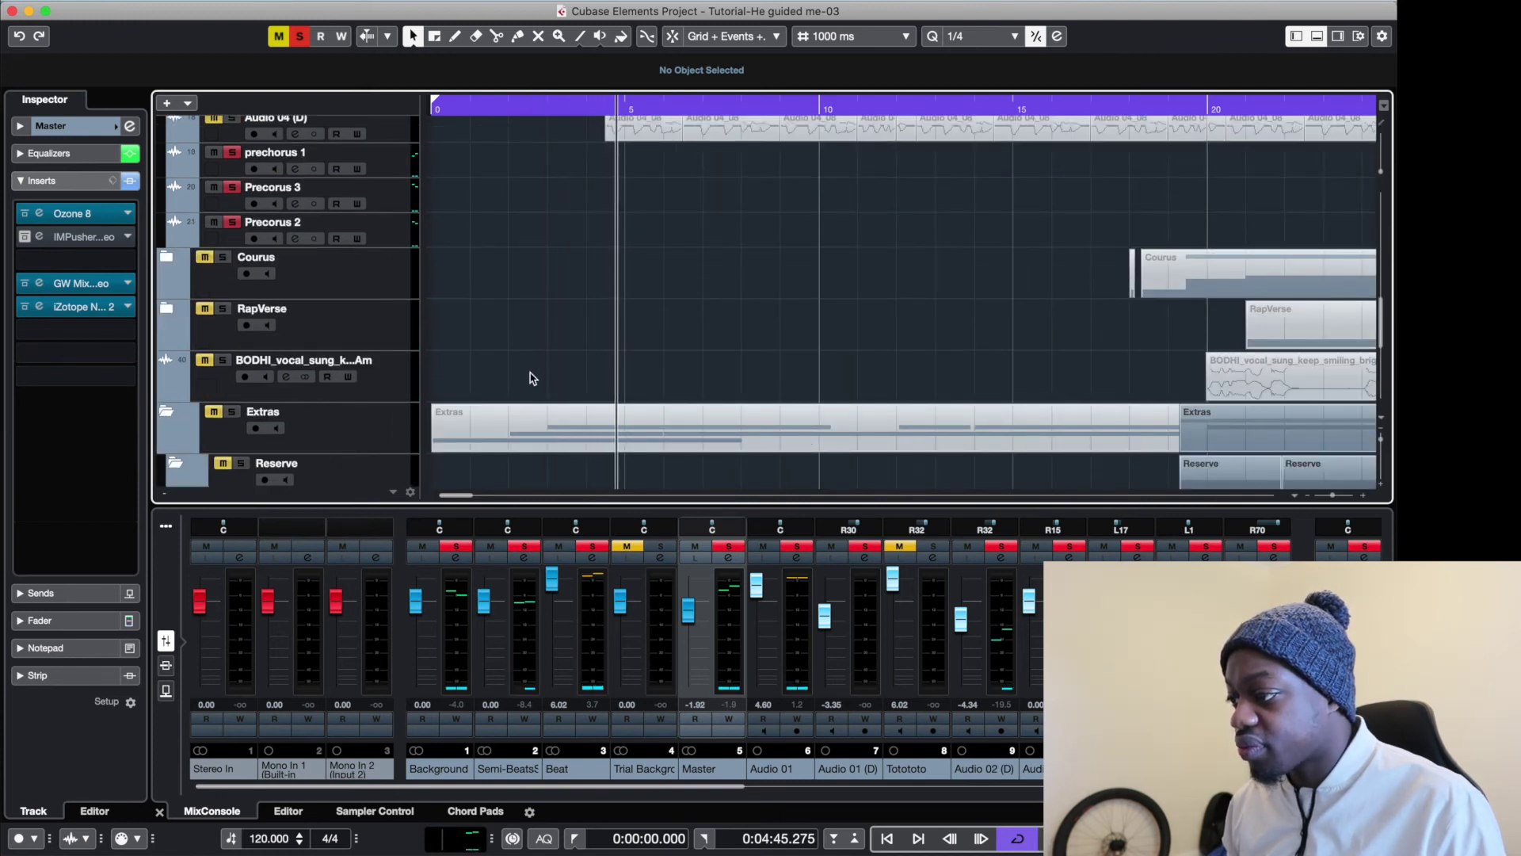
{"action": "scroll", "coordinate": [523, 372], "scroll_direction": "down", "scroll_amount": 6}
{"action": "key", "text": "s"}
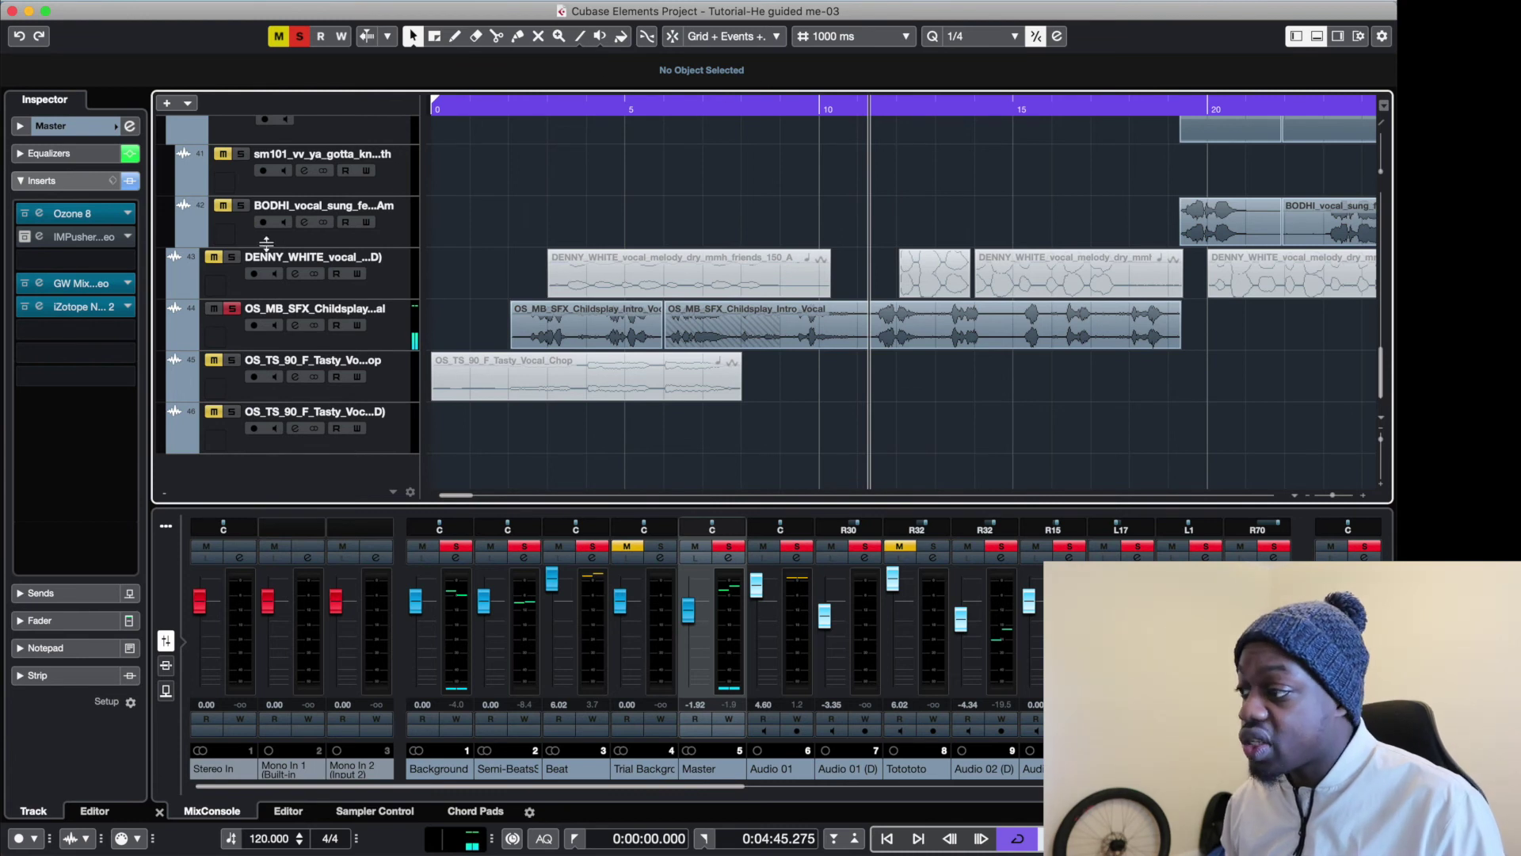
Solo the DENNY_WHITE vocal track and play from about 0:16.
{"action": "left_click", "coordinate": [233, 258]}
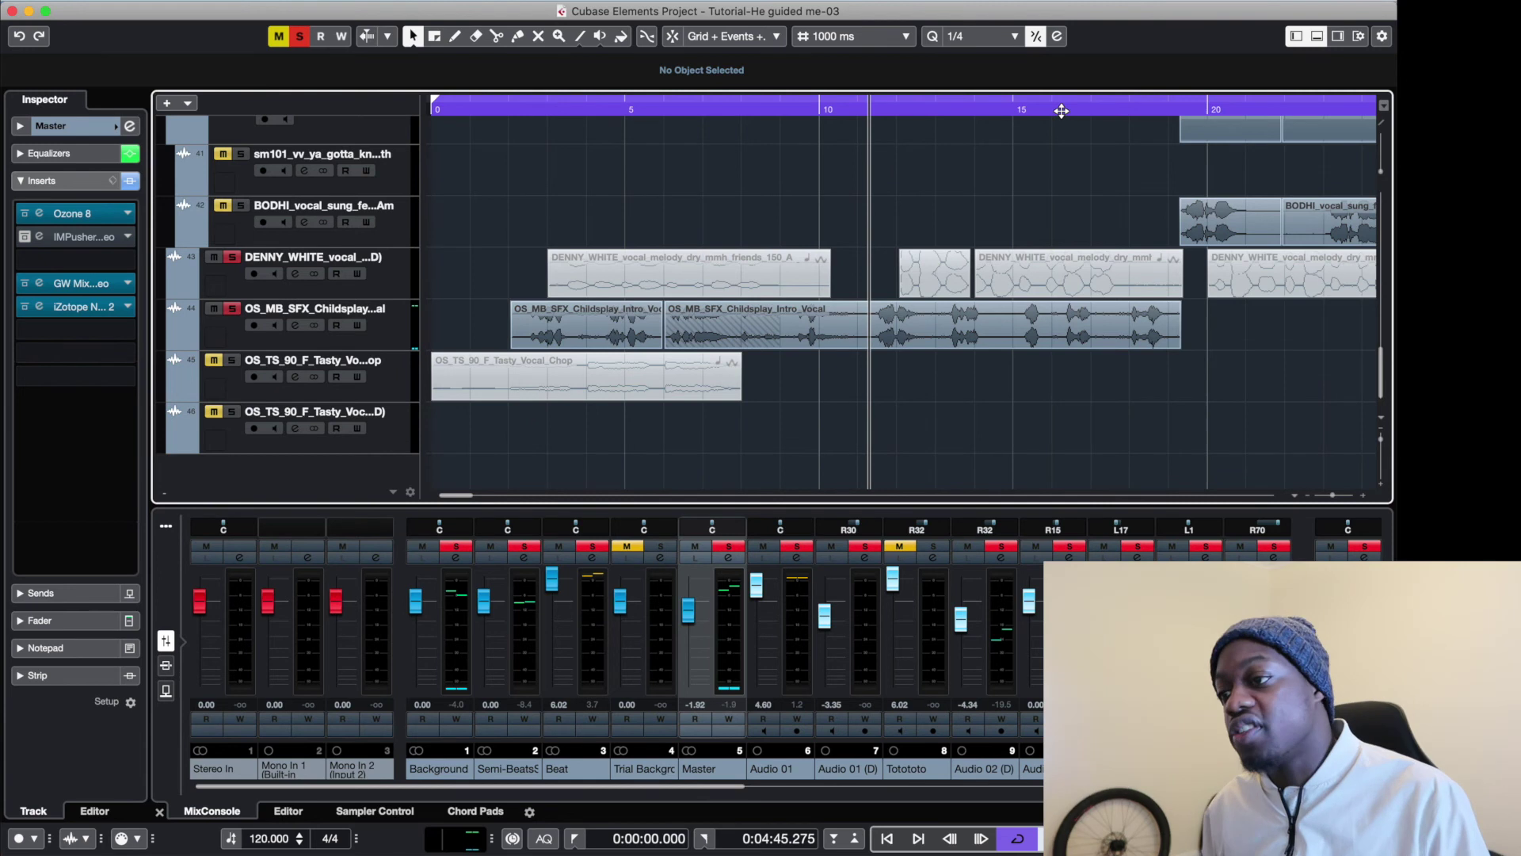
{"action": "left_click", "coordinate": [1056, 111]}
{"action": "key", "text": "space"}
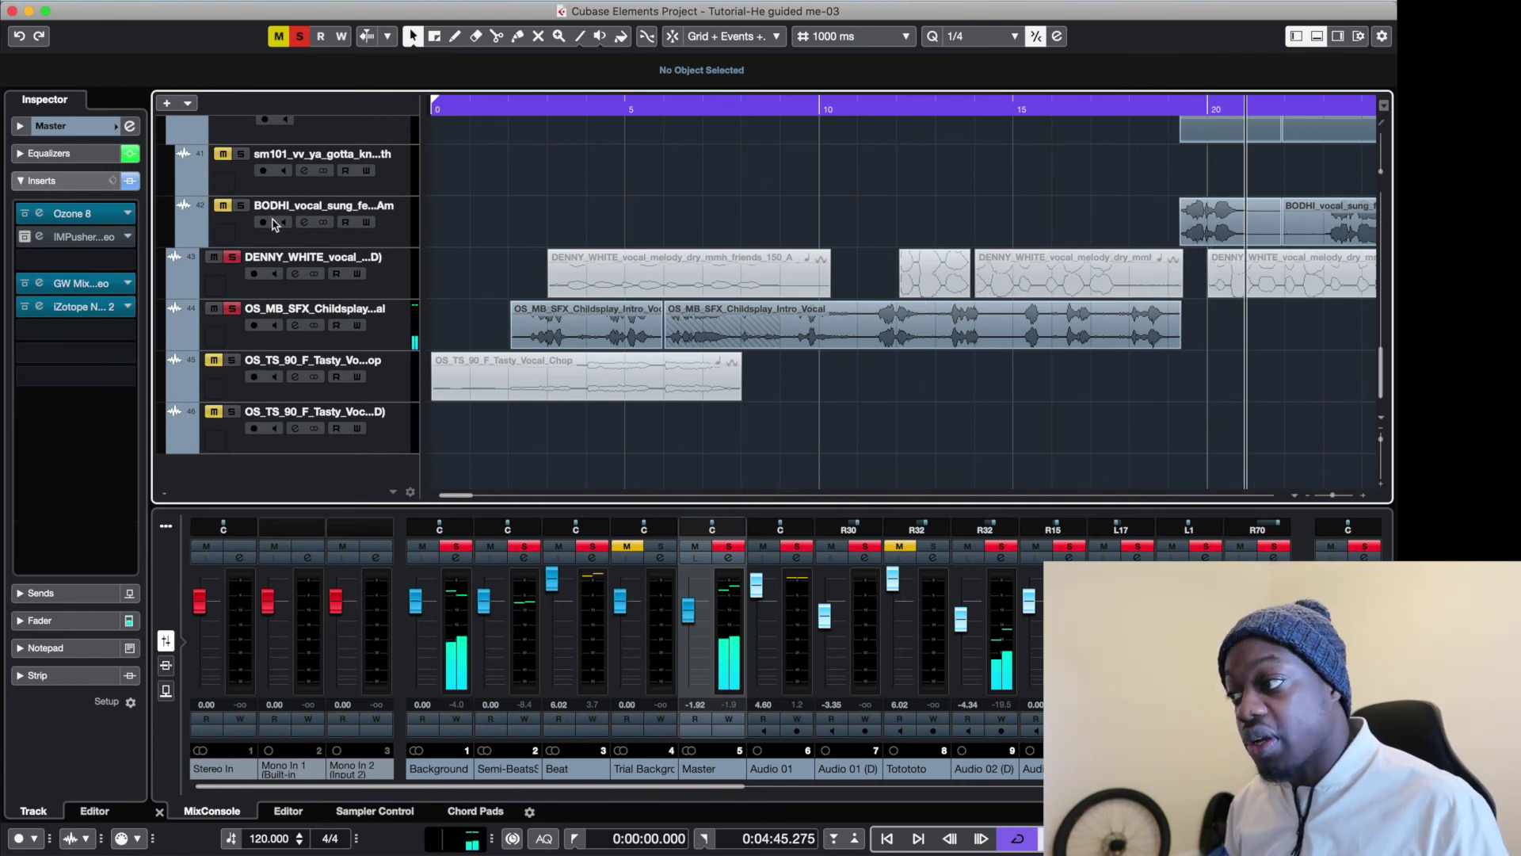
Solo the BODHI_vocal_sung_feels track instead of the DENNY_WHITE one and play from about 0:17.
{"action": "left_click", "coordinate": [247, 205]}
{"action": "left_click", "coordinate": [232, 258]}
{"action": "left_click", "coordinate": [1105, 112]}
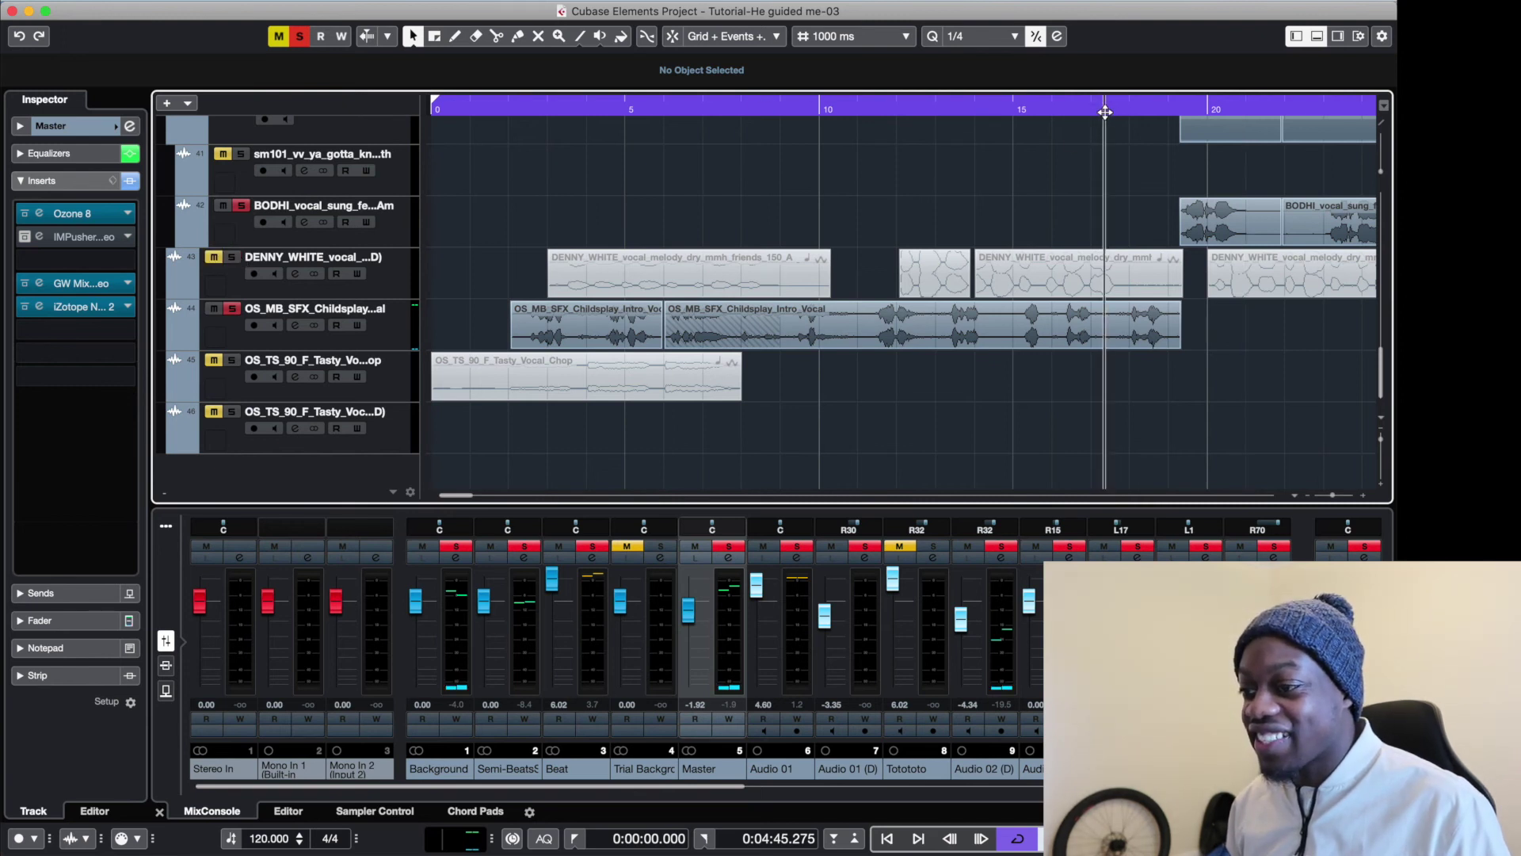
{"action": "left_click_drag", "start_coordinate": [450, 496], "coordinate": [479, 496]}
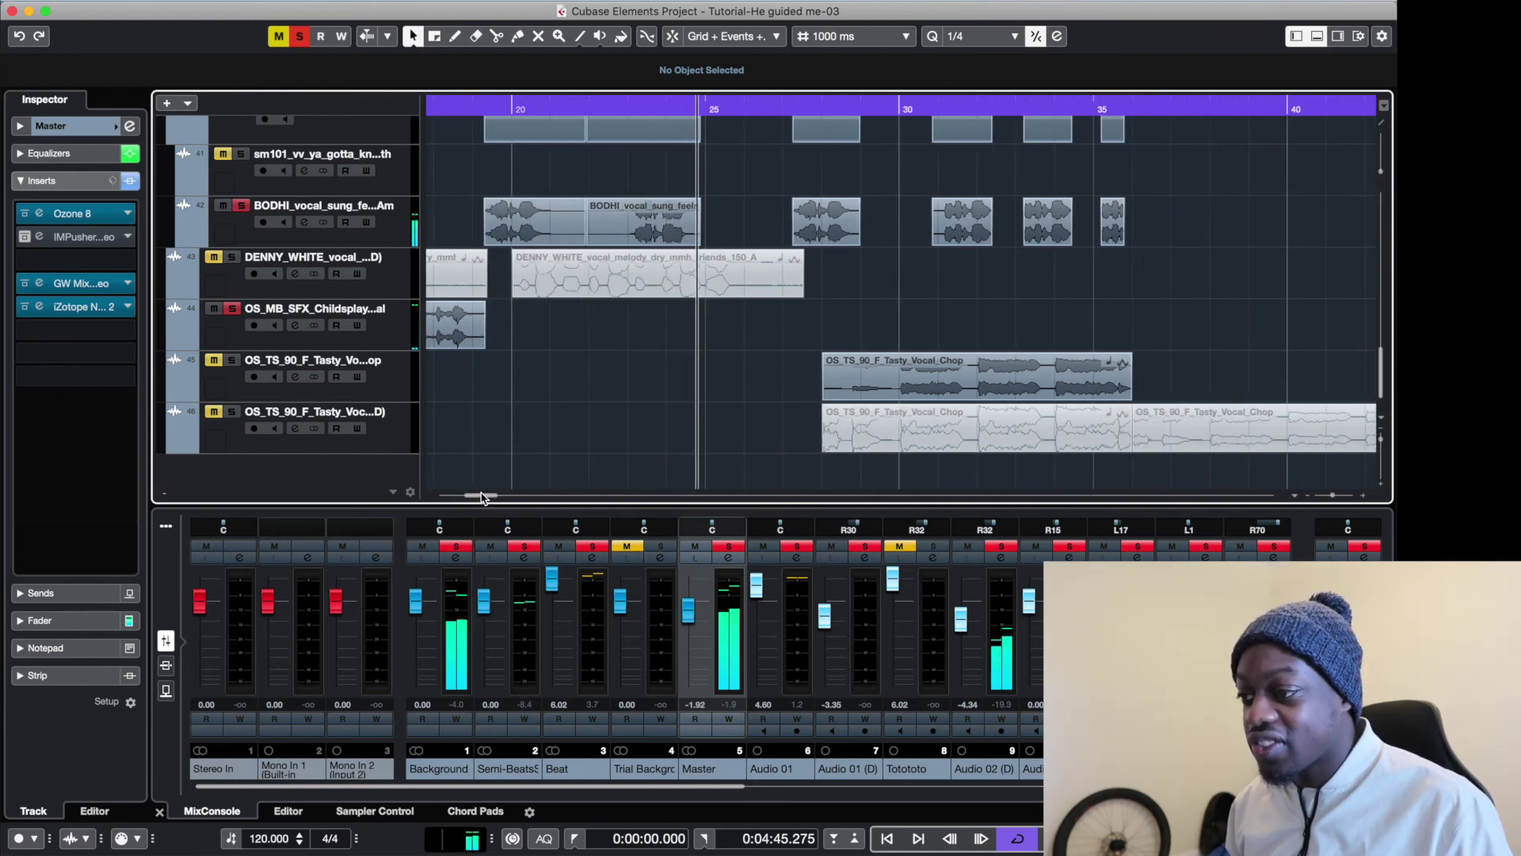
Examine the BODHI_vocal_sung_feels track's equalizer settings and open its iZotope Nectar 2 insert, declining to reopen the Updater's windows.
{"action": "left_click", "coordinate": [392, 230]}
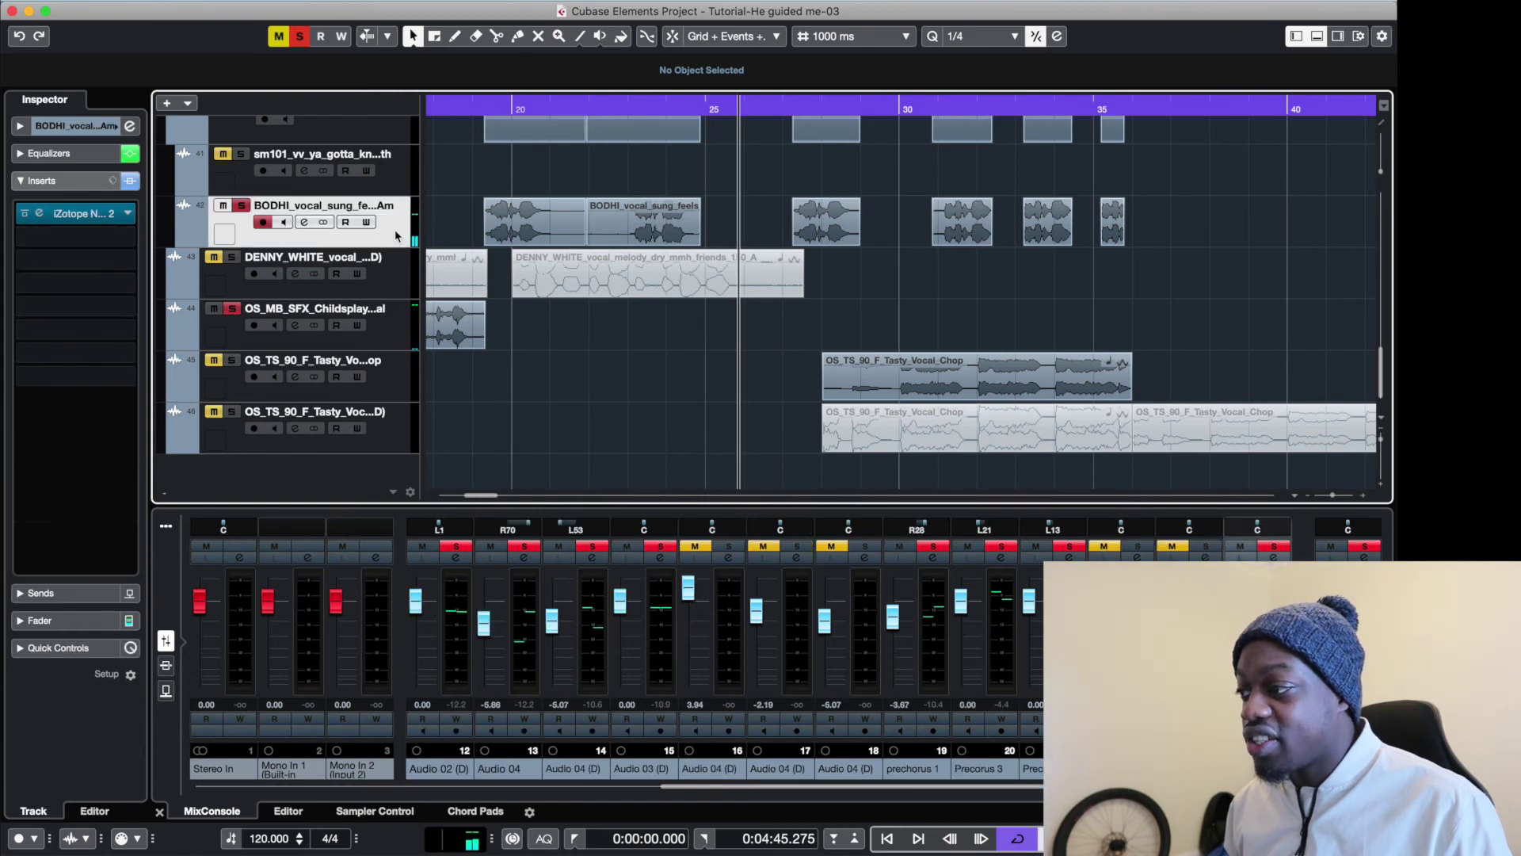
{"action": "left_click", "coordinate": [87, 157]}
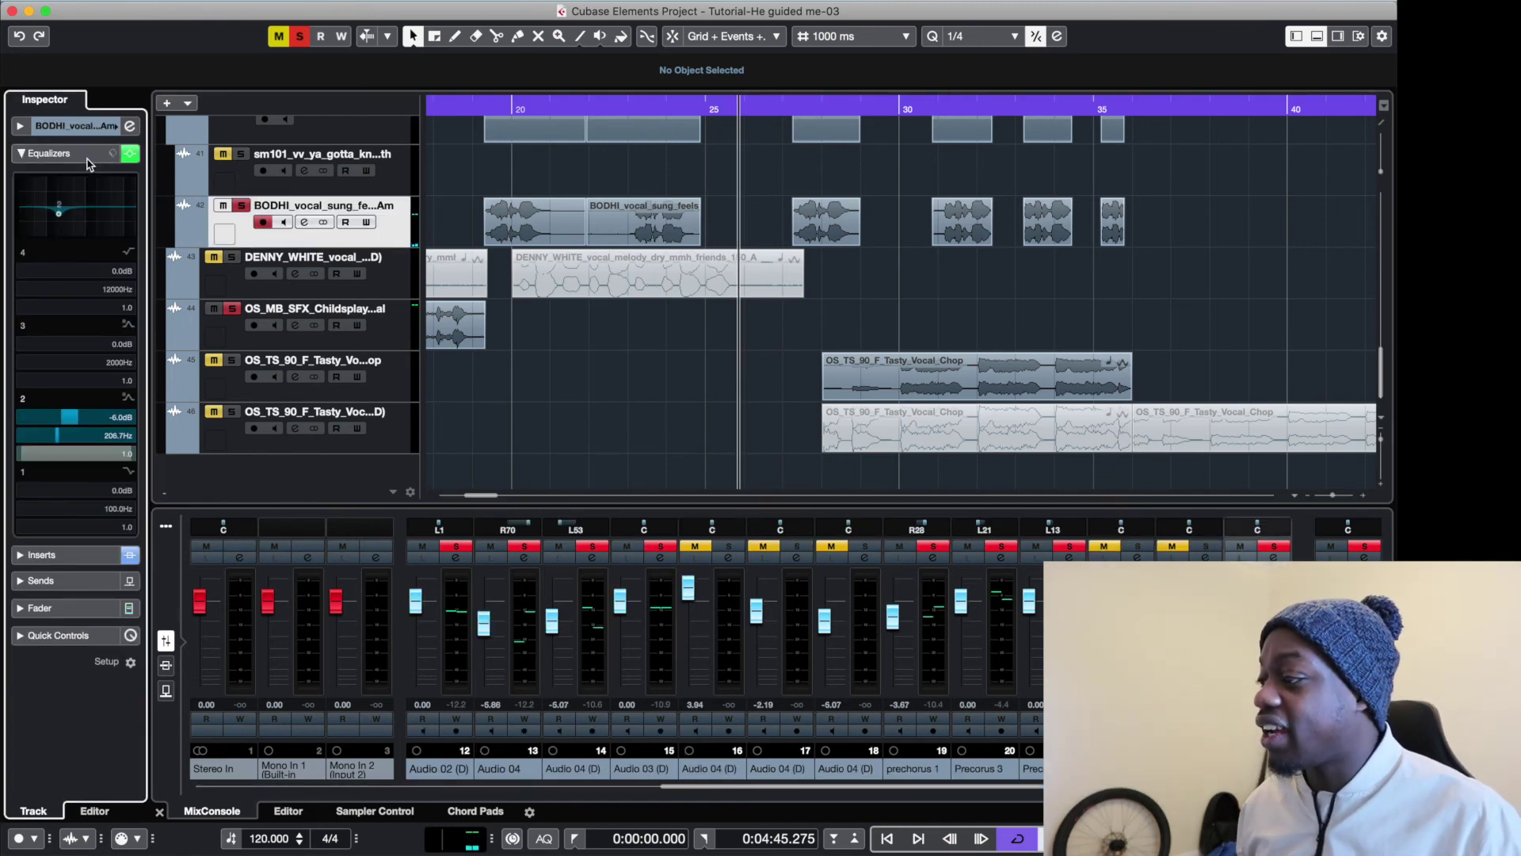
{"action": "left_click", "coordinate": [43, 191]}
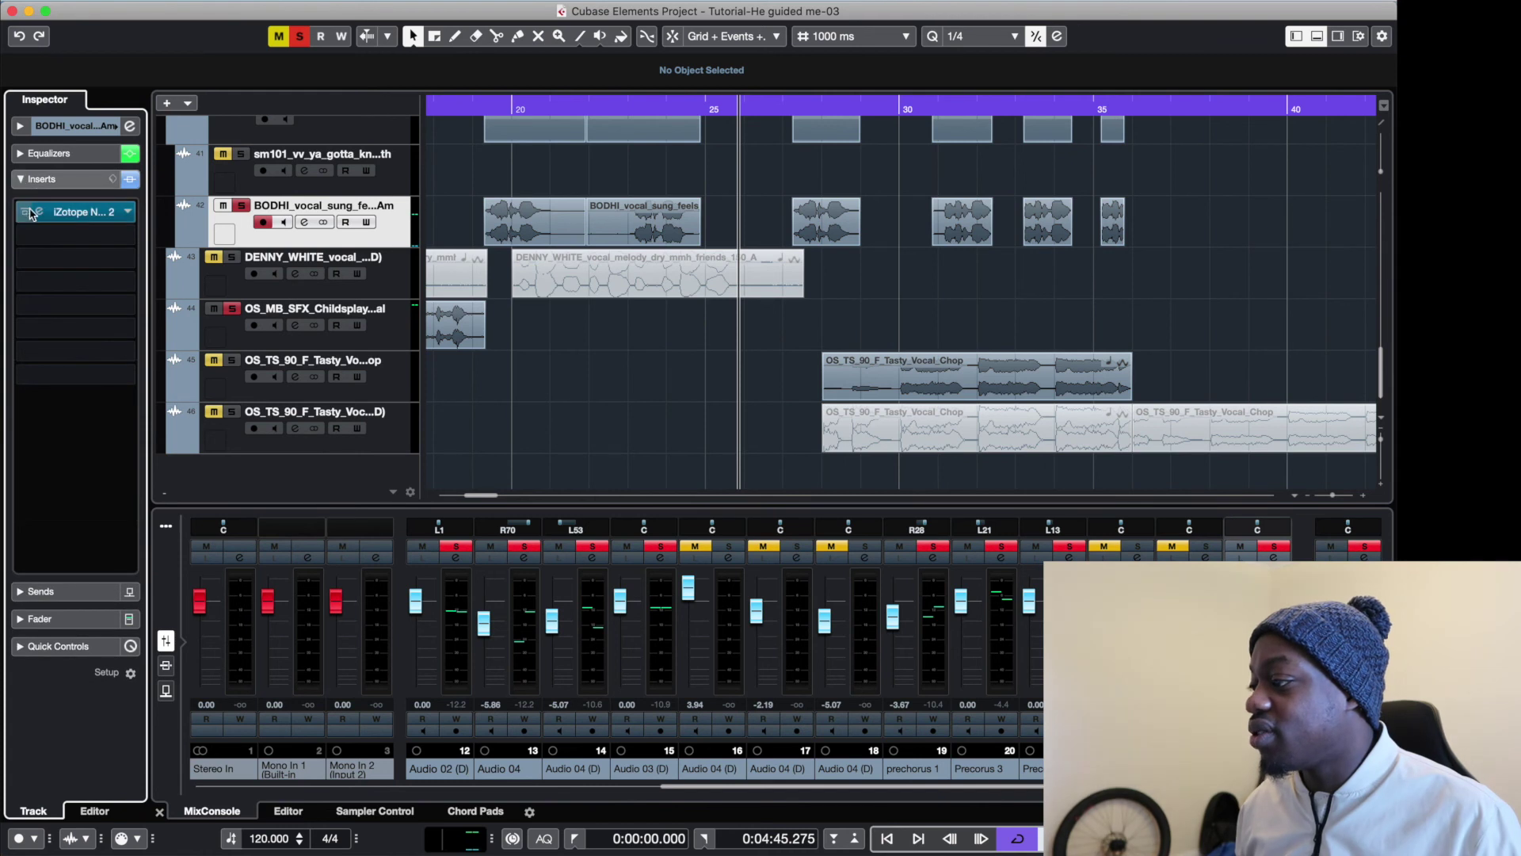
{"action": "left_click", "coordinate": [79, 211]}
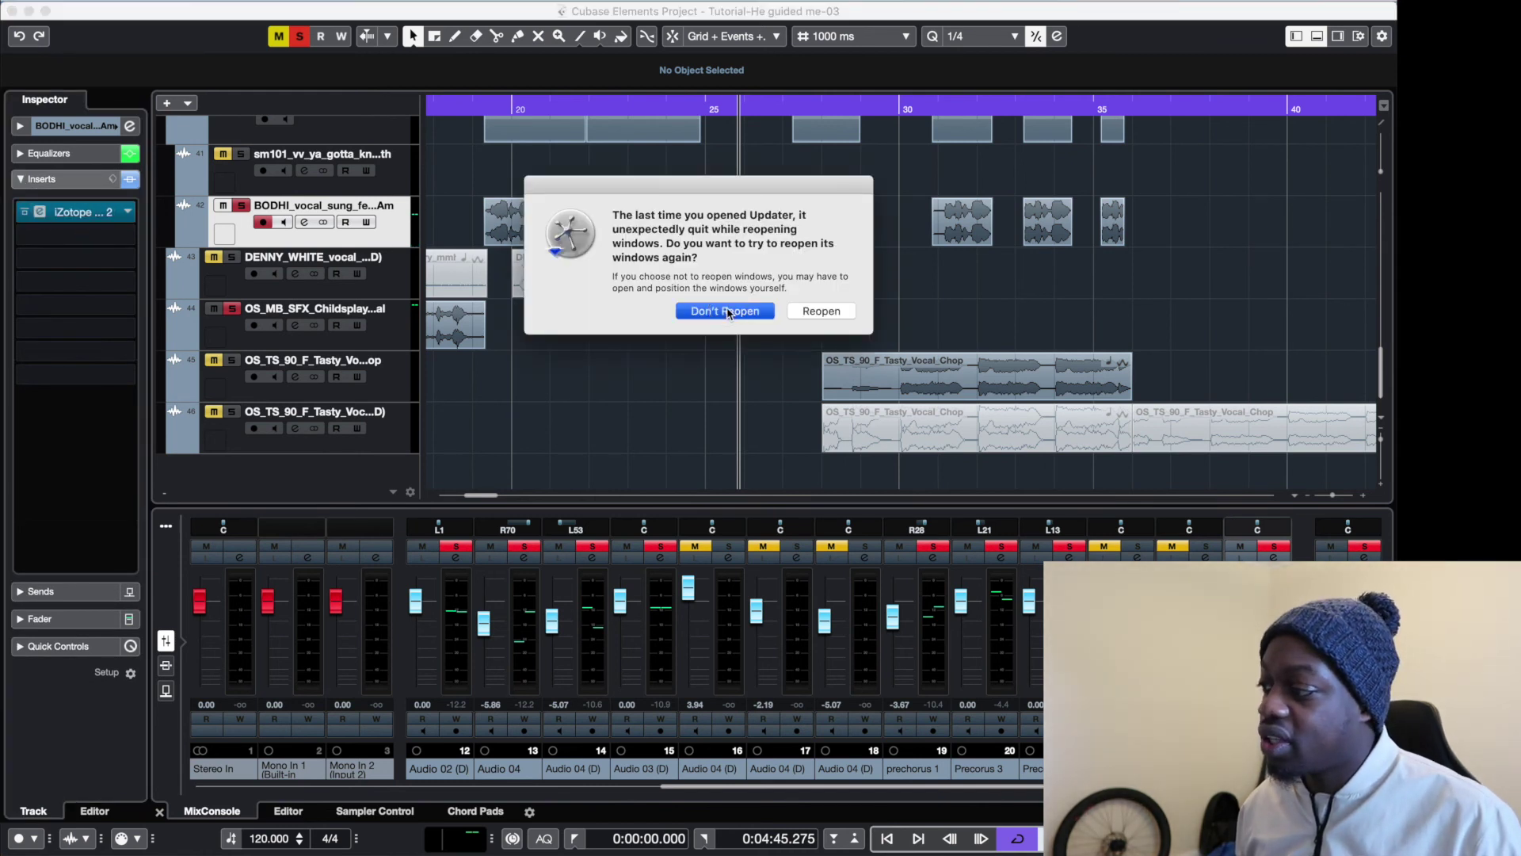
{"action": "left_click", "coordinate": [724, 315]}
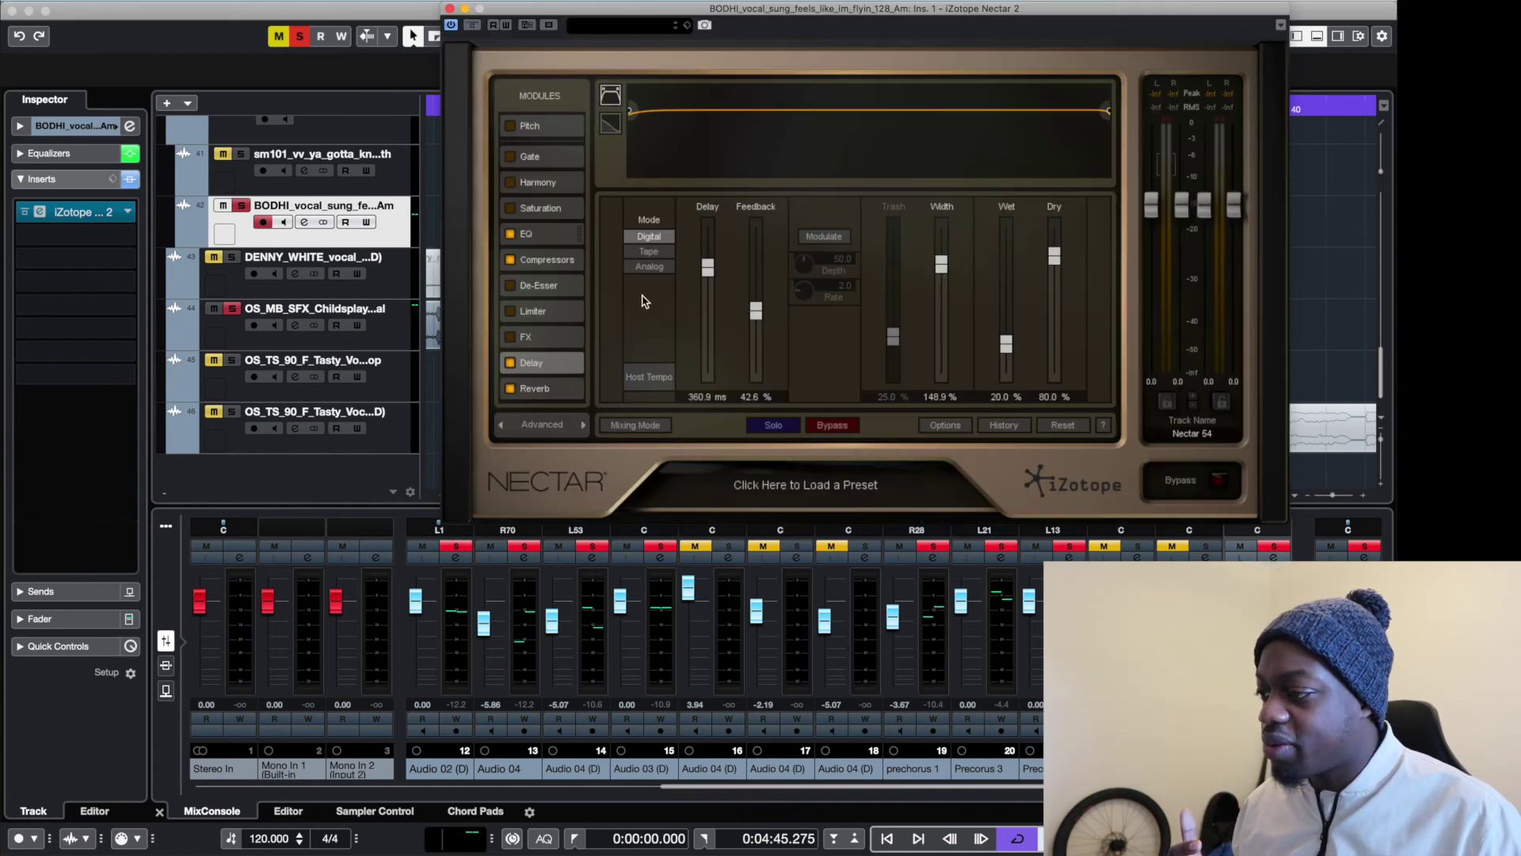
Disable Nectar 2's EQ and Compressors modules on the BODHI vocal, review its Delay and Reverb settings, and close the plug-in.
{"action": "left_click", "coordinate": [547, 233]}
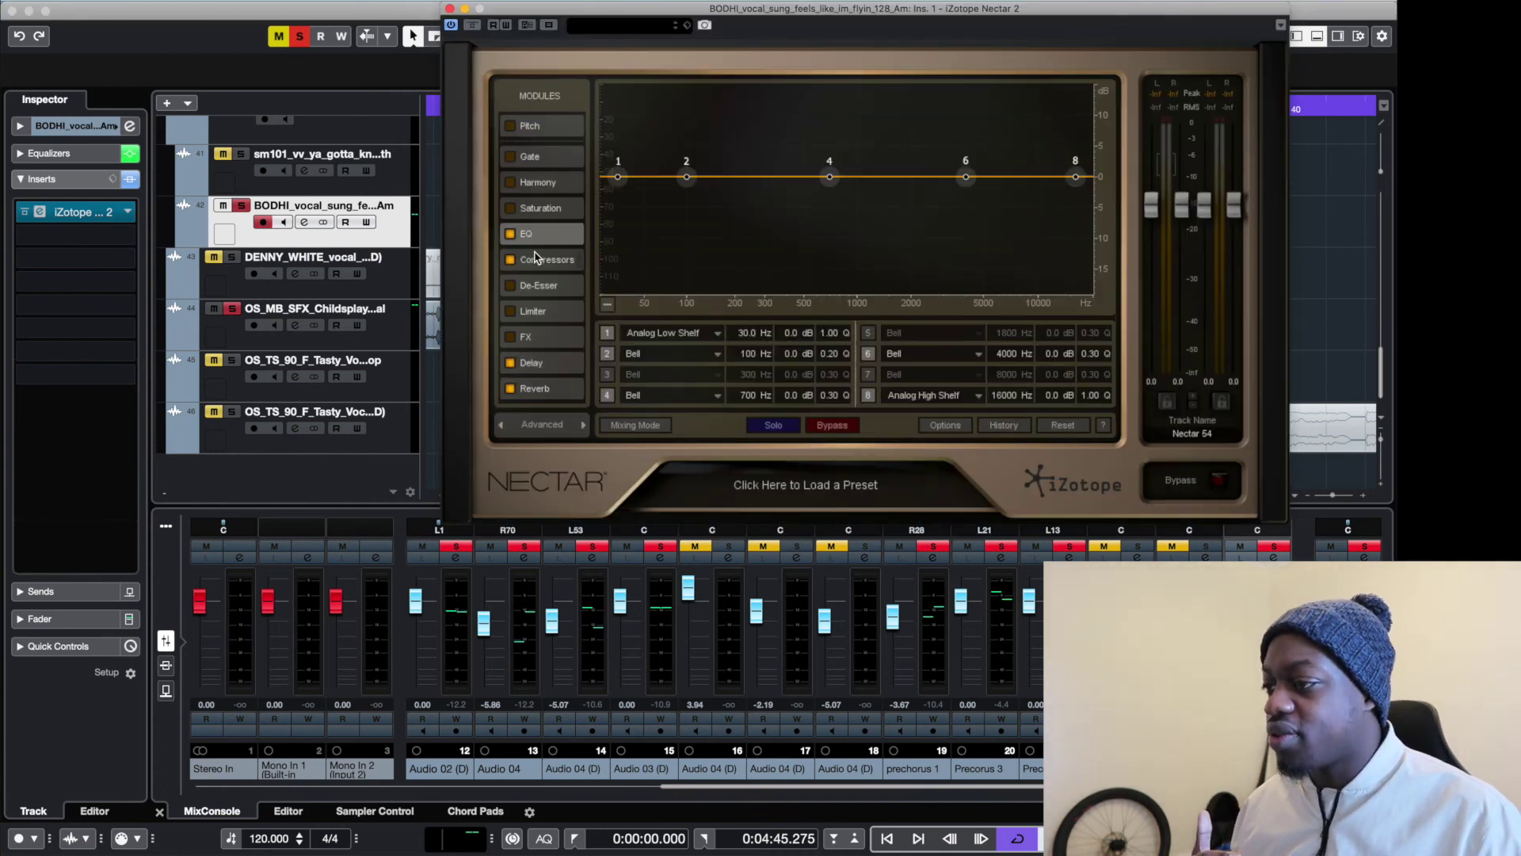
{"action": "left_click", "coordinate": [532, 259]}
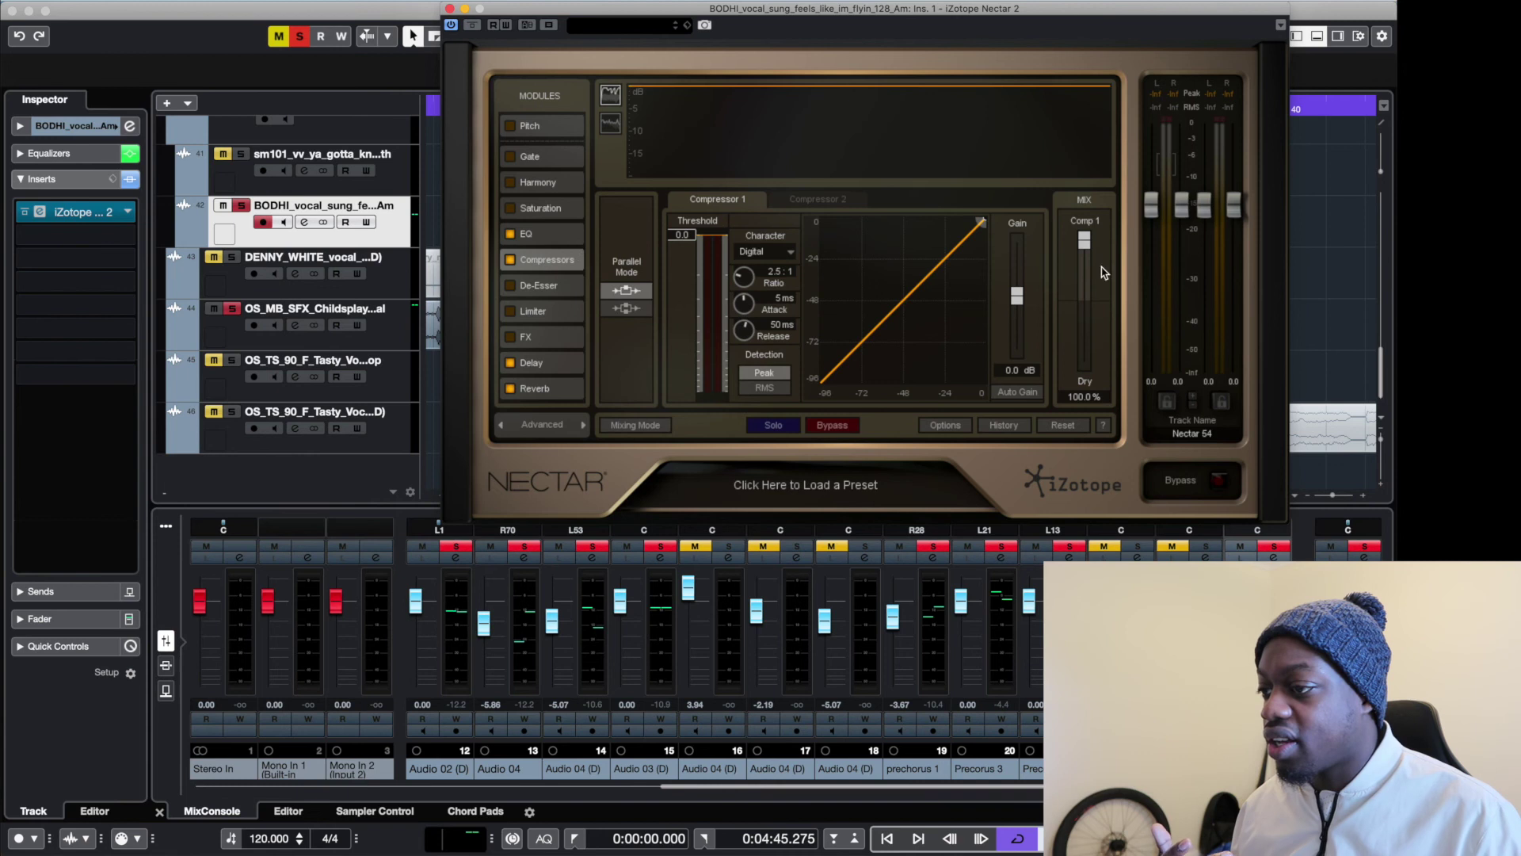
{"action": "left_click", "coordinate": [511, 260]}
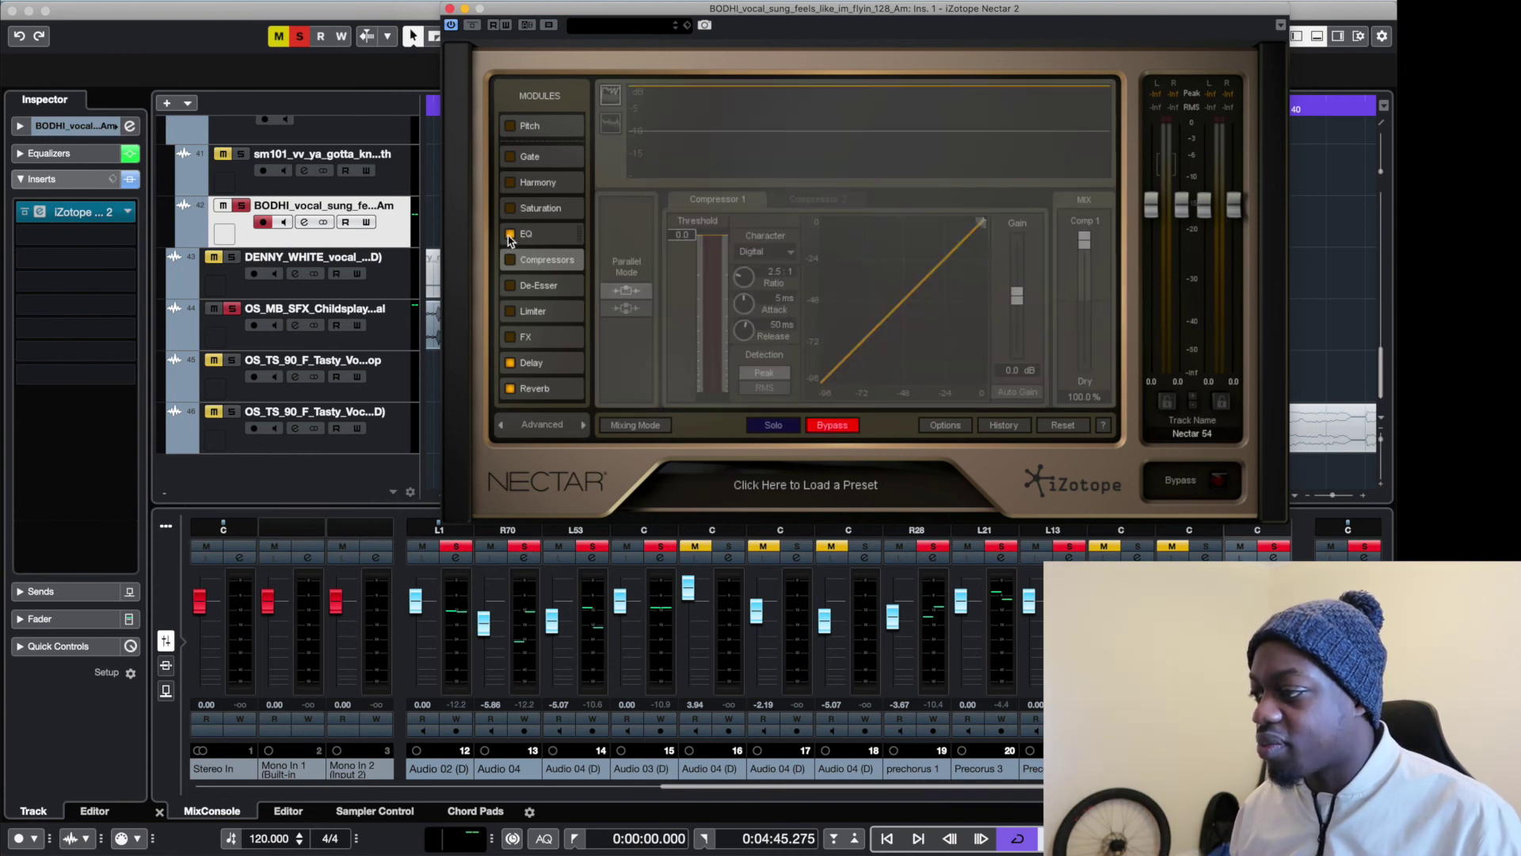
{"action": "left_click", "coordinate": [544, 364]}
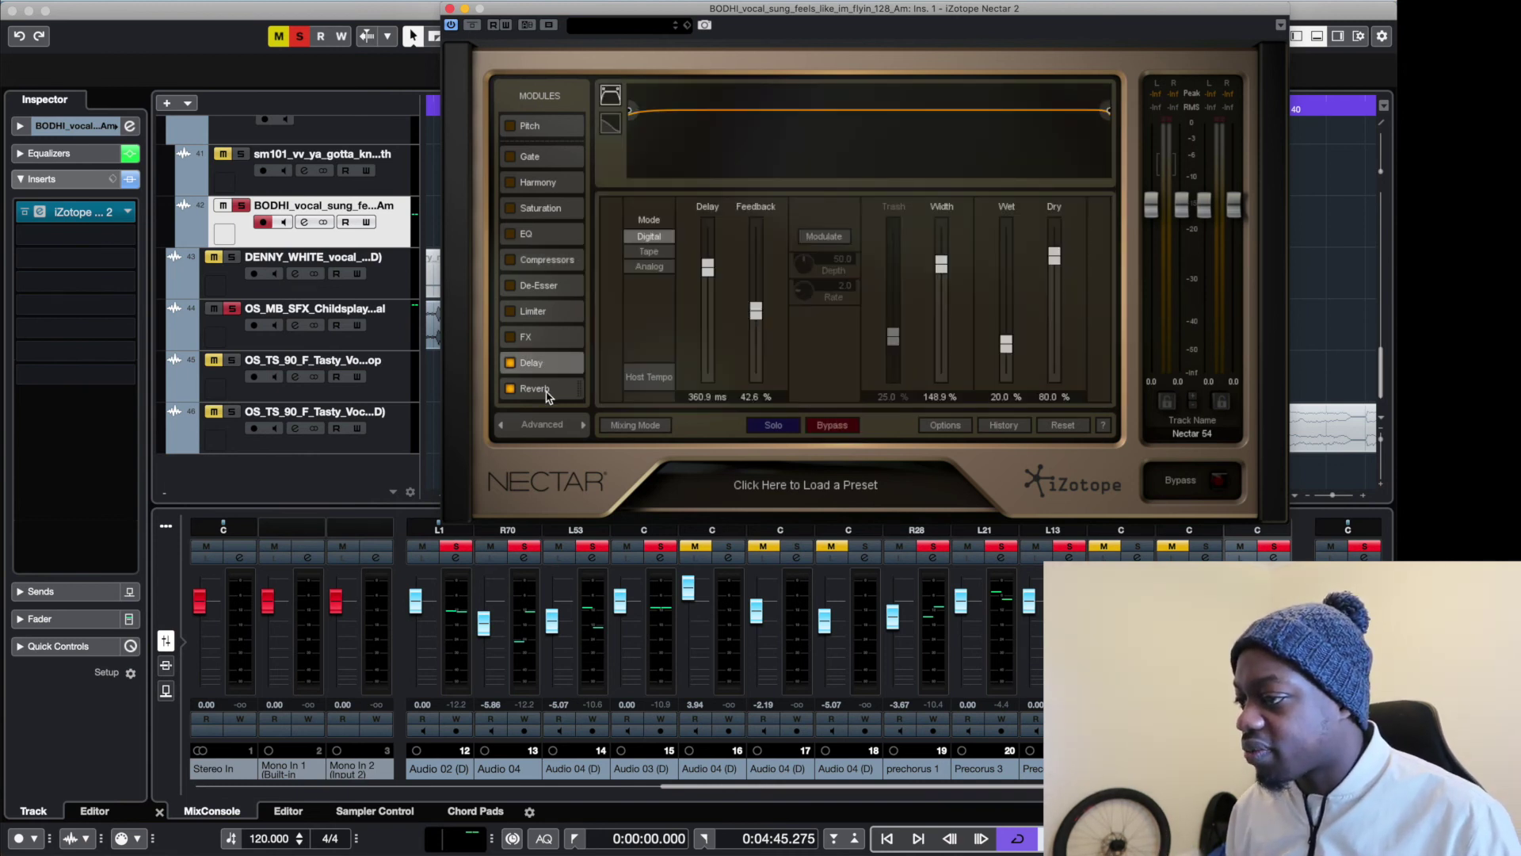
{"action": "left_click", "coordinate": [543, 388]}
{"action": "left_click", "coordinate": [450, 8]}
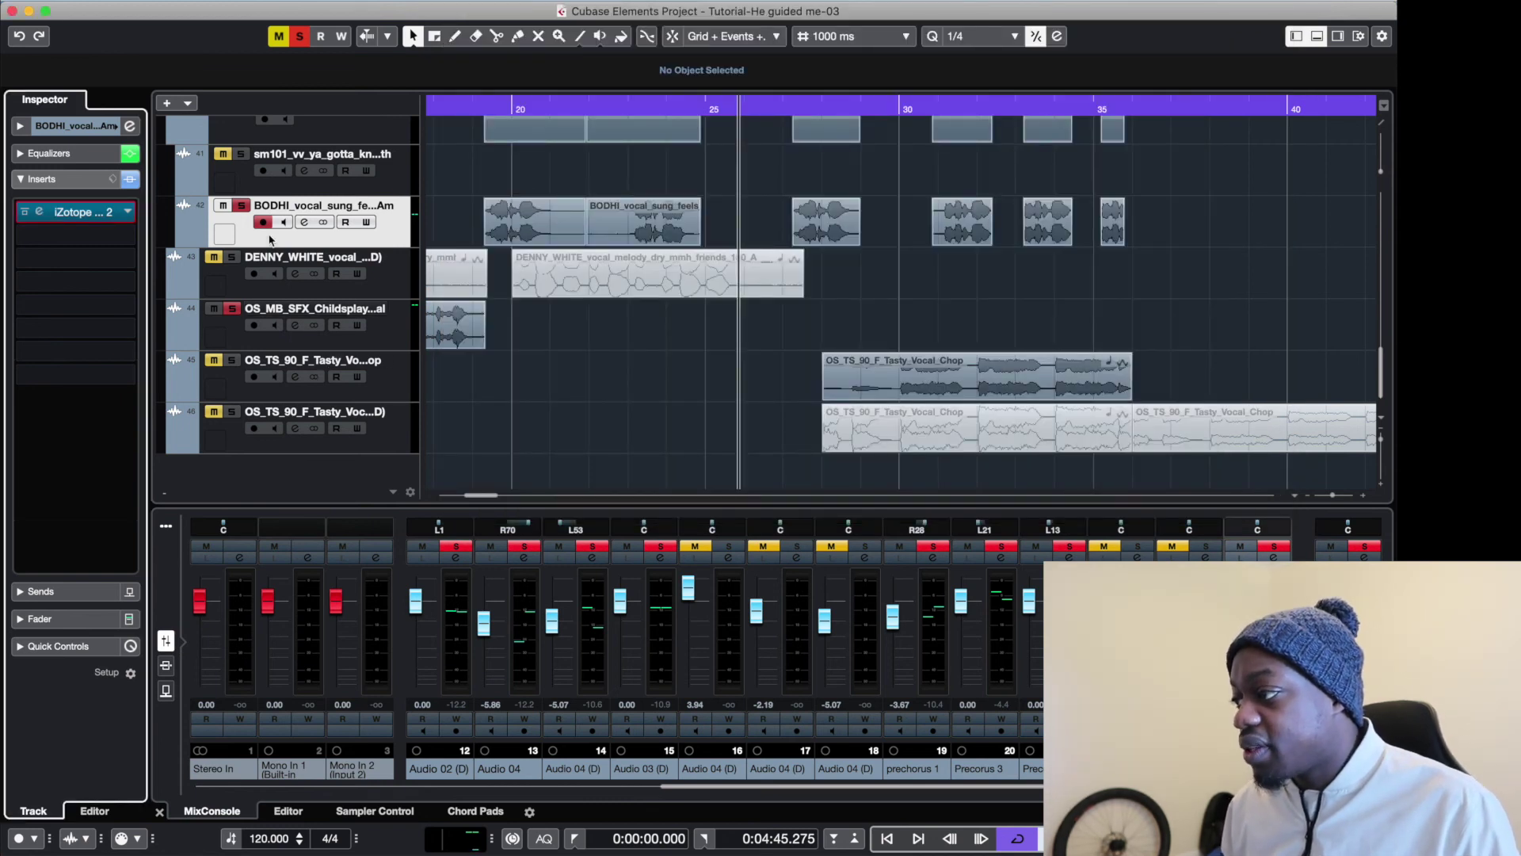
Audition the unmuted OS_TS_90_F_Tasty_Vocal_Chop clip from about 0:28 and solo its track alongside the other vocal samples.
{"action": "left_click", "coordinate": [392, 392]}
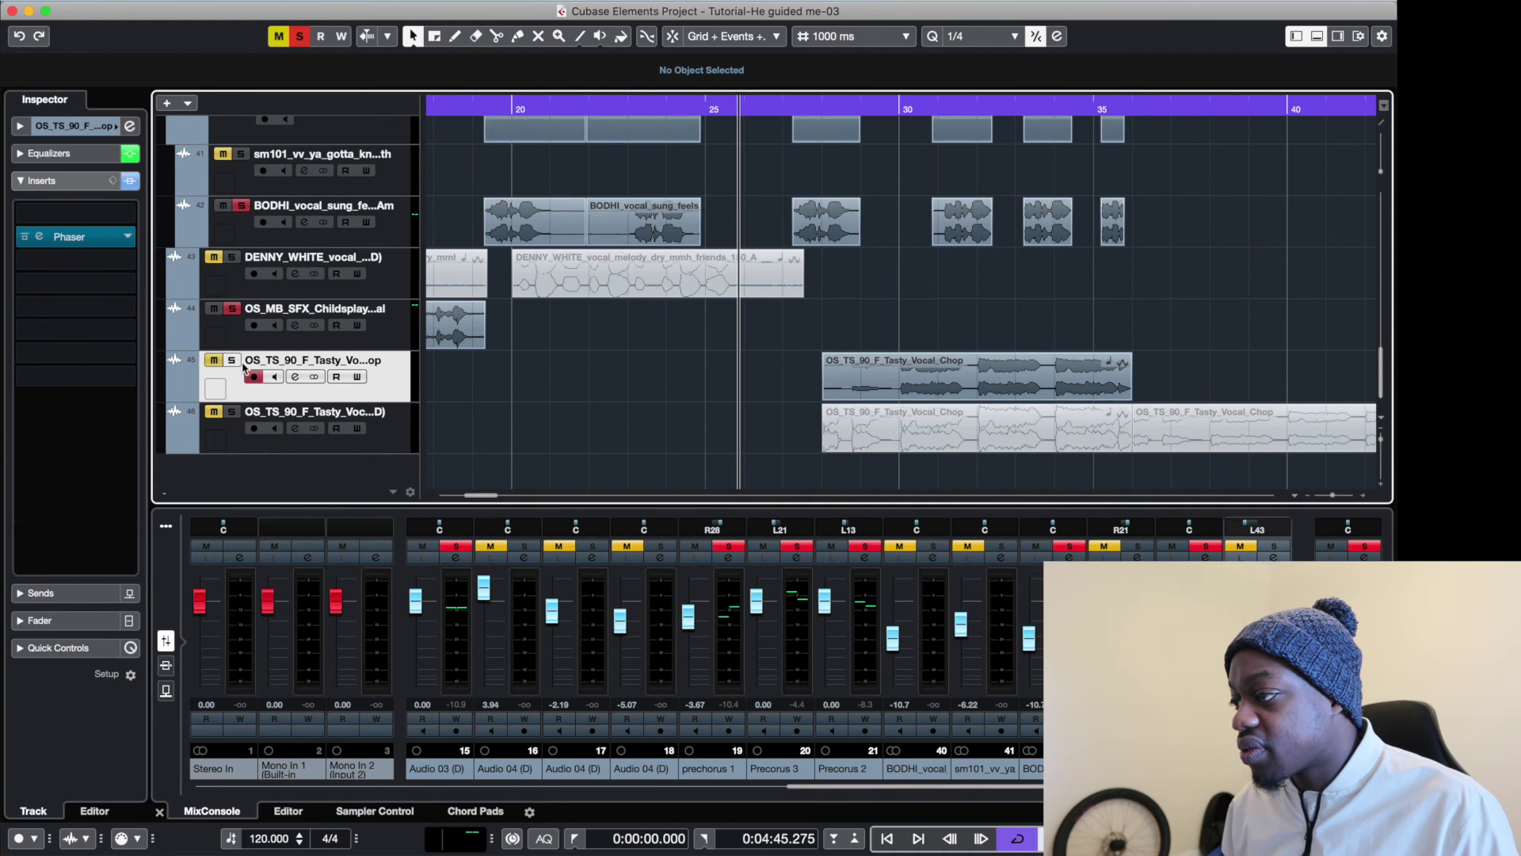
{"action": "left_click", "coordinate": [833, 380]}
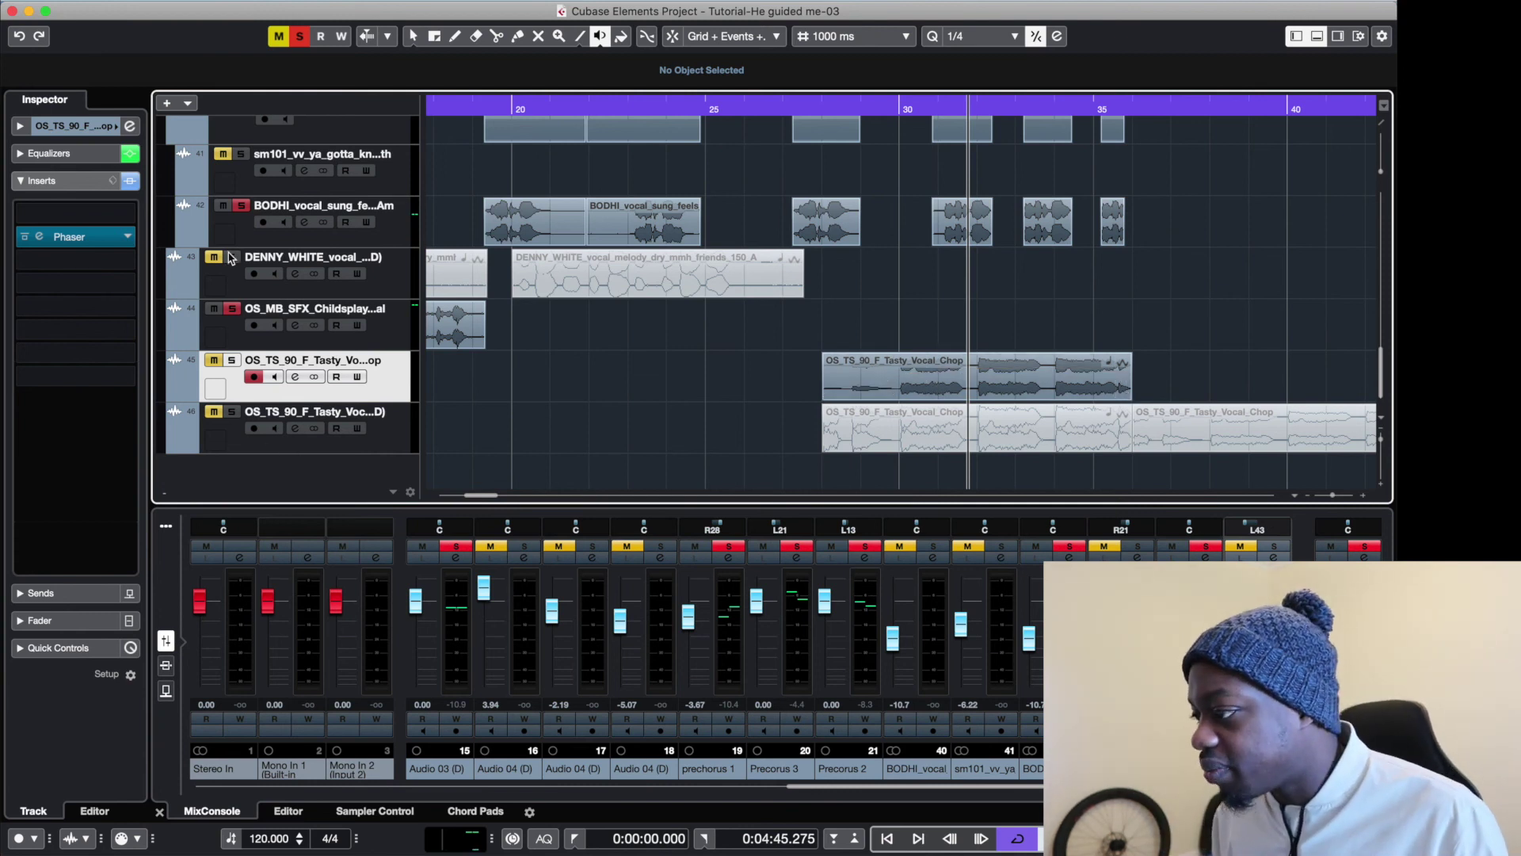
{"action": "left_click", "coordinate": [392, 341]}
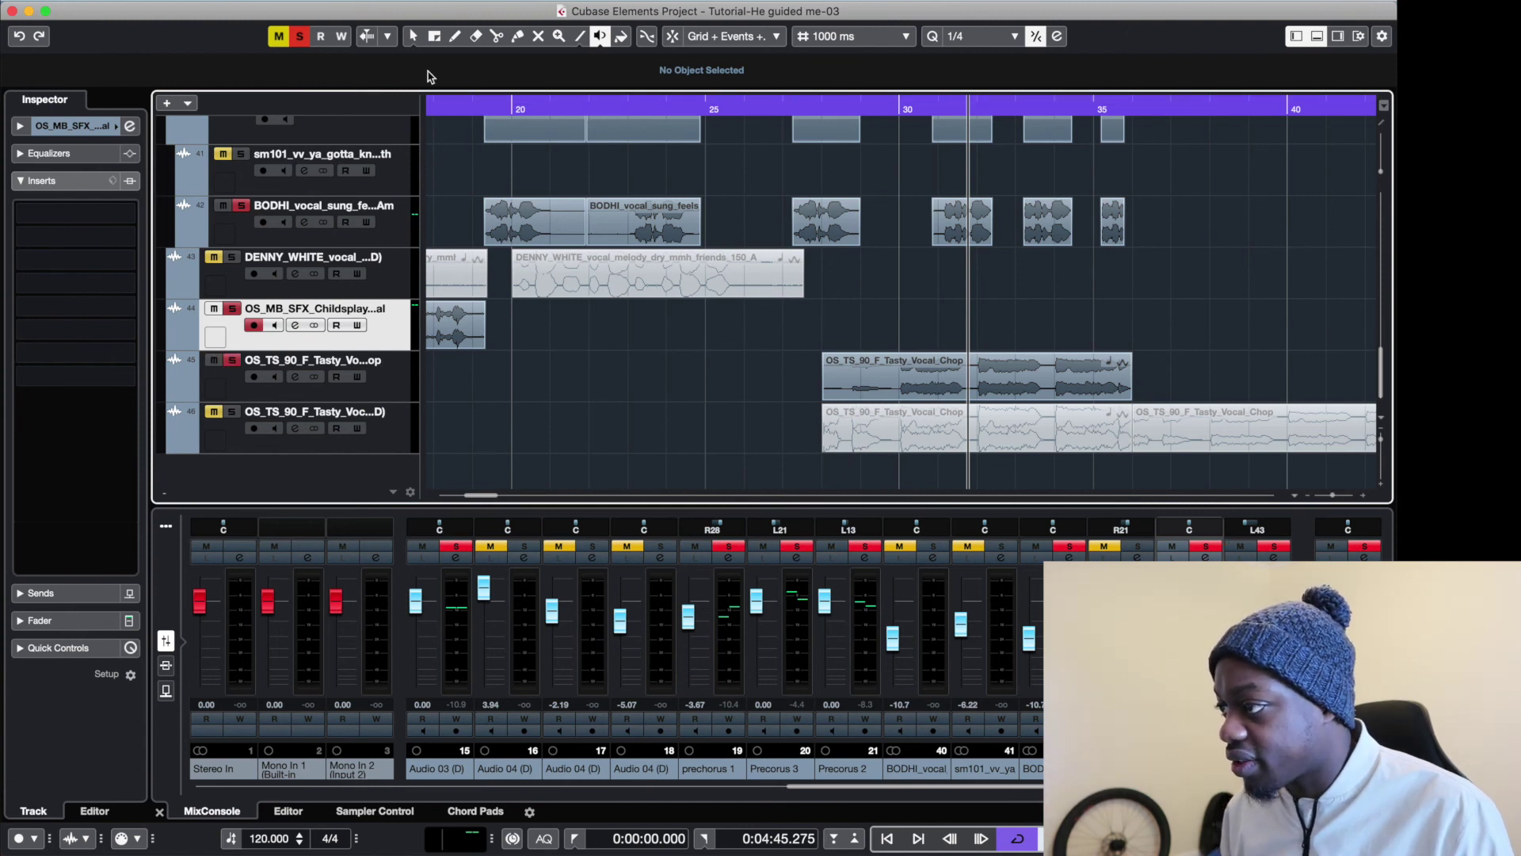
Play the soloed vocal samples from about 0:18 and follow playback past 0:35, examining the Extras and background vocal tracks.
{"action": "left_click", "coordinate": [434, 107]}
{"action": "key", "text": "space"}
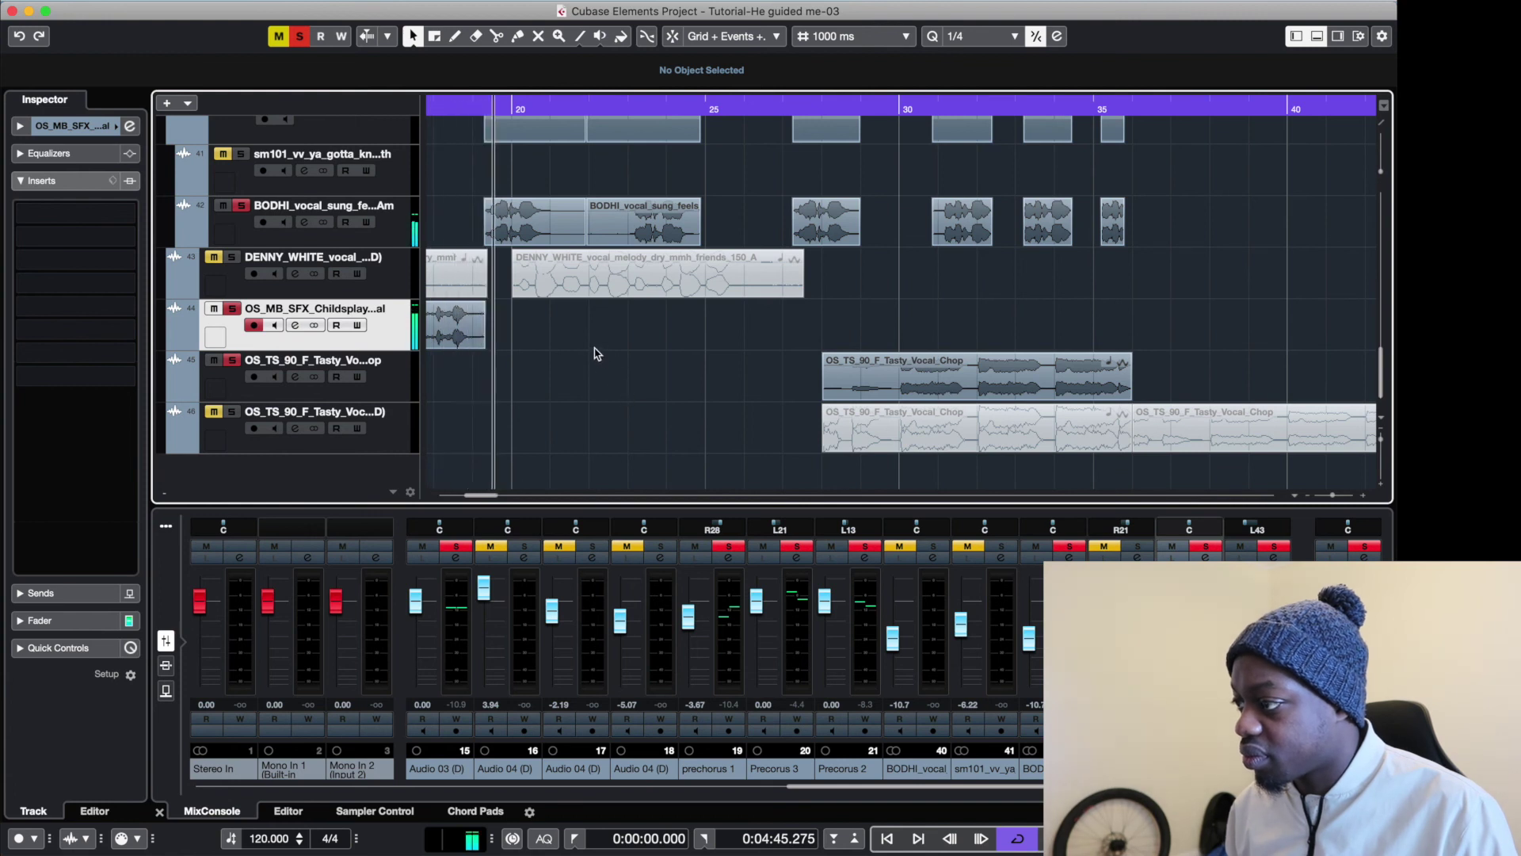
{"action": "scroll", "coordinate": [595, 352], "scroll_direction": "up", "scroll_amount": 3}
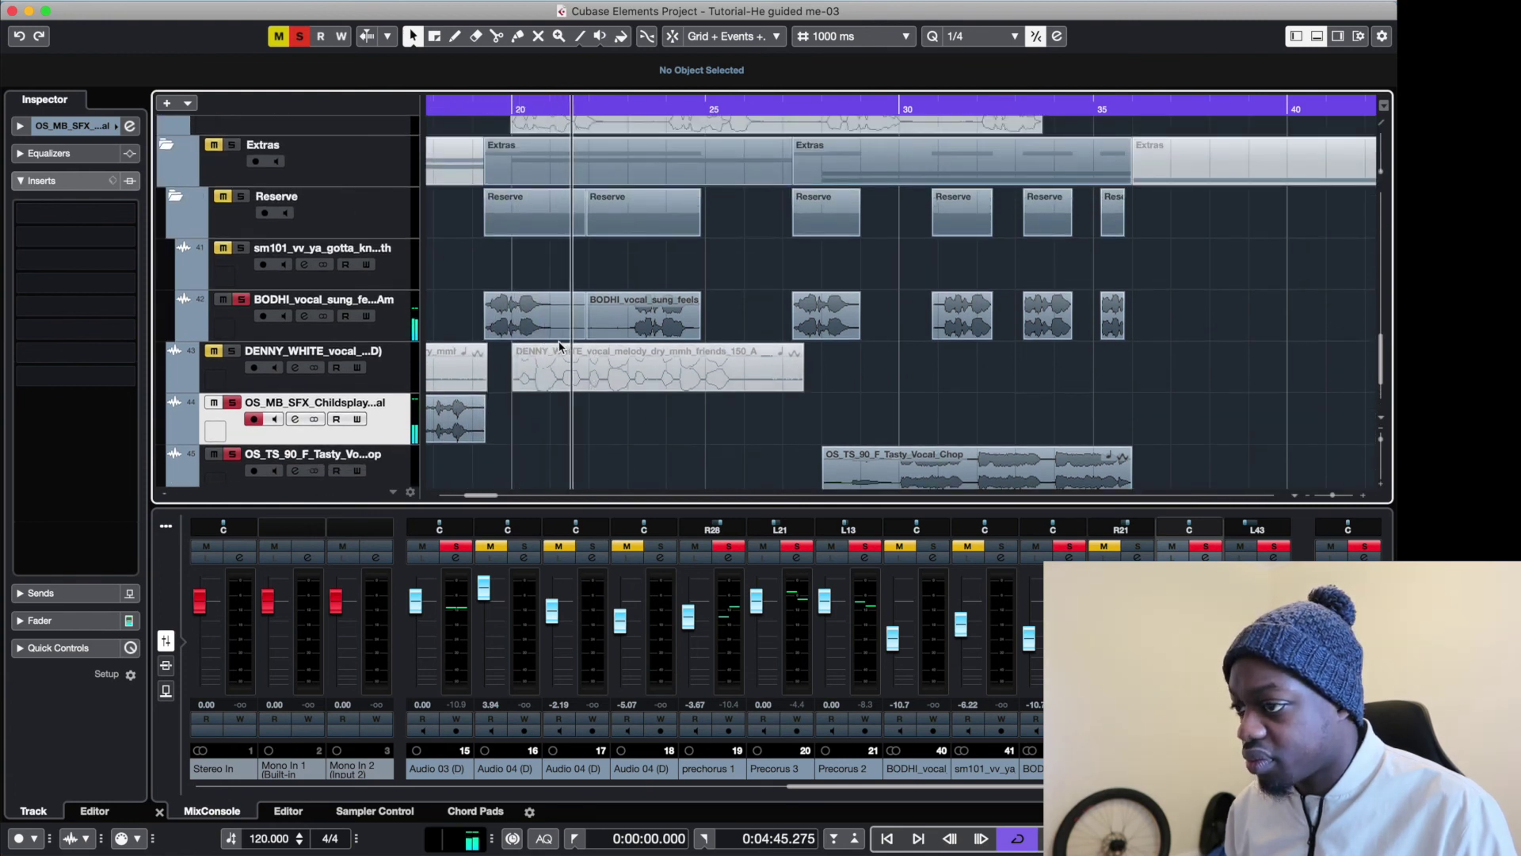
{"action": "scroll", "coordinate": [586, 435], "scroll_direction": "down", "scroll_amount": 2}
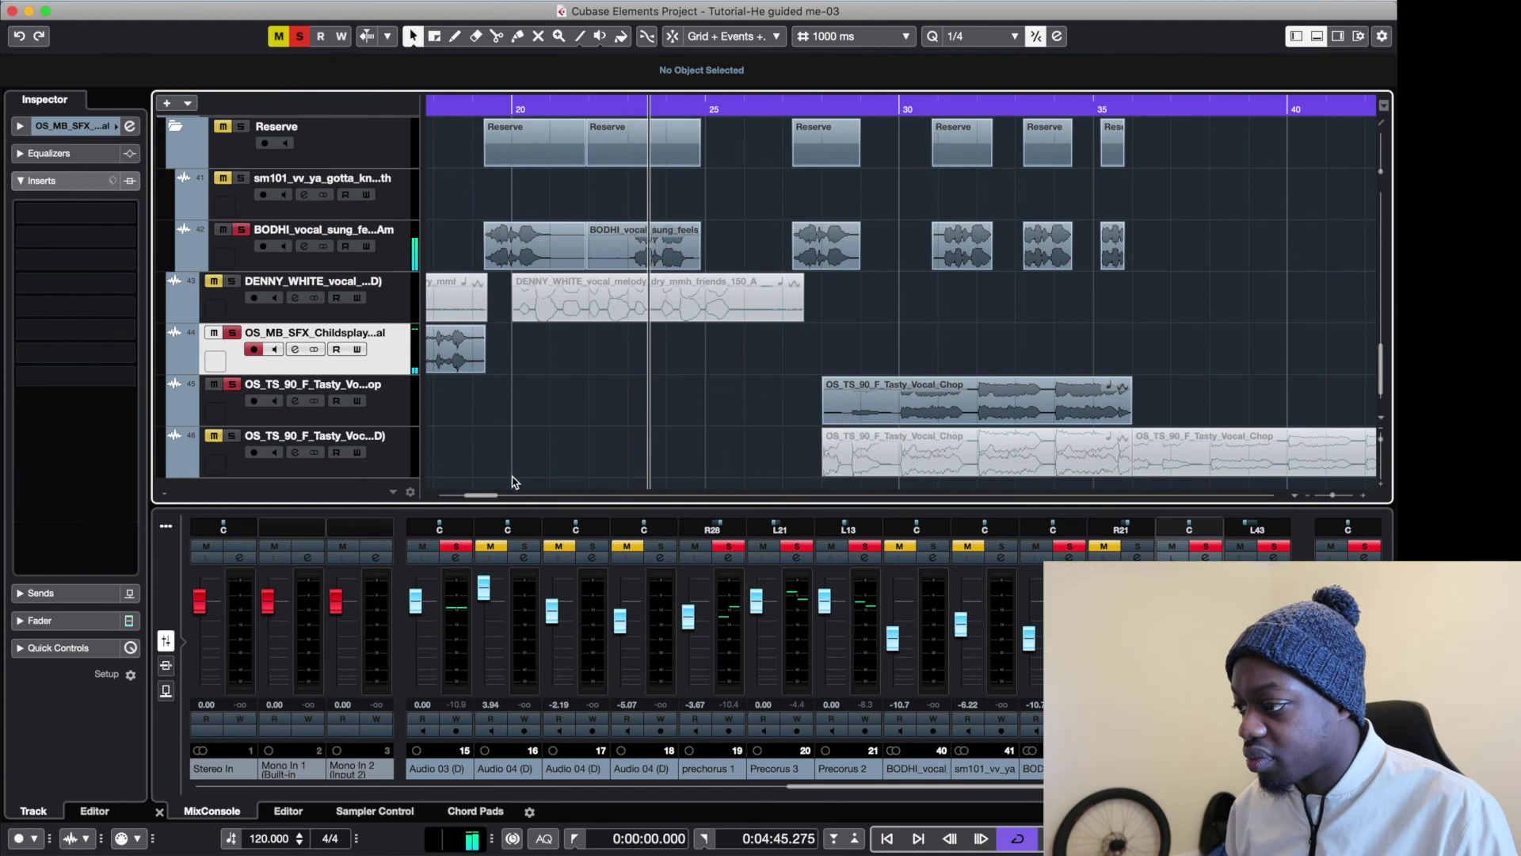
{"action": "left_click_drag", "start_coordinate": [507, 493], "coordinate": [503, 496]}
{"action": "scroll", "coordinate": [633, 364], "scroll_direction": "up", "scroll_amount": 10}
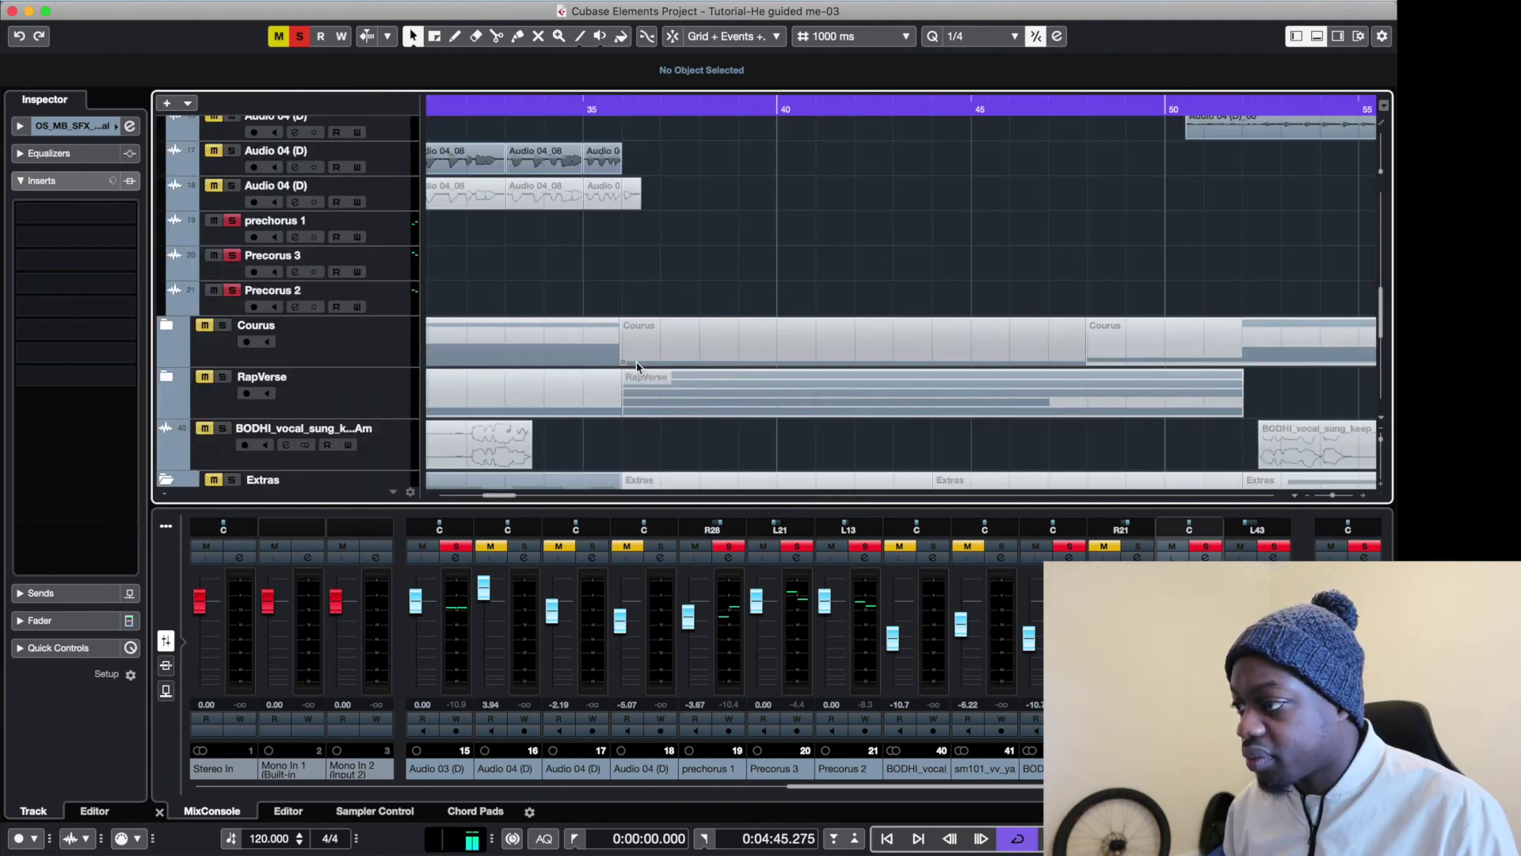
{"action": "scroll", "coordinate": [638, 366], "scroll_direction": "up", "scroll_amount": 2}
{"action": "left_click_drag", "start_coordinate": [509, 496], "coordinate": [485, 496]}
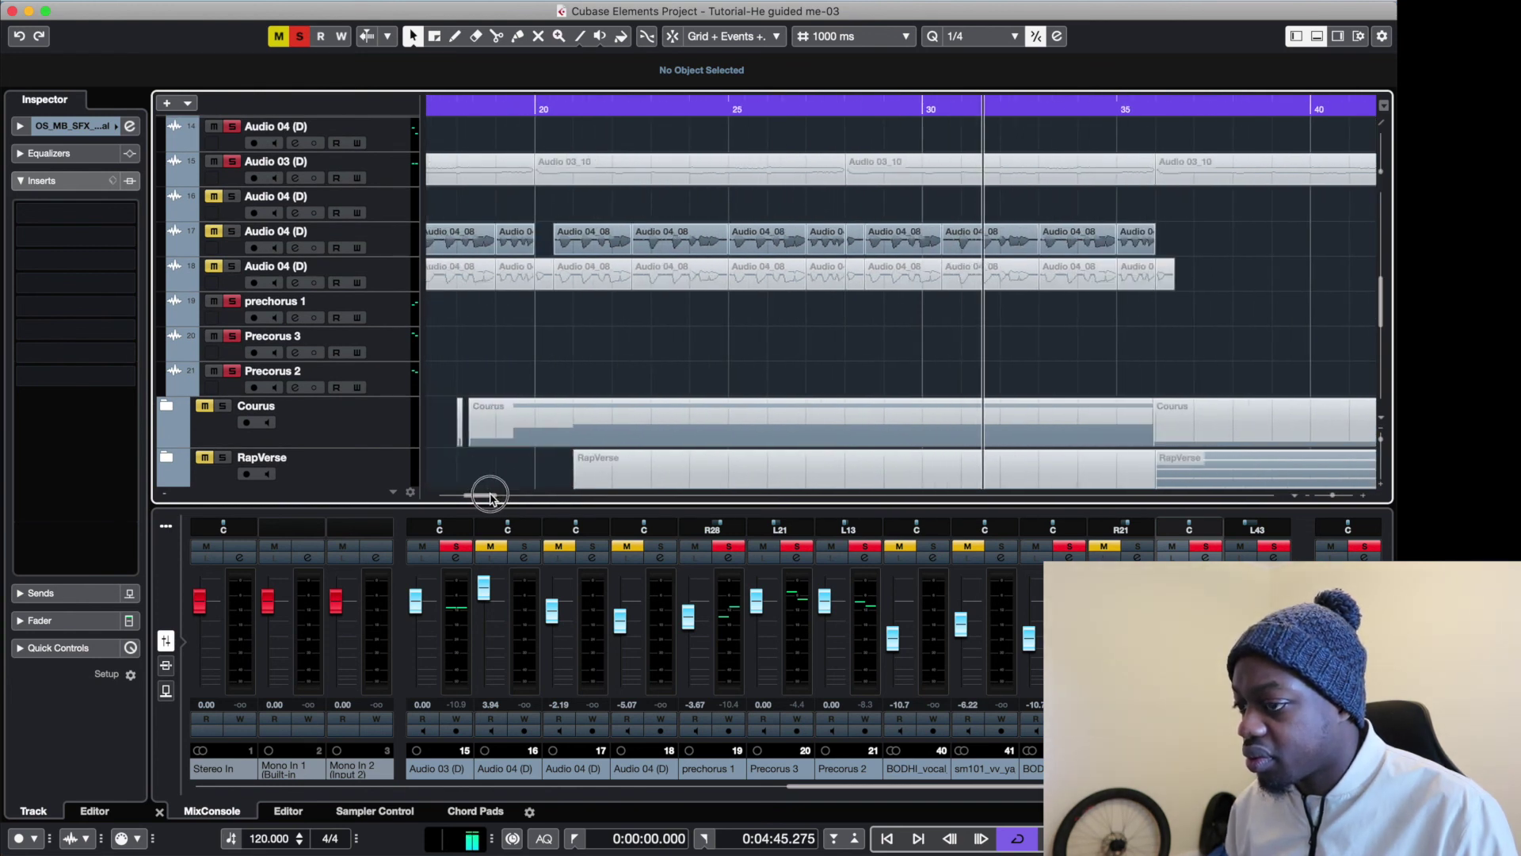
{"action": "mouse_move", "coordinate": [488, 495]}
{"action": "left_mouse_down"}
{"action": "mouse_move", "coordinate": [473, 496]}
{"action": "mouse_move", "coordinate": [496, 496]}
{"action": "left_mouse_up"}
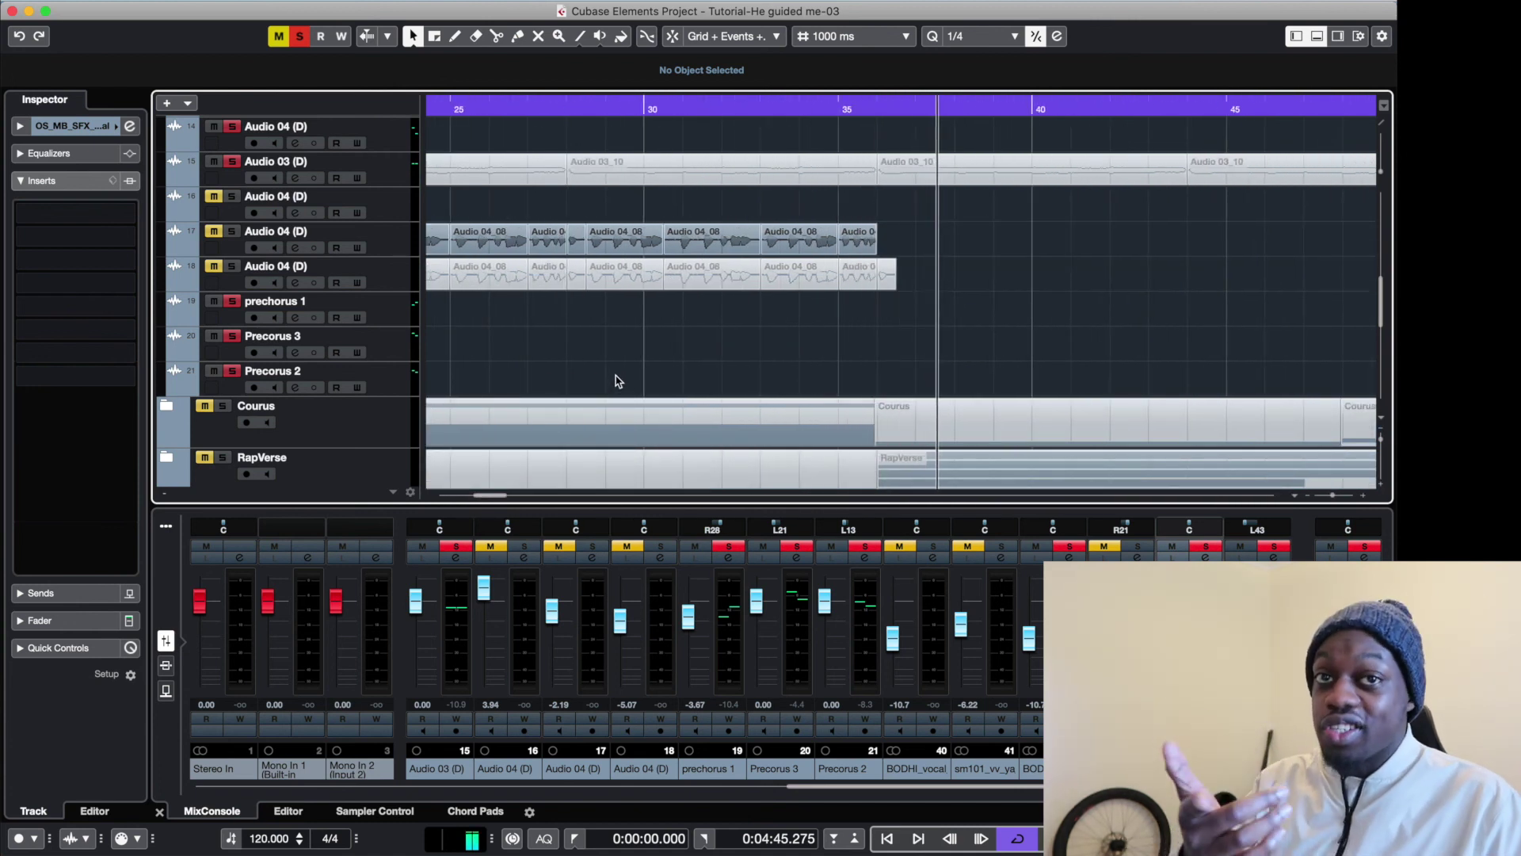
Skip playback ahead to about 1:21 and listen to the layered prechorus vocals.
{"action": "left_click", "coordinate": [814, 108]}
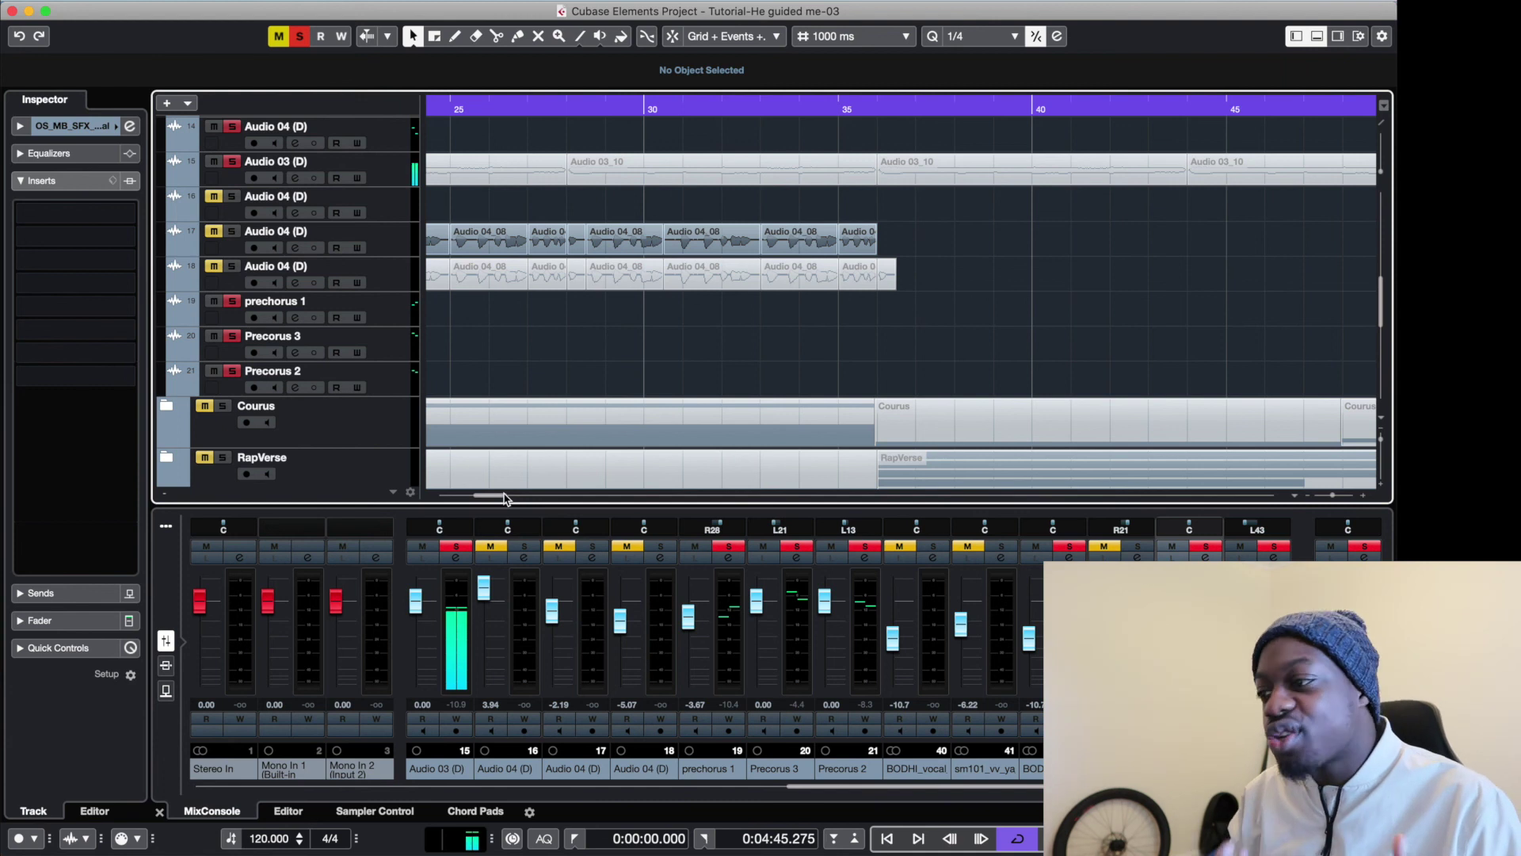
{"action": "left_click_drag", "start_coordinate": [500, 495], "coordinate": [555, 495]}
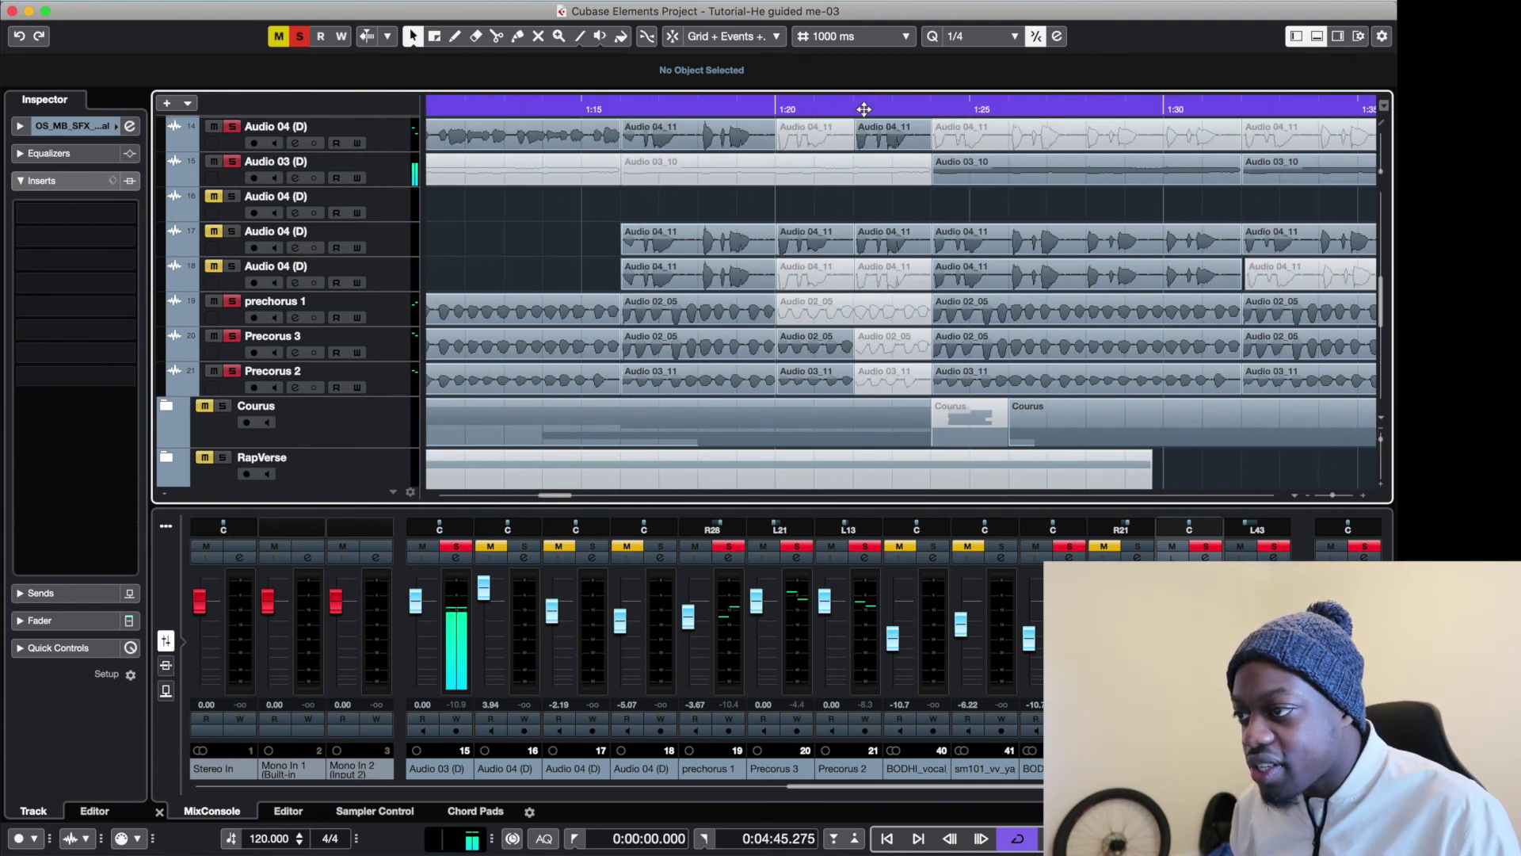
{"action": "left_click", "coordinate": [815, 109]}
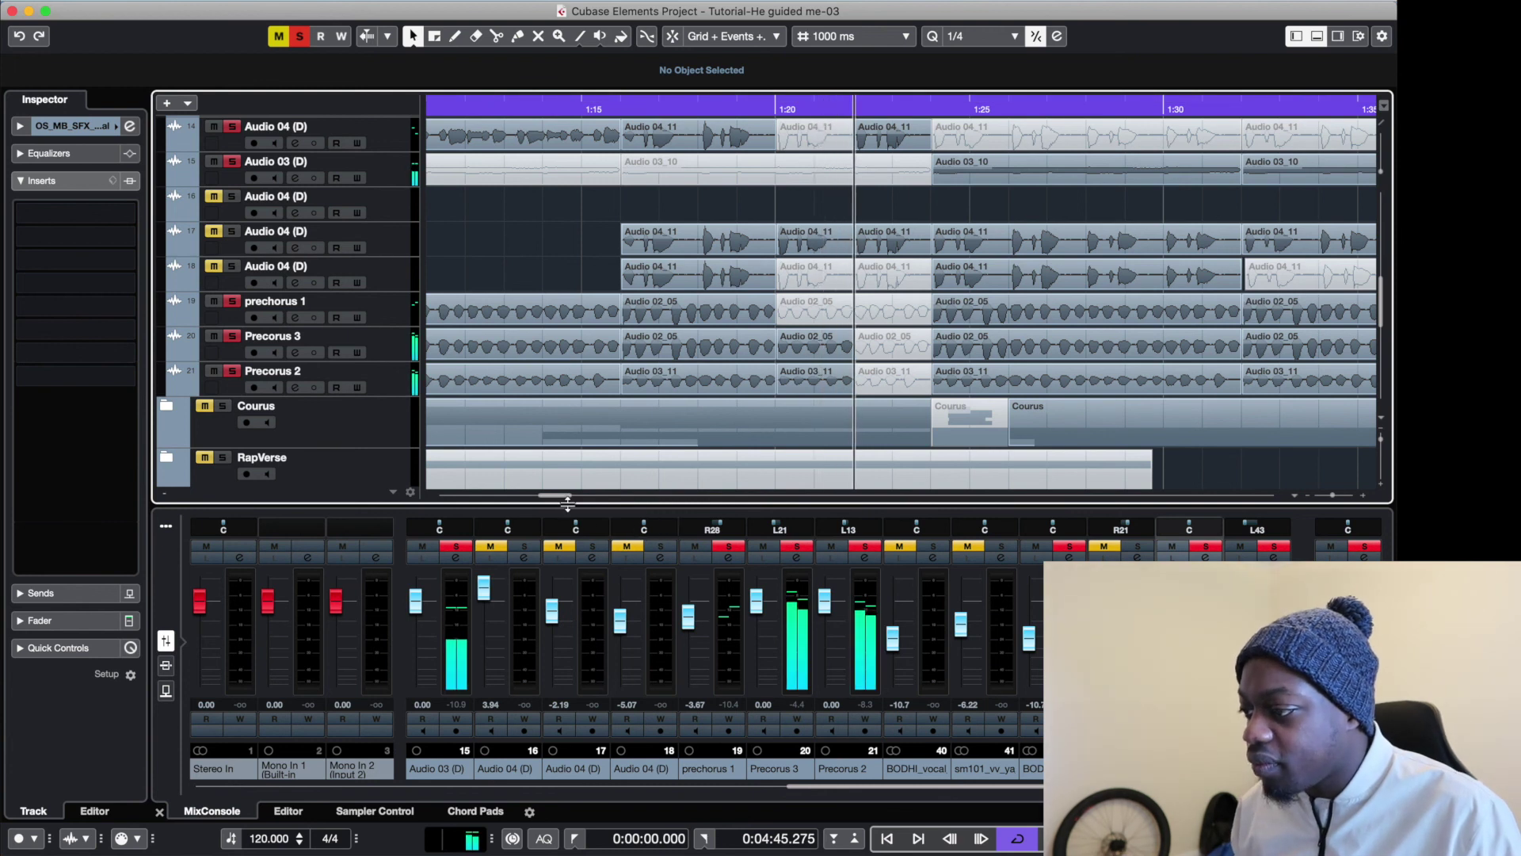
Advance playback to about 2:20 and solo the sm101_vv_ya_gotta vocal track to hear it with the Tasty Vocal Chop.
{"action": "left_click_drag", "start_coordinate": [561, 496], "coordinate": [600, 499]}
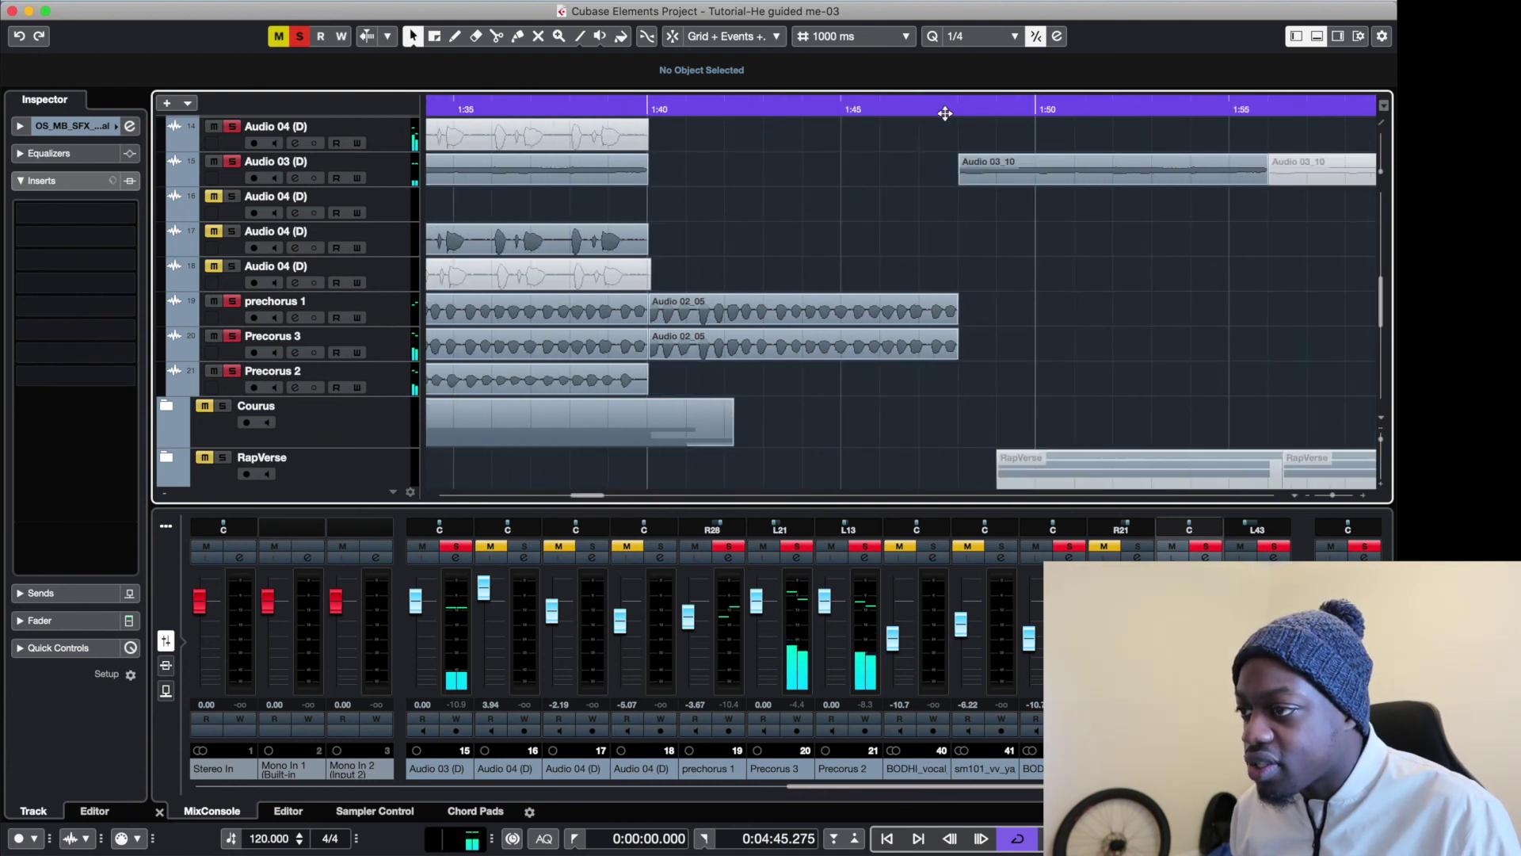
{"action": "left_click_drag", "start_coordinate": [594, 496], "coordinate": [659, 499]}
{"action": "scroll", "coordinate": [634, 377], "scroll_direction": "down", "scroll_amount": 15}
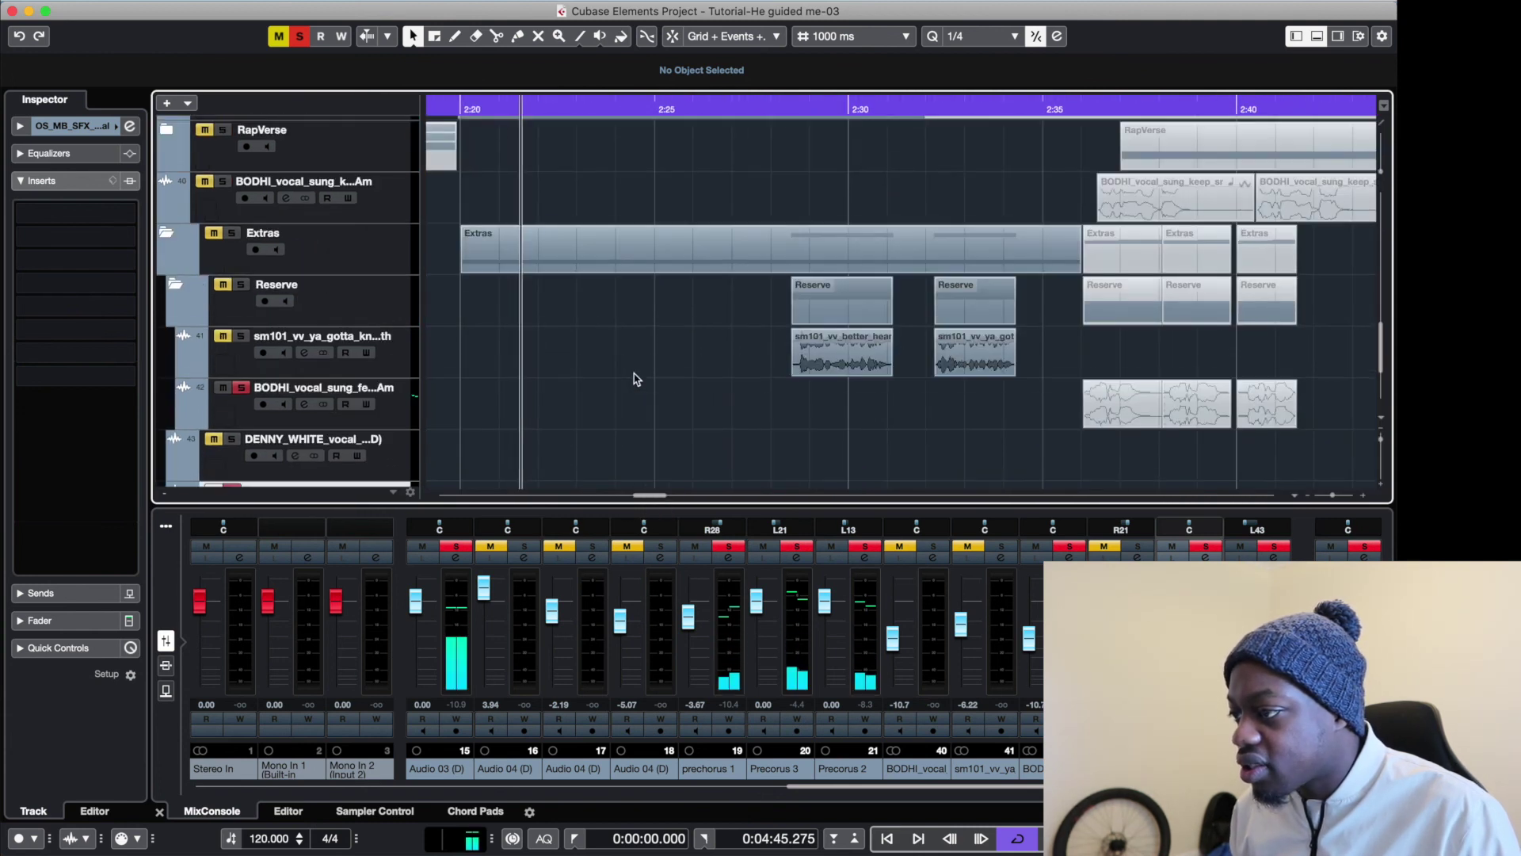
{"action": "scroll", "coordinate": [646, 356], "scroll_direction": "down", "scroll_amount": 3}
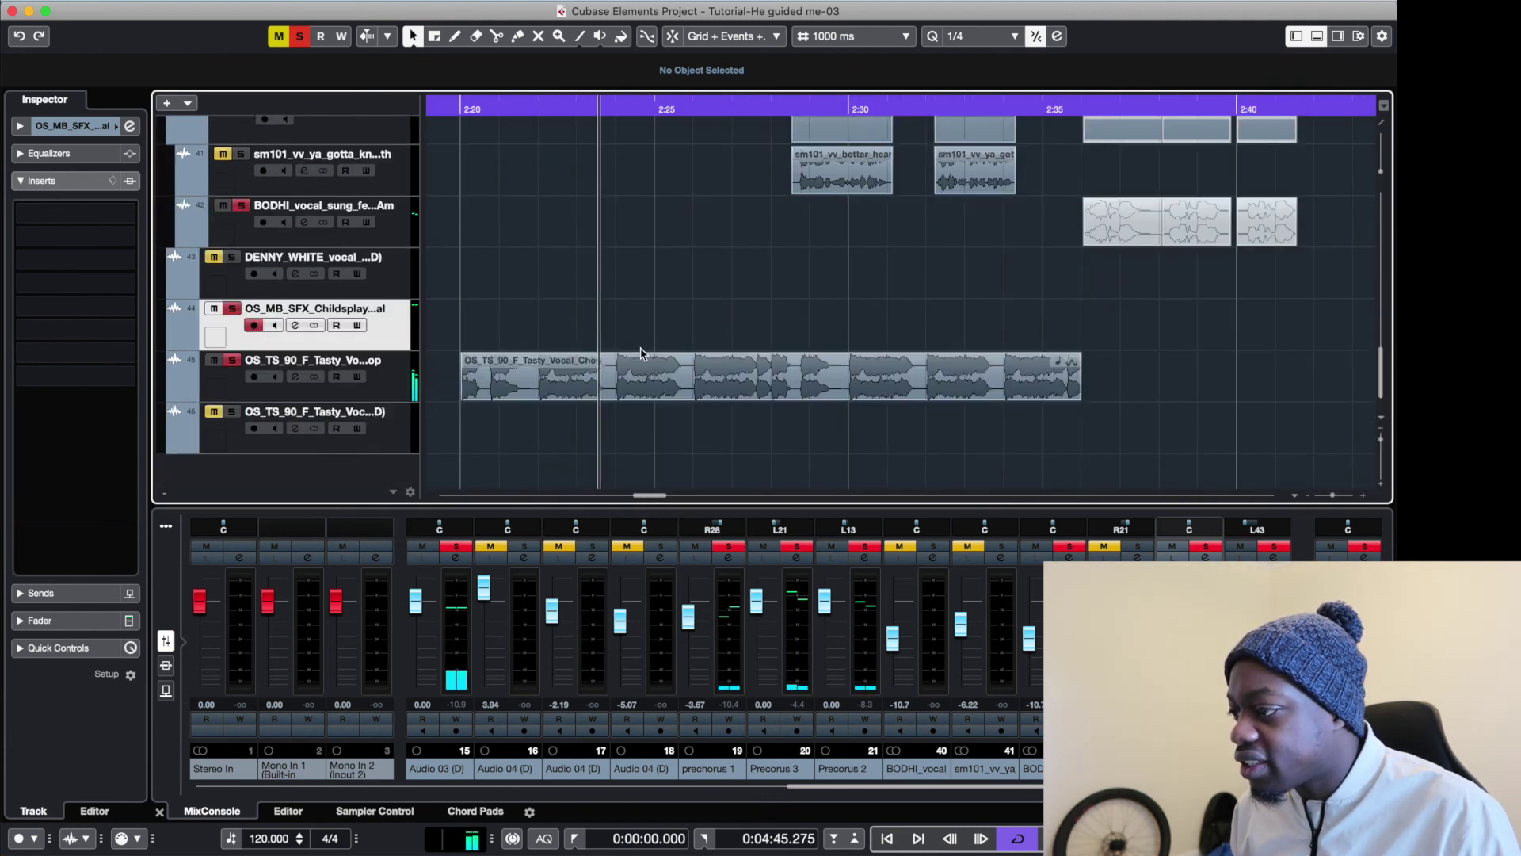
{"action": "scroll", "coordinate": [642, 356], "scroll_direction": "up", "scroll_amount": 1}
{"action": "scroll", "coordinate": [639, 353], "scroll_direction": "up", "scroll_amount": 1}
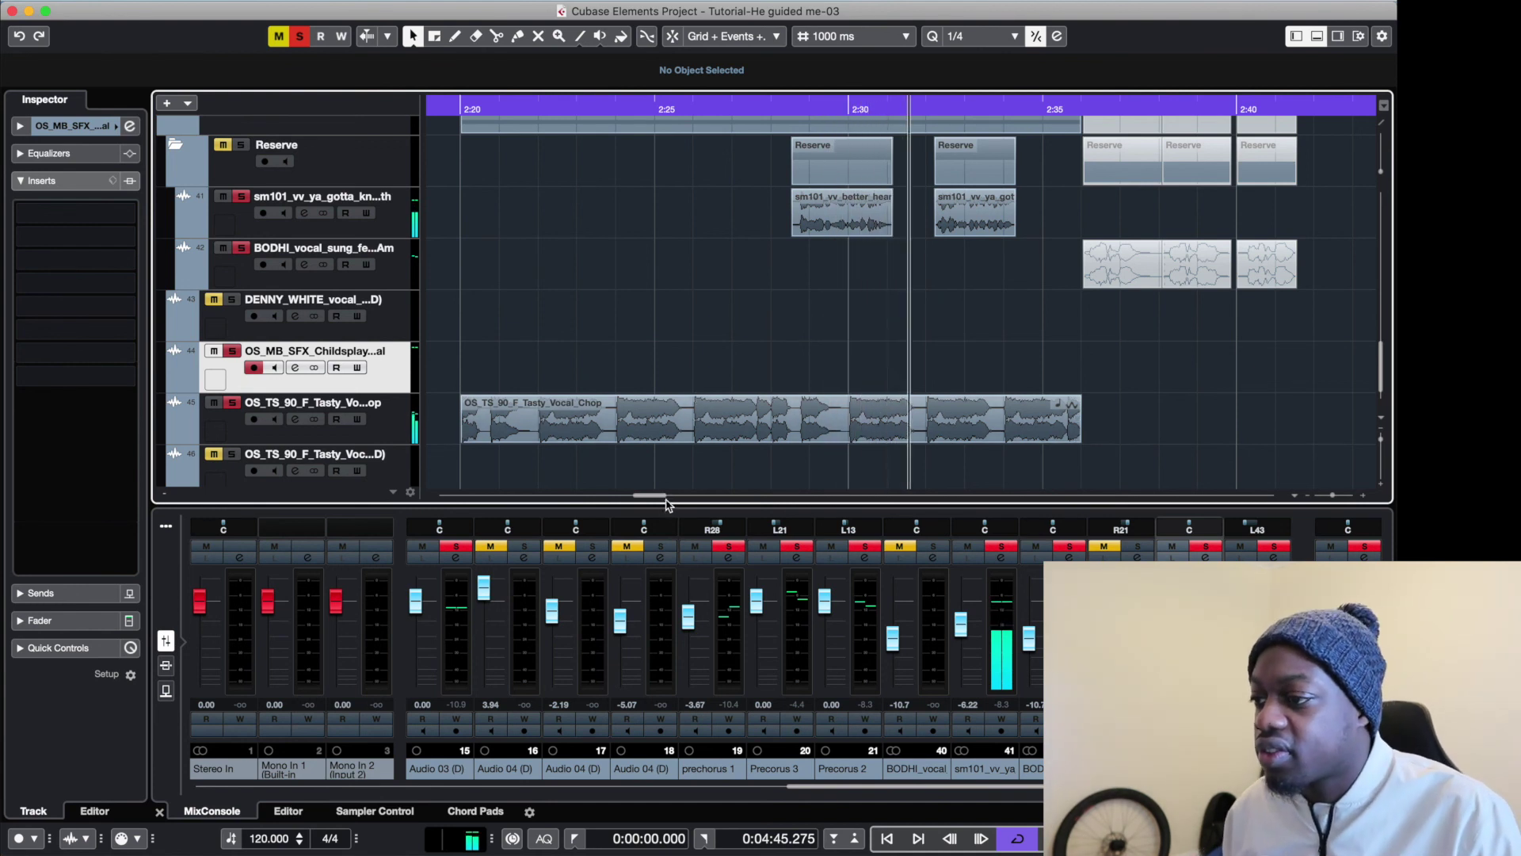
{"action": "left_click_drag", "start_coordinate": [664, 500], "coordinate": [673, 499]}
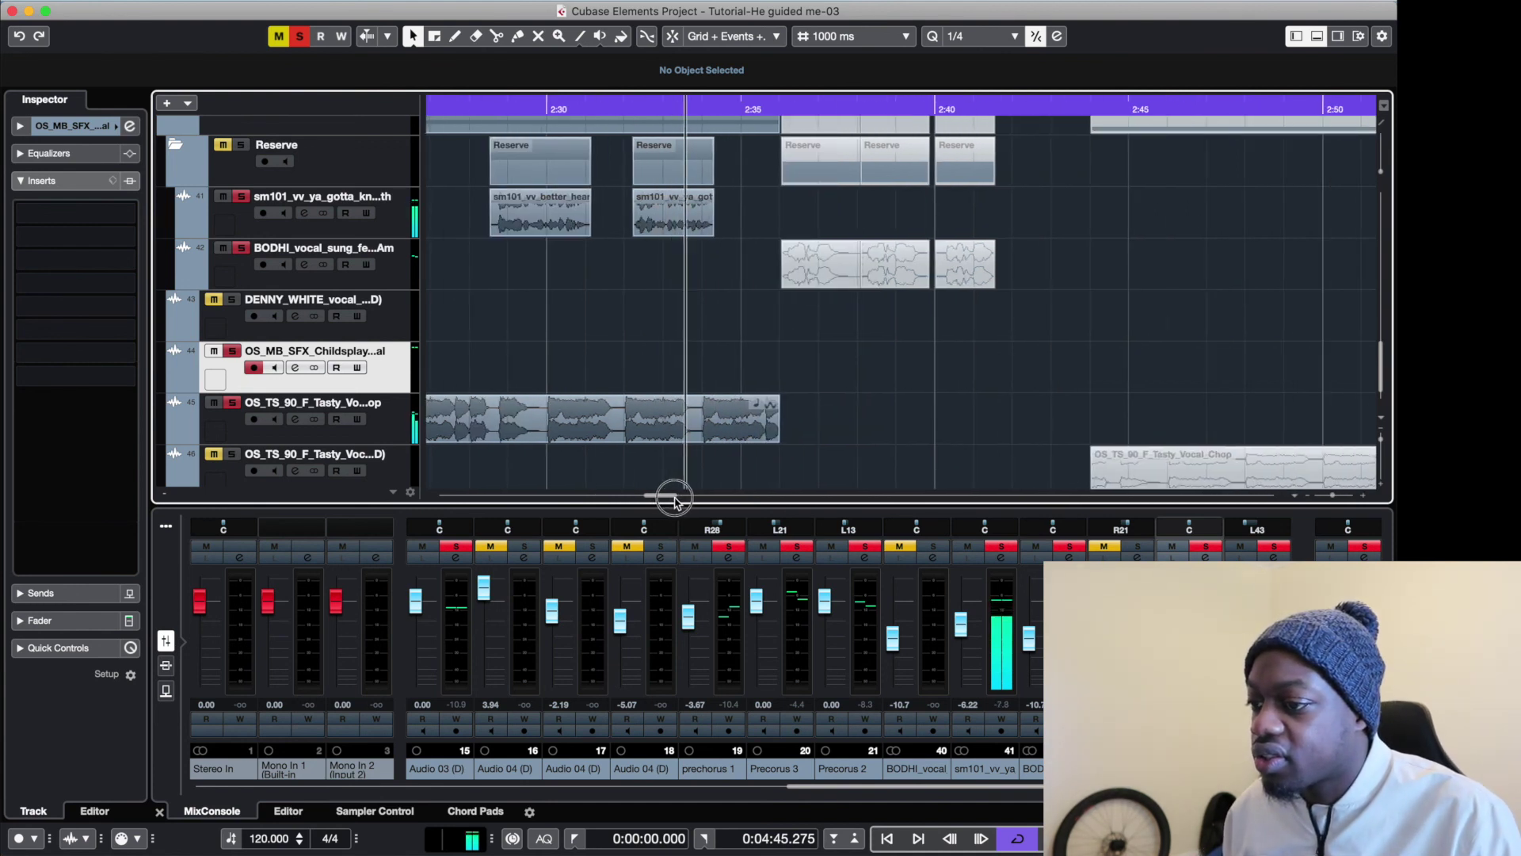